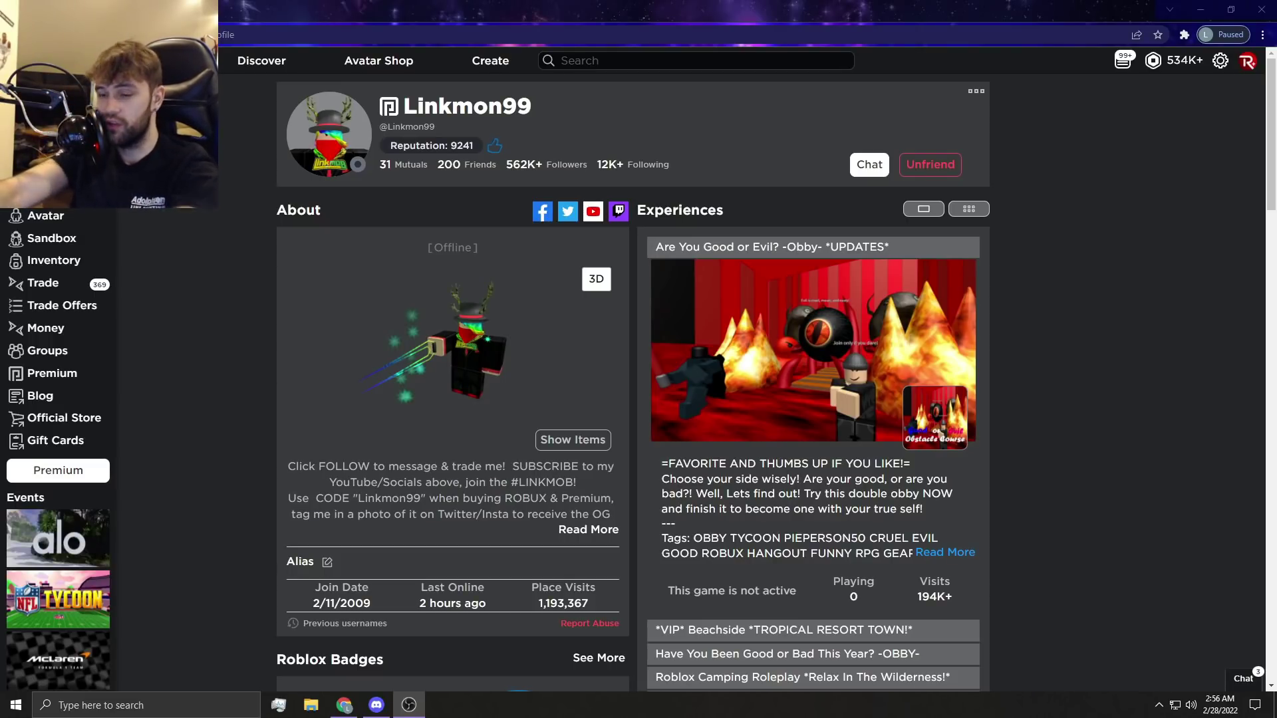
- Open the three-dot actions menu on Linkmon99's profile card
{"action": "left_click", "coordinate": [976, 93]}
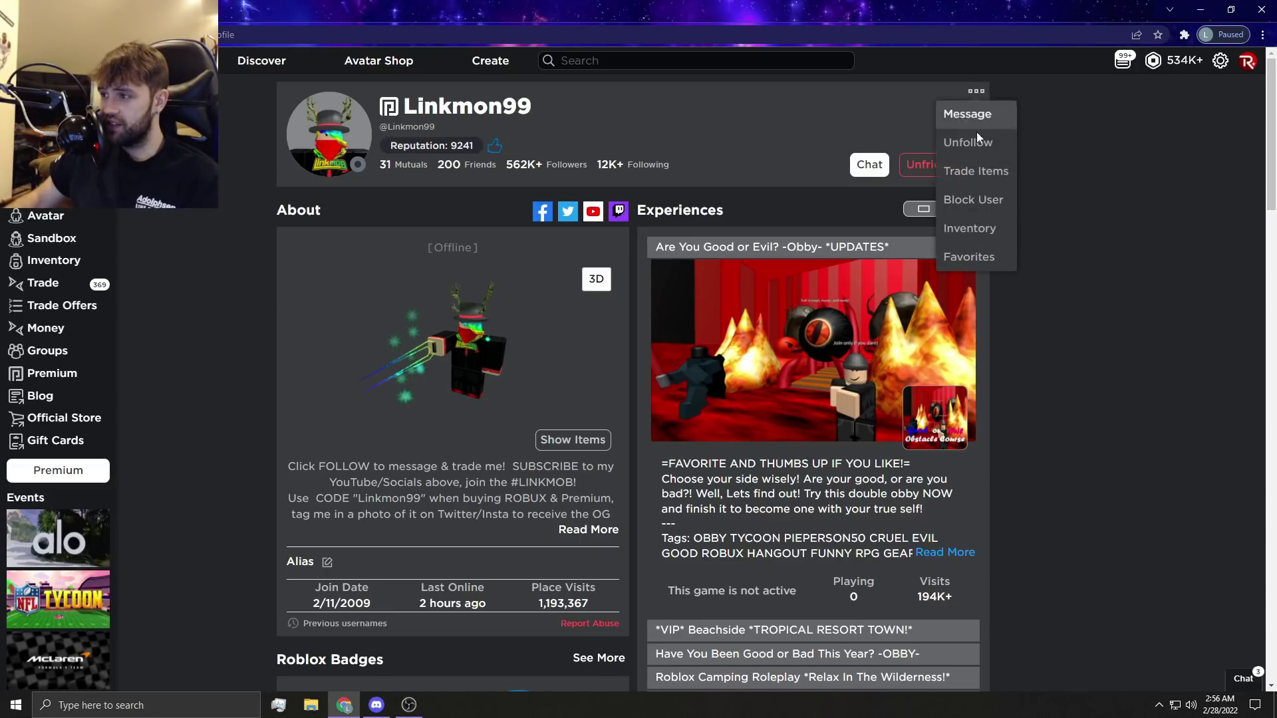
- Open Linkmon99's inventory filtered to Back accessories and flip through its two pages
{"action": "left_click", "coordinate": [971, 224]}
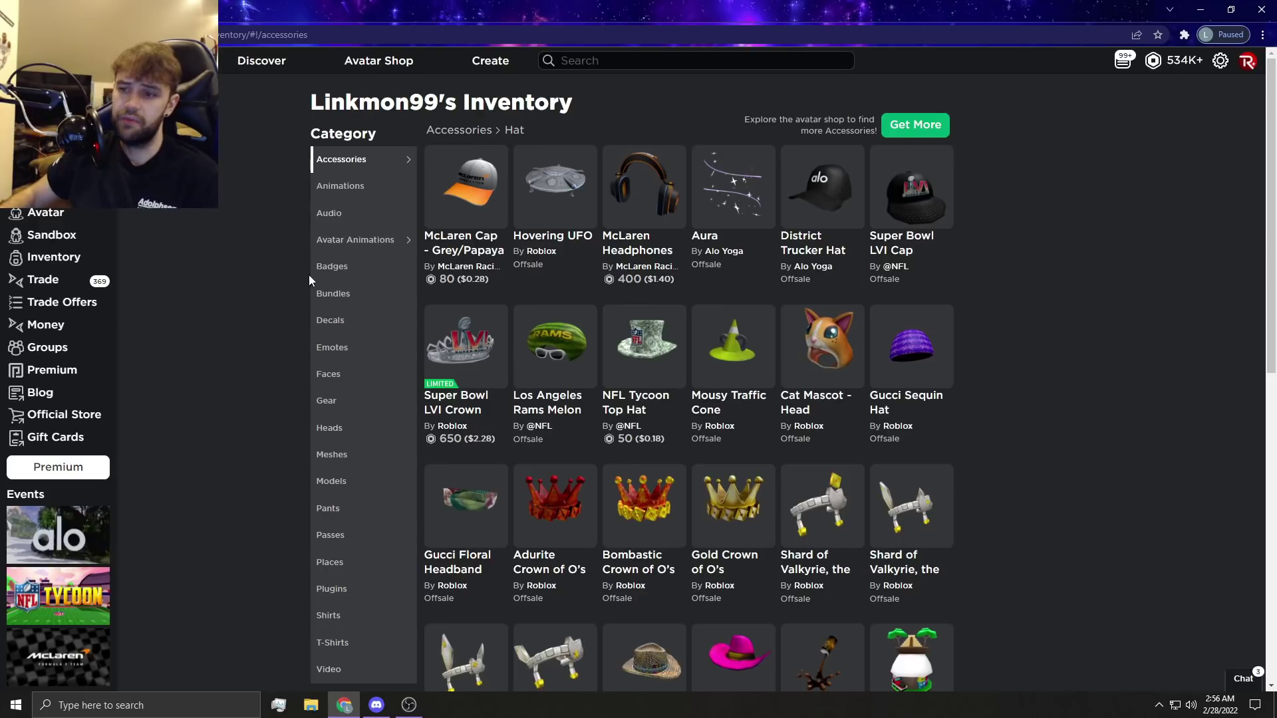
{"action": "mouse_move", "coordinate": [342, 160]}
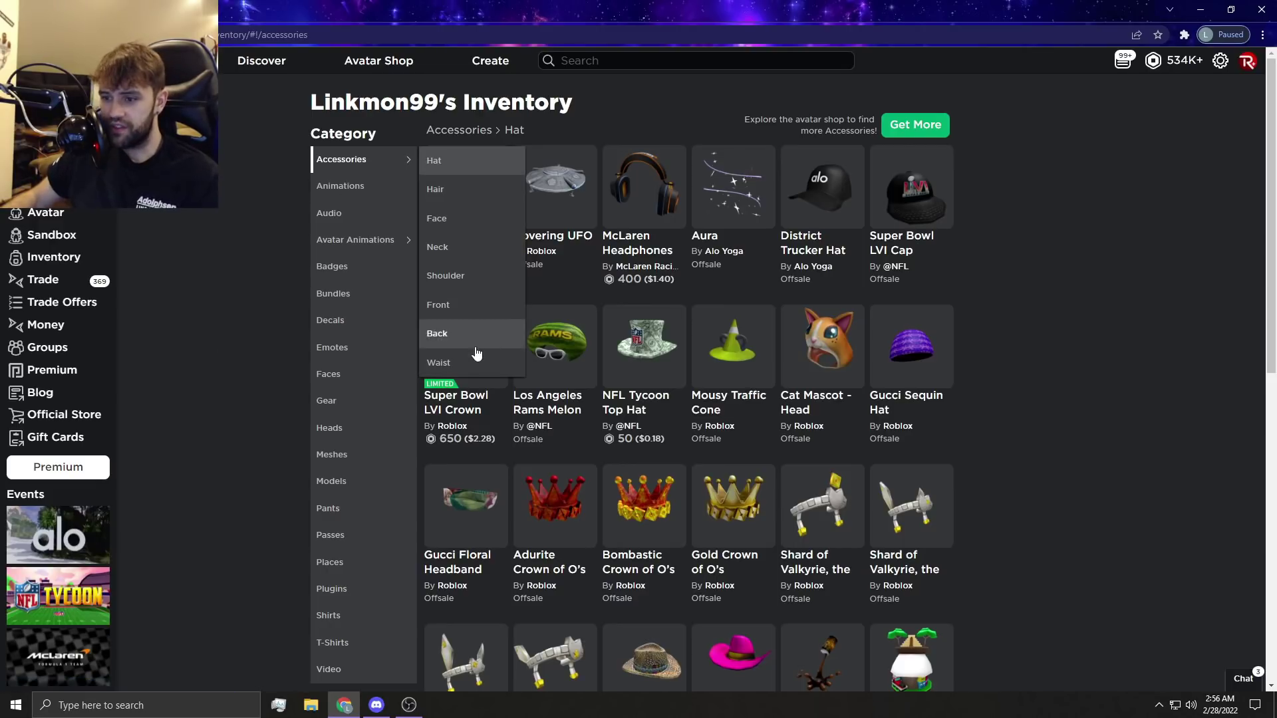
{"action": "left_click", "coordinate": [437, 333]}
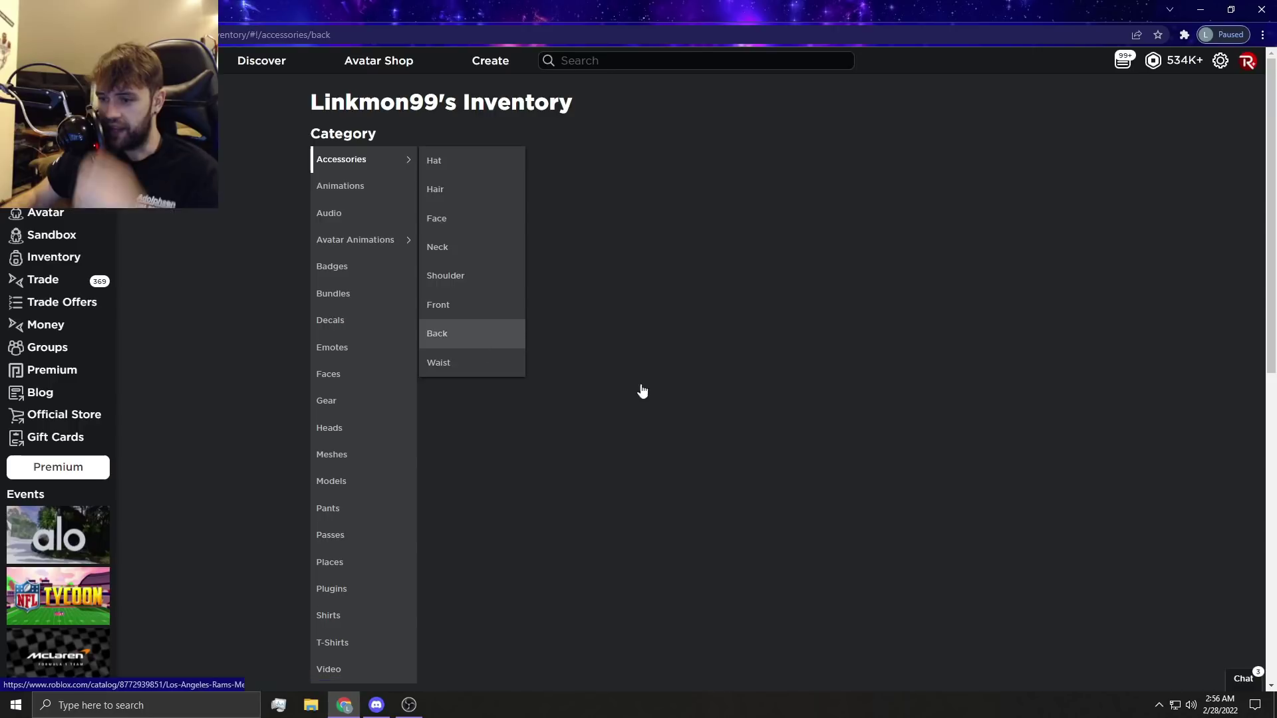
{"action": "scroll", "coordinate": [758, 404], "scroll_direction": "down", "scroll_amount": 4}
{"action": "scroll", "coordinate": [744, 470], "scroll_direction": "down", "scroll_amount": 2}
{"action": "left_click", "coordinate": [724, 562]}
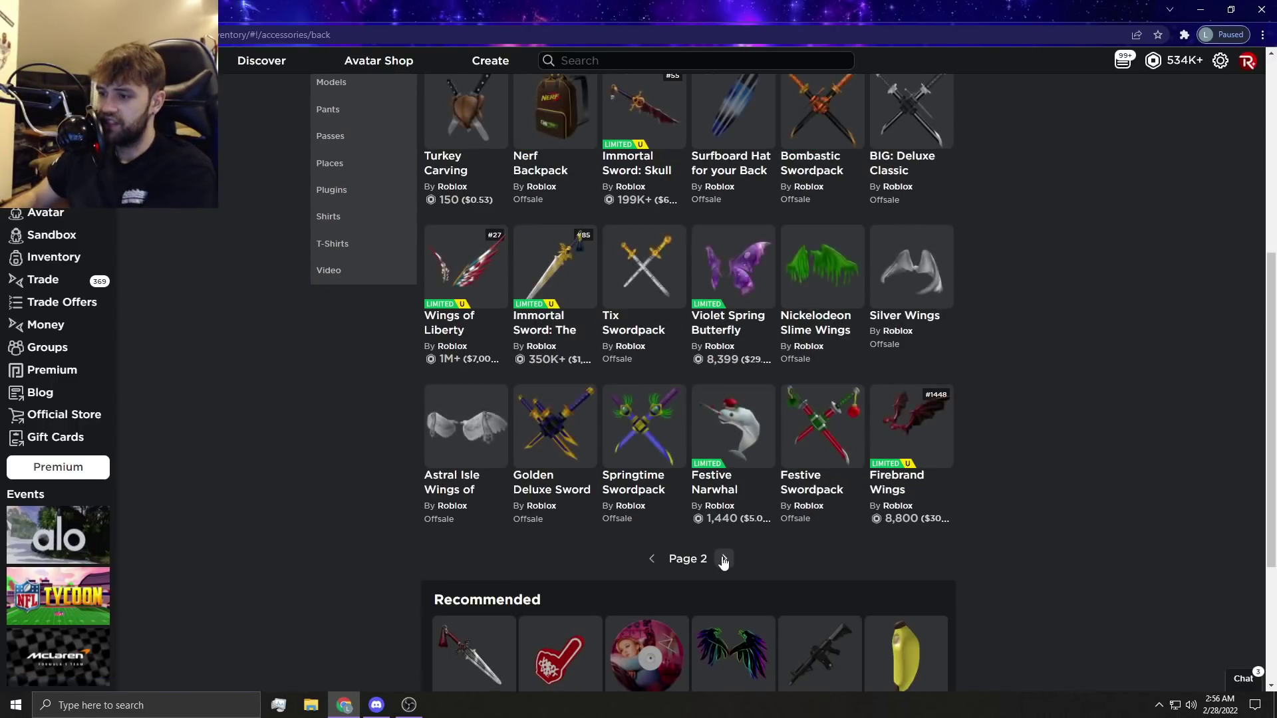
{"action": "left_click", "coordinate": [725, 554]}
{"action": "left_click", "coordinate": [653, 320]}
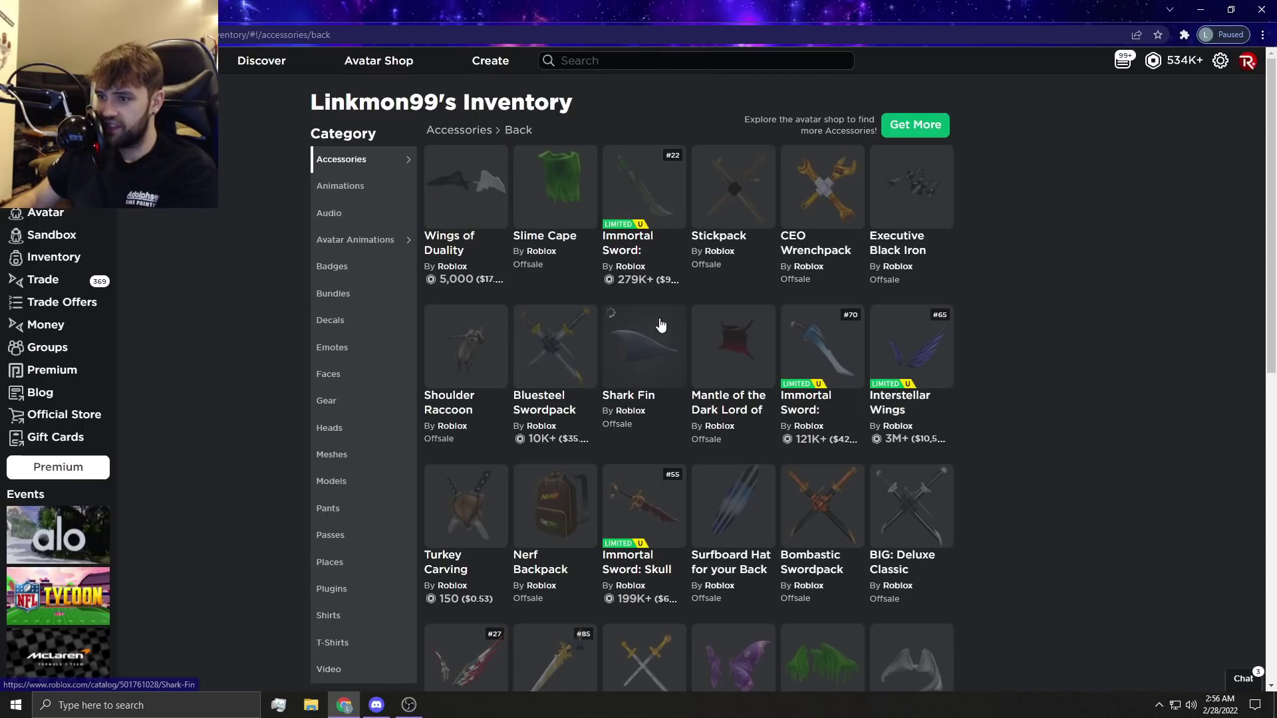
{"action": "scroll", "coordinate": [828, 300], "scroll_direction": "down", "scroll_amount": 3}
{"action": "scroll", "coordinate": [840, 301], "scroll_direction": "down", "scroll_amount": 3}
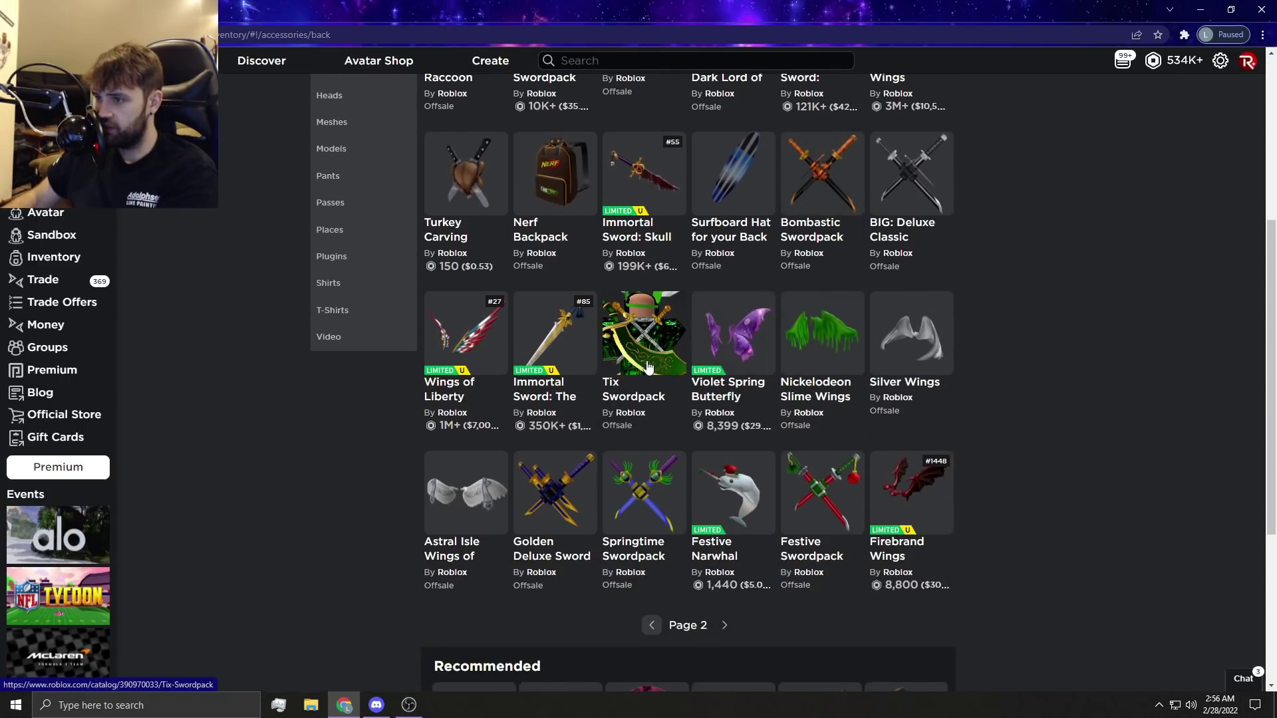
{"action": "scroll", "coordinate": [647, 370], "scroll_direction": "up", "scroll_amount": 3}
{"action": "scroll", "coordinate": [648, 369], "scroll_direction": "up", "scroll_amount": 3}
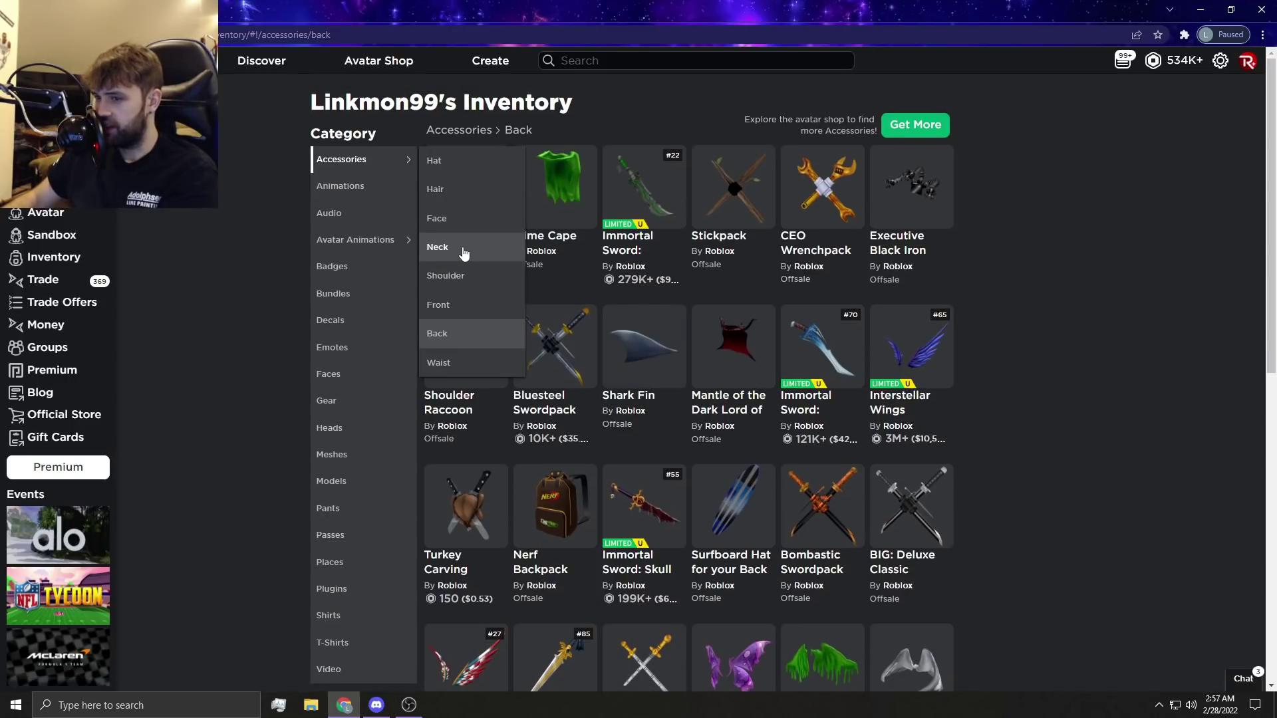
- Filter to Neck accessories, view the Golden VIP Necklace, and reach page 3
{"action": "left_click", "coordinate": [463, 254]}
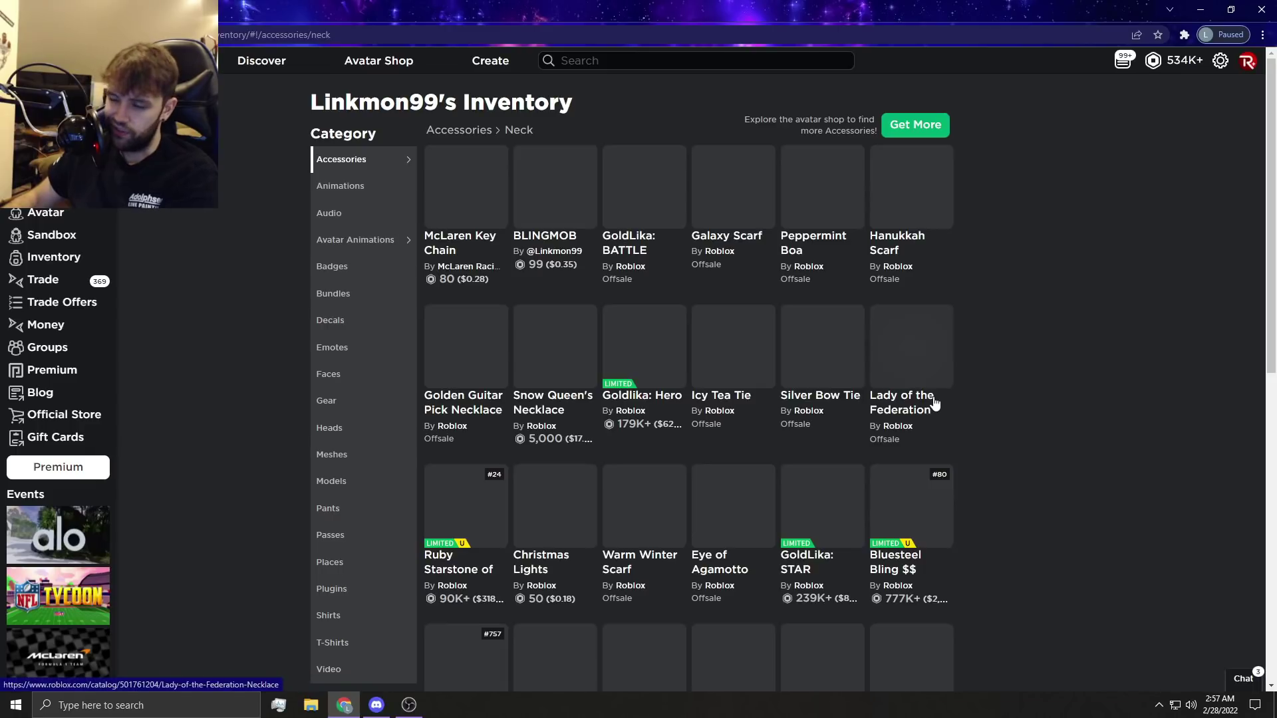
{"action": "scroll", "coordinate": [1064, 362], "scroll_direction": "down", "scroll_amount": 1}
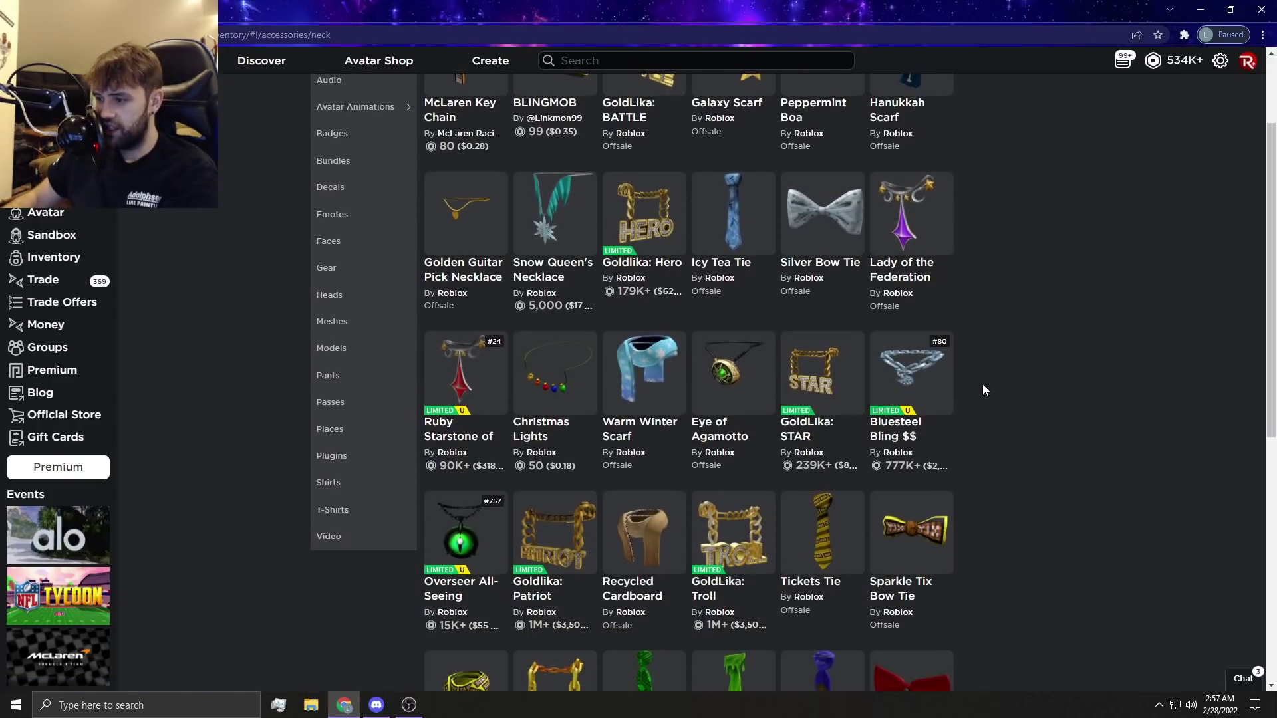
{"action": "scroll", "coordinate": [983, 385], "scroll_direction": "down", "scroll_amount": 2}
{"action": "scroll", "coordinate": [983, 384], "scroll_direction": "down", "scroll_amount": 1}
{"action": "scroll", "coordinate": [983, 385], "scroll_direction": "down", "scroll_amount": 1}
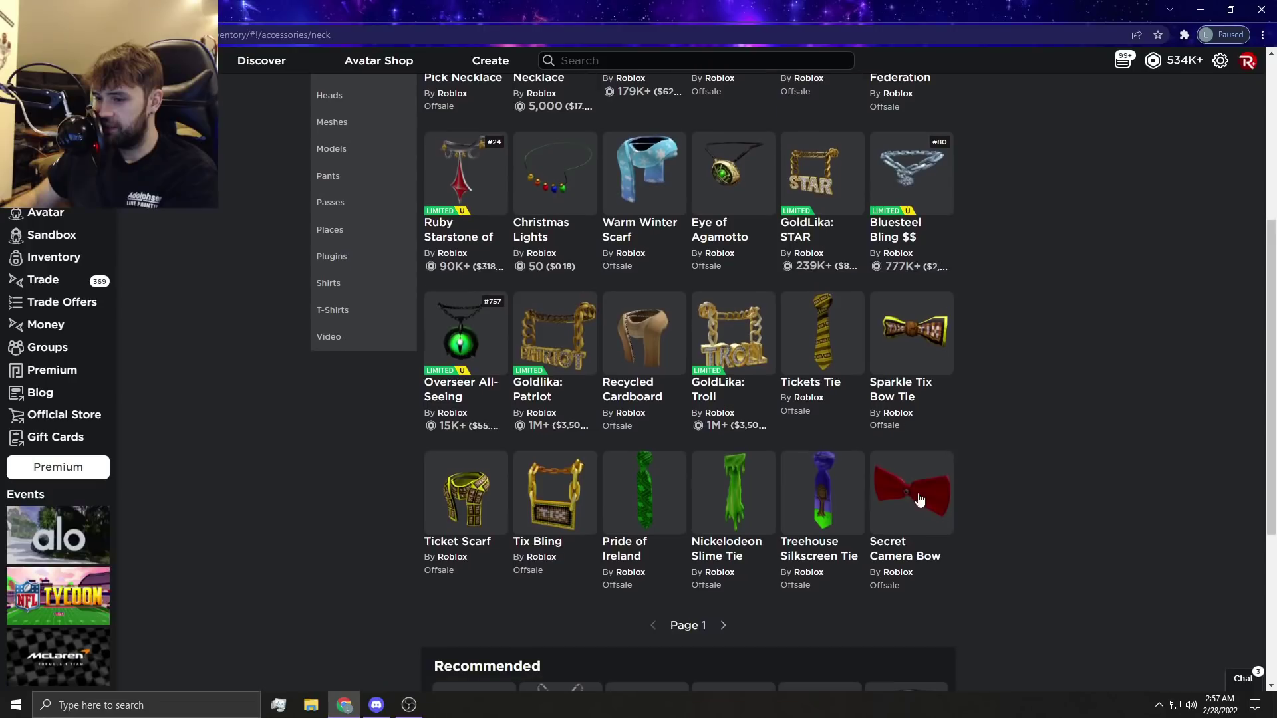
{"action": "left_click", "coordinate": [725, 626]}
{"action": "scroll", "coordinate": [776, 531], "scroll_direction": "up", "scroll_amount": 3}
{"action": "scroll", "coordinate": [777, 531], "scroll_direction": "up", "scroll_amount": 3}
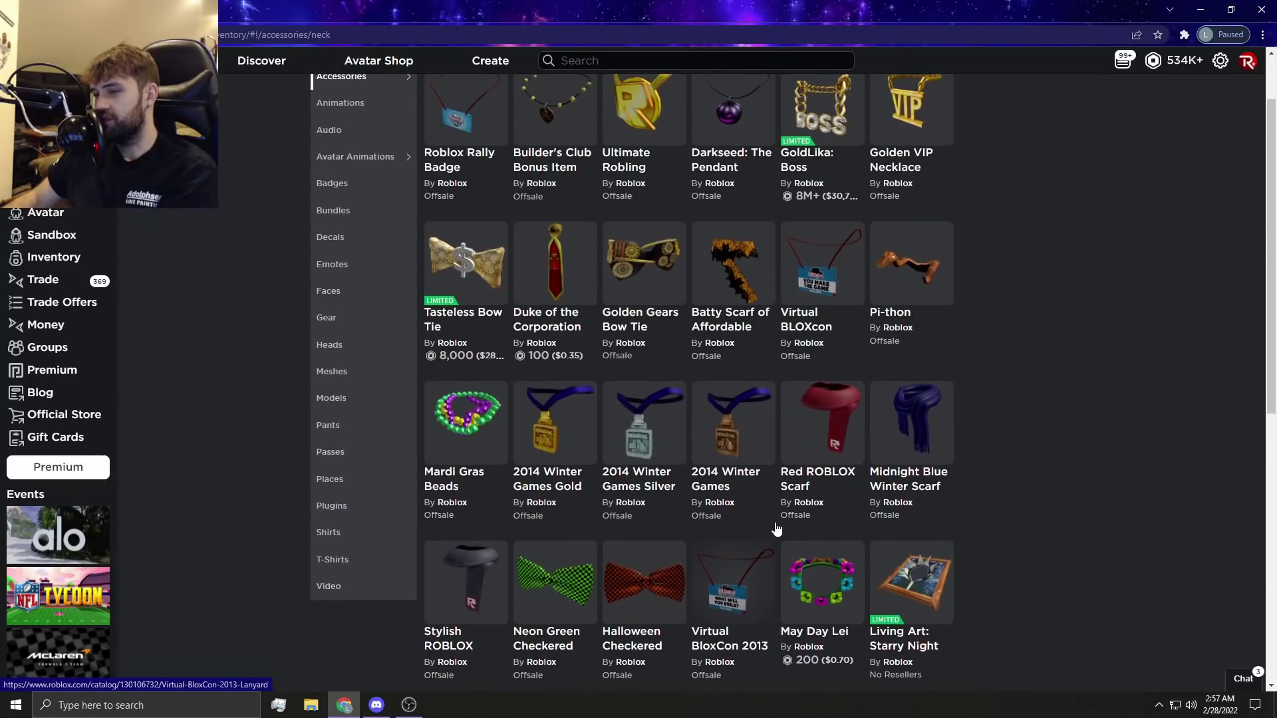
{"action": "scroll", "coordinate": [777, 531], "scroll_direction": "up", "scroll_amount": 1}
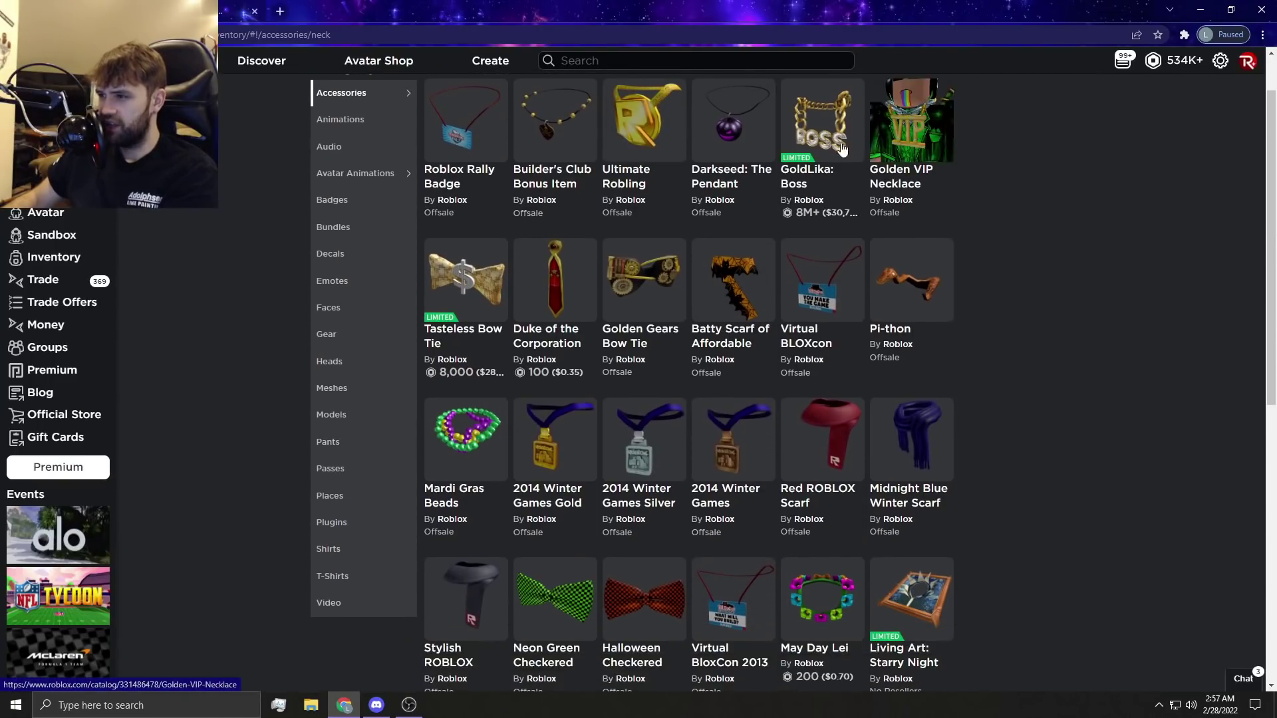
{"action": "left_click", "coordinate": [912, 190]}
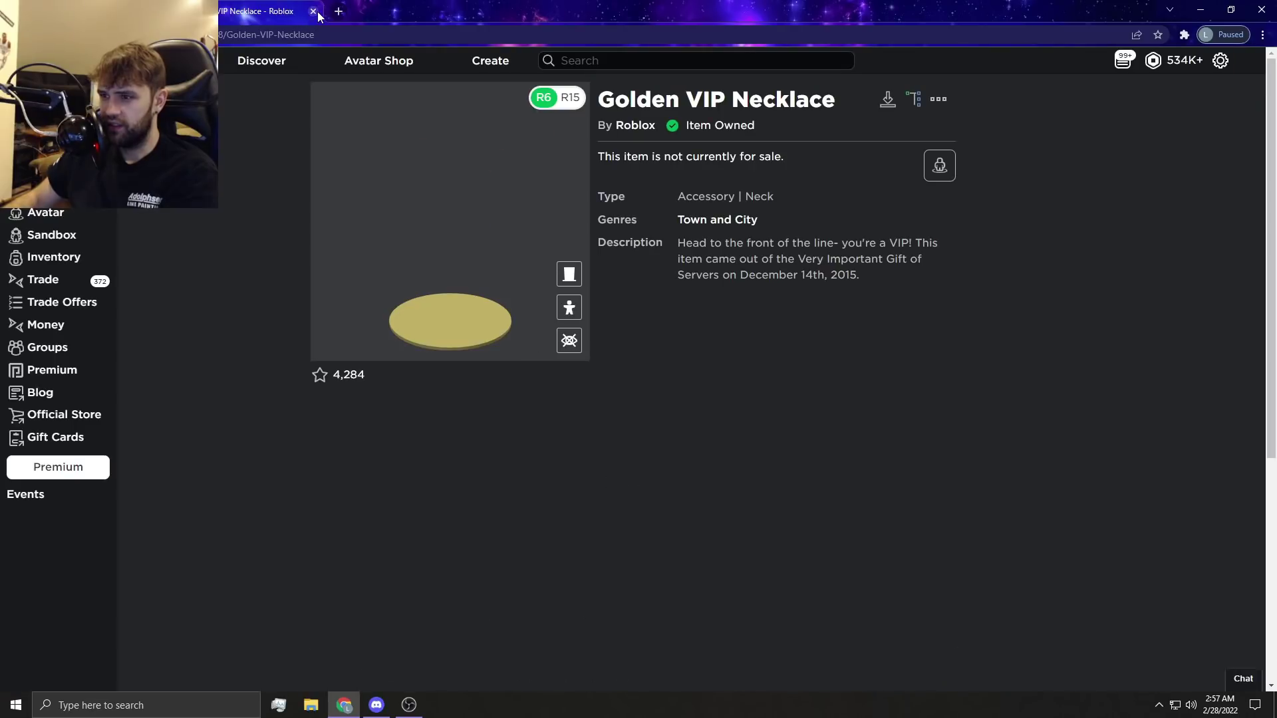
{"action": "key", "text": "alt+Left"}
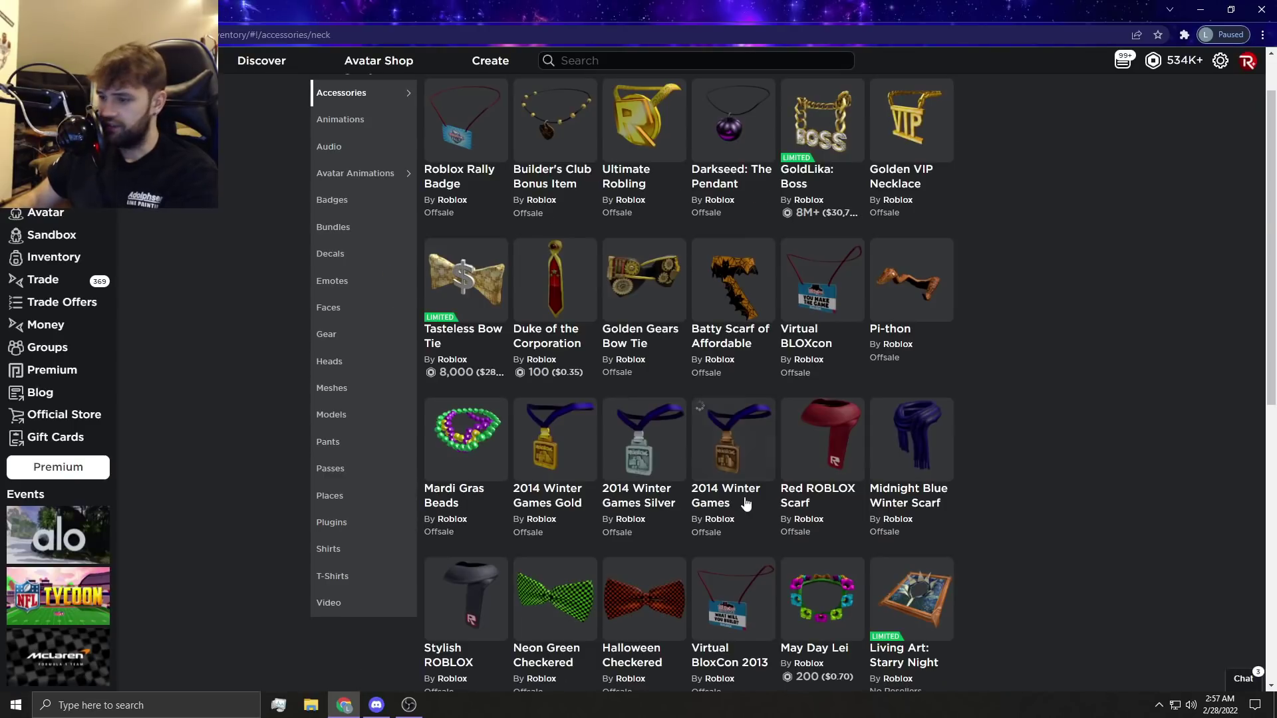
{"action": "scroll", "coordinate": [699, 399], "scroll_direction": "down", "scroll_amount": 3}
{"action": "left_click", "coordinate": [728, 624]}
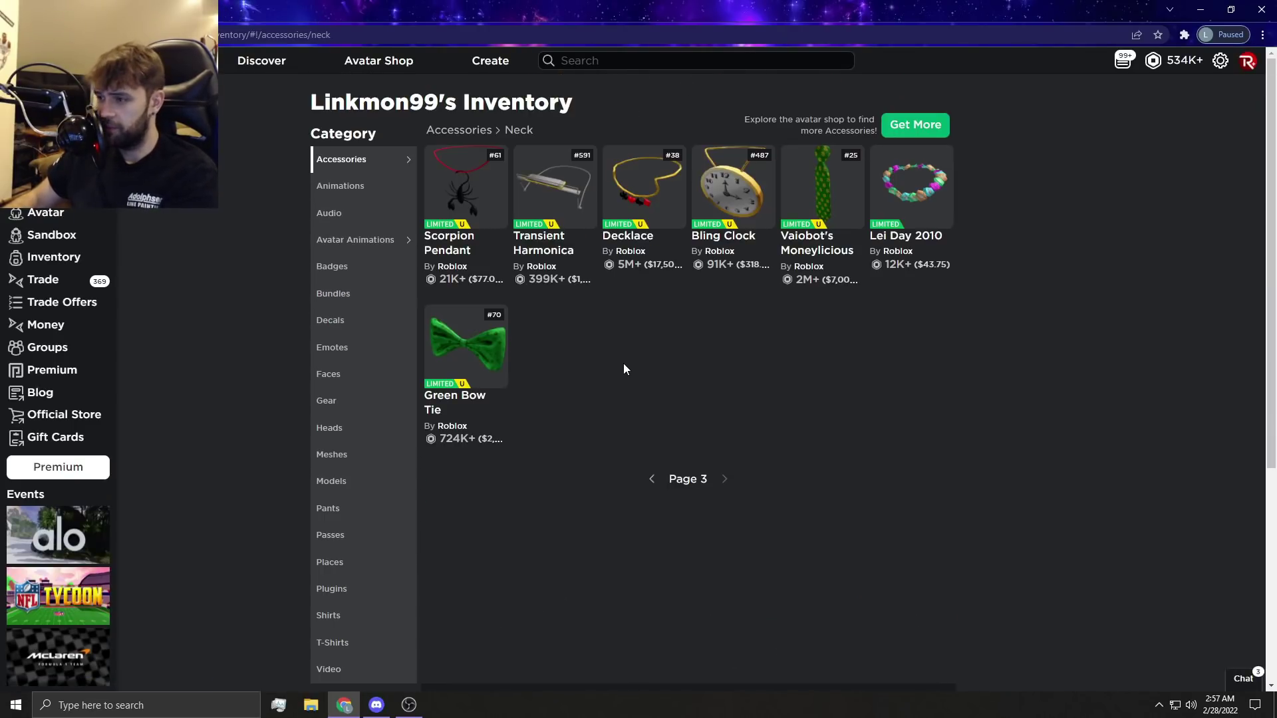
{"action": "mouse_move", "coordinate": [360, 159]}
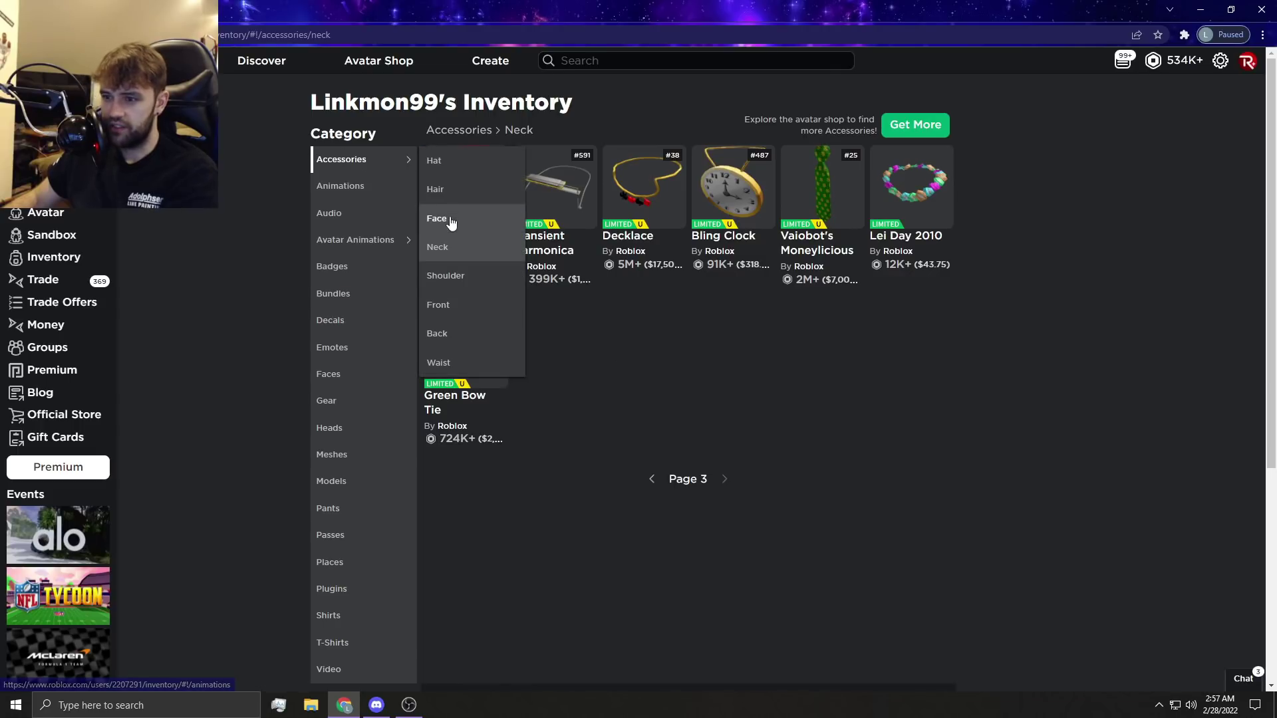
- Filter the inventory to Face accessories and advance through pages 2 and 3
{"action": "left_click", "coordinate": [439, 219]}
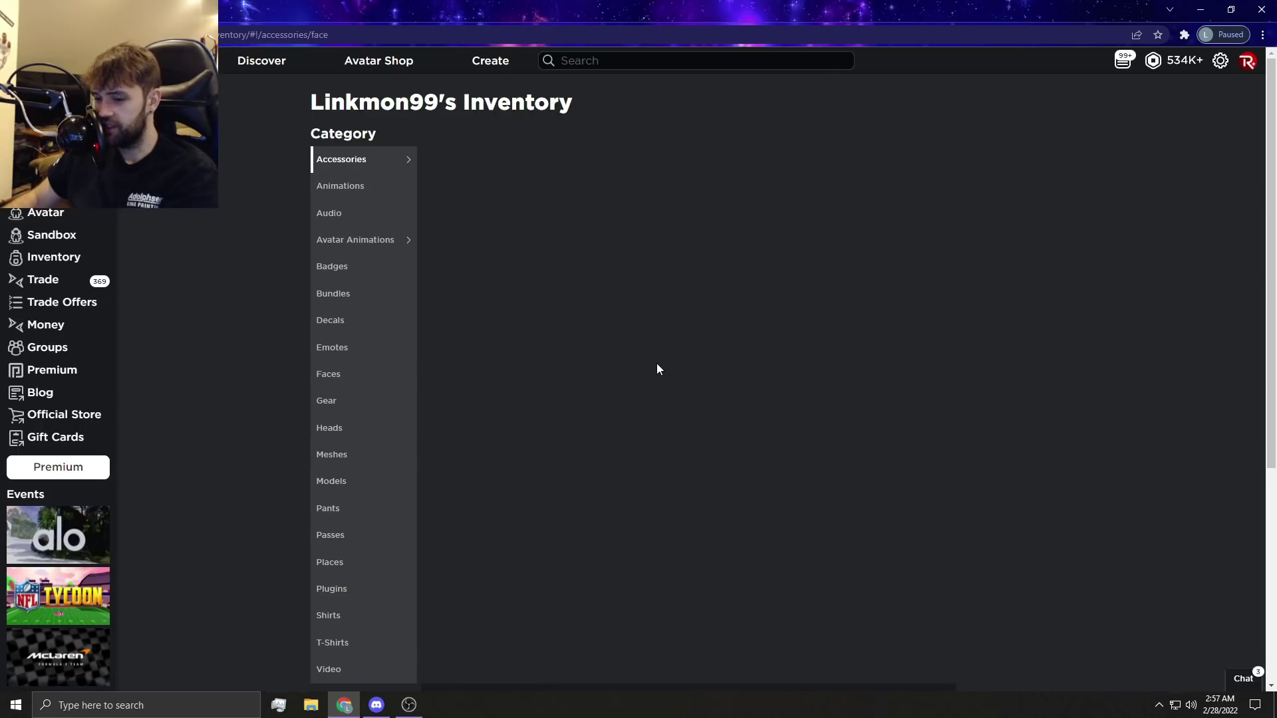
{"action": "scroll", "coordinate": [1053, 362], "scroll_direction": "down", "scroll_amount": 2}
{"action": "scroll", "coordinate": [1054, 370], "scroll_direction": "down", "scroll_amount": 3}
{"action": "scroll", "coordinate": [1003, 405], "scroll_direction": "down", "scroll_amount": 2}
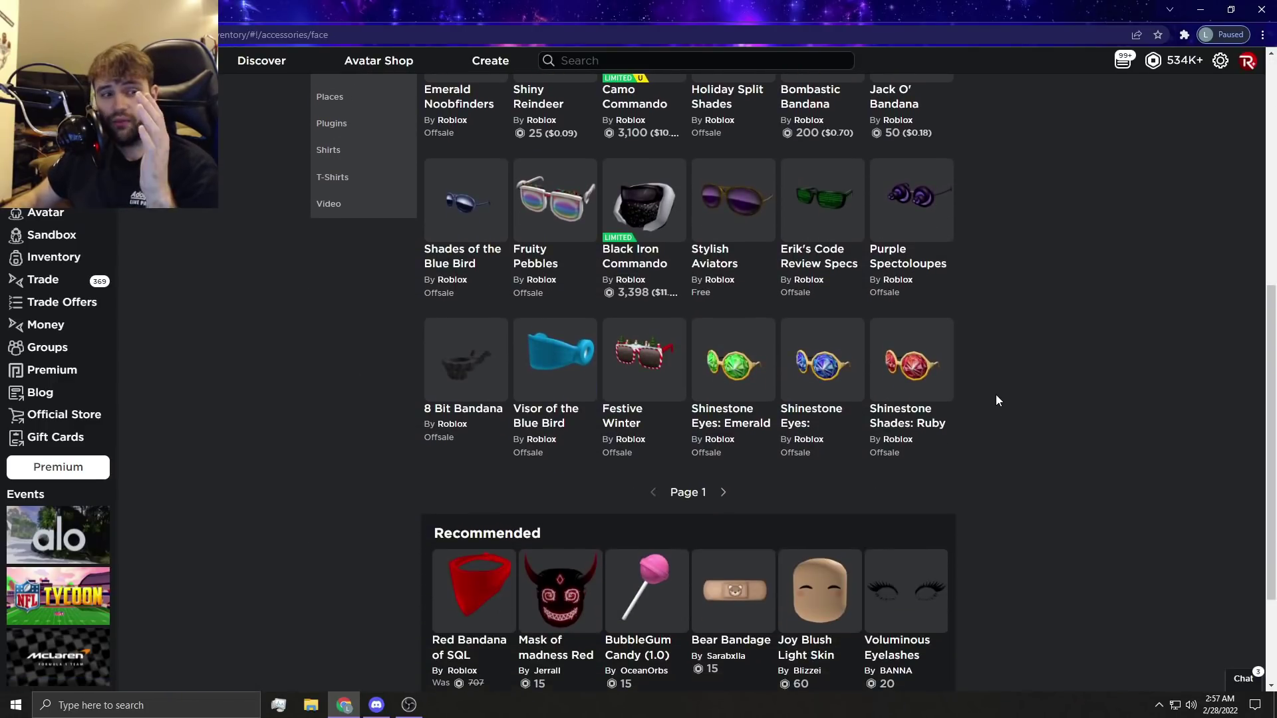
{"action": "scroll", "coordinate": [995, 399], "scroll_direction": "down", "scroll_amount": 1}
{"action": "left_click", "coordinate": [721, 427]}
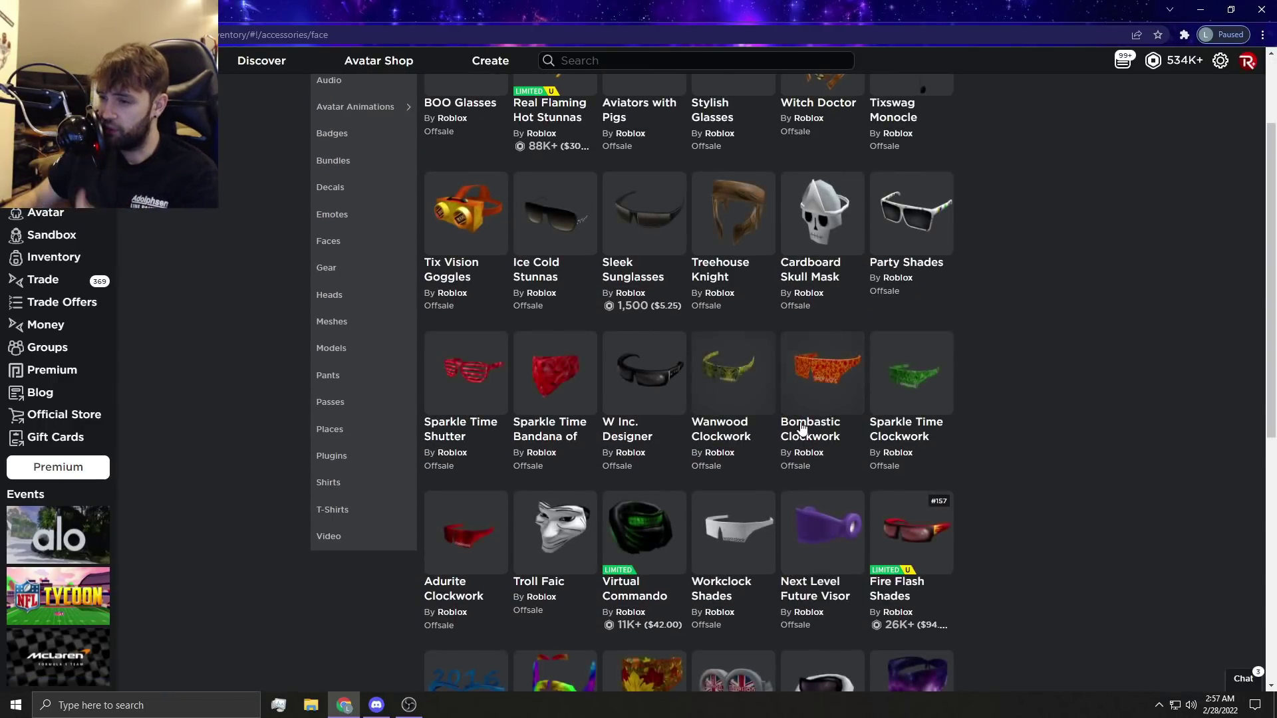
{"action": "scroll", "coordinate": [849, 424], "scroll_direction": "up", "scroll_amount": 2}
{"action": "scroll", "coordinate": [849, 424], "scroll_direction": "down", "scroll_amount": 1}
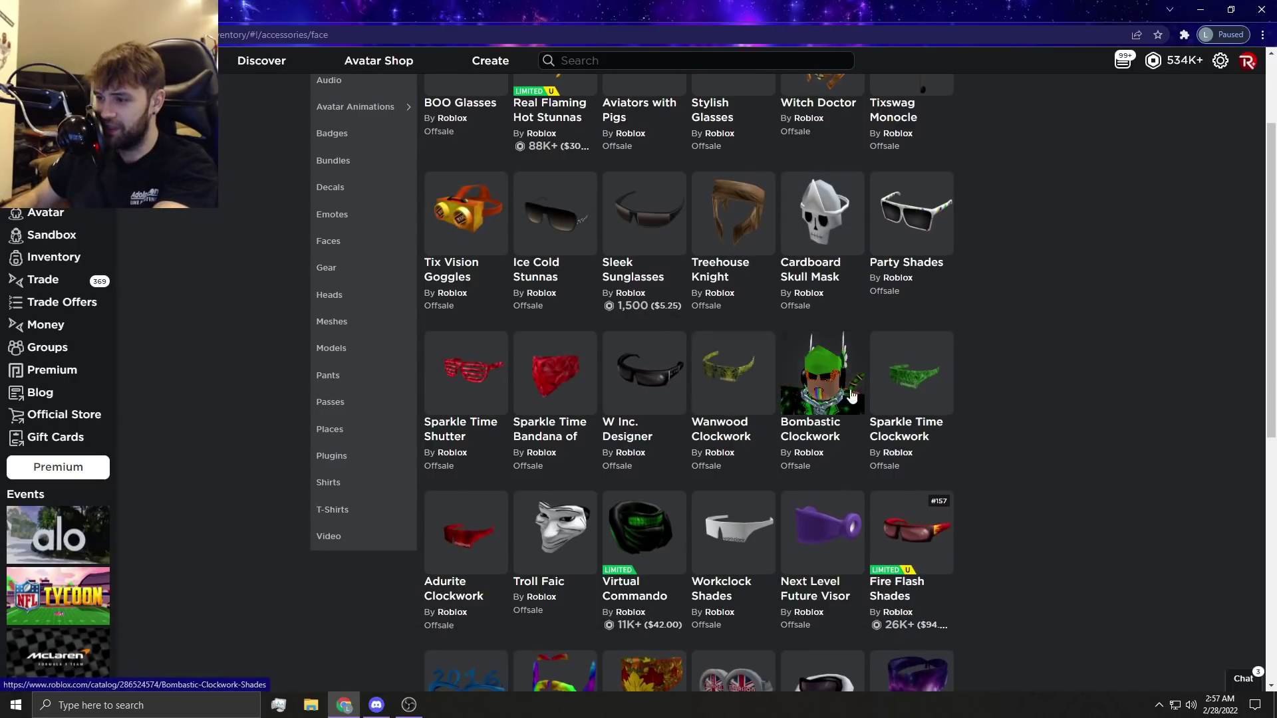
{"action": "scroll", "coordinate": [777, 419], "scroll_direction": "down", "scroll_amount": 1}
{"action": "scroll", "coordinate": [776, 477], "scroll_direction": "down", "scroll_amount": 2}
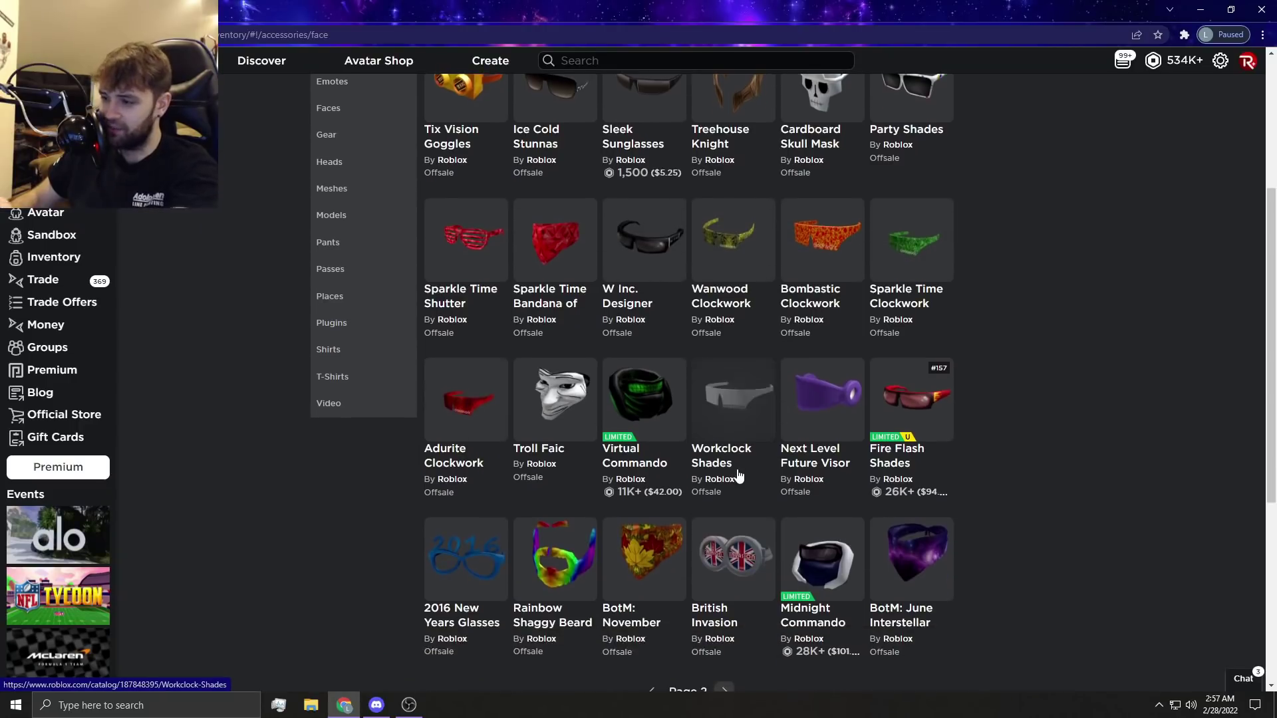
{"action": "scroll", "coordinate": [776, 478], "scroll_direction": "down", "scroll_amount": 2}
{"action": "scroll", "coordinate": [758, 469], "scroll_direction": "up", "scroll_amount": 8}
{"action": "scroll", "coordinate": [731, 472], "scroll_direction": "down", "scroll_amount": 1}
{"action": "scroll", "coordinate": [731, 472], "scroll_direction": "down", "scroll_amount": 3}
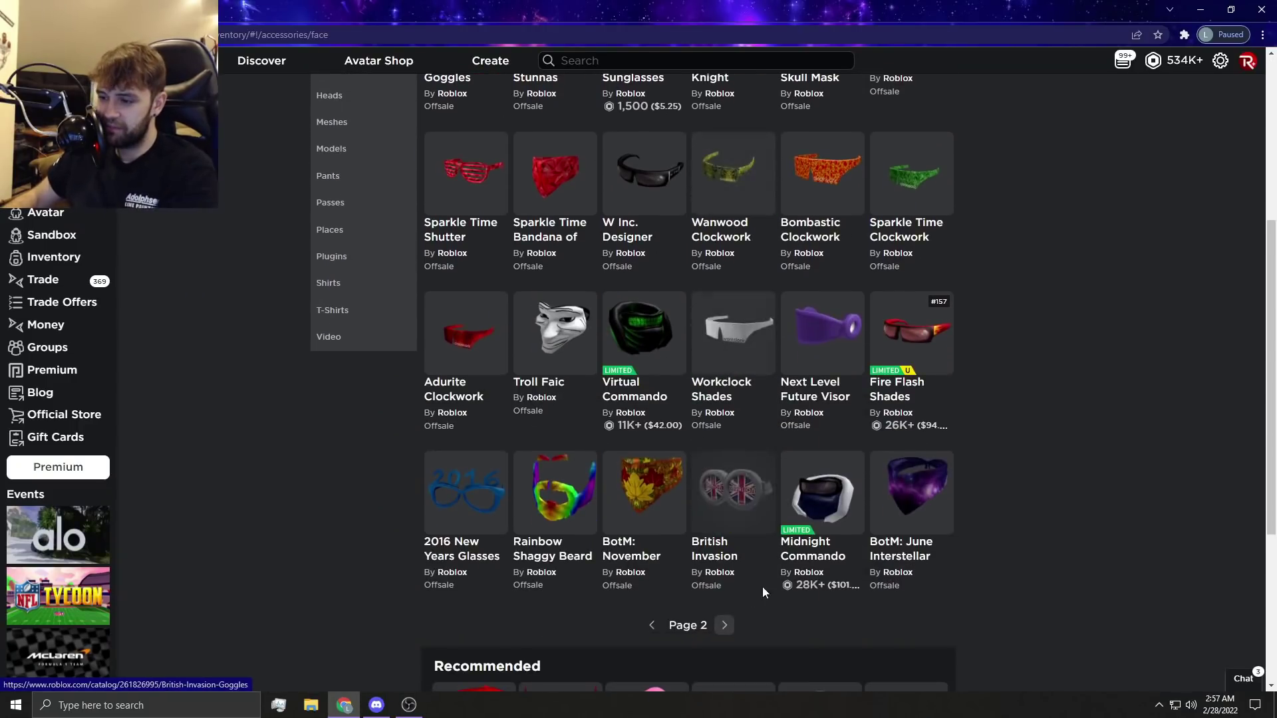
{"action": "scroll", "coordinate": [776, 578], "scroll_direction": "up", "scroll_amount": 6}
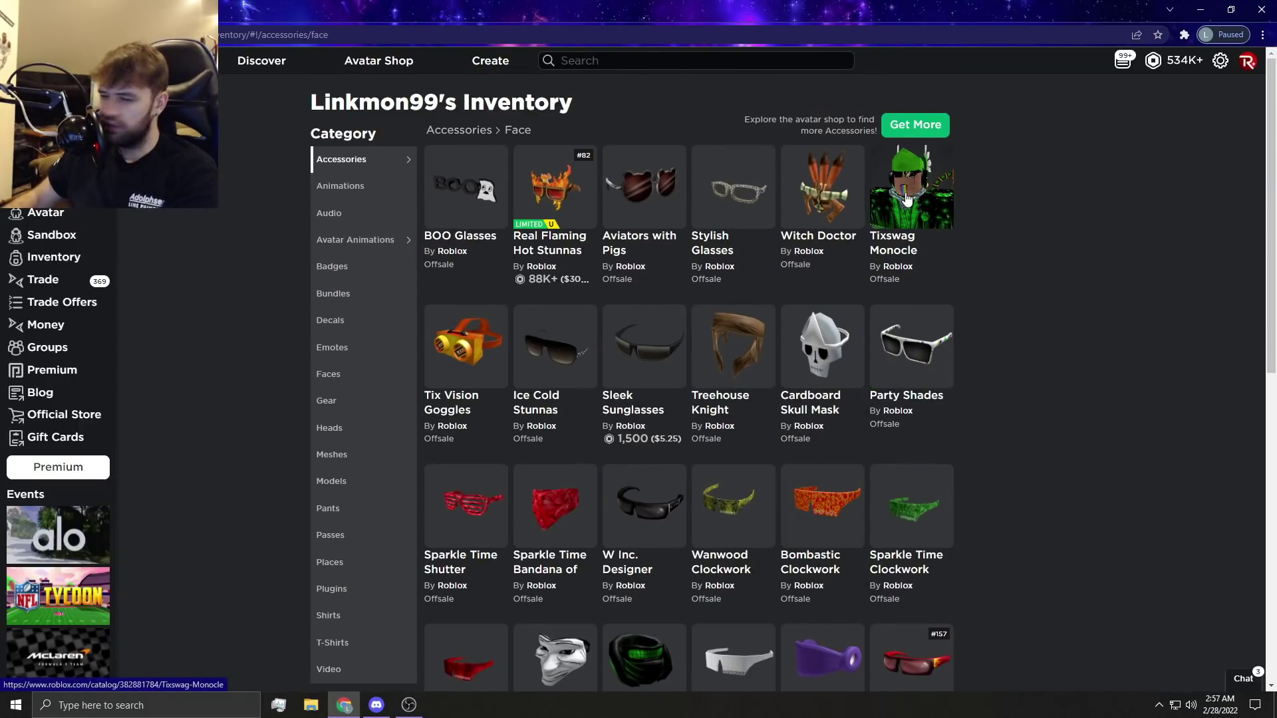
{"action": "scroll", "coordinate": [777, 449], "scroll_direction": "down", "scroll_amount": 8}
{"action": "left_click", "coordinate": [729, 625]}
{"action": "scroll", "coordinate": [798, 449], "scroll_direction": "up", "scroll_amount": 1}
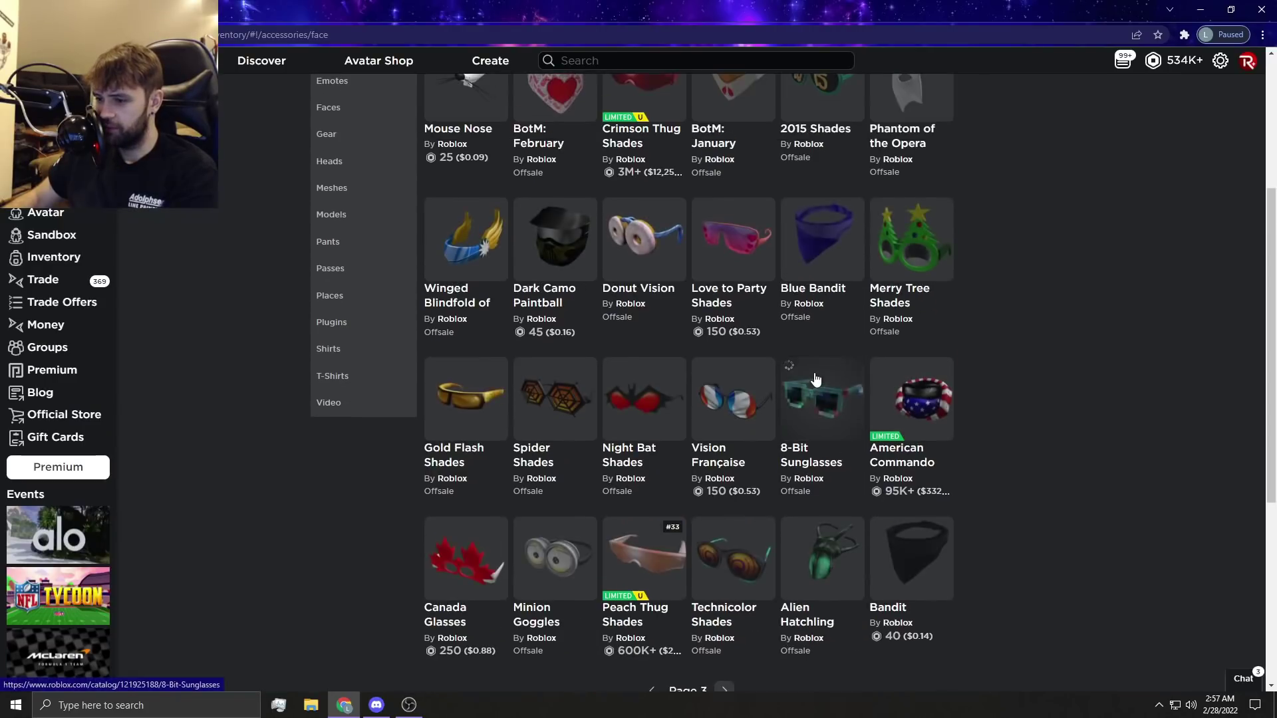
{"action": "scroll", "coordinate": [816, 379], "scroll_direction": "up", "scroll_amount": 3}
{"action": "scroll", "coordinate": [778, 350], "scroll_direction": "up", "scroll_amount": 3}
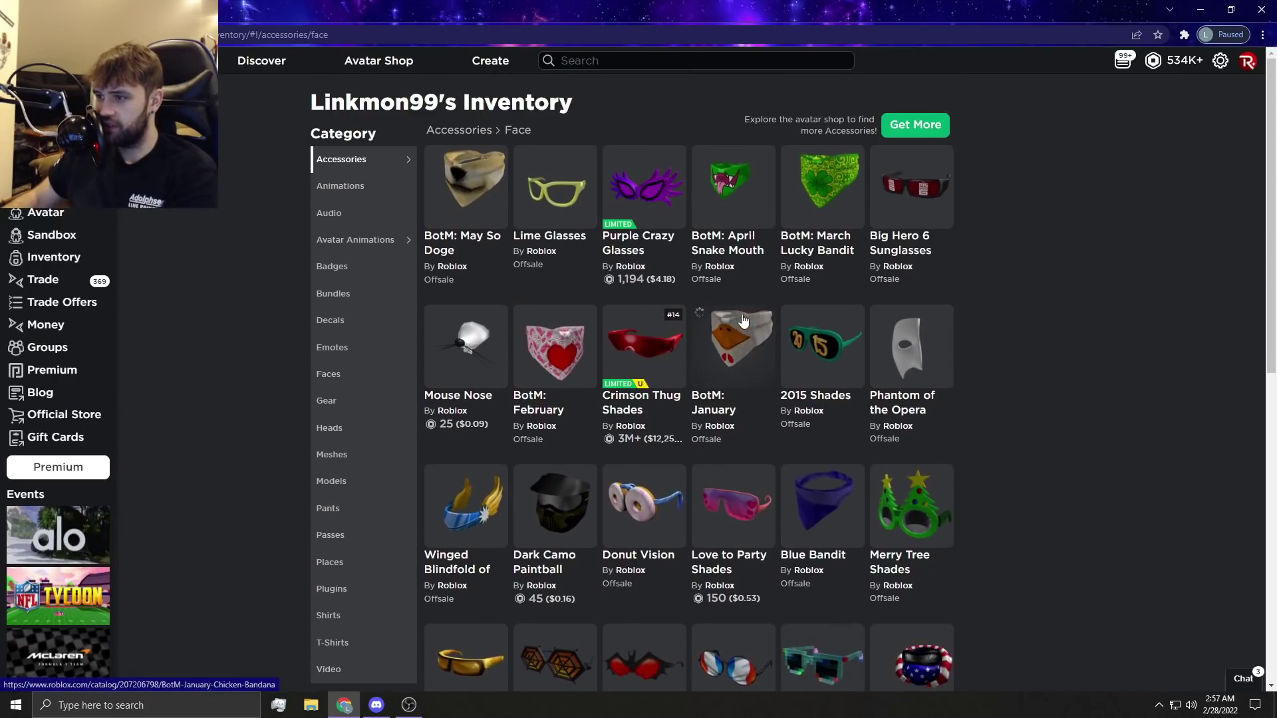
- View the BotM: March Lucky Bandit item page, rotating its avatar preview, then return
{"action": "left_click", "coordinate": [816, 191]}
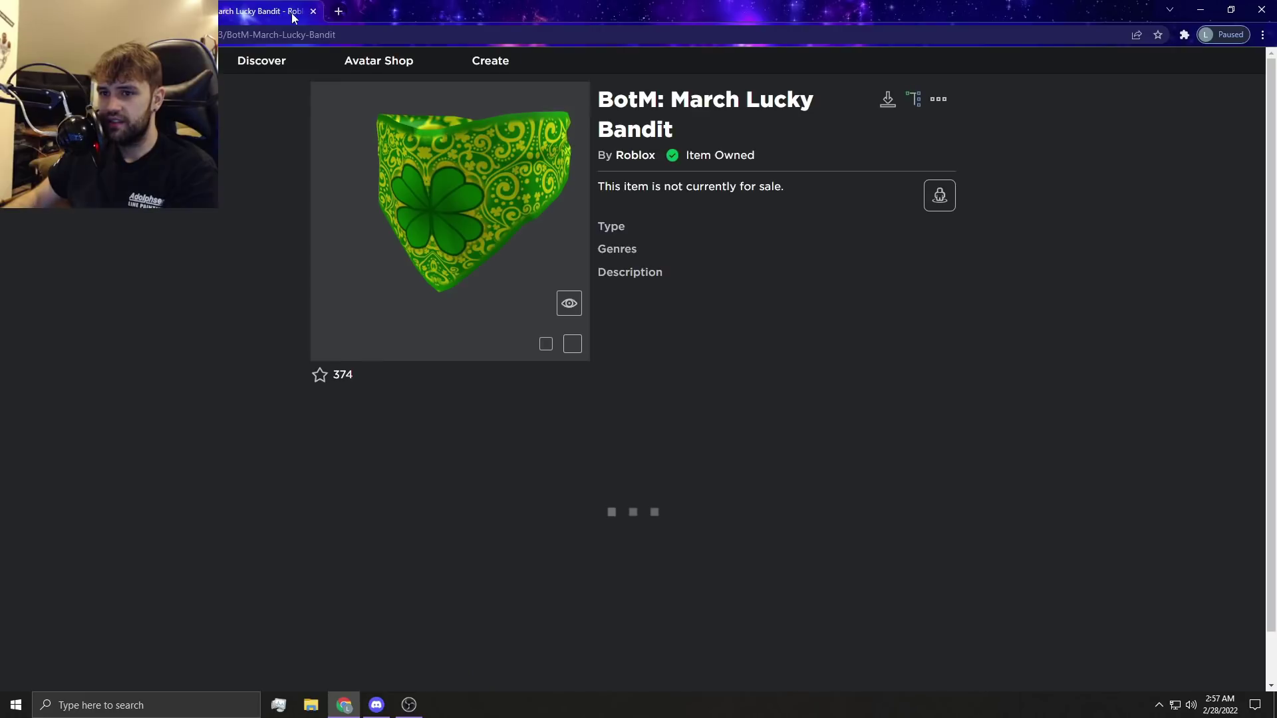
{"action": "scroll", "coordinate": [502, 204], "scroll_direction": "up", "scroll_amount": 4}
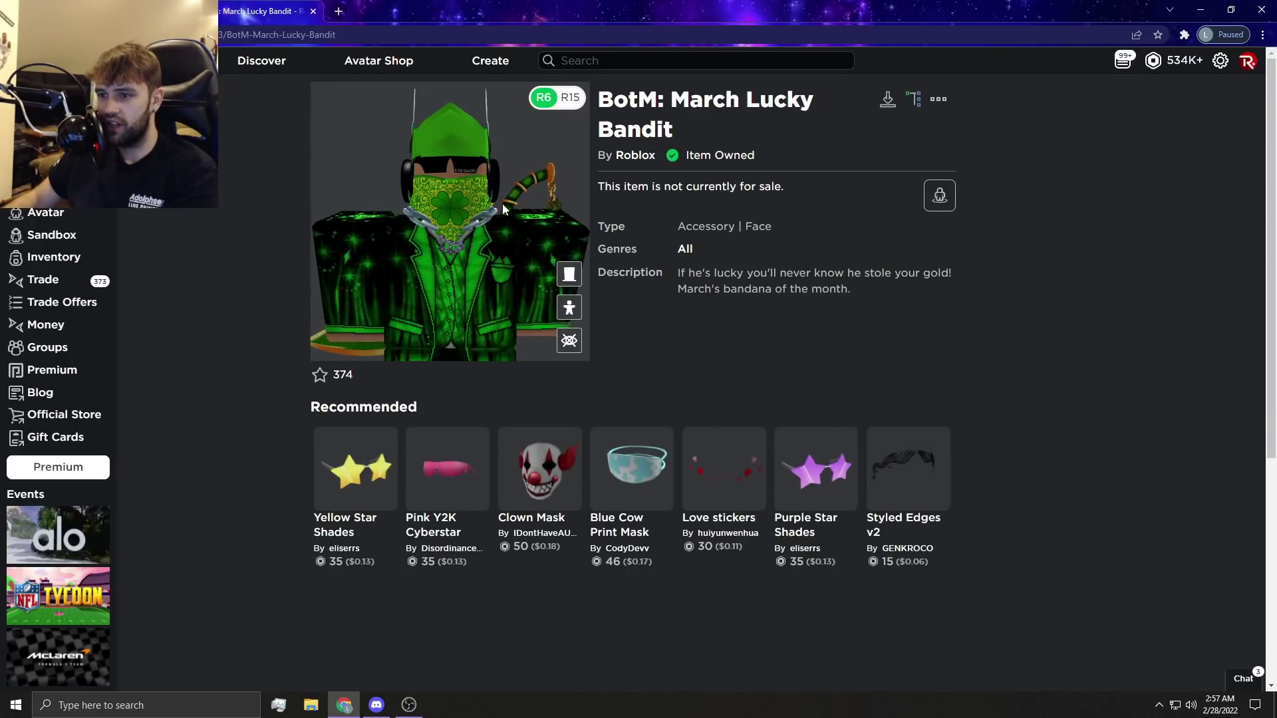
{"action": "left_click_drag", "start_coordinate": [497, 195], "coordinate": [478, 209]}
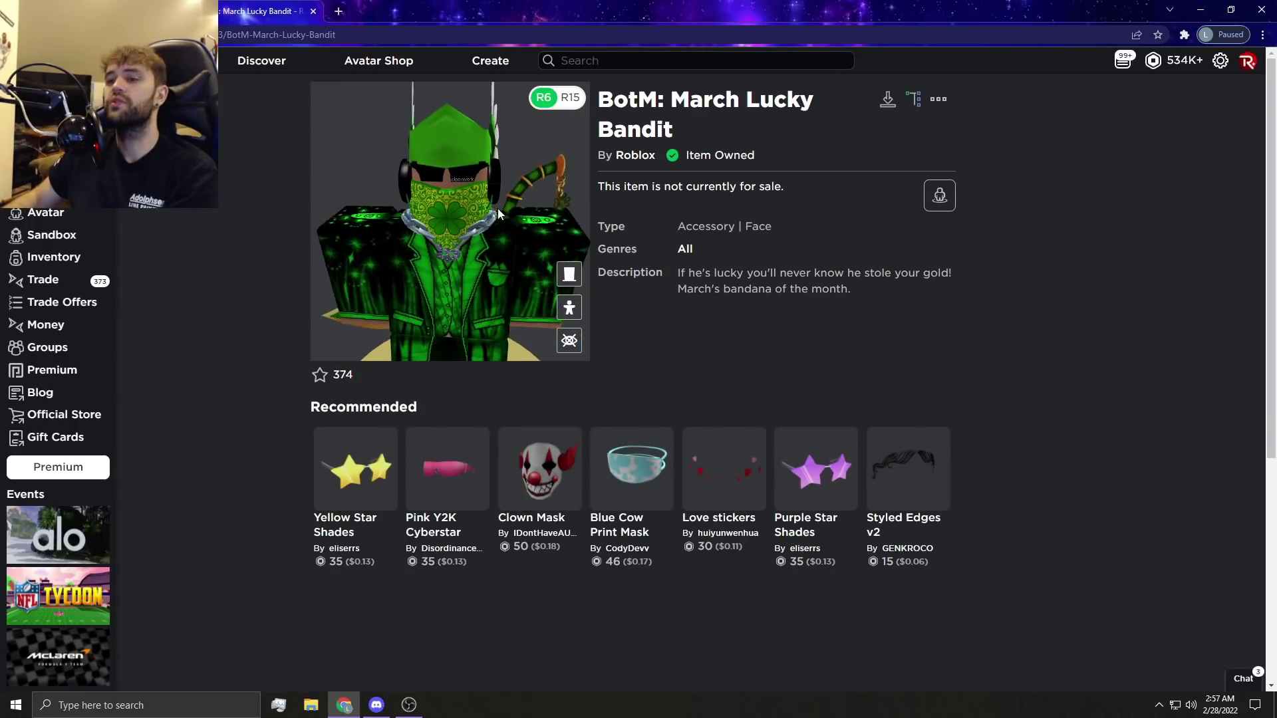
{"action": "scroll", "coordinate": [498, 199], "scroll_direction": "down", "scroll_amount": 5}
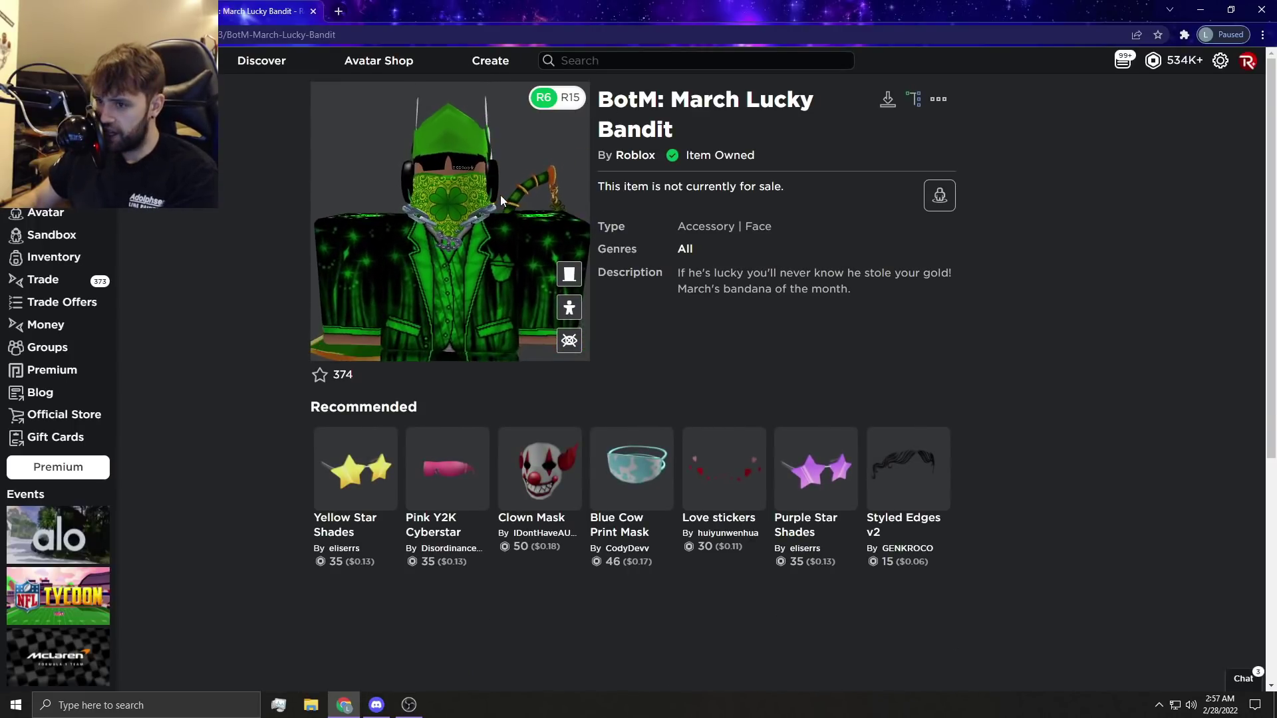
{"action": "scroll", "coordinate": [498, 208], "scroll_direction": "up", "scroll_amount": 3}
{"action": "scroll", "coordinate": [499, 200], "scroll_direction": "up", "scroll_amount": 4}
{"action": "scroll", "coordinate": [502, 197], "scroll_direction": "down", "scroll_amount": 5}
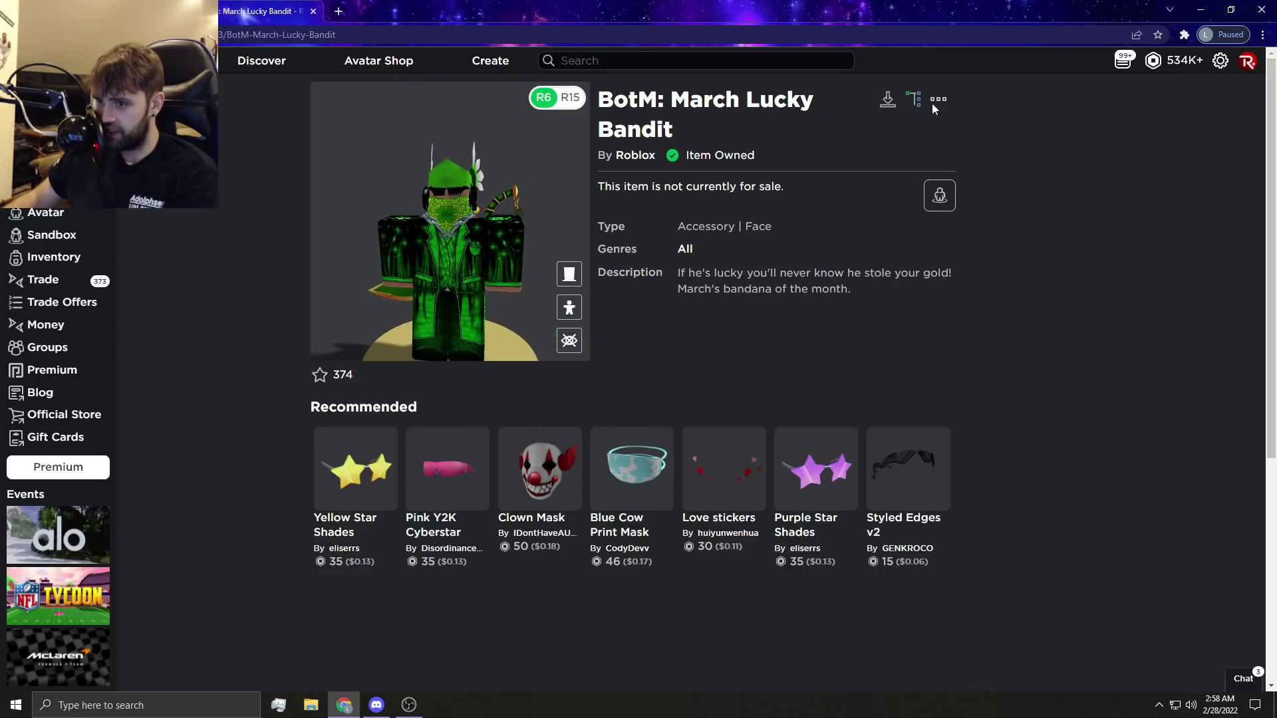
{"action": "key", "text": "alt+Left"}
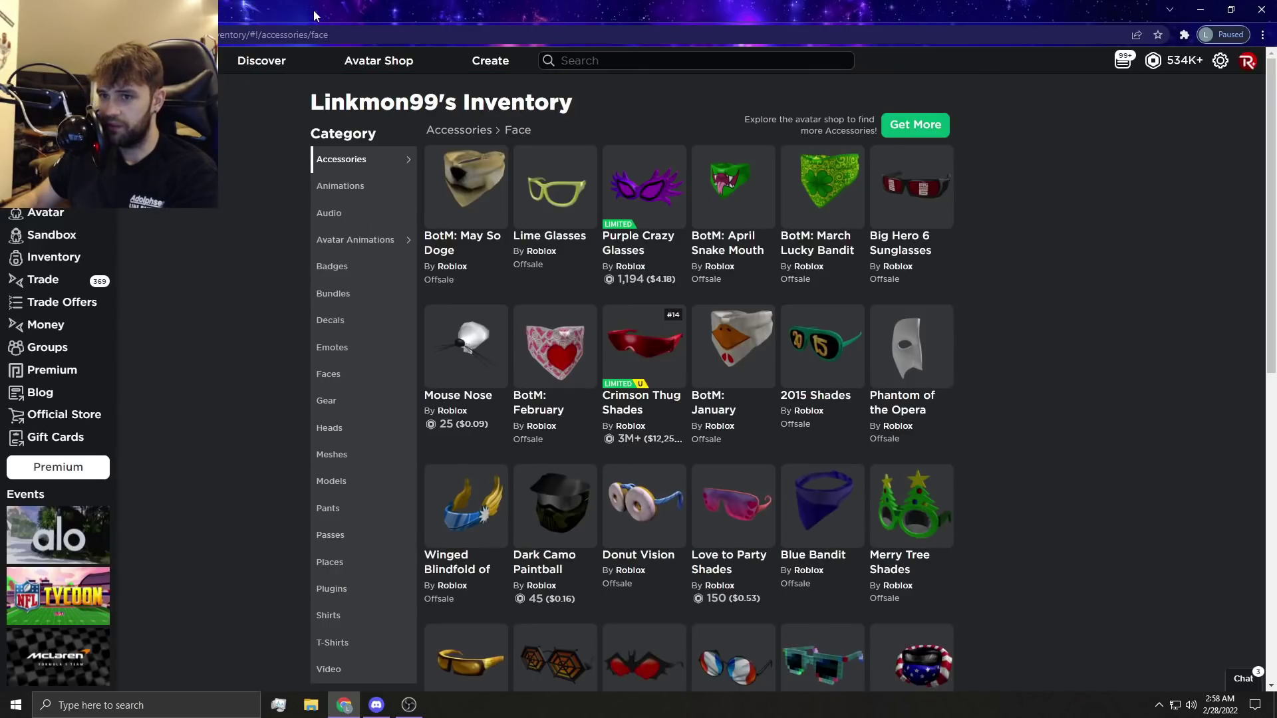
{"action": "scroll", "coordinate": [701, 430], "scroll_direction": "down", "scroll_amount": 5}
{"action": "scroll", "coordinate": [702, 430], "scroll_direction": "down", "scroll_amount": 2}
{"action": "scroll", "coordinate": [727, 647], "scroll_direction": "down", "scroll_amount": 1}
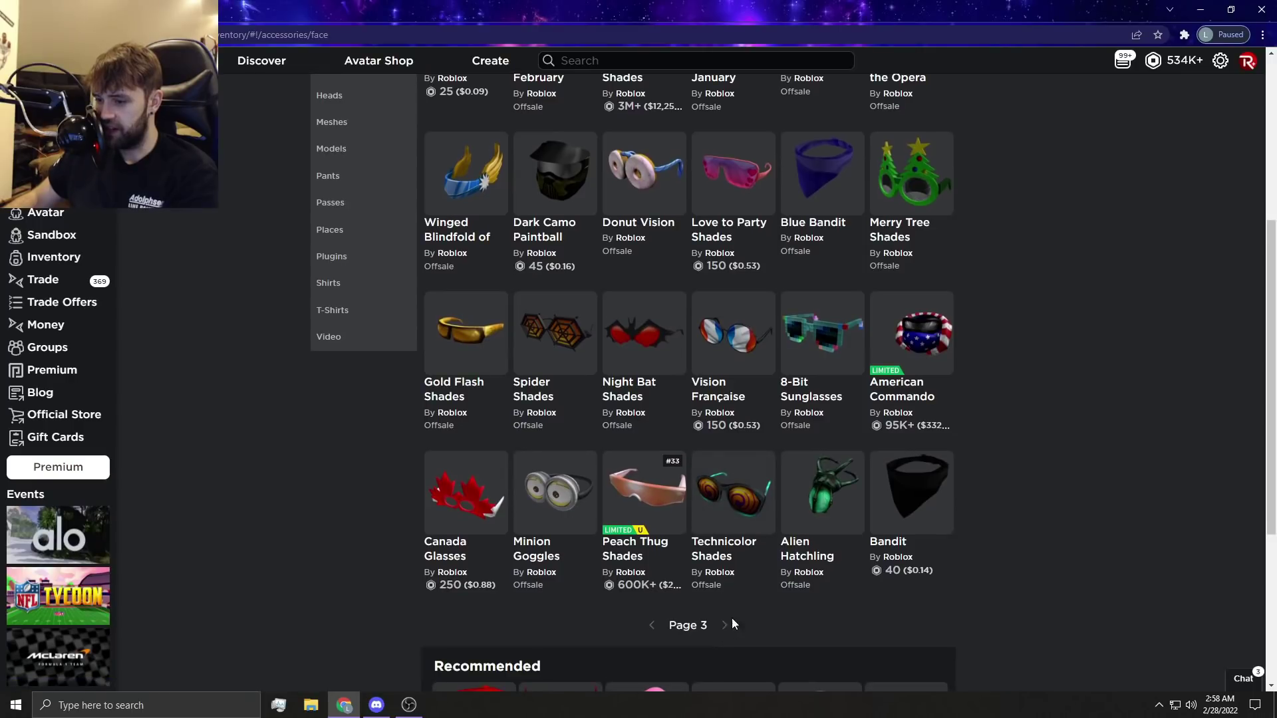
- Advance face accessories to page 4 and view the Hollywood Shutter Shades page
{"action": "left_click", "coordinate": [726, 625]}
{"action": "scroll", "coordinate": [758, 500], "scroll_direction": "up", "scroll_amount": 3}
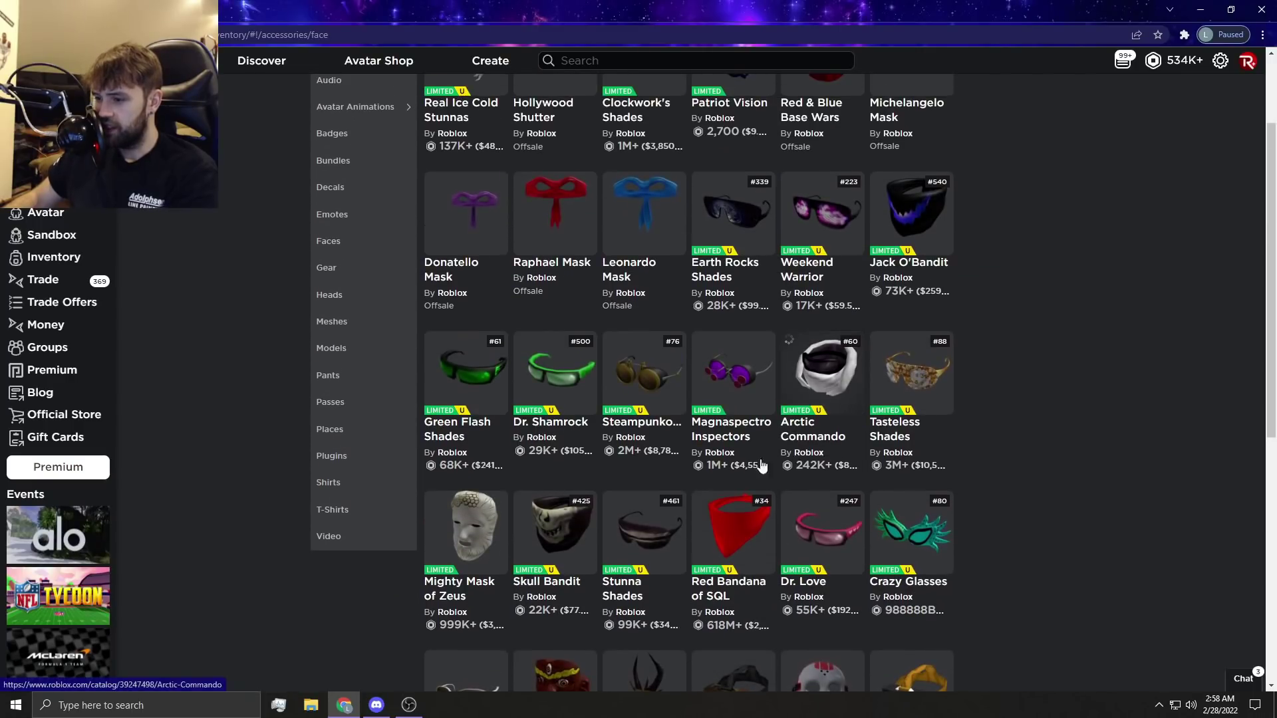
{"action": "scroll", "coordinate": [755, 357], "scroll_direction": "up", "scroll_amount": 3}
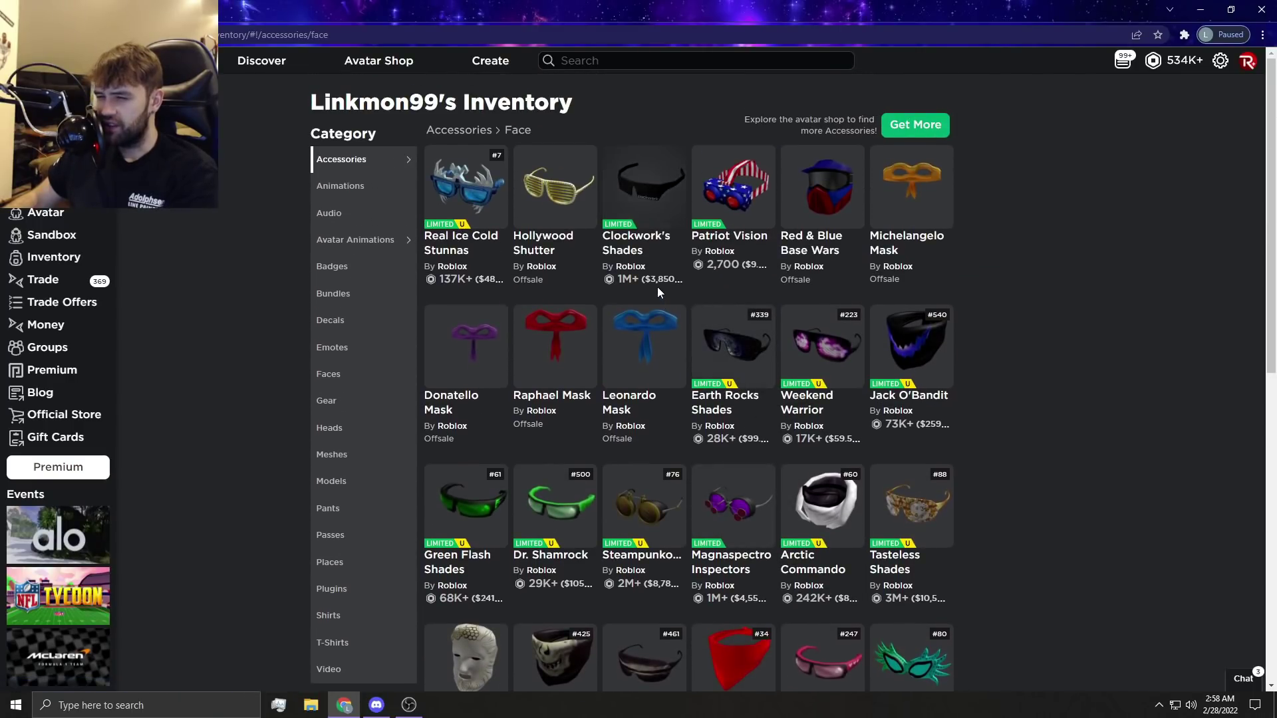
{"action": "left_click", "coordinate": [554, 190]}
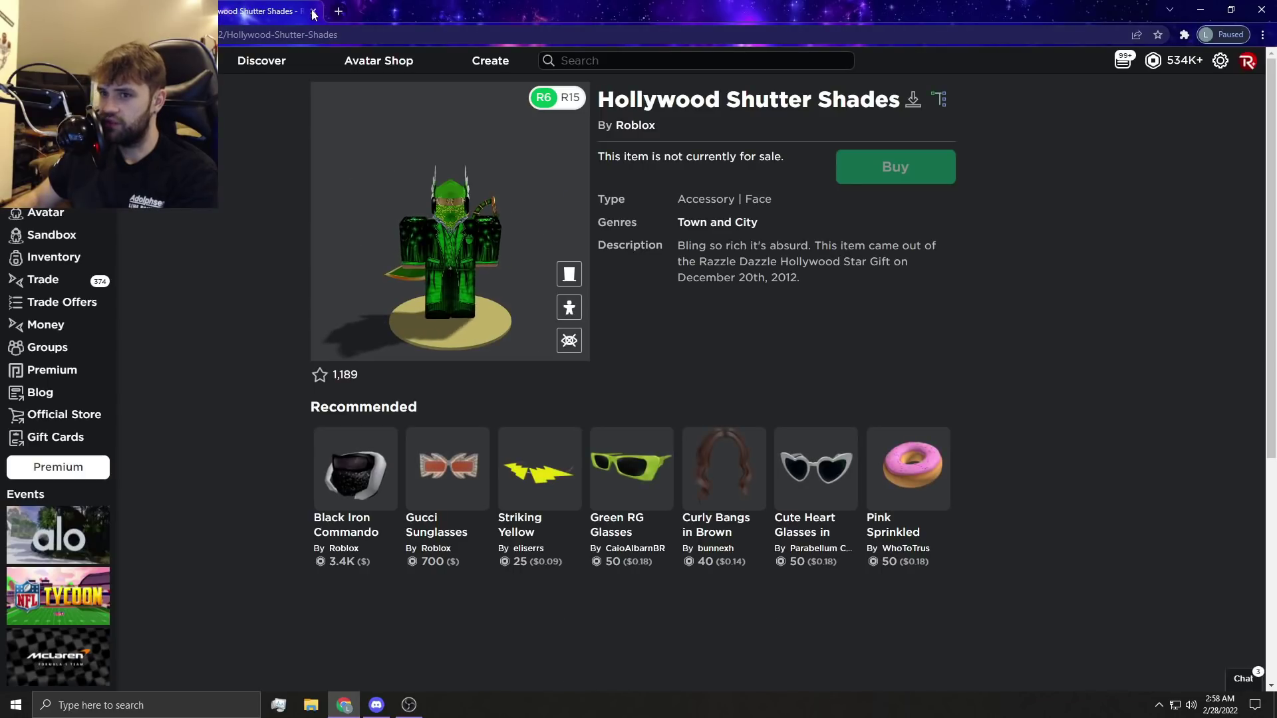
{"action": "left_click", "coordinate": [312, 12]}
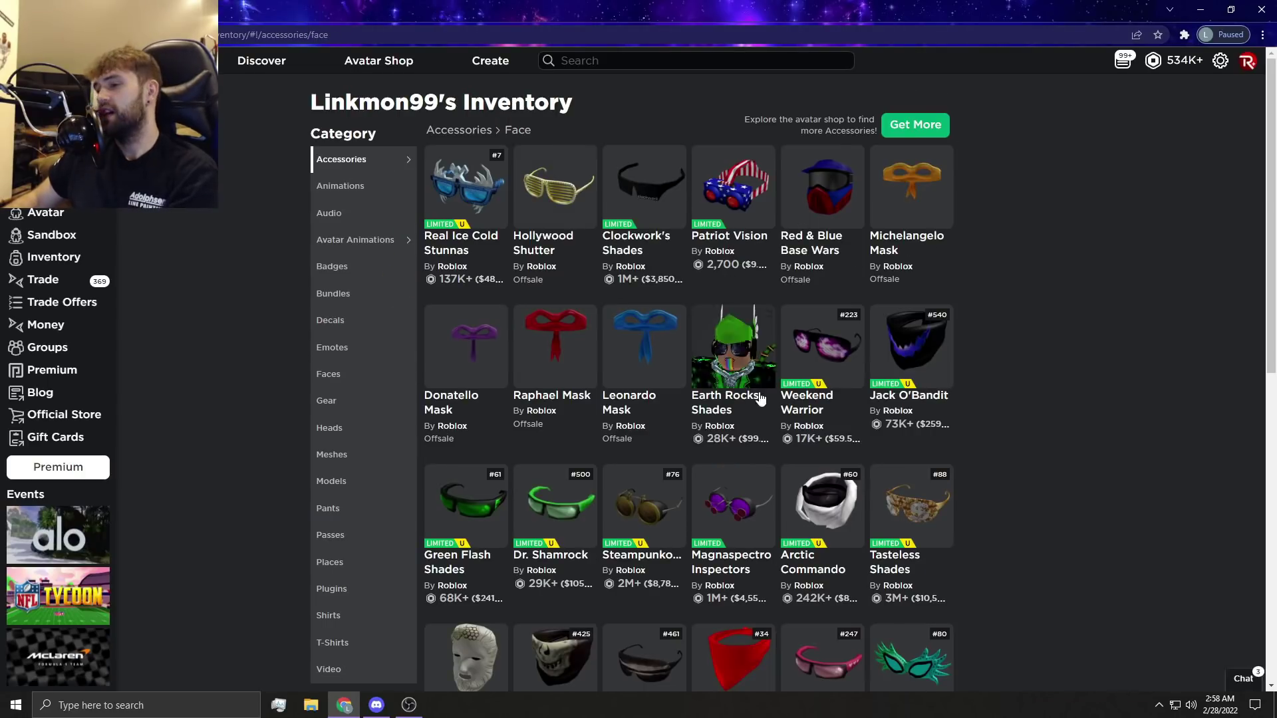
{"action": "scroll", "coordinate": [785, 411], "scroll_direction": "down", "scroll_amount": 2}
{"action": "scroll", "coordinate": [898, 449], "scroll_direction": "down", "scroll_amount": 2}
{"action": "scroll", "coordinate": [735, 510], "scroll_direction": "down", "scroll_amount": 2}
{"action": "scroll", "coordinate": [735, 510], "scroll_direction": "down", "scroll_amount": 1}
{"action": "scroll", "coordinate": [492, 260], "scroll_direction": "up", "scroll_amount": 5}
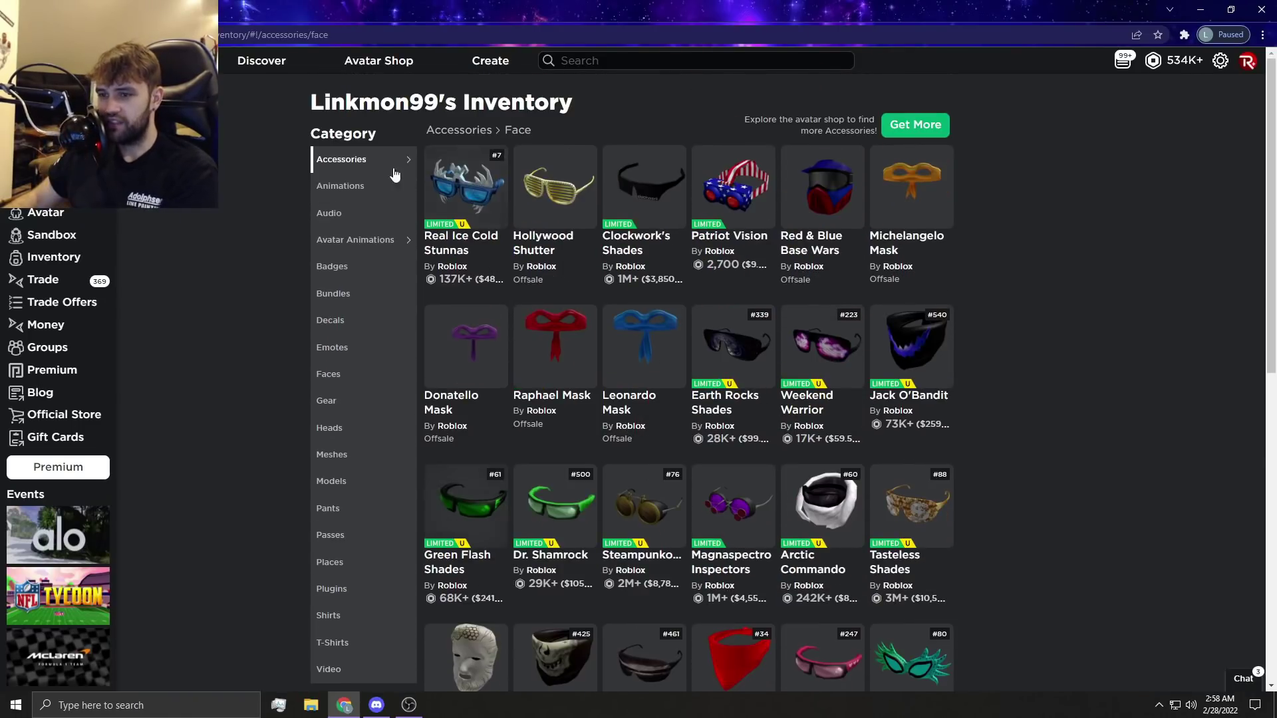
- Show hair accessories, flip to page 2 and back to page 1, then choose Faces
{"action": "left_click", "coordinate": [463, 192]}
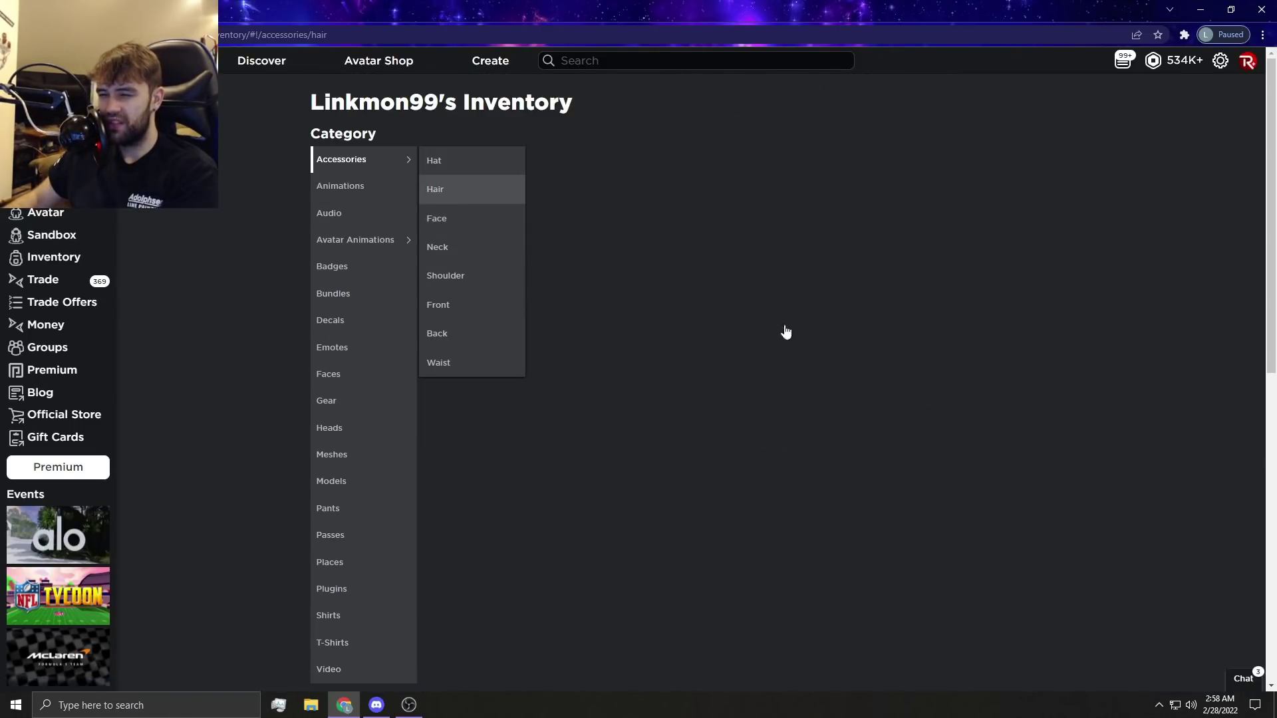
{"action": "scroll", "coordinate": [952, 417], "scroll_direction": "down", "scroll_amount": 3}
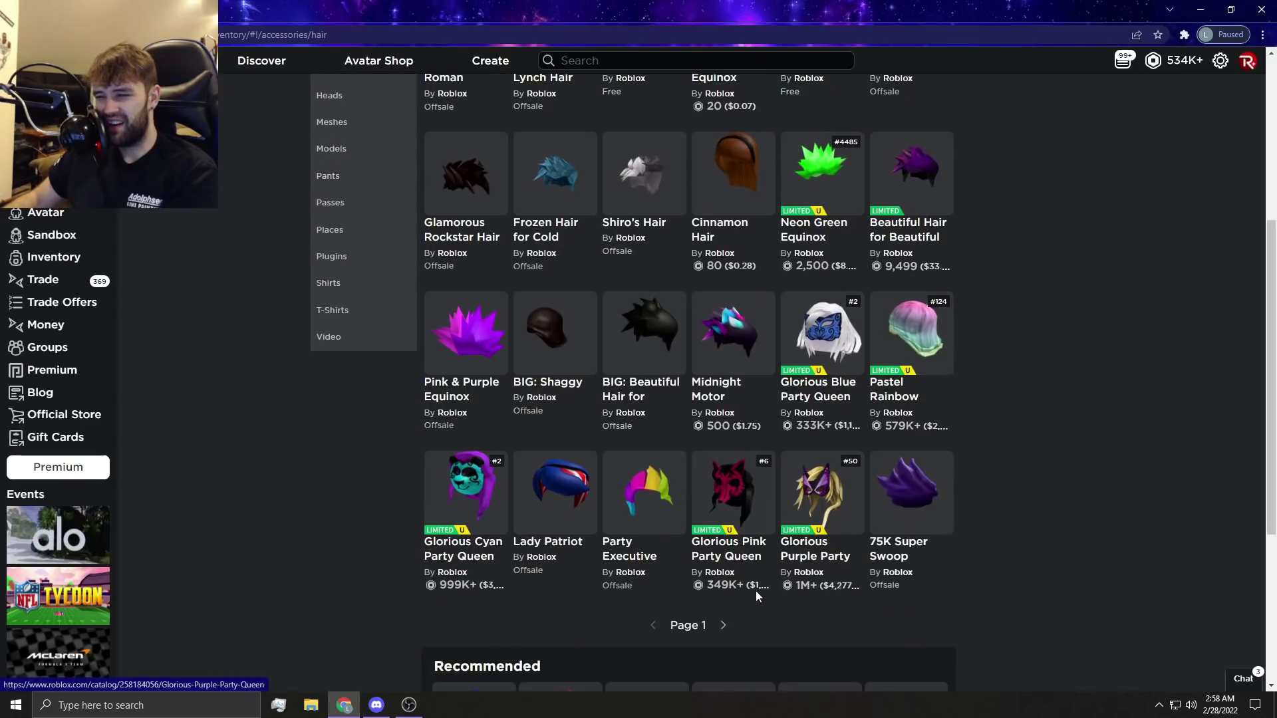
{"action": "left_click", "coordinate": [724, 626]}
{"action": "scroll", "coordinate": [698, 590], "scroll_direction": "up", "scroll_amount": 5}
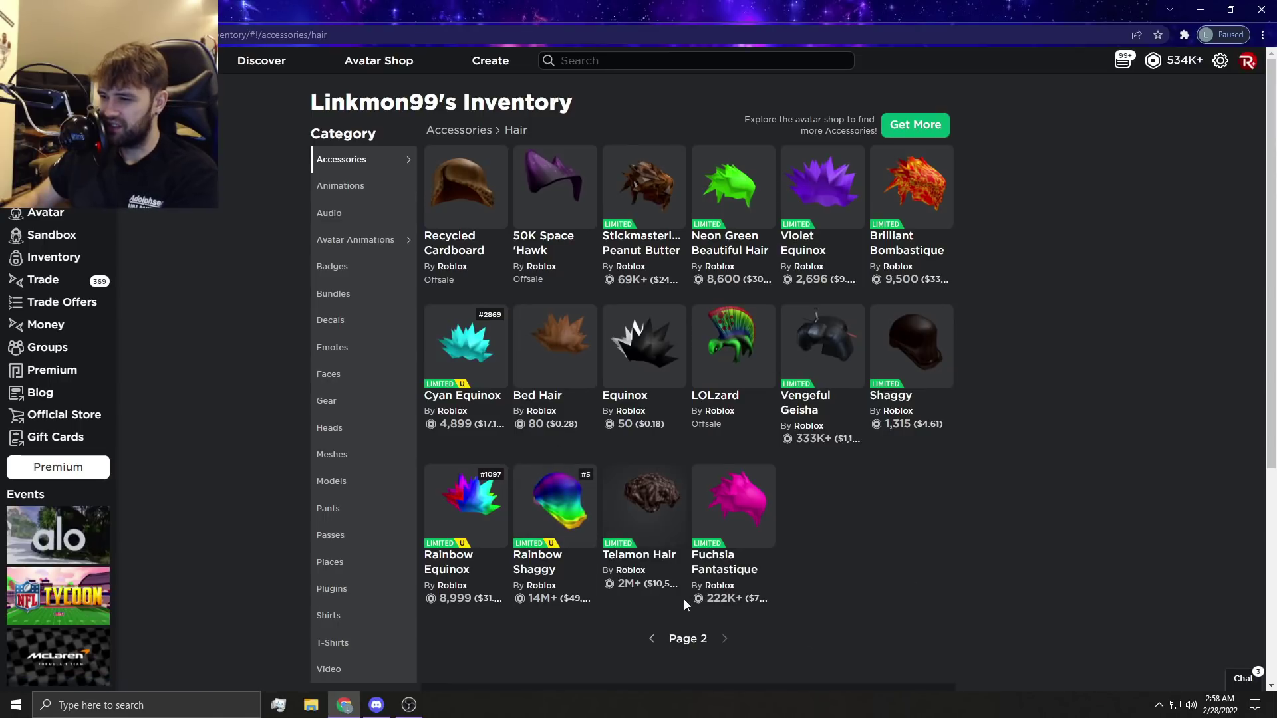
{"action": "left_click", "coordinate": [651, 639]}
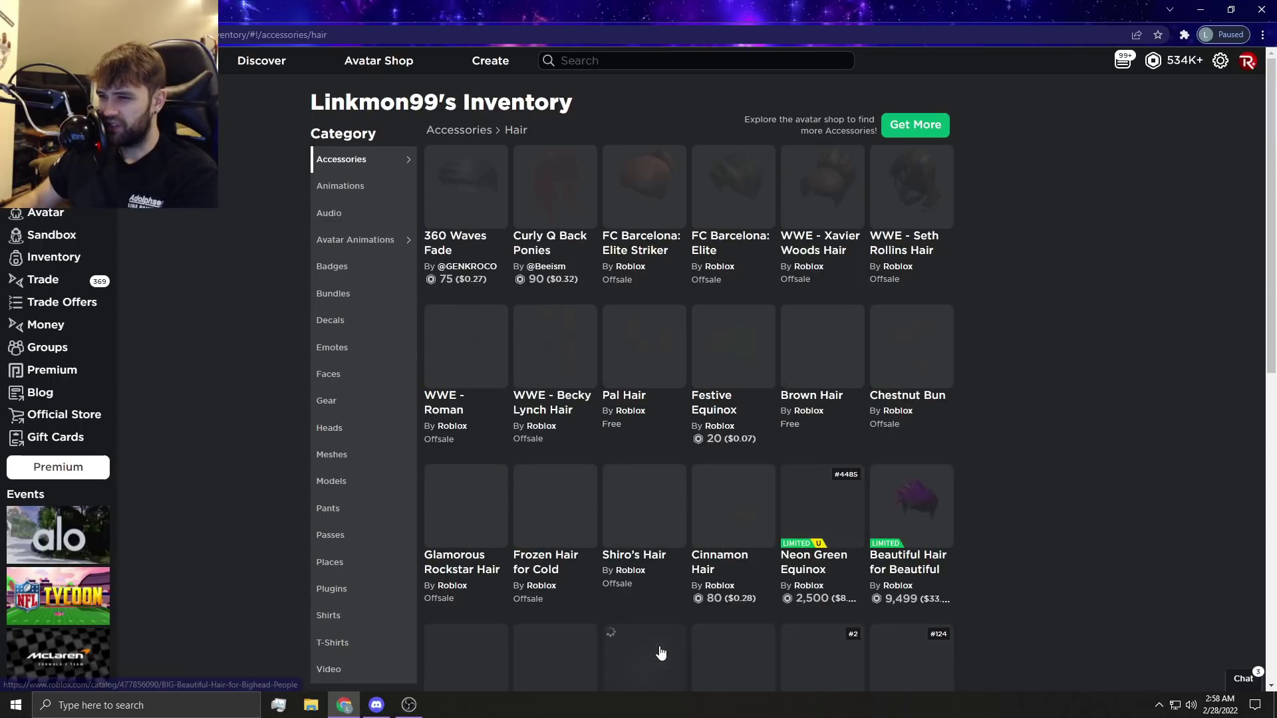
{"action": "scroll", "coordinate": [948, 404], "scroll_direction": "down", "scroll_amount": 3}
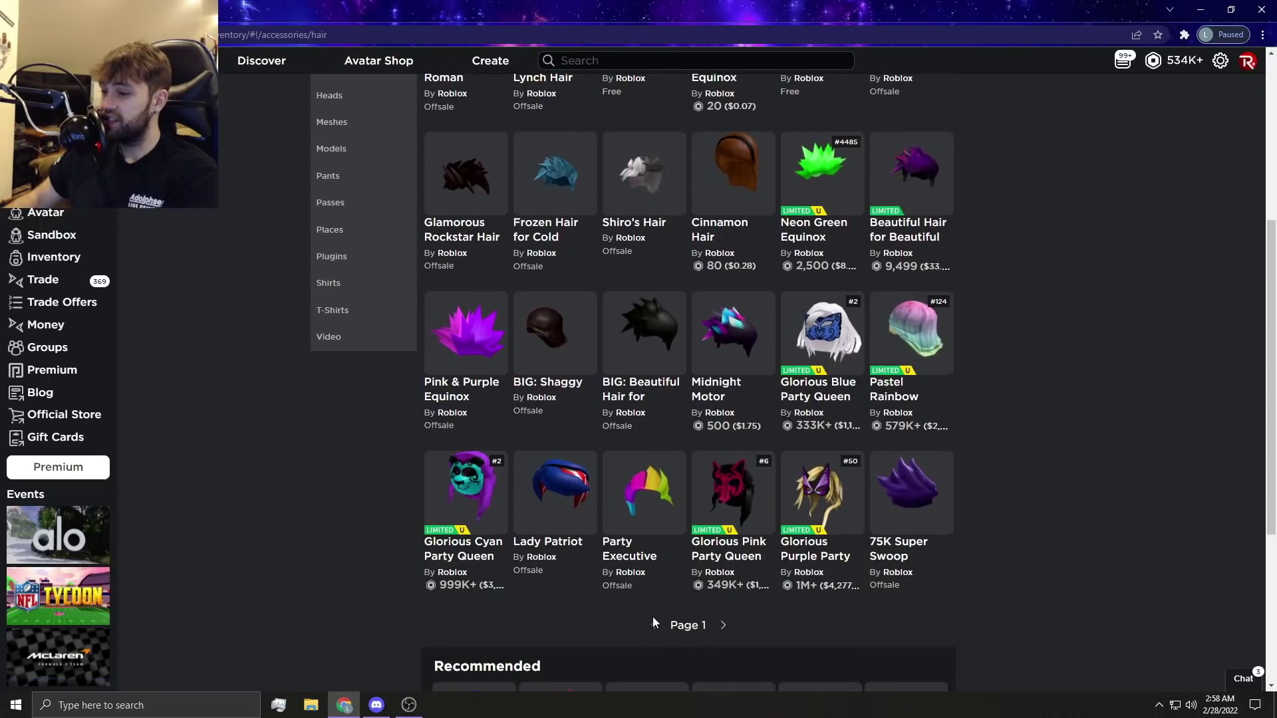
{"action": "scroll", "coordinate": [653, 617], "scroll_direction": "up", "scroll_amount": 5}
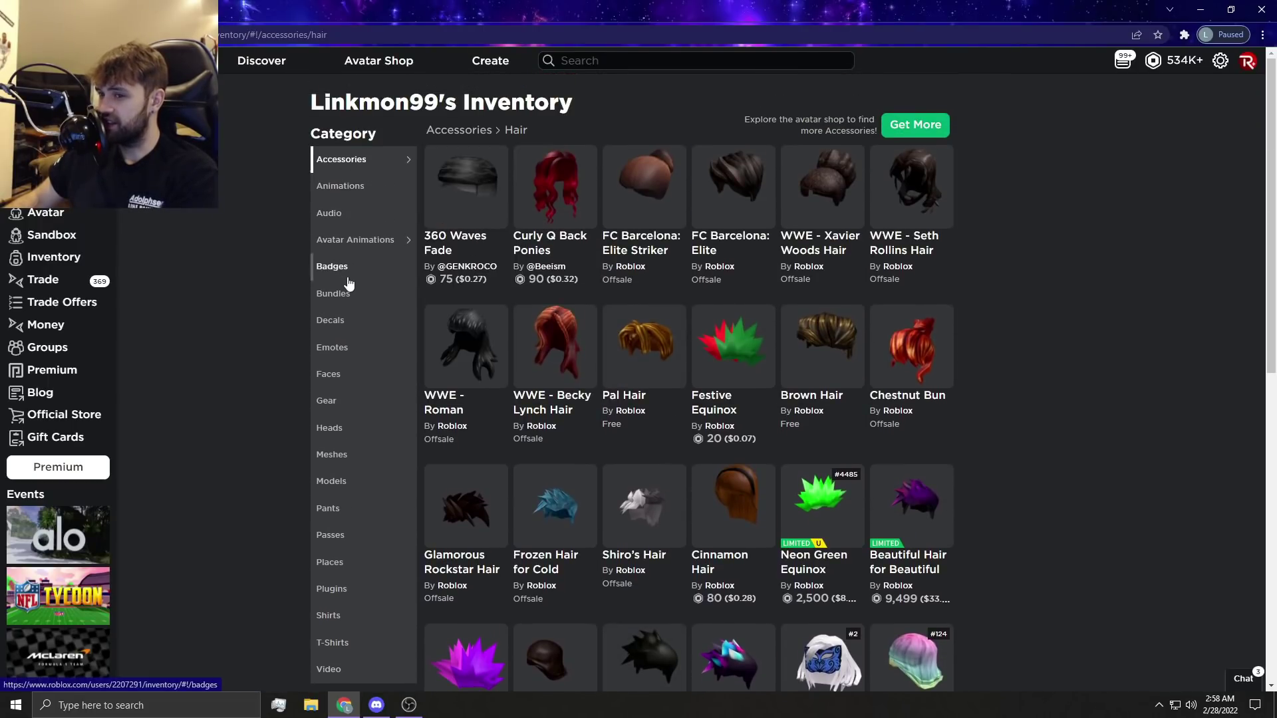
{"action": "left_click", "coordinate": [349, 378]}
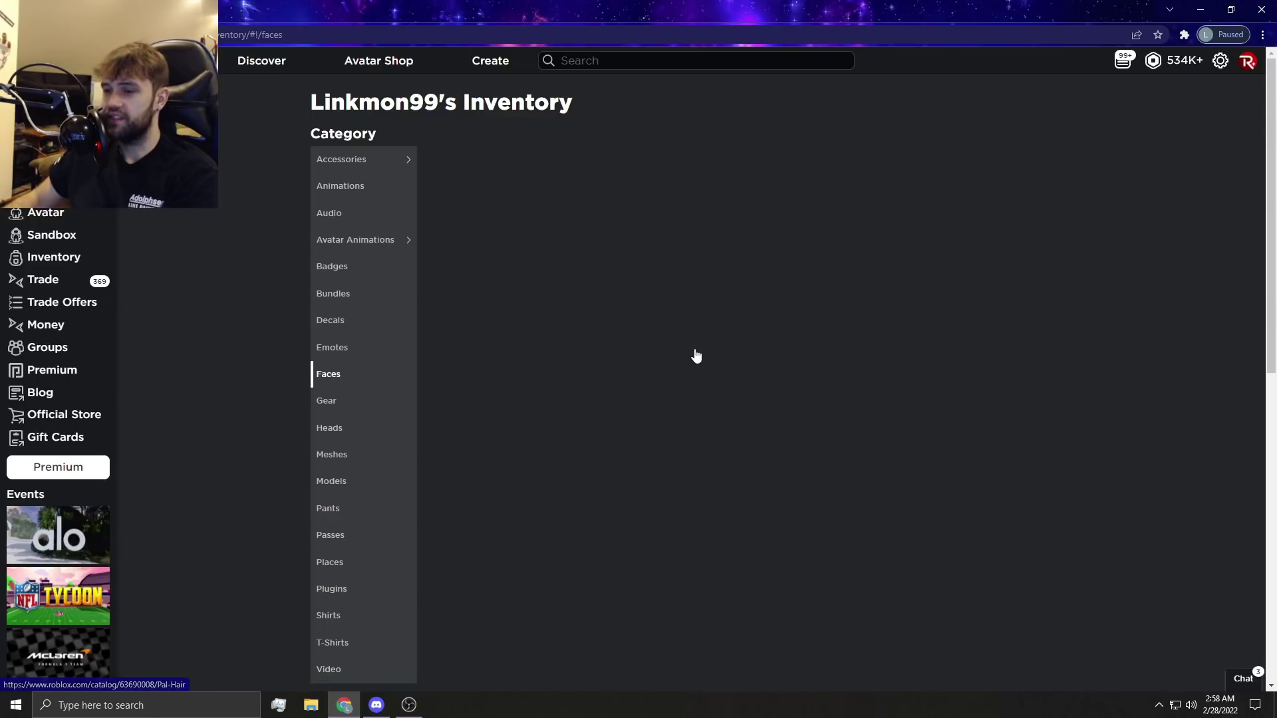
{"action": "scroll", "coordinate": [1035, 398], "scroll_direction": "down", "scroll_amount": 2}
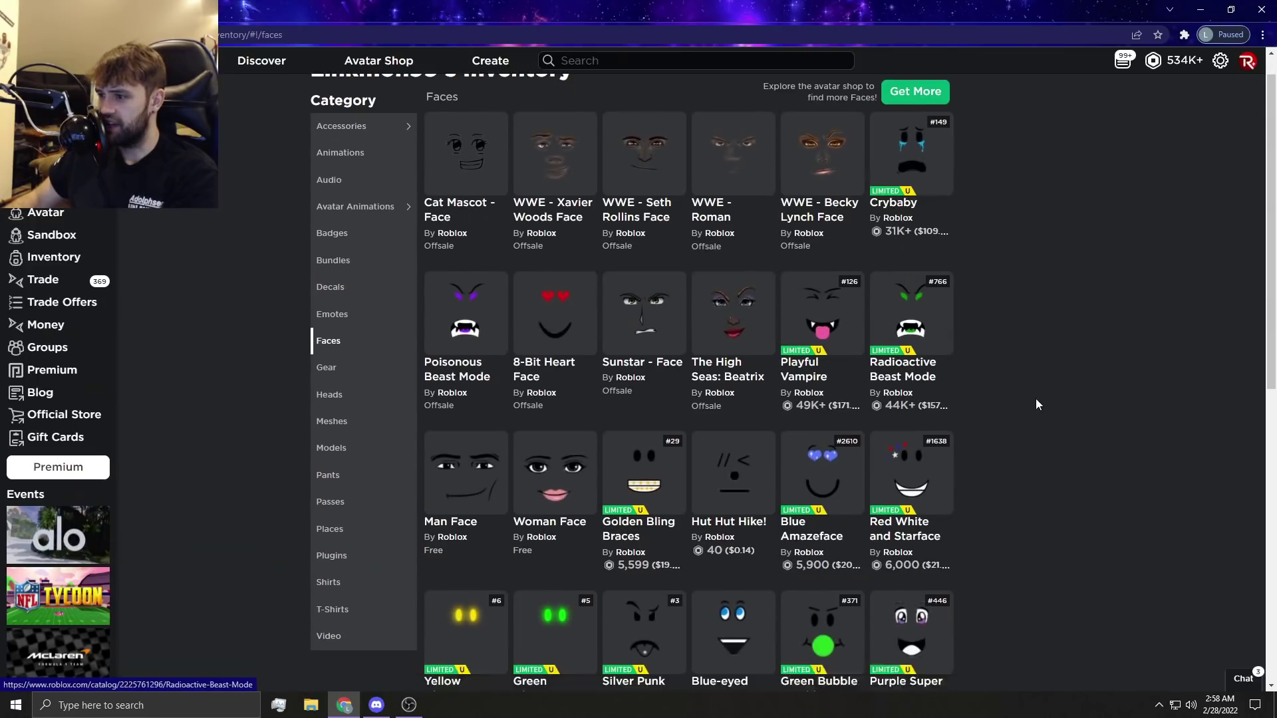
{"action": "scroll", "coordinate": [1036, 398], "scroll_direction": "down", "scroll_amount": 2}
{"action": "scroll", "coordinate": [1029, 400], "scroll_direction": "down", "scroll_amount": 1}
{"action": "scroll", "coordinate": [1028, 400], "scroll_direction": "up", "scroll_amount": 1}
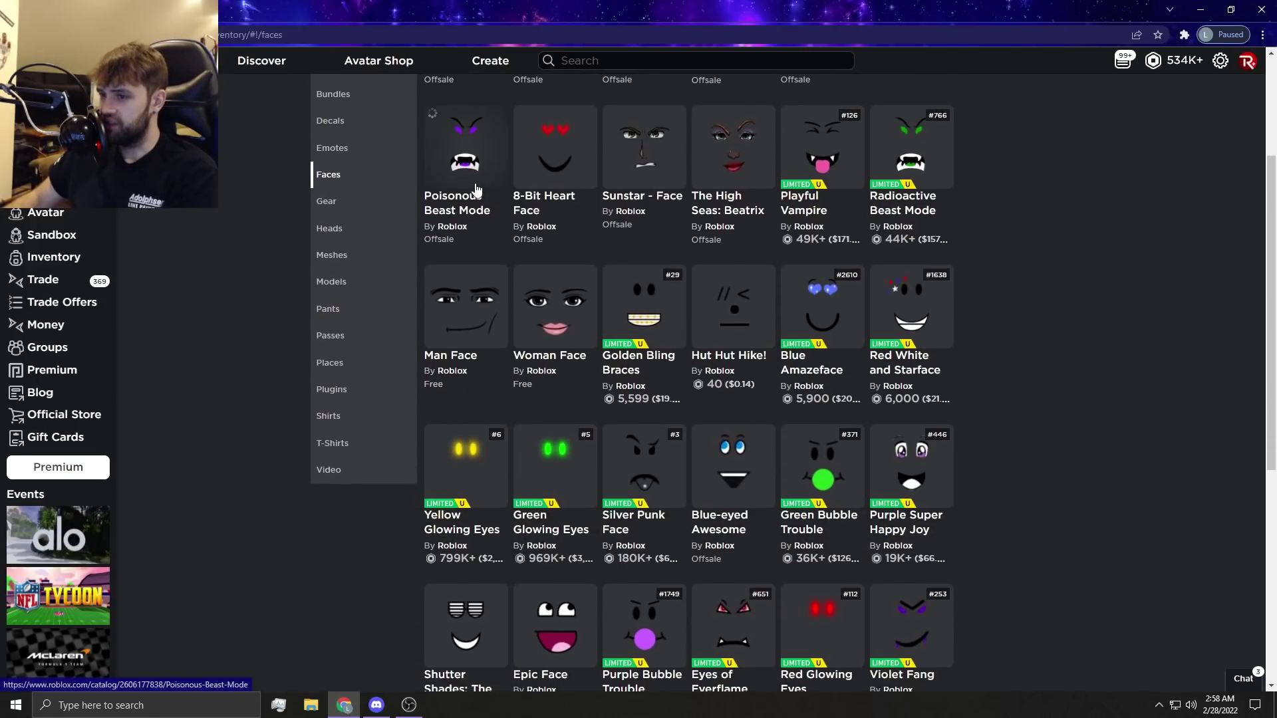
{"action": "scroll", "coordinate": [519, 300], "scroll_direction": "down", "scroll_amount": 2}
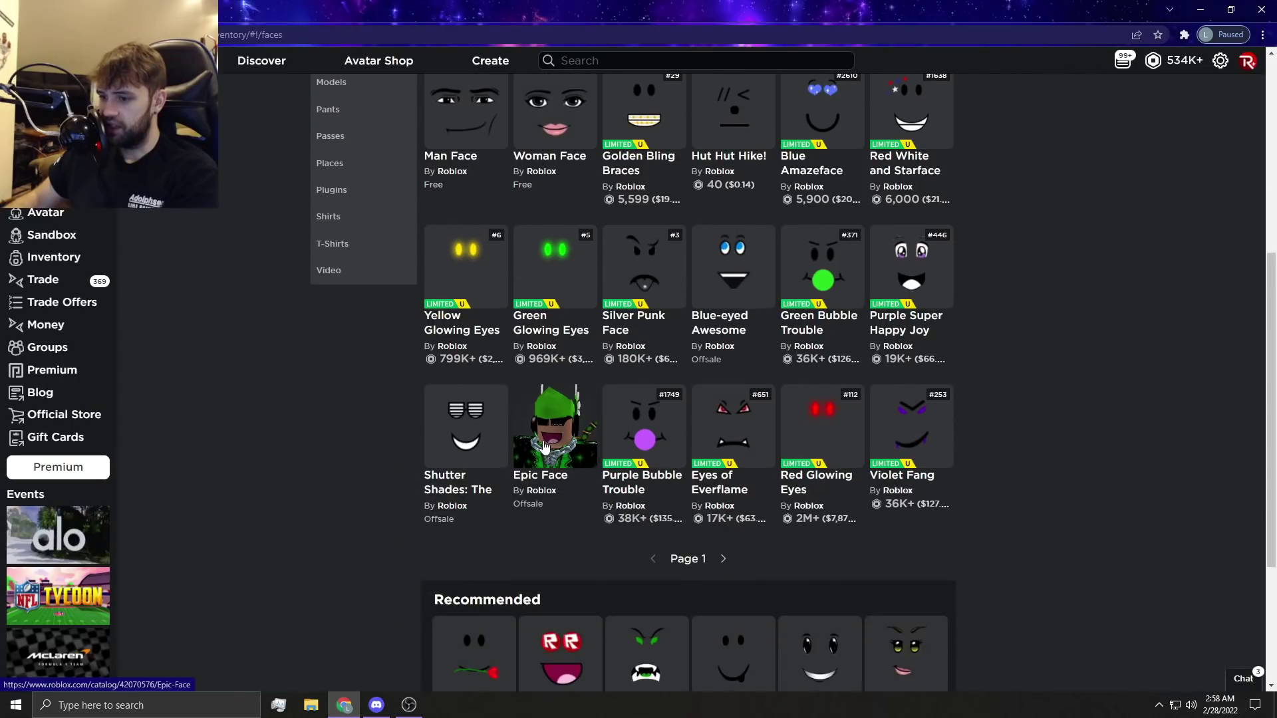
- Advance Linkmon99's Faces inventory through pages 2 and 3
{"action": "left_click", "coordinate": [721, 560]}
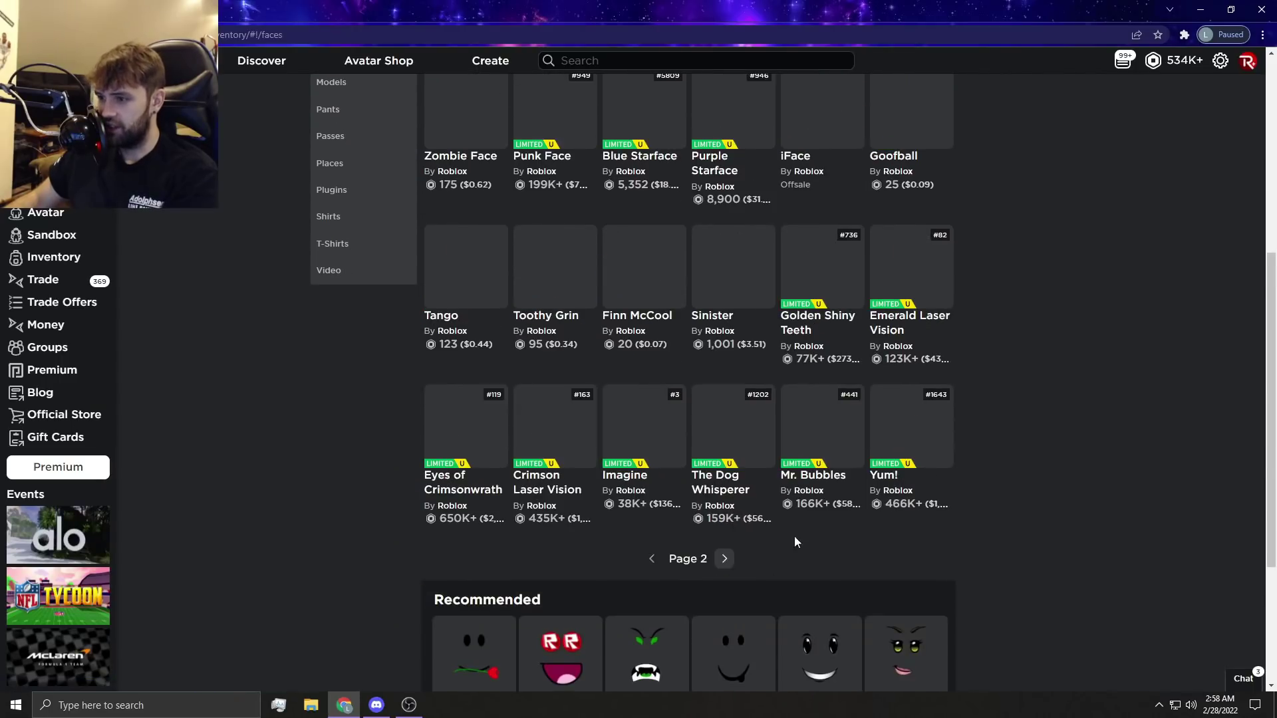
{"action": "scroll", "coordinate": [958, 441], "scroll_direction": "up", "scroll_amount": 5}
{"action": "scroll", "coordinate": [994, 375], "scroll_direction": "down", "scroll_amount": 3}
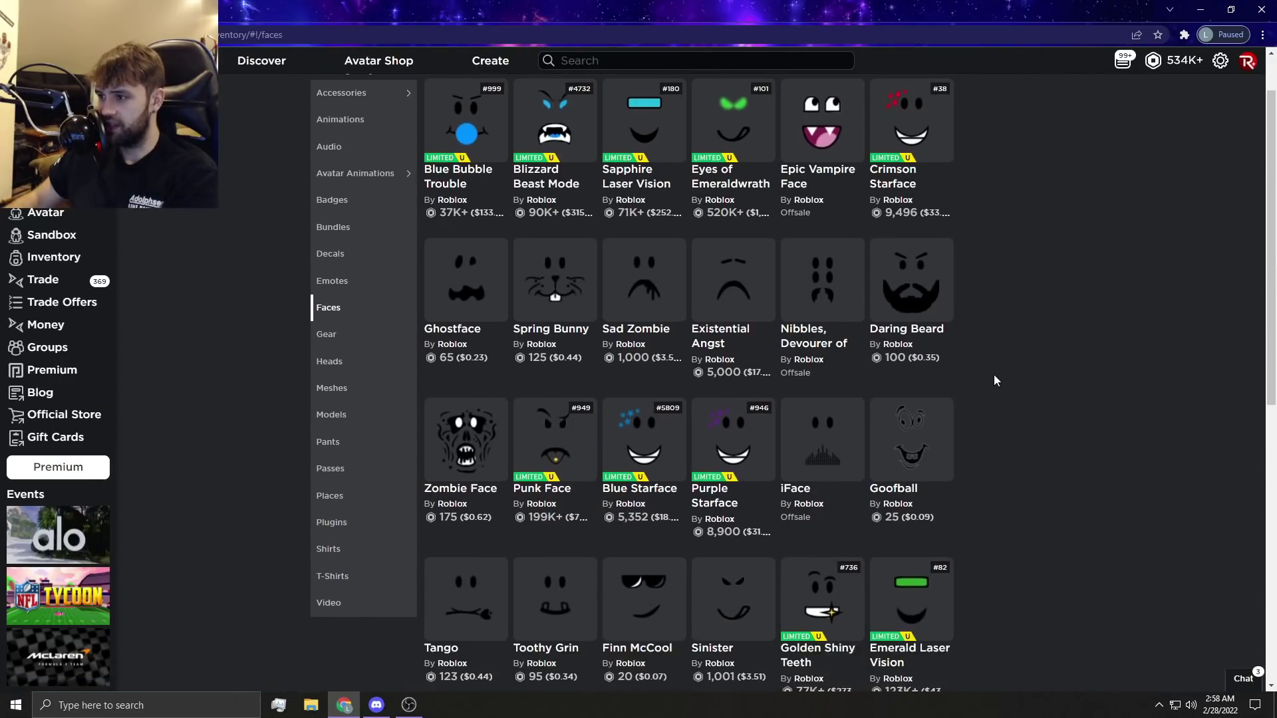
{"action": "scroll", "coordinate": [991, 384], "scroll_direction": "down", "scroll_amount": 1}
{"action": "left_click", "coordinate": [725, 625]}
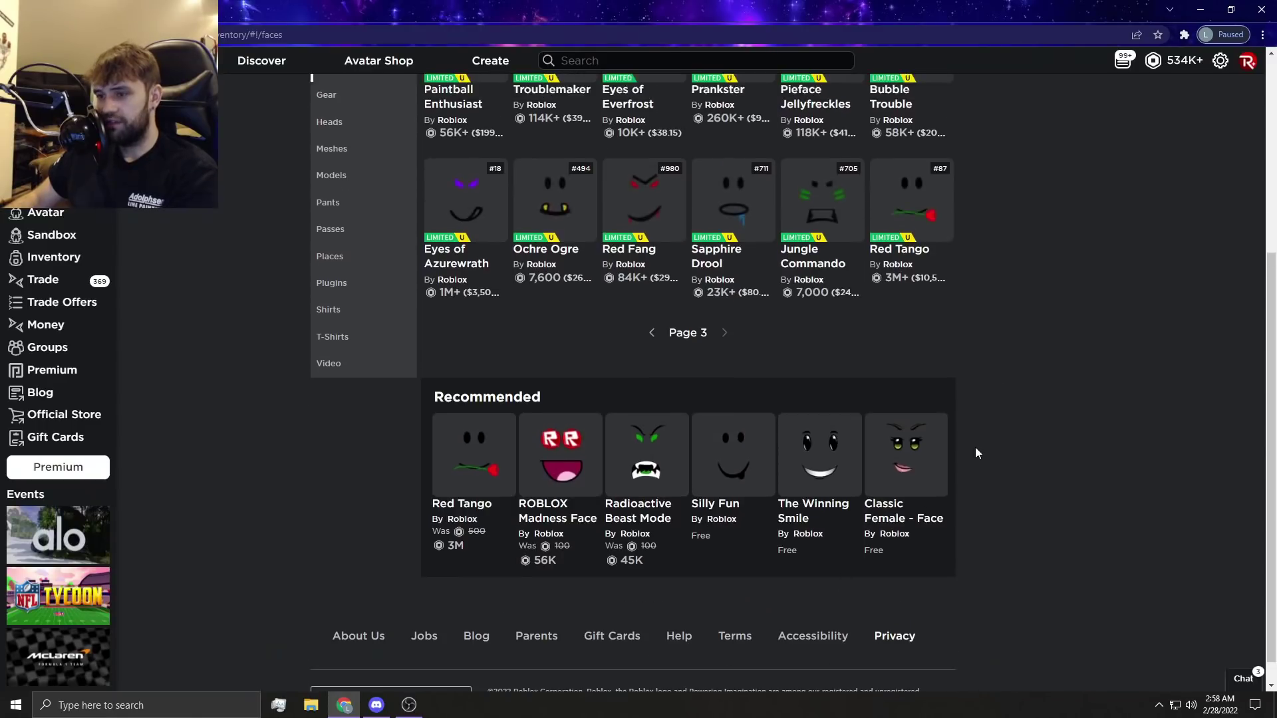
{"action": "scroll", "coordinate": [976, 447], "scroll_direction": "up", "scroll_amount": 5}
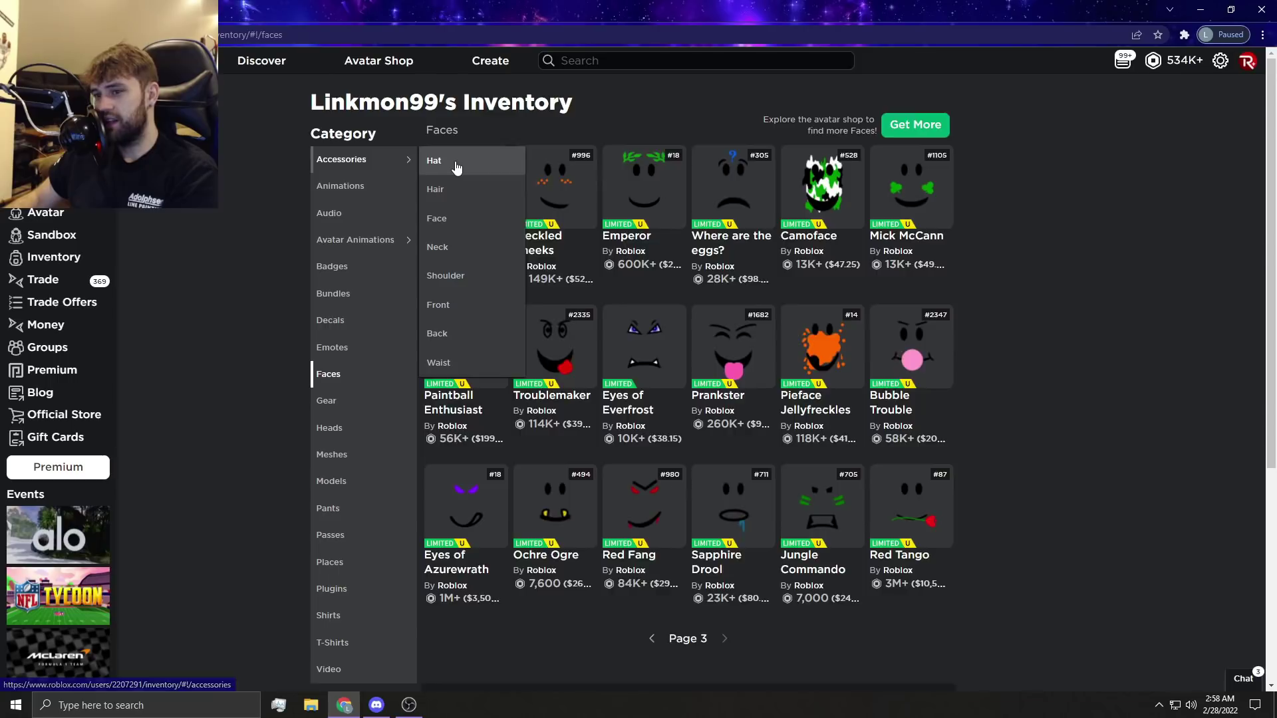
- Show hats on page 3; open Green Top Hat and Purple Traffic Cone in background tabs
{"action": "mouse_move", "coordinate": [364, 159]}
{"action": "left_click", "coordinate": [439, 161]}
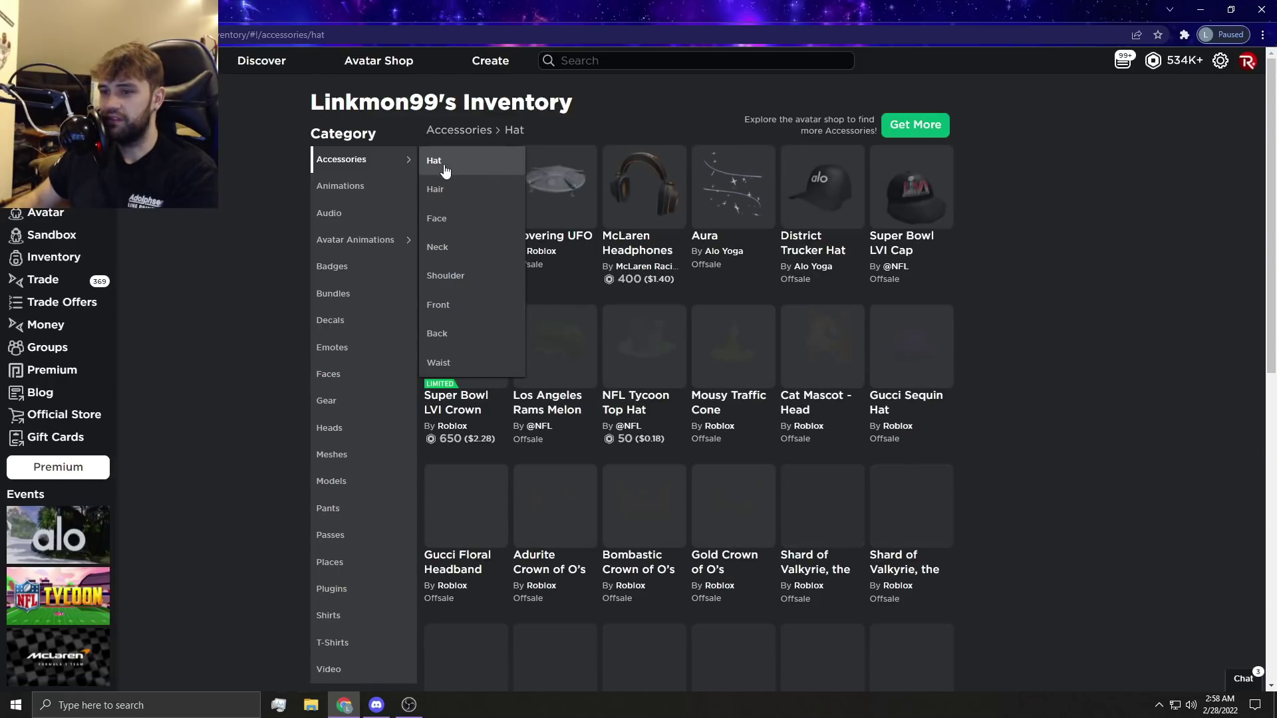
{"action": "scroll", "coordinate": [1037, 359], "scroll_direction": "down", "scroll_amount": 5}
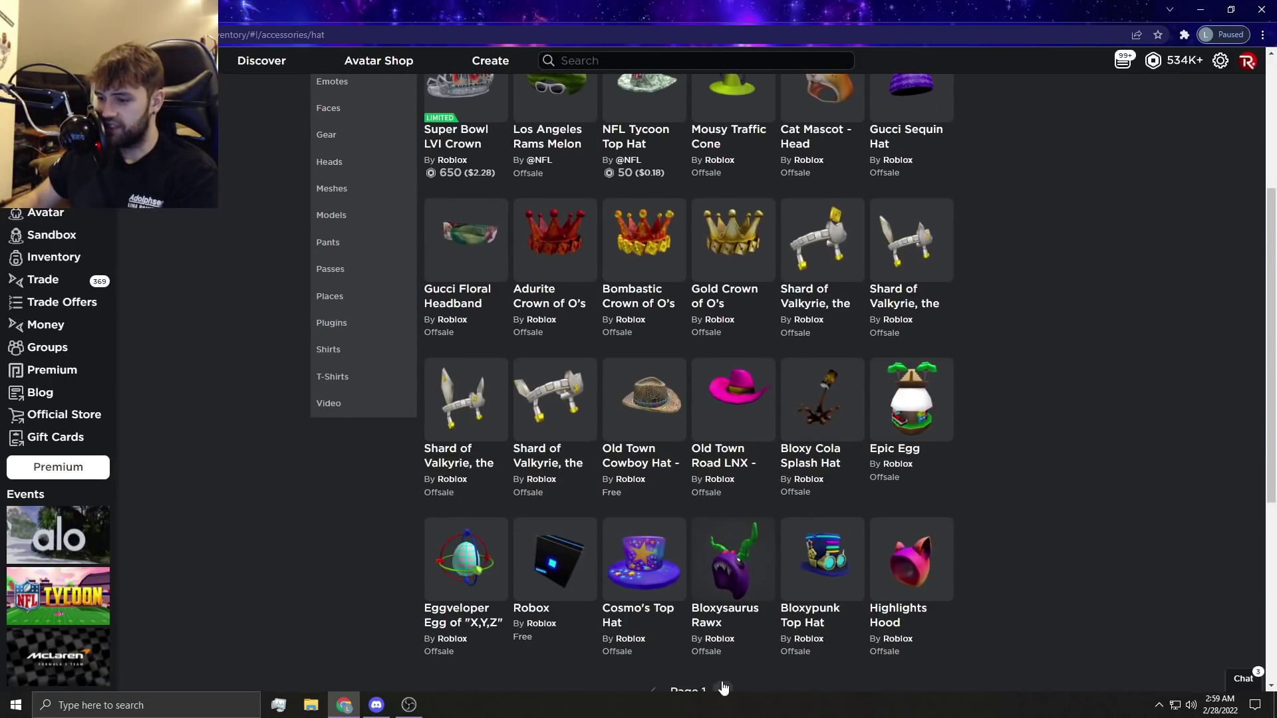
{"action": "left_click", "coordinate": [724, 689]}
{"action": "scroll", "coordinate": [881, 318], "scroll_direction": "up", "scroll_amount": 5}
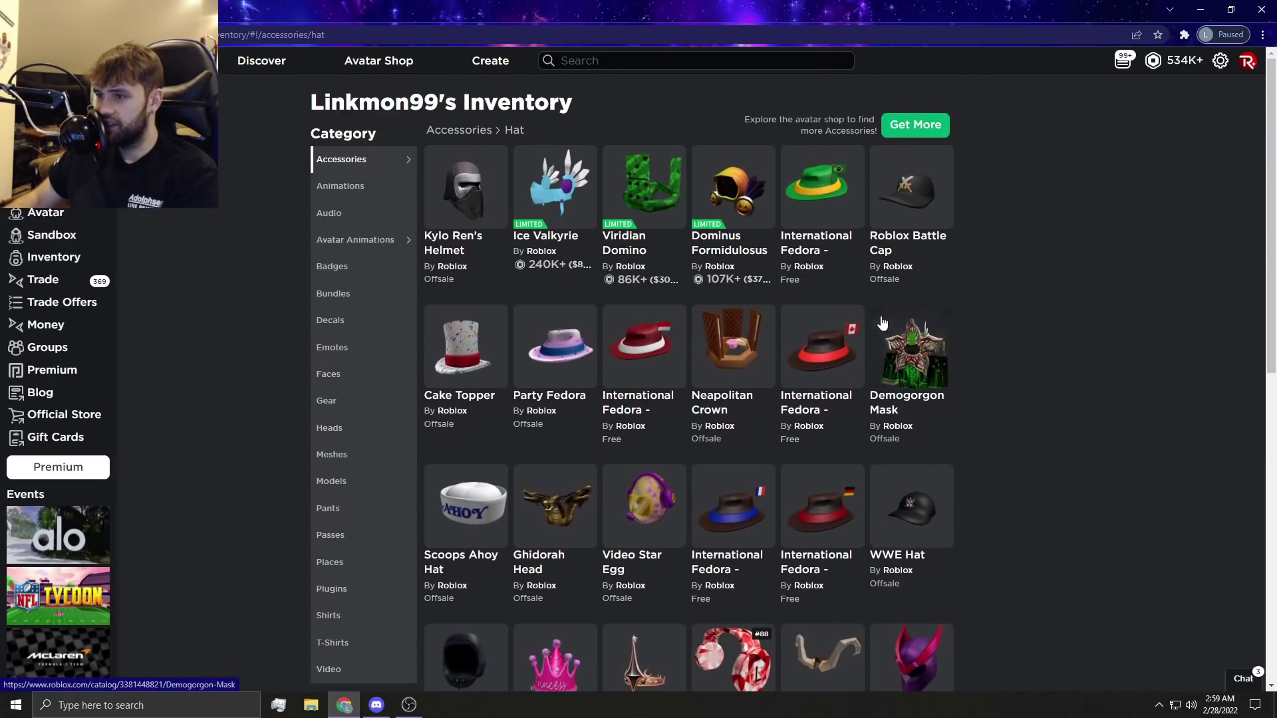
{"action": "scroll", "coordinate": [853, 310], "scroll_direction": "down", "scroll_amount": 5}
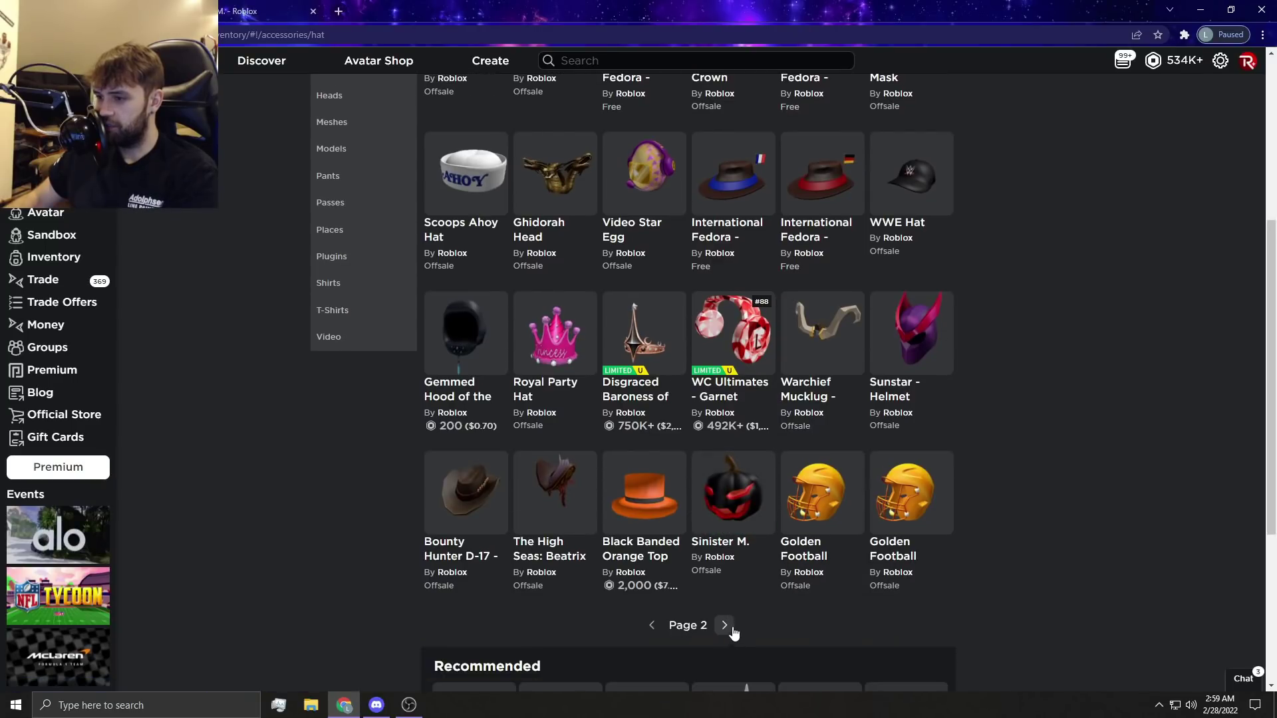
{"action": "left_click", "coordinate": [725, 625]}
{"action": "scroll", "coordinate": [599, 399], "scroll_direction": "up", "scroll_amount": 5}
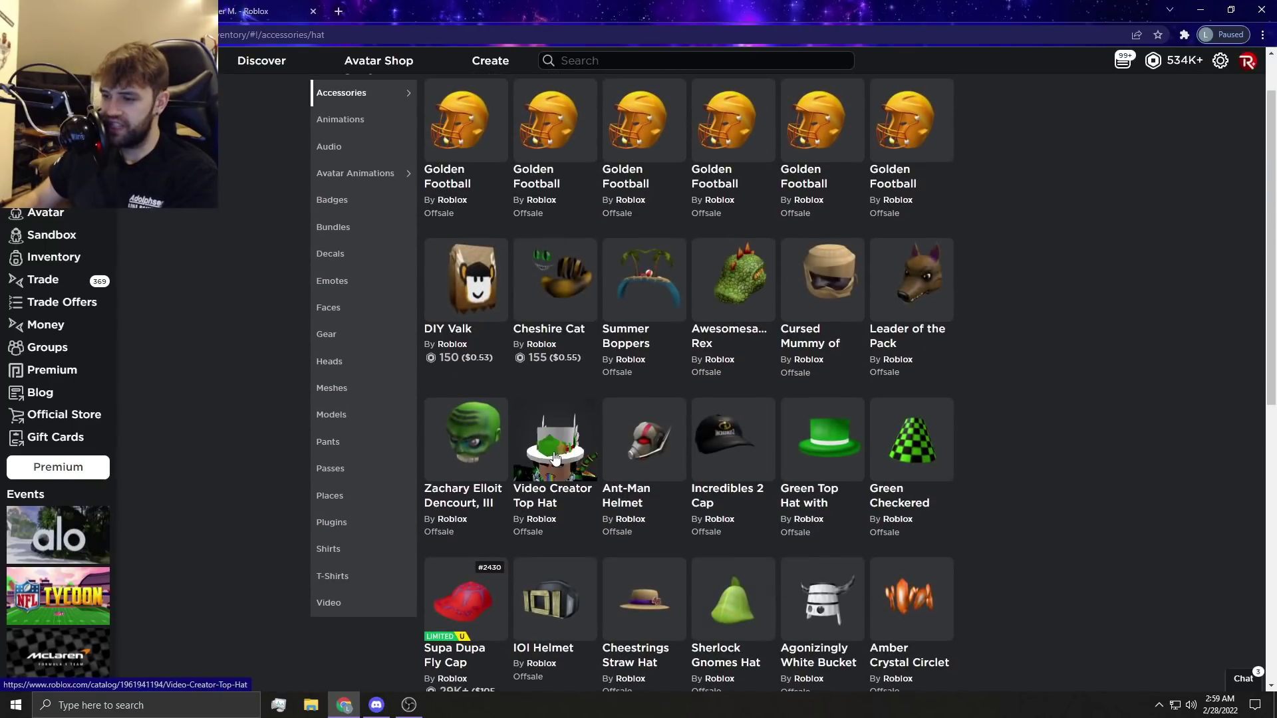
{"action": "middle_click", "coordinate": [823, 438]}
{"action": "scroll", "coordinate": [823, 439], "scroll_direction": "down", "scroll_amount": 5}
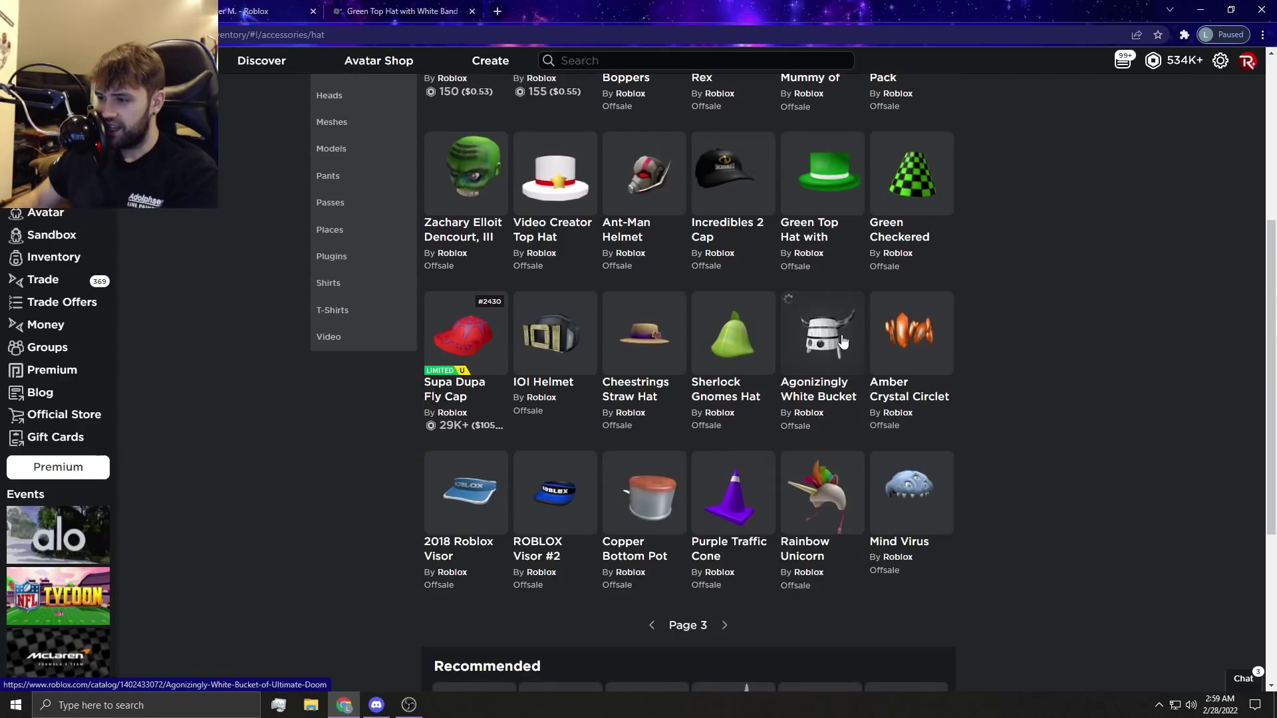
{"action": "middle_click", "coordinate": [910, 340]}
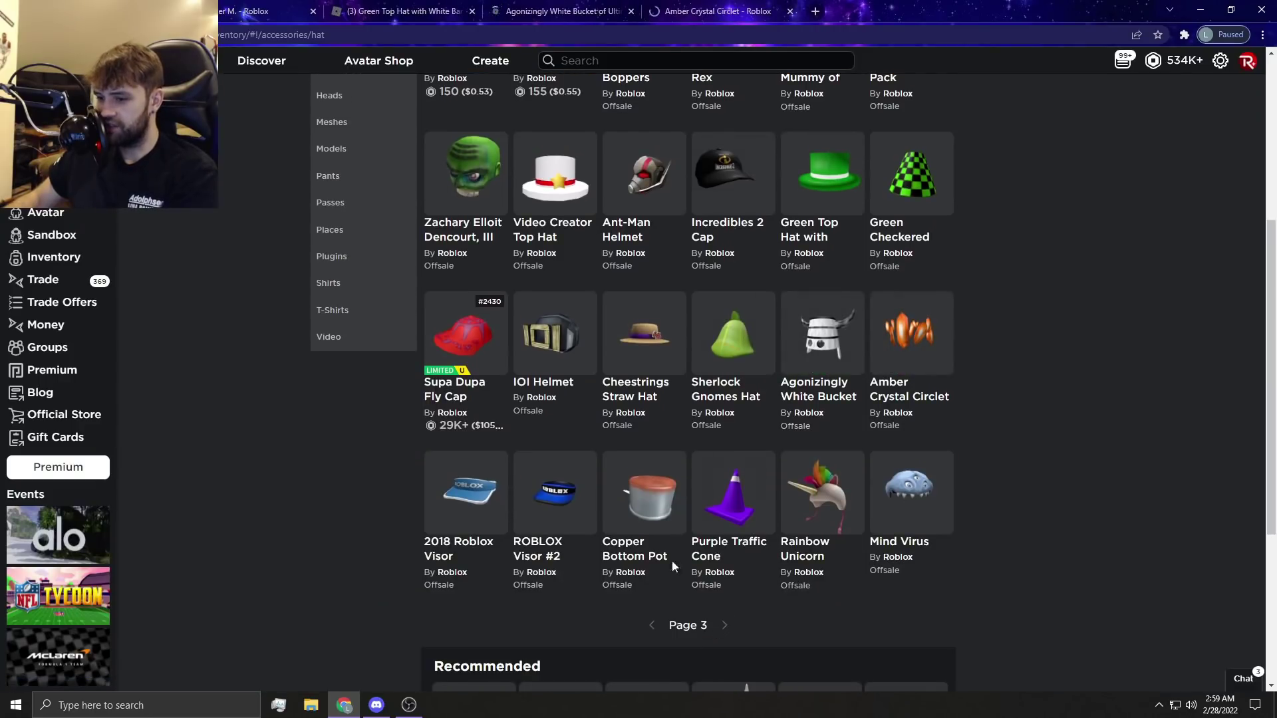
{"action": "mouse_move", "coordinate": [733, 491]}
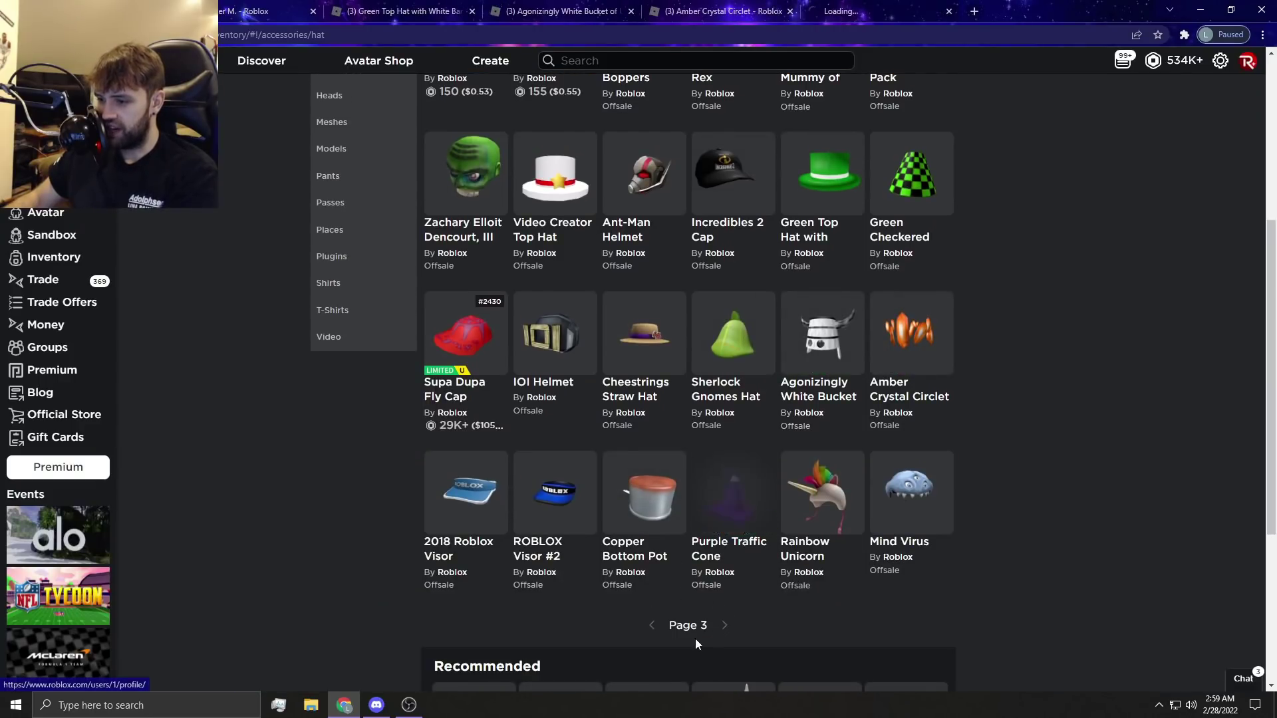
- Advance hats to page 4 and close the Sinister M., Green Top Hat and Agonizingly White Bucket tabs
{"action": "left_click", "coordinate": [725, 624]}
{"action": "scroll", "coordinate": [696, 399], "scroll_direction": "up", "scroll_amount": 3}
{"action": "key", "text": "alt+Left"}
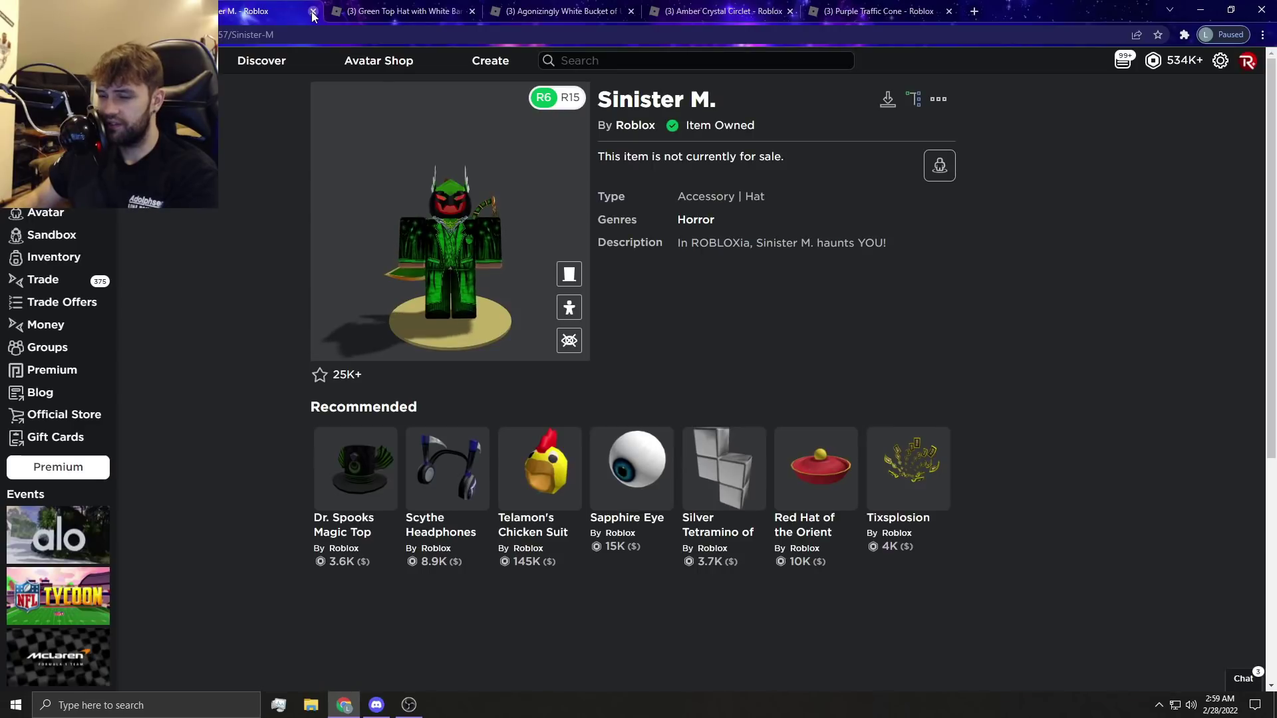
{"action": "left_click", "coordinate": [313, 11]}
{"action": "left_click", "coordinate": [313, 10]}
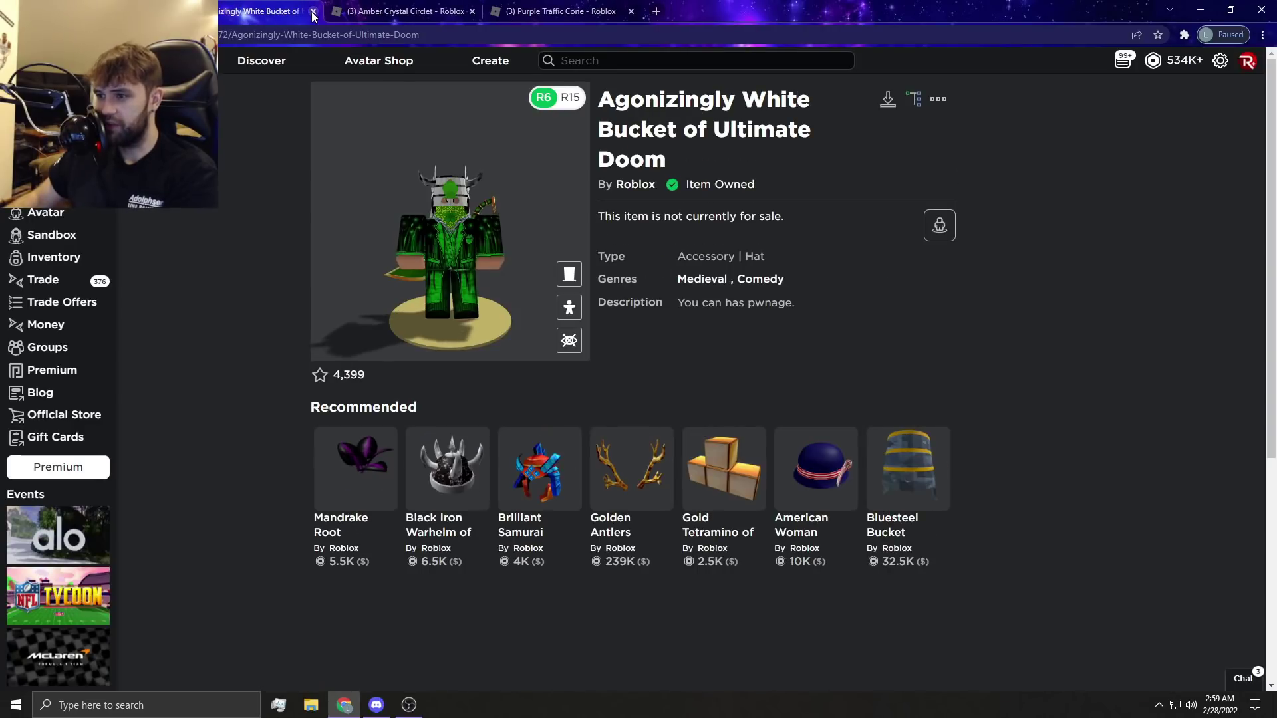
{"action": "left_click", "coordinate": [313, 11]}
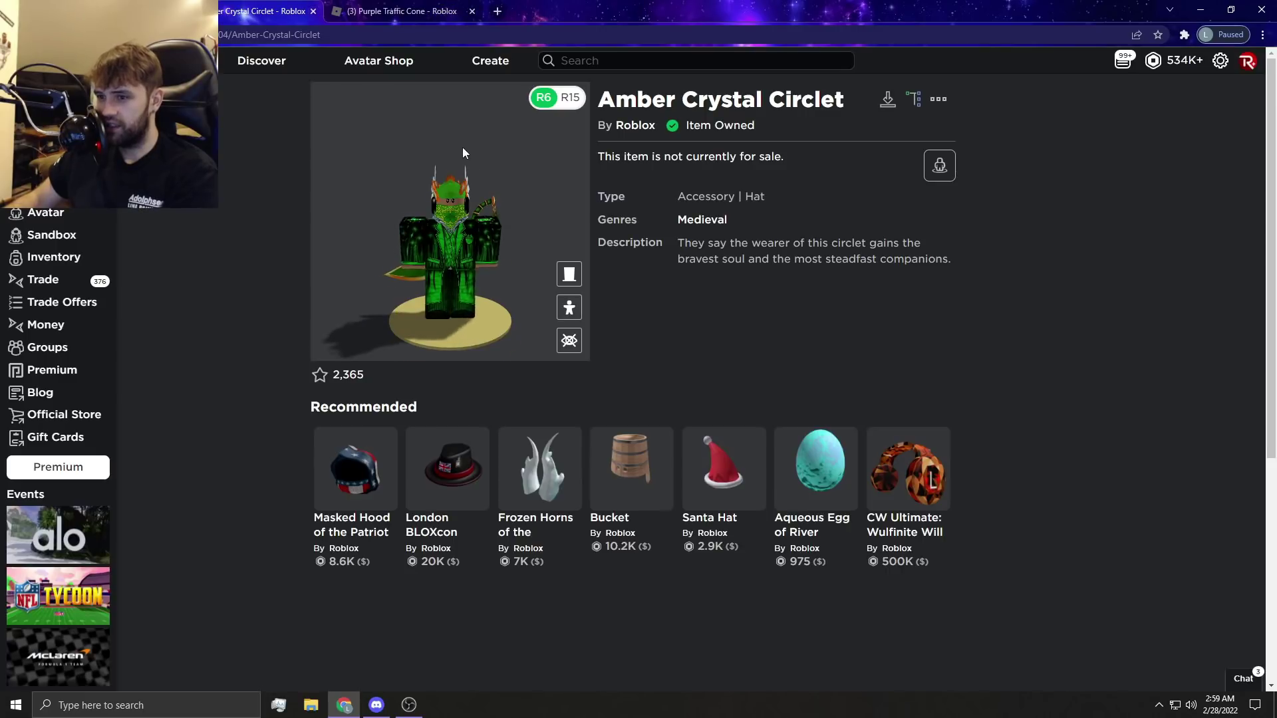
{"action": "scroll", "coordinate": [463, 185], "scroll_direction": "up", "scroll_amount": 3}
- Preview and close the Amber Crystal Circlet and Purple Traffic Cone tabs, then check Festive Bucket
{"action": "left_click_drag", "start_coordinate": [467, 161], "coordinate": [464, 189]}
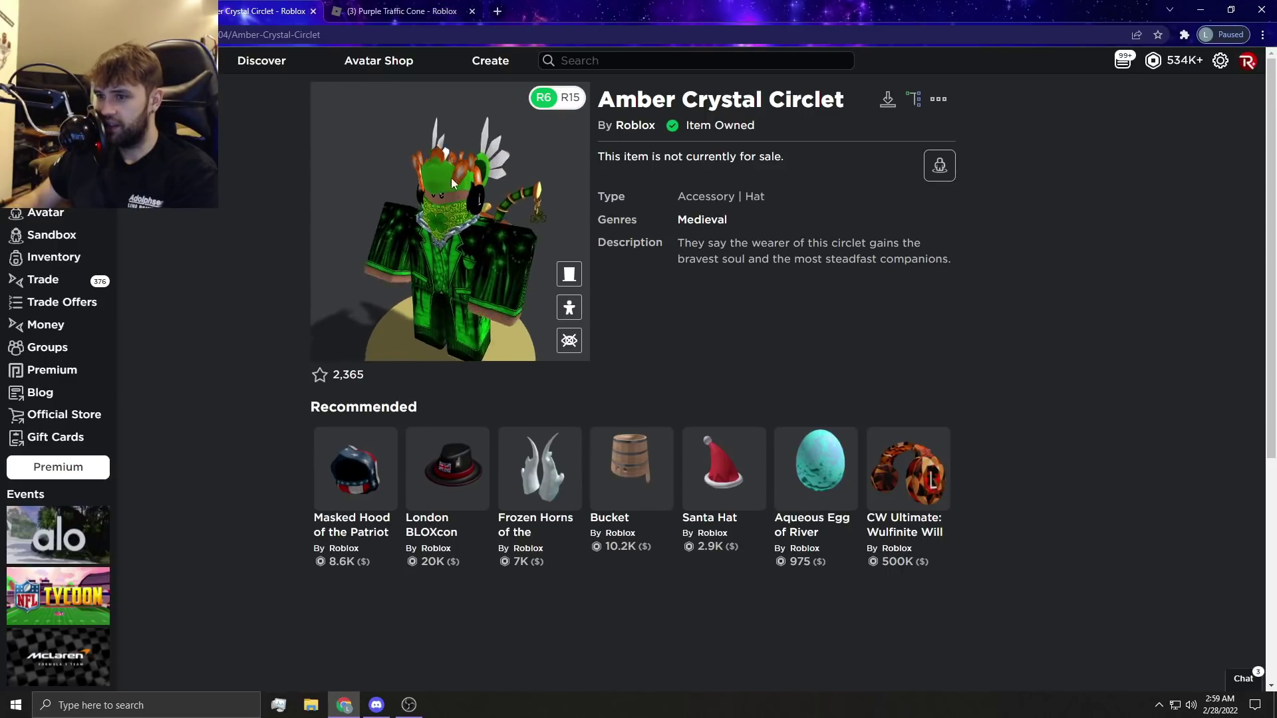
{"action": "left_click", "coordinate": [315, 11]}
{"action": "left_click_drag", "start_coordinate": [474, 173], "coordinate": [488, 179]}
{"action": "left_click", "coordinate": [314, 10]}
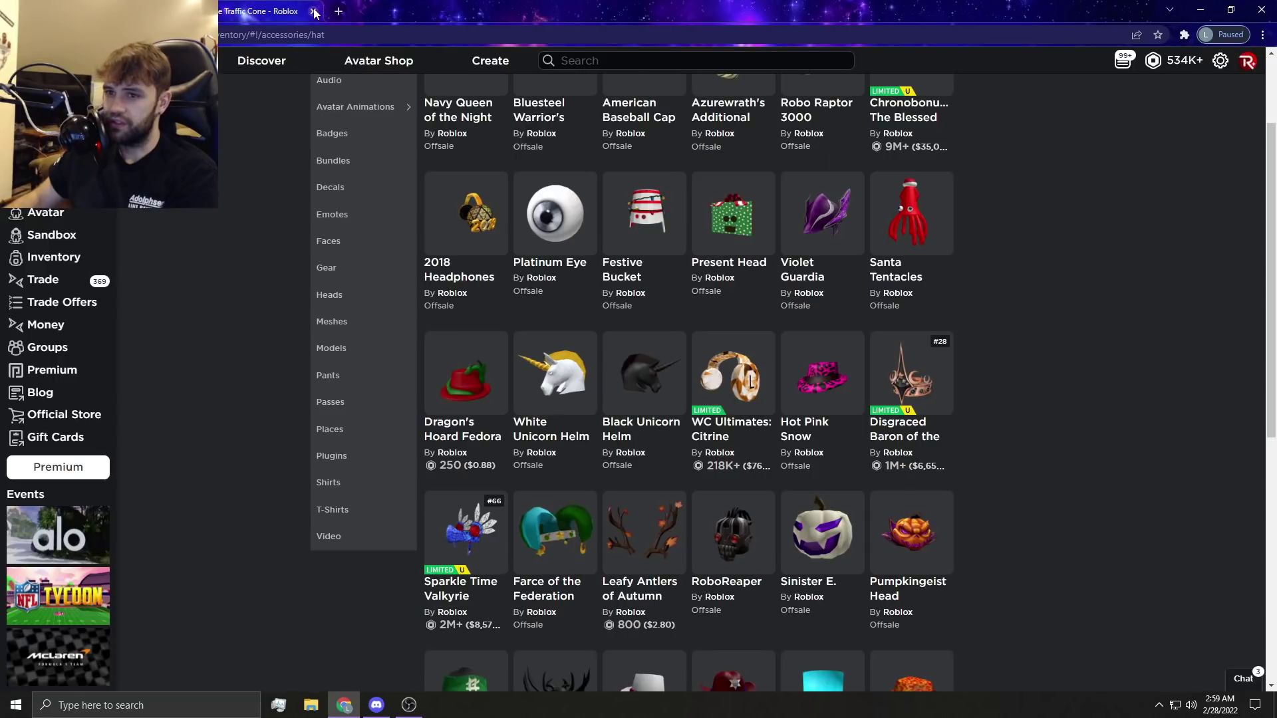
{"action": "middle_click", "coordinate": [627, 227]}
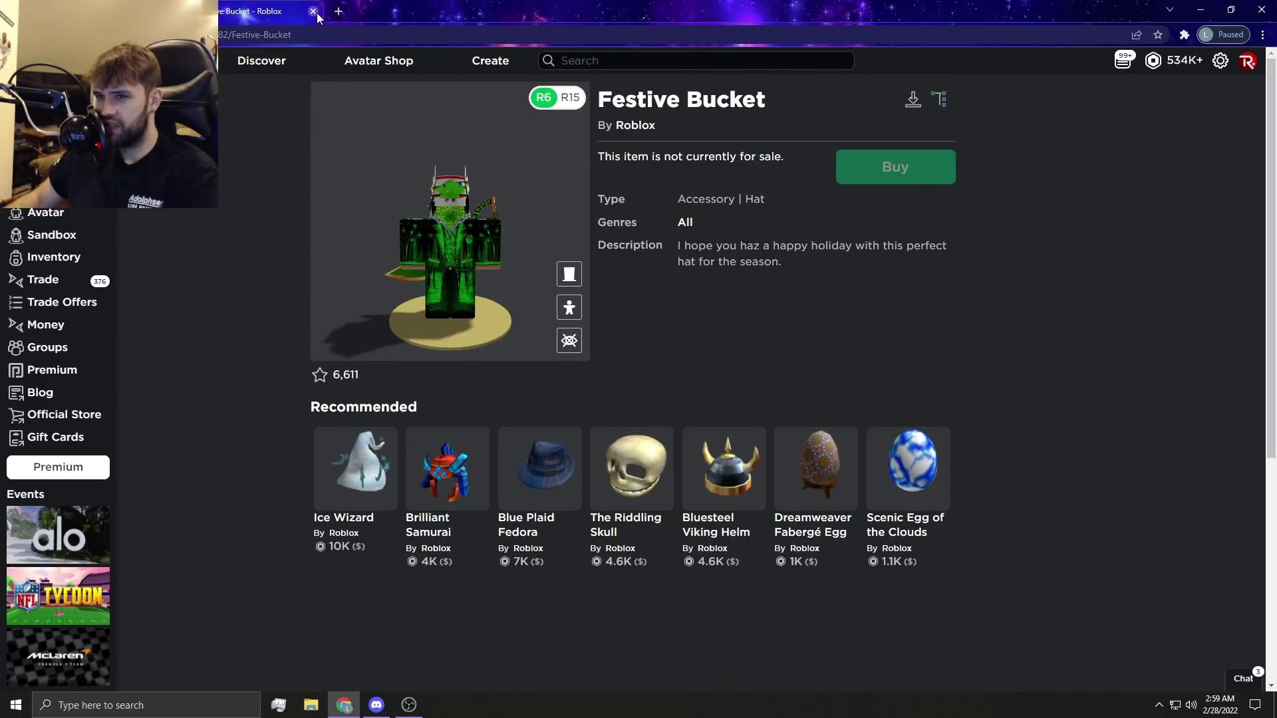
{"action": "left_click", "coordinate": [316, 14]}
{"action": "scroll", "coordinate": [662, 290], "scroll_direction": "up", "scroll_amount": 1}
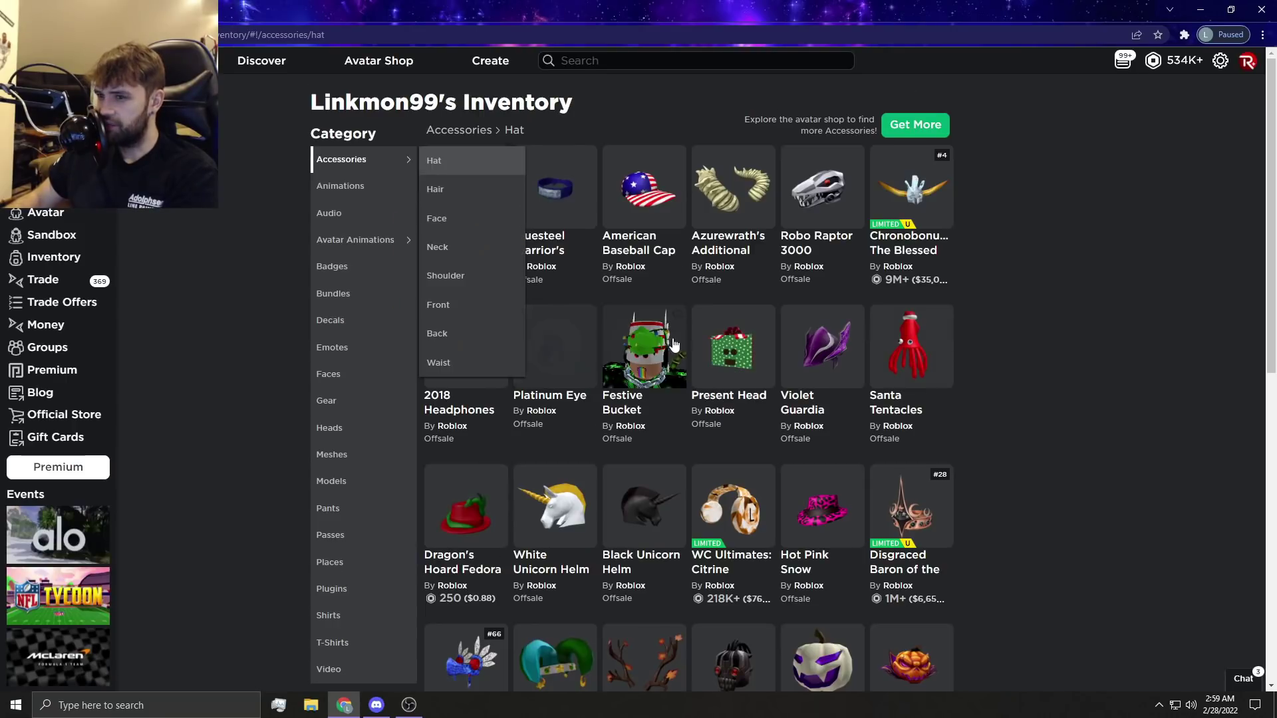
- View the Navy Queen of the Night and Platinum Eye hat pages
{"action": "left_click", "coordinate": [464, 190]}
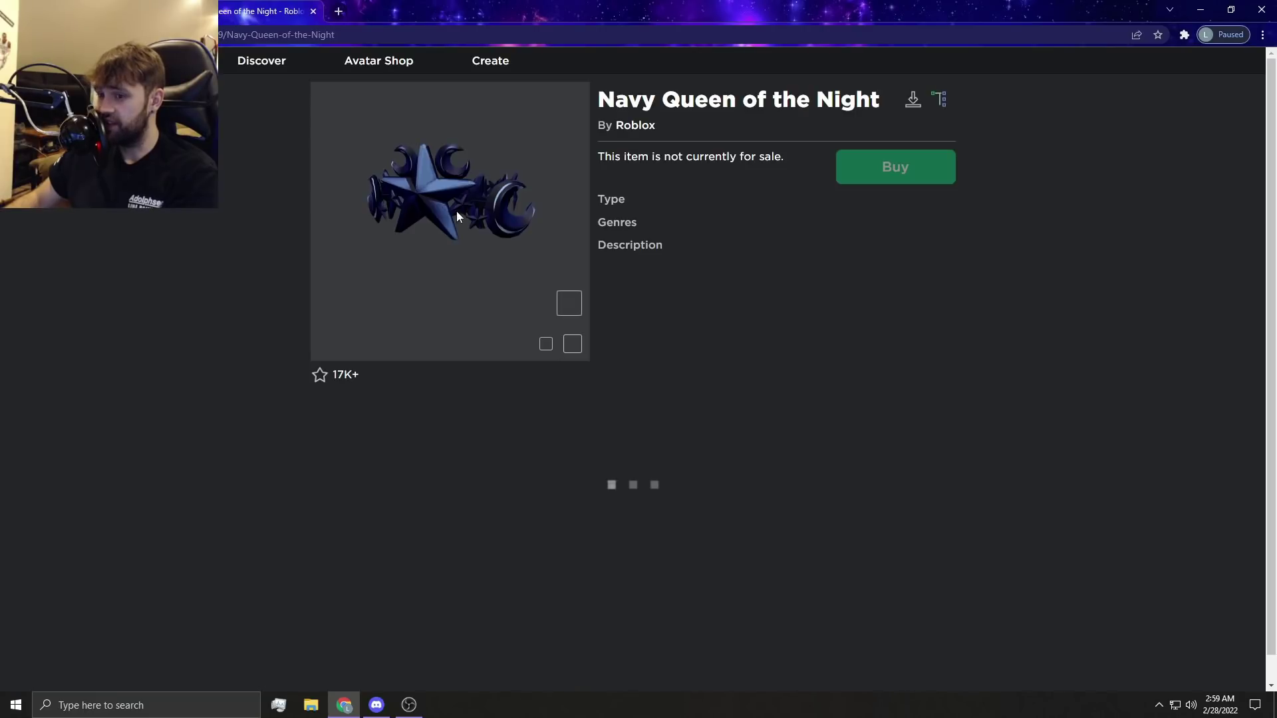
{"action": "mouse_move", "coordinate": [457, 213]}
{"action": "left_mouse_down"}
{"action": "mouse_move", "coordinate": [412, 266]}
{"action": "mouse_move", "coordinate": [533, 214]}
{"action": "left_mouse_up"}
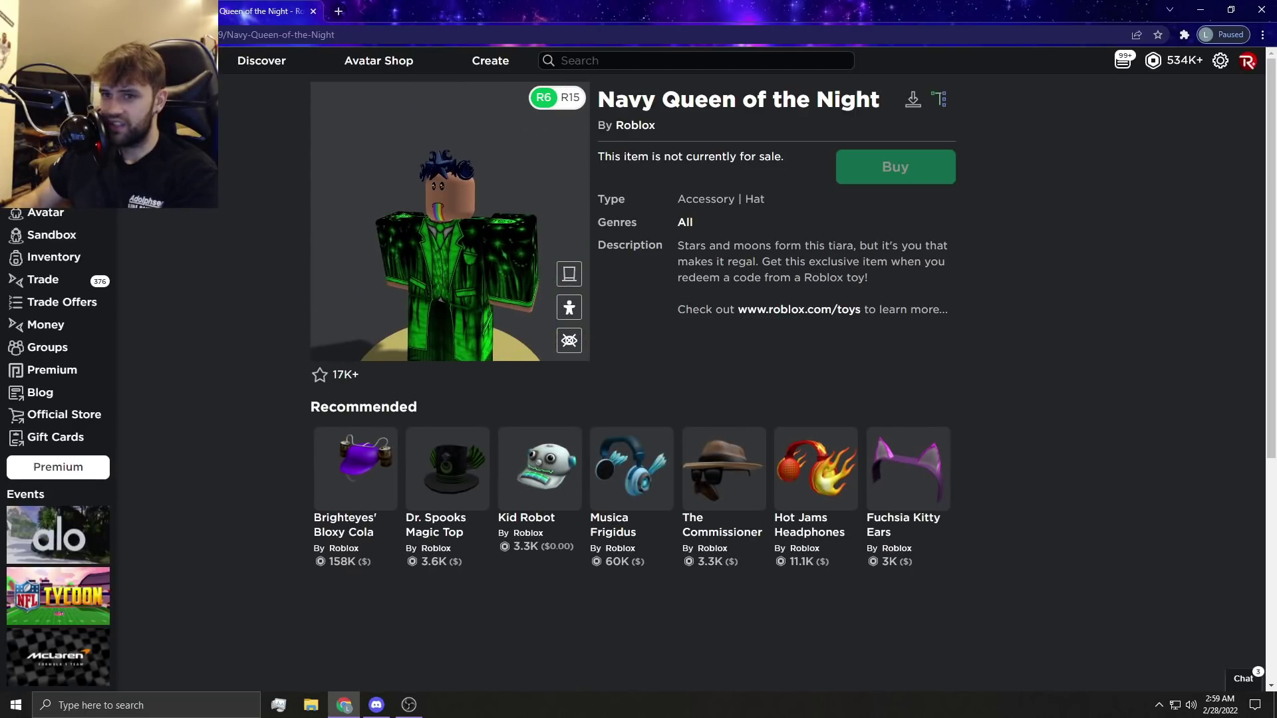
{"action": "key", "text": "alt+Left"}
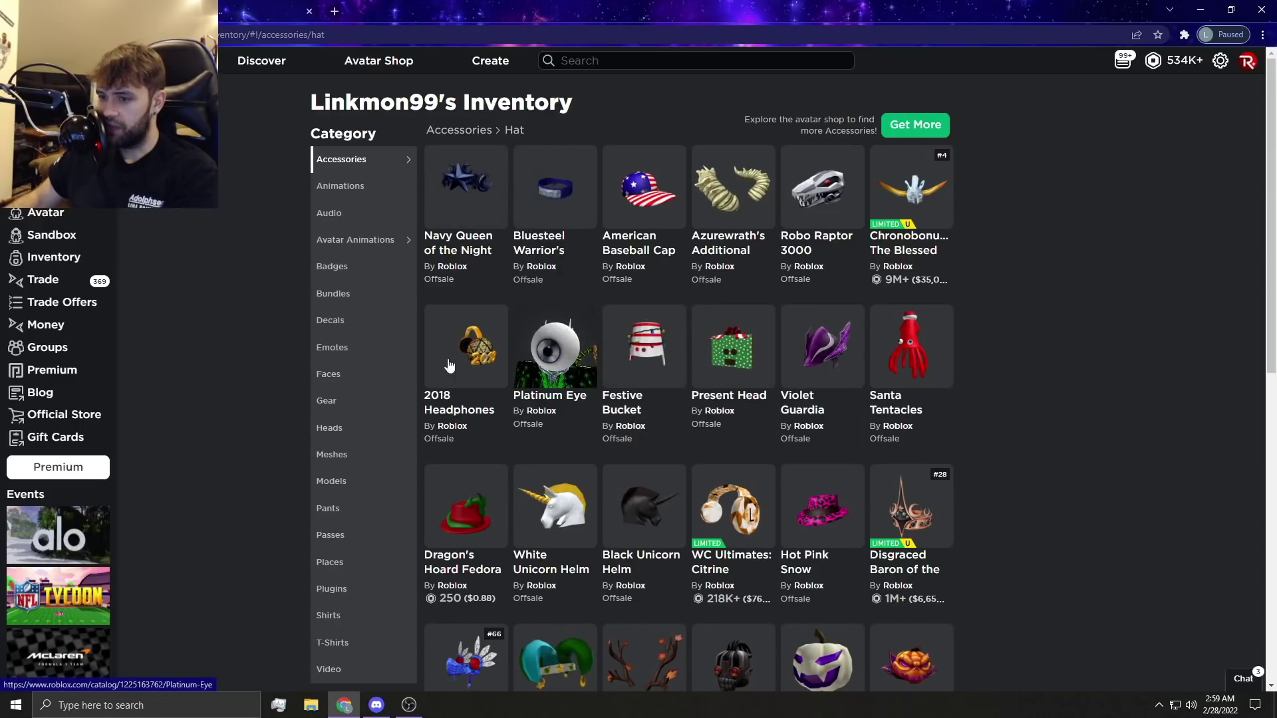
{"action": "left_click", "coordinate": [555, 349]}
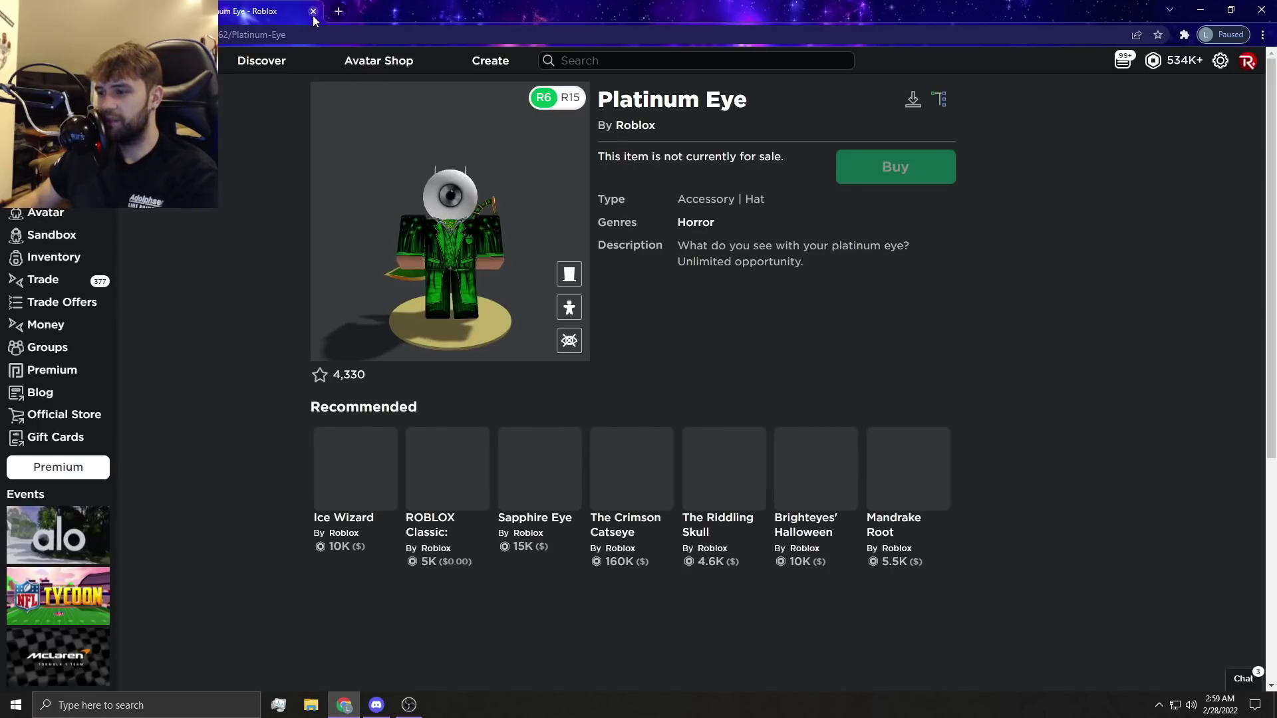
{"action": "left_click", "coordinate": [313, 11]}
{"action": "scroll", "coordinate": [1048, 343], "scroll_direction": "down", "scroll_amount": 2}
{"action": "scroll", "coordinate": [997, 340], "scroll_direction": "down", "scroll_amount": 1}
- View Hot Pink Snow Leopard Fedora, advance to page 5, and check Omega Rainbow Equinox Hat
{"action": "left_click", "coordinate": [826, 268]}
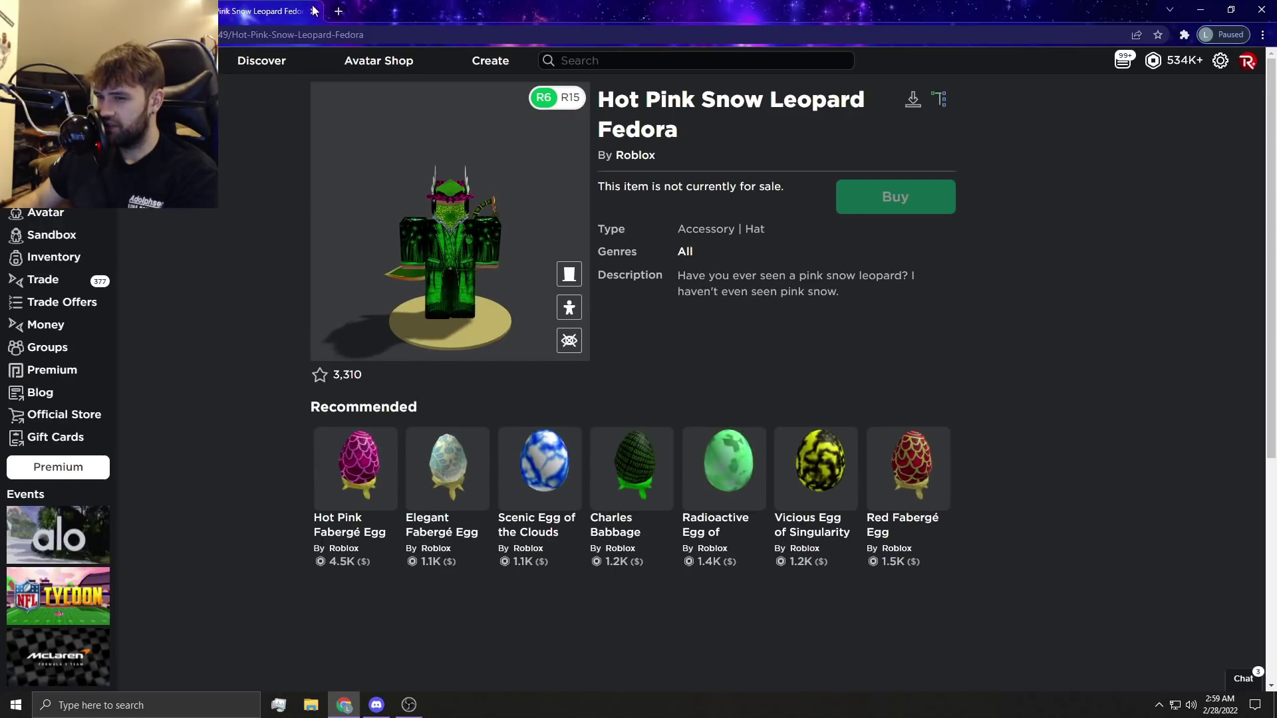
{"action": "left_click", "coordinate": [312, 11]}
{"action": "scroll", "coordinate": [781, 499], "scroll_direction": "down", "scroll_amount": 2}
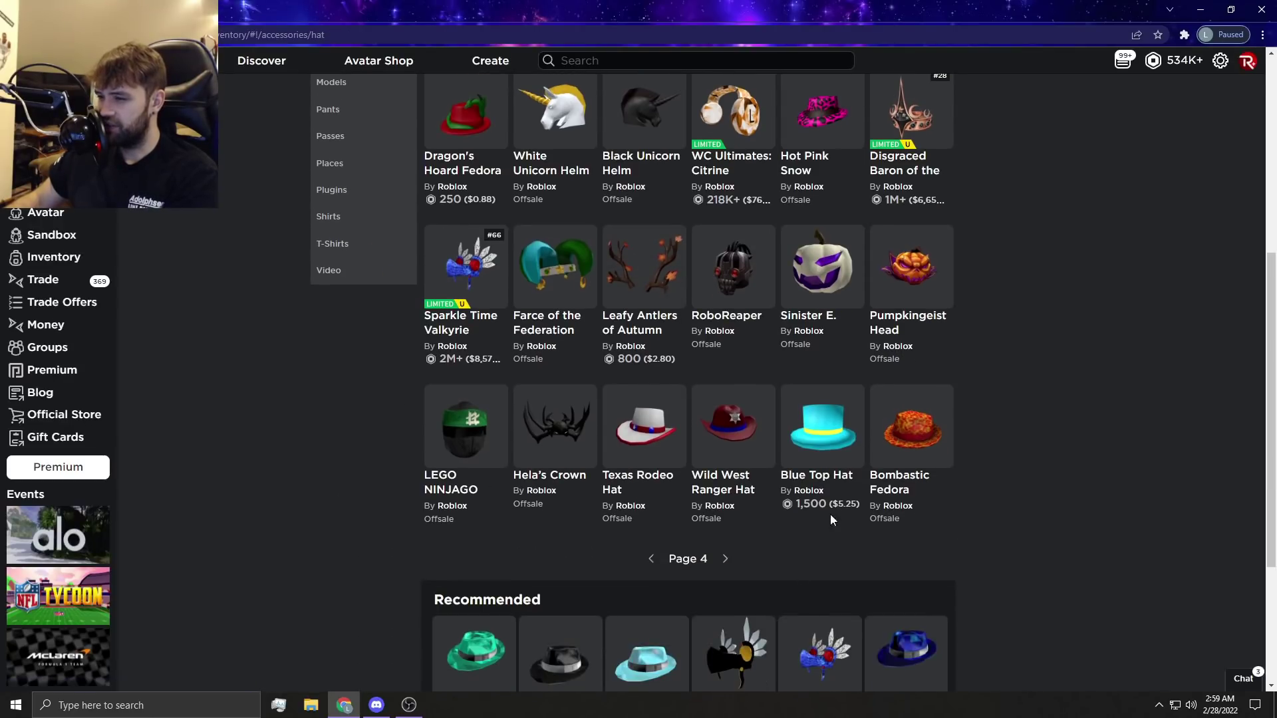
{"action": "left_click", "coordinate": [725, 558]}
{"action": "scroll", "coordinate": [739, 489], "scroll_direction": "up", "scroll_amount": 5}
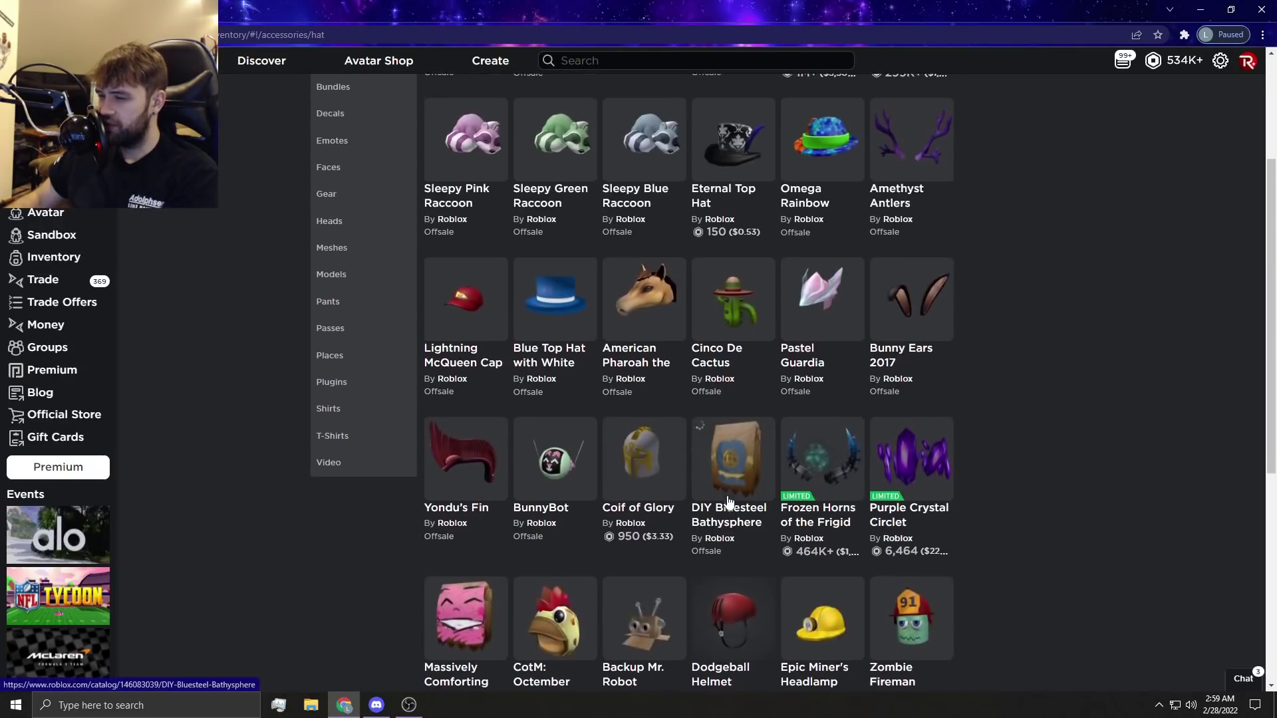
{"action": "mouse_move", "coordinate": [822, 350]}
{"action": "middle_click", "coordinate": [808, 361]}
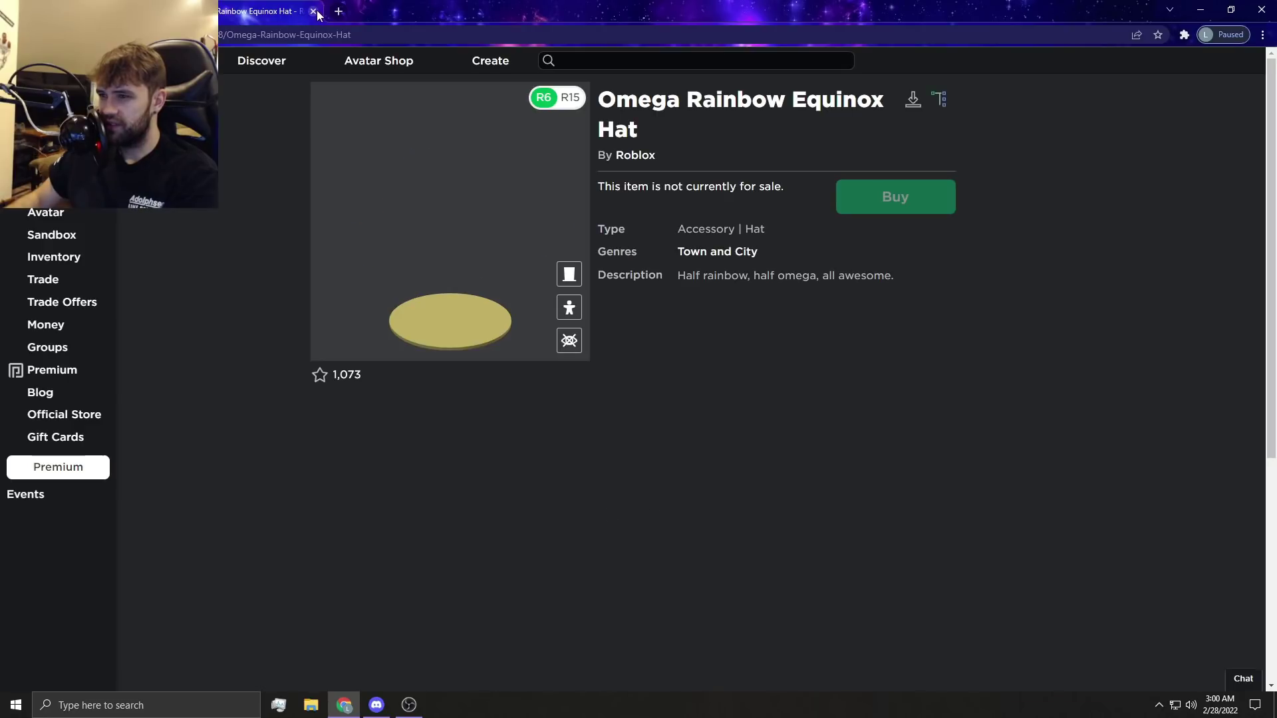
{"action": "left_click", "coordinate": [316, 13]}
{"action": "scroll", "coordinate": [834, 477], "scroll_direction": "down", "scroll_amount": 3}
{"action": "scroll", "coordinate": [911, 424], "scroll_direction": "down", "scroll_amount": 1}
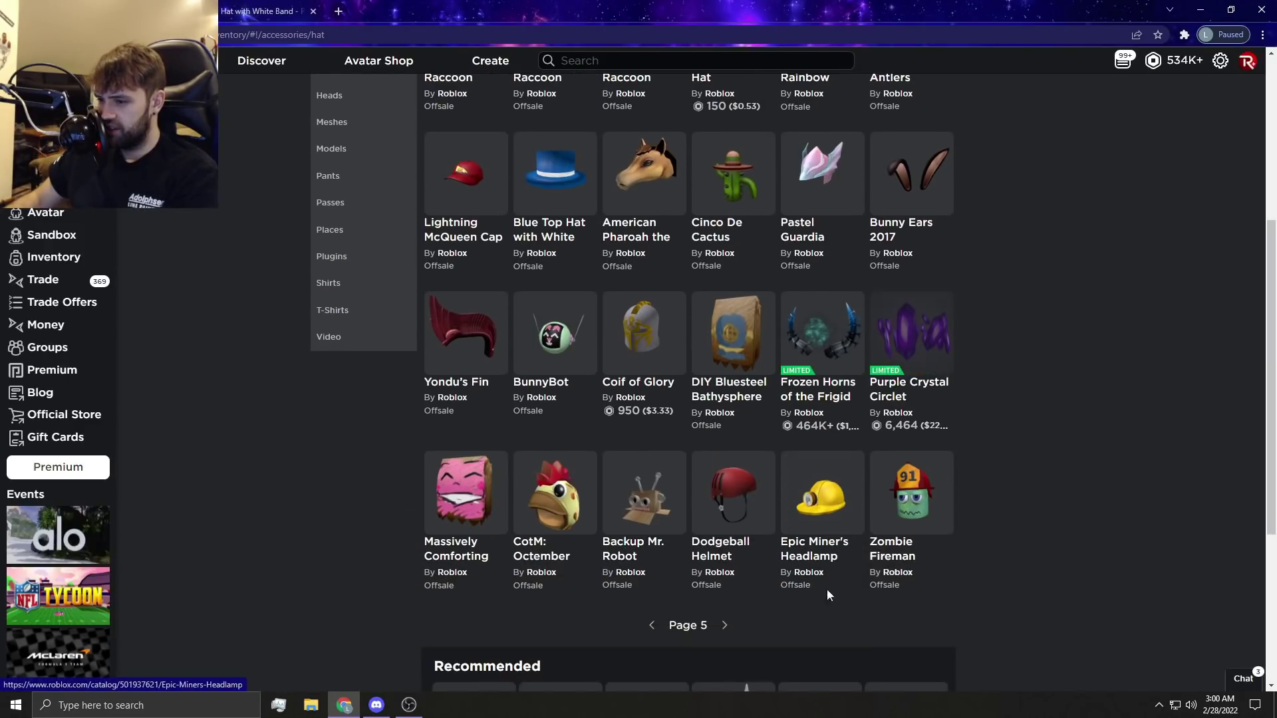
- Open CotM: Octember in a background tab, then view and close Blue Top Hat on page 6
{"action": "left_click", "coordinate": [651, 626]}
{"action": "middle_click", "coordinate": [644, 548]}
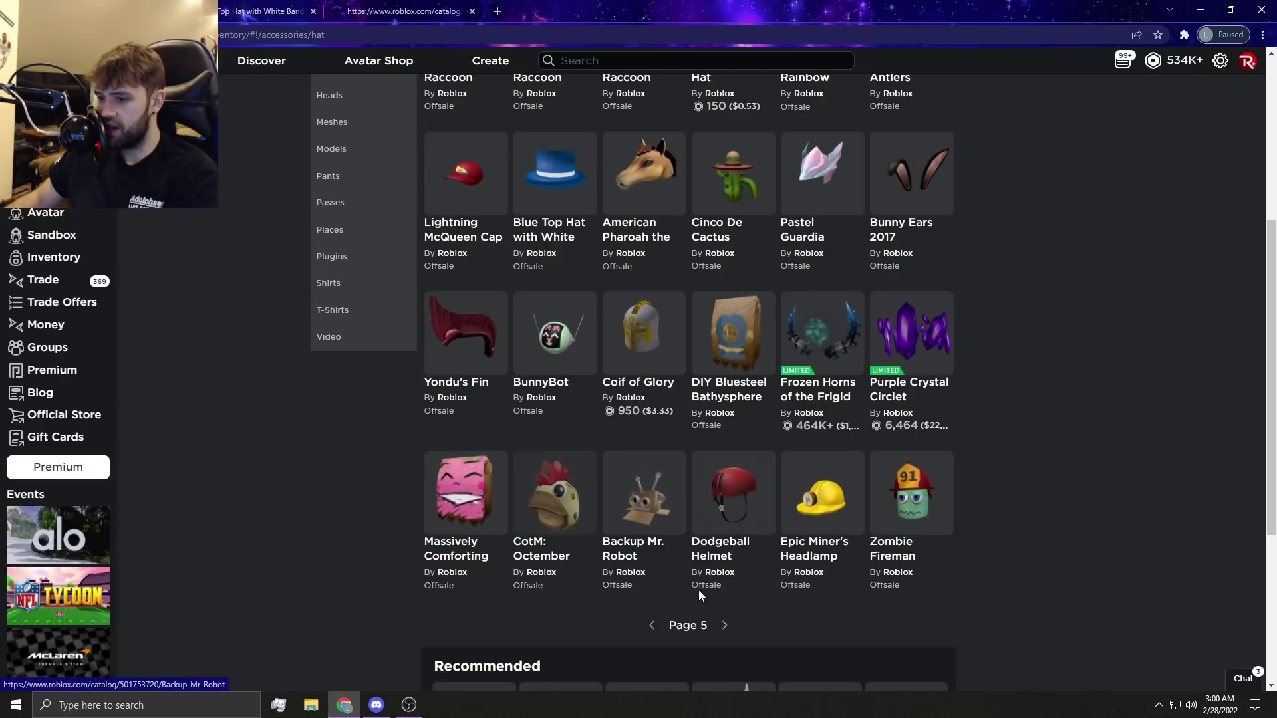
{"action": "left_click", "coordinate": [721, 625]}
{"action": "left_click", "coordinate": [262, 11]}
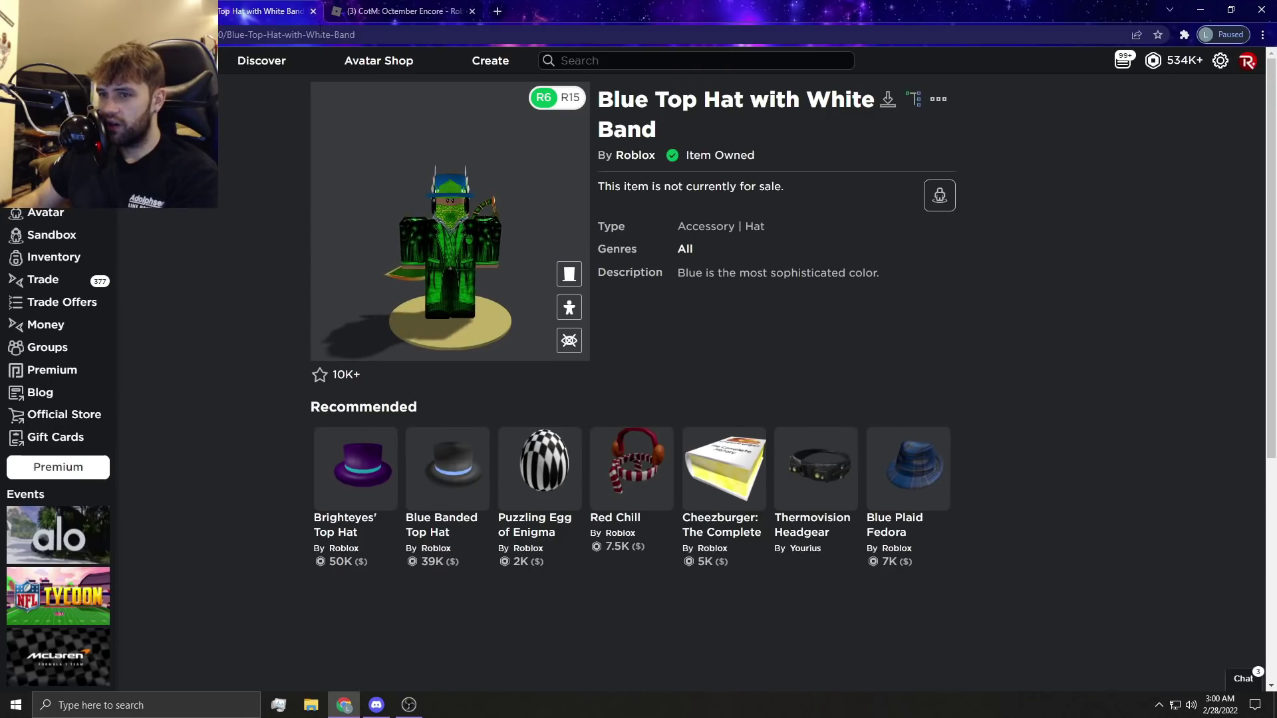
{"action": "left_click", "coordinate": [313, 11]}
{"action": "scroll", "coordinate": [471, 227], "scroll_direction": "up", "scroll_amount": 4}
{"action": "left_click", "coordinate": [313, 11]}
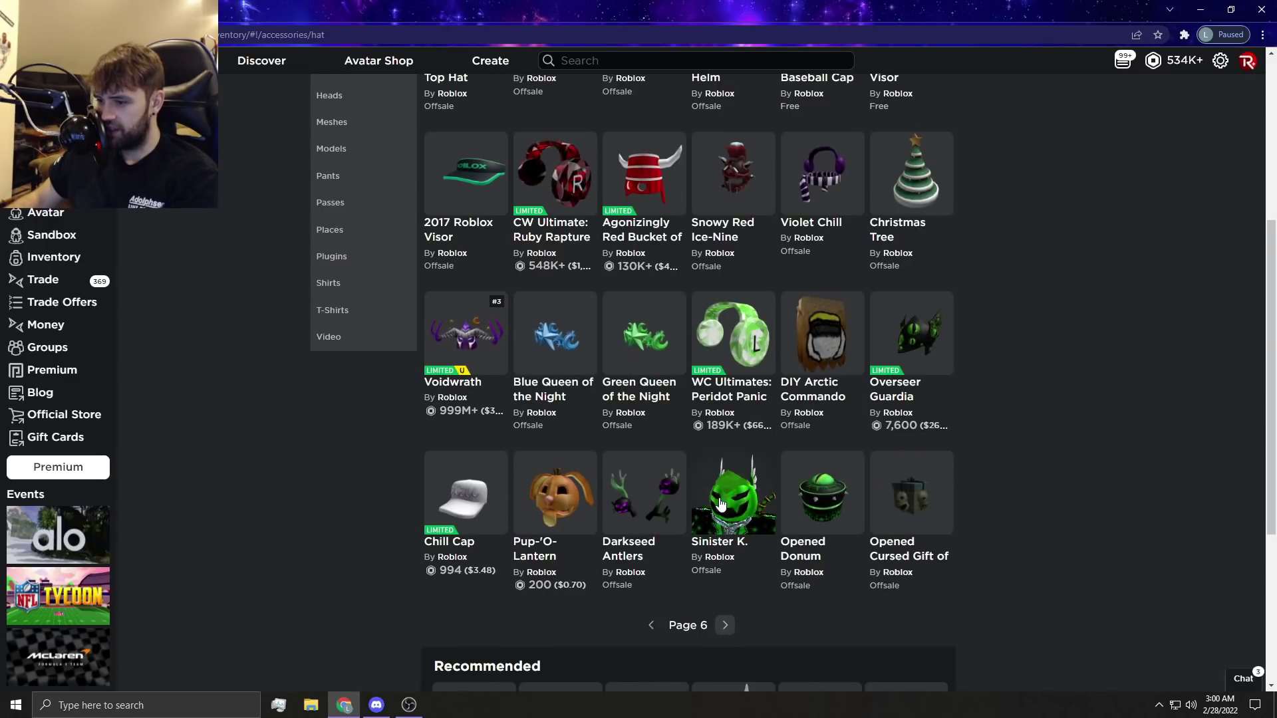
- View Sinister K. and Darkseed Antlers, rotating the antlers' try-on preview, then close both
{"action": "left_click", "coordinate": [651, 509], "text": "ctrl"}
{"action": "left_click", "coordinate": [313, 11]}
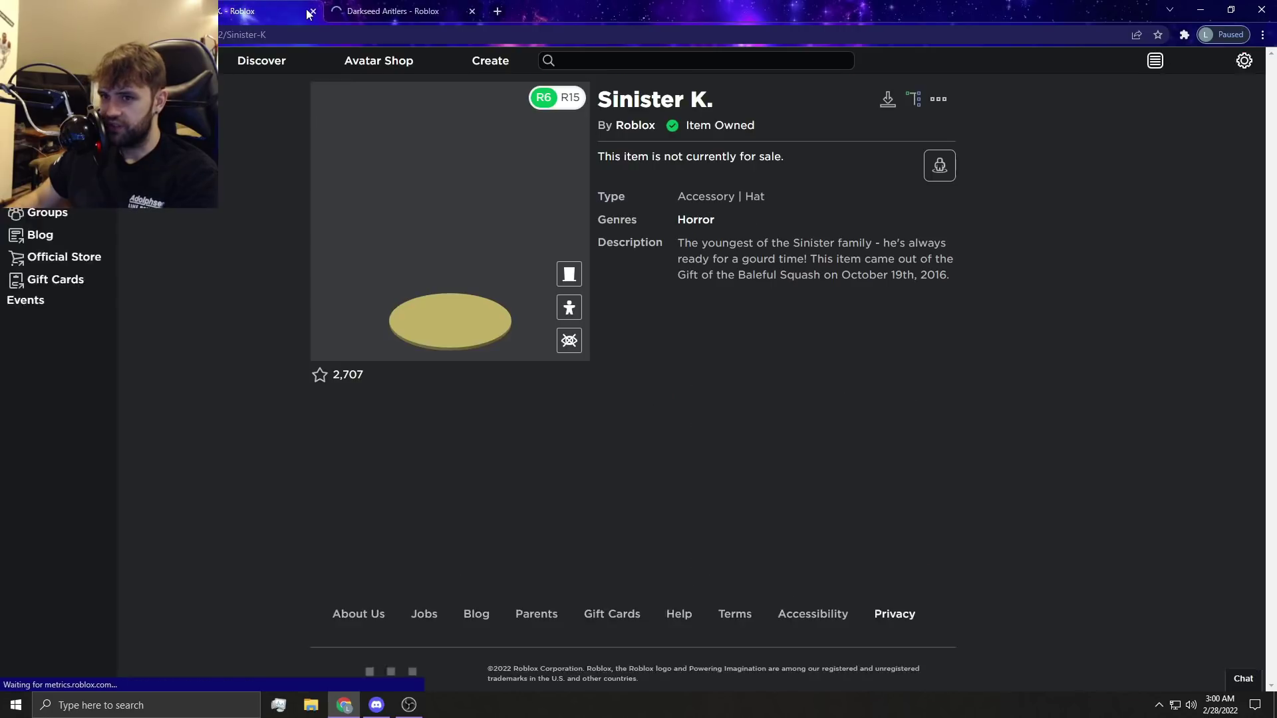
{"action": "left_click", "coordinate": [313, 10]}
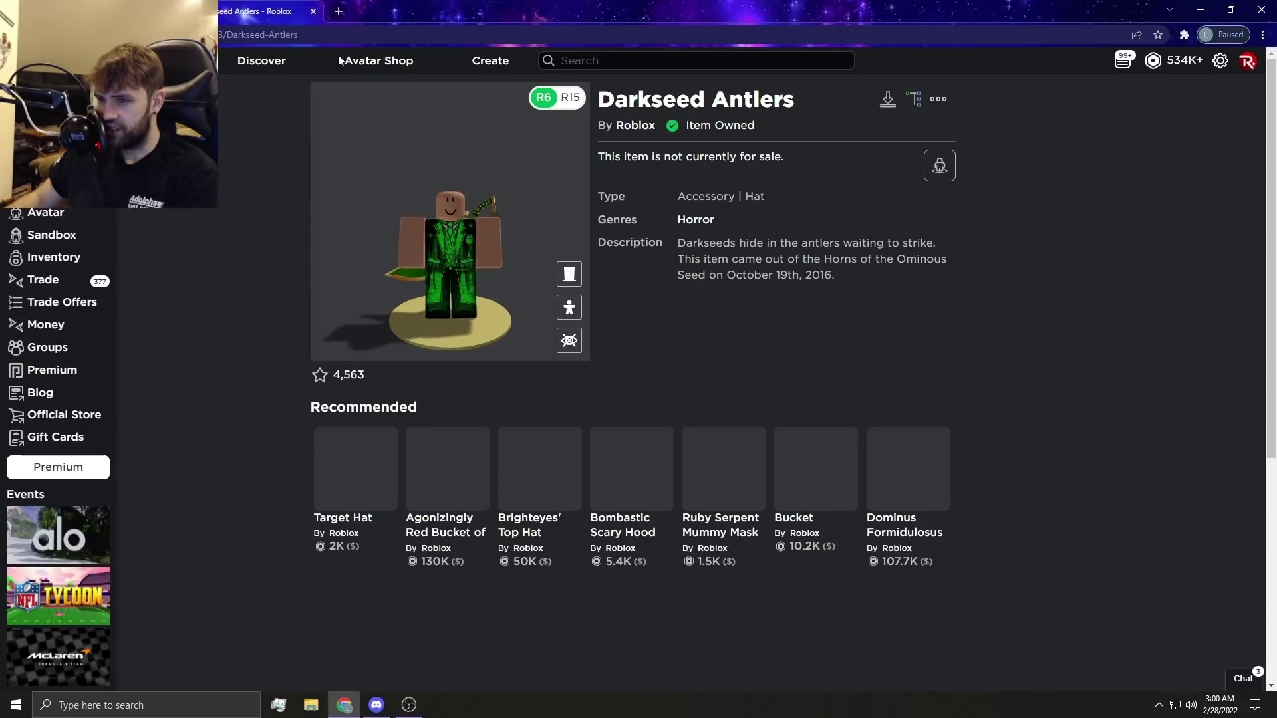
{"action": "left_click_drag", "start_coordinate": [449, 236], "coordinate": [406, 243]}
{"action": "scroll", "coordinate": [407, 242], "scroll_direction": "down", "scroll_amount": 2}
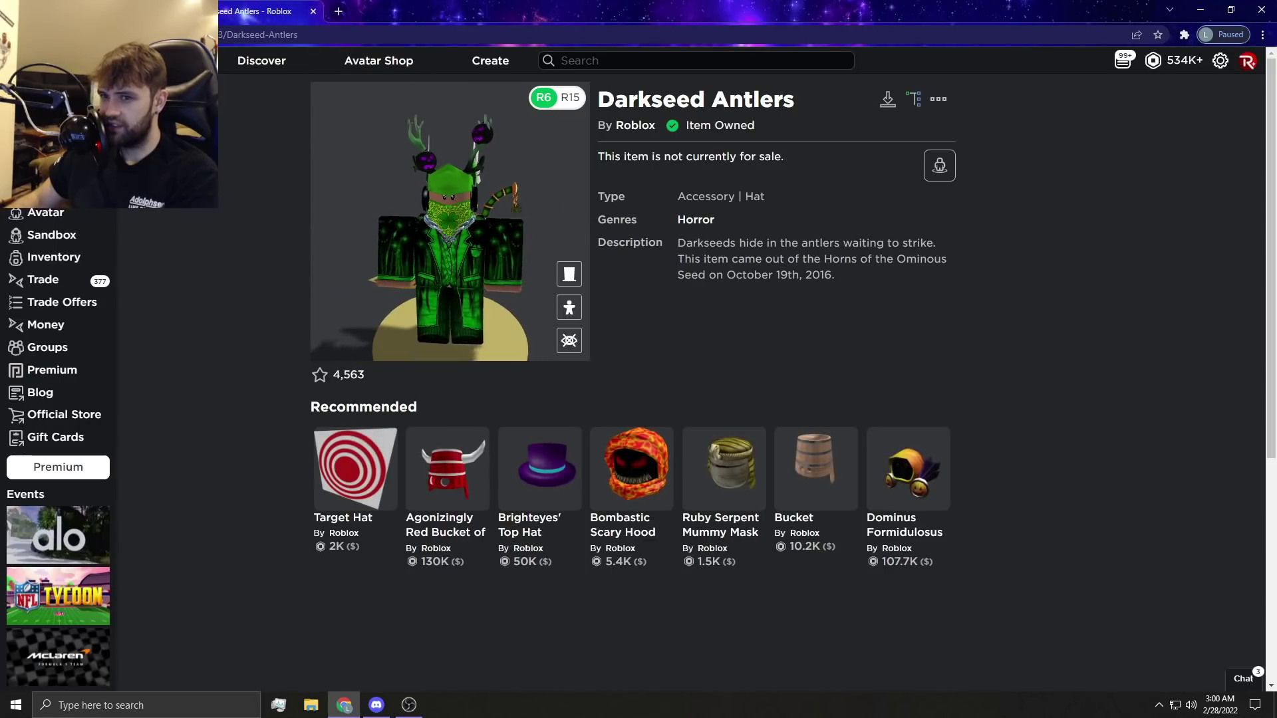
{"action": "left_click", "coordinate": [313, 11]}
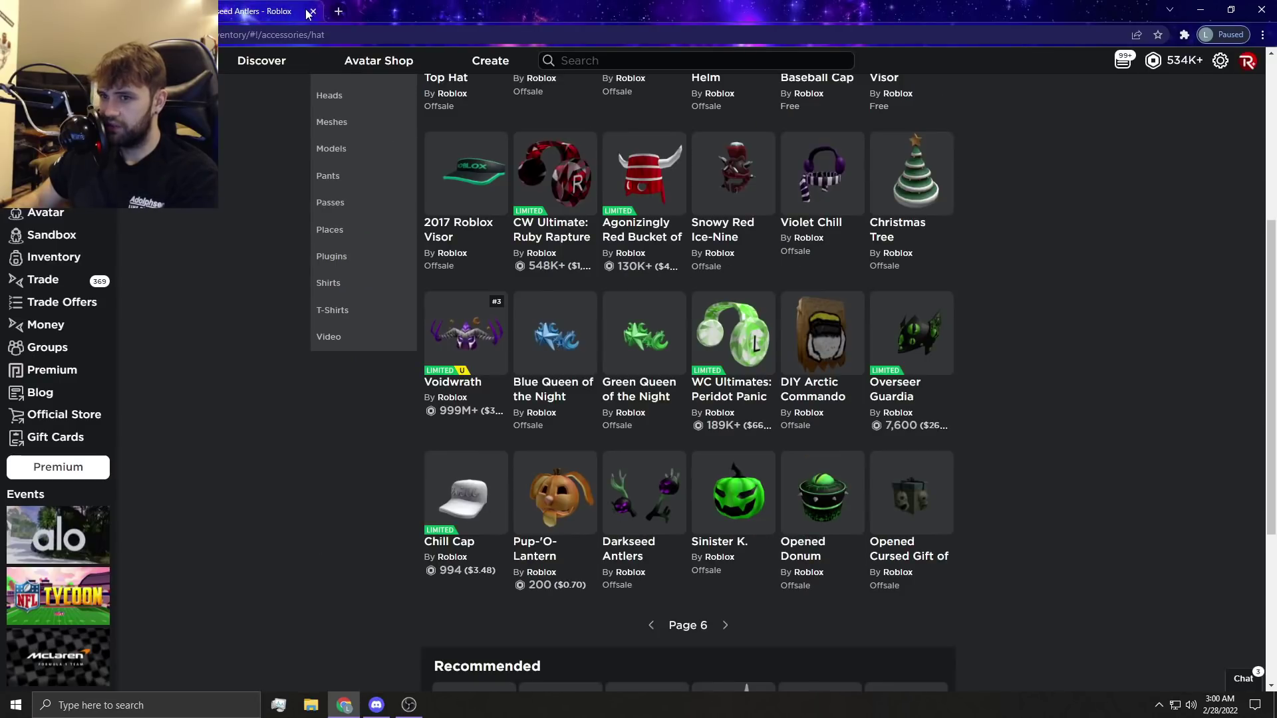
- Advance the hat inventory to page 7 and view the Painter Skater item
{"action": "mouse_move", "coordinate": [733, 496]}
{"action": "left_click", "coordinate": [725, 625]}
{"action": "scroll", "coordinate": [1002, 455], "scroll_direction": "up", "scroll_amount": 2}
{"action": "left_click", "coordinate": [530, 355]}
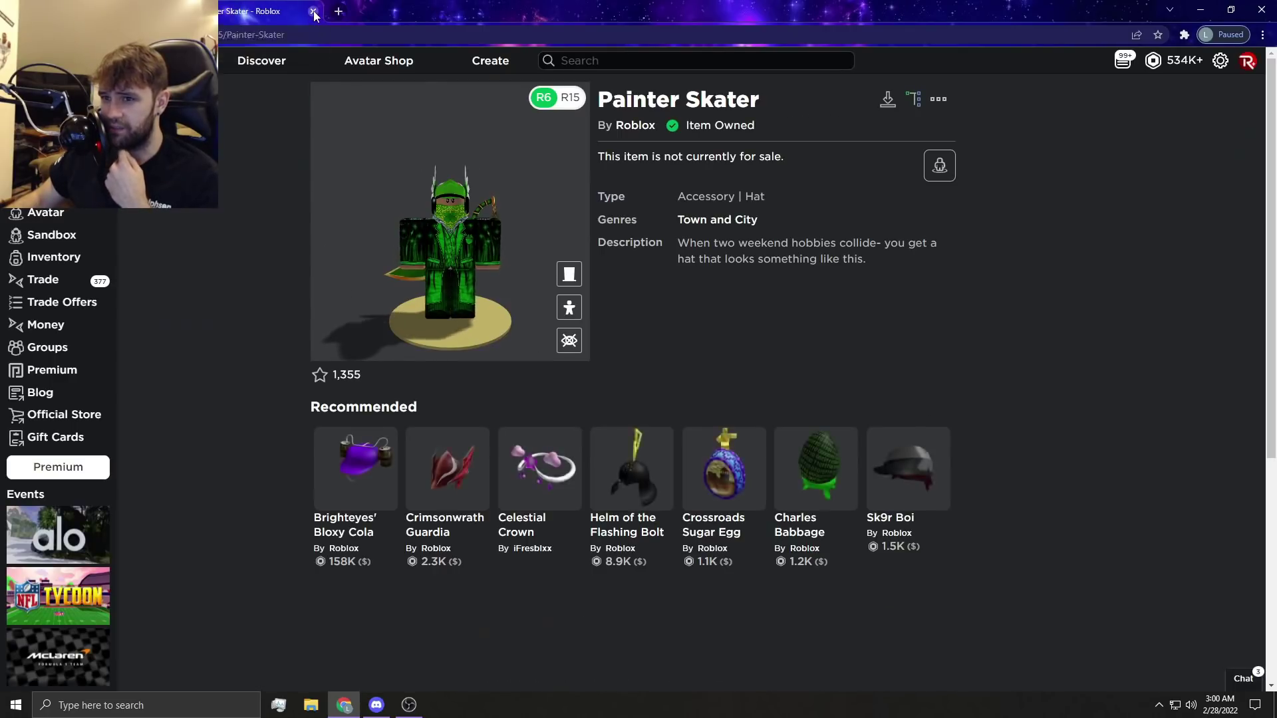
{"action": "left_click", "coordinate": [314, 12]}
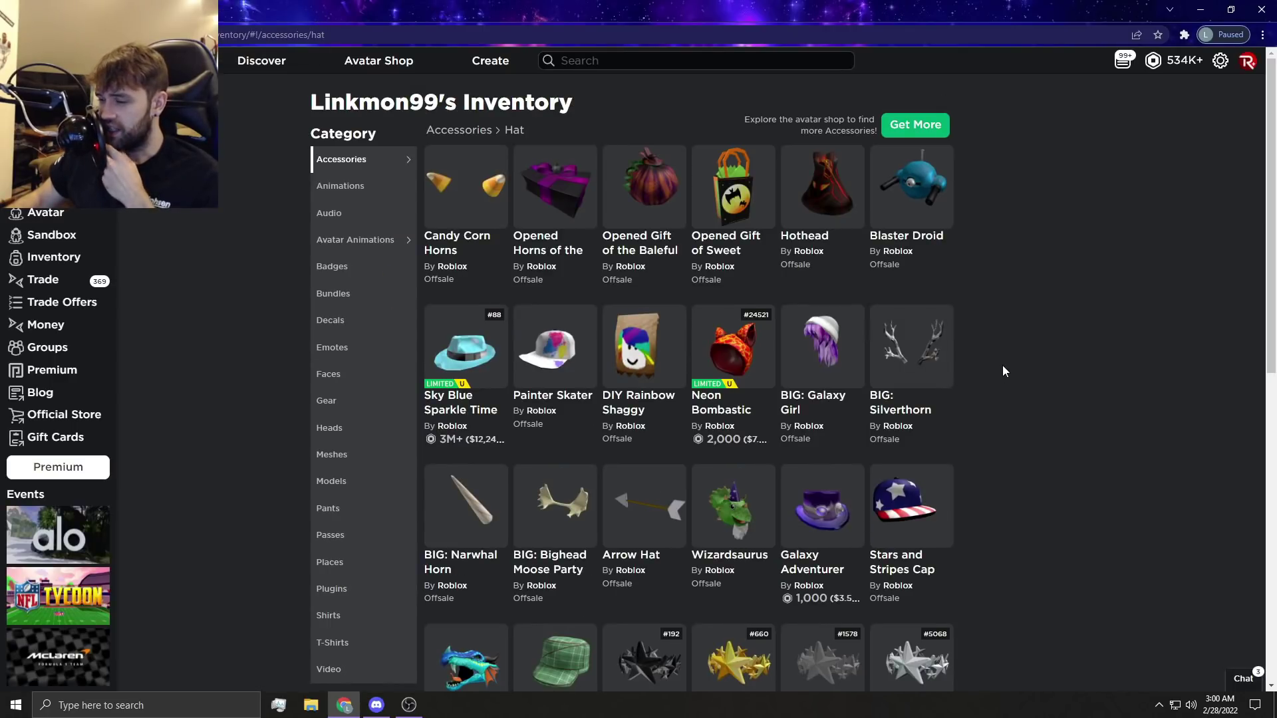
{"action": "scroll", "coordinate": [1003, 366], "scroll_direction": "down", "scroll_amount": 2}
{"action": "scroll", "coordinate": [1003, 365], "scroll_direction": "down", "scroll_amount": 2}
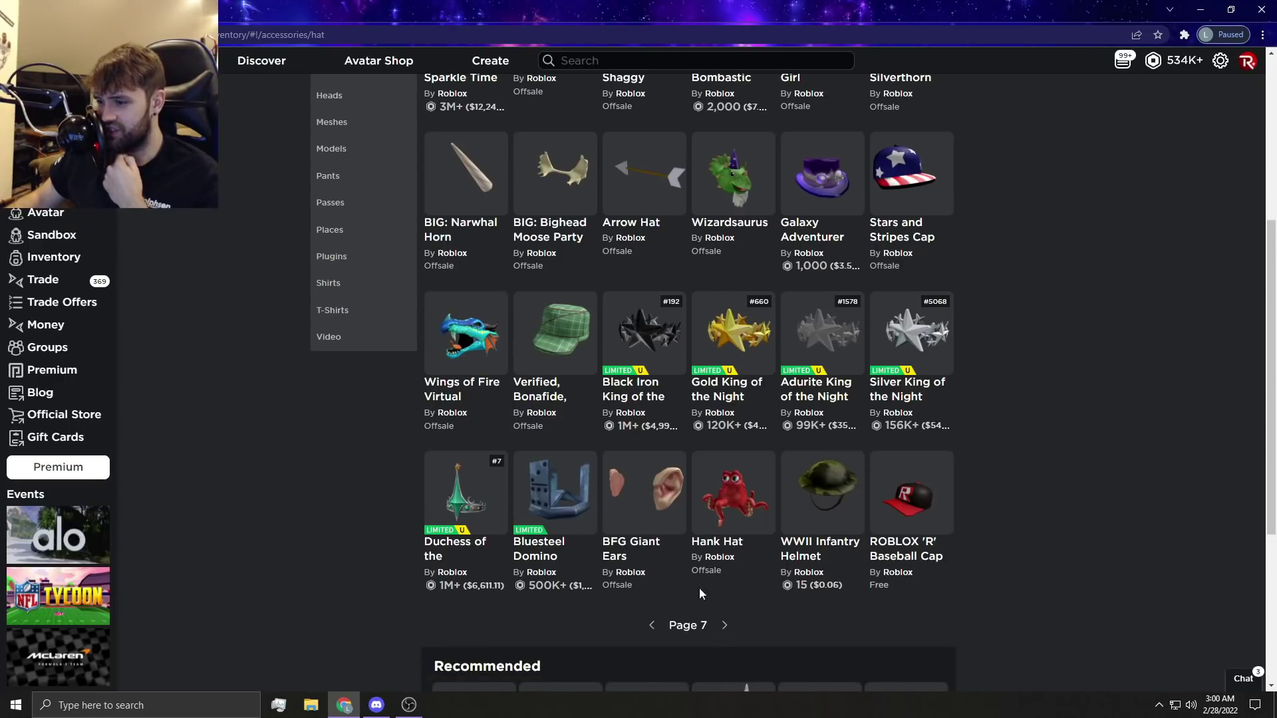
- View BFG Giant Ears, move to page 8, and view Lord Dark Fang
{"action": "left_click", "coordinate": [644, 494]}
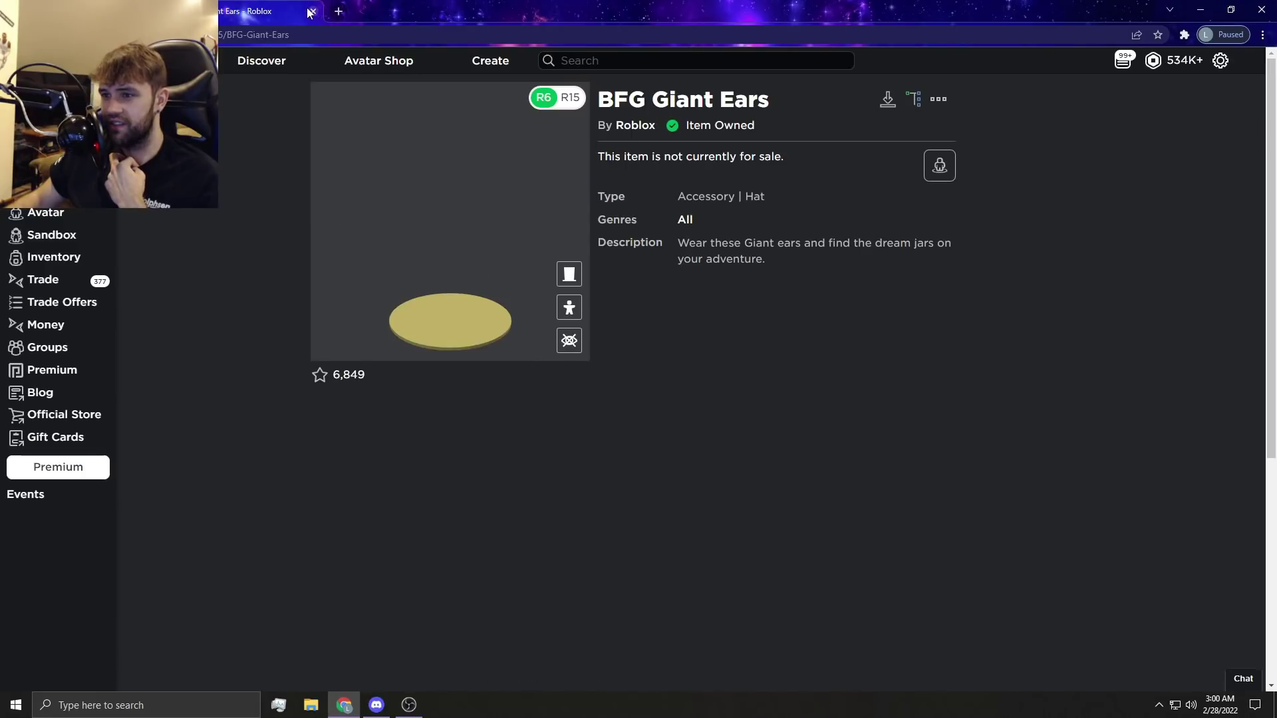
{"action": "left_click", "coordinate": [310, 12]}
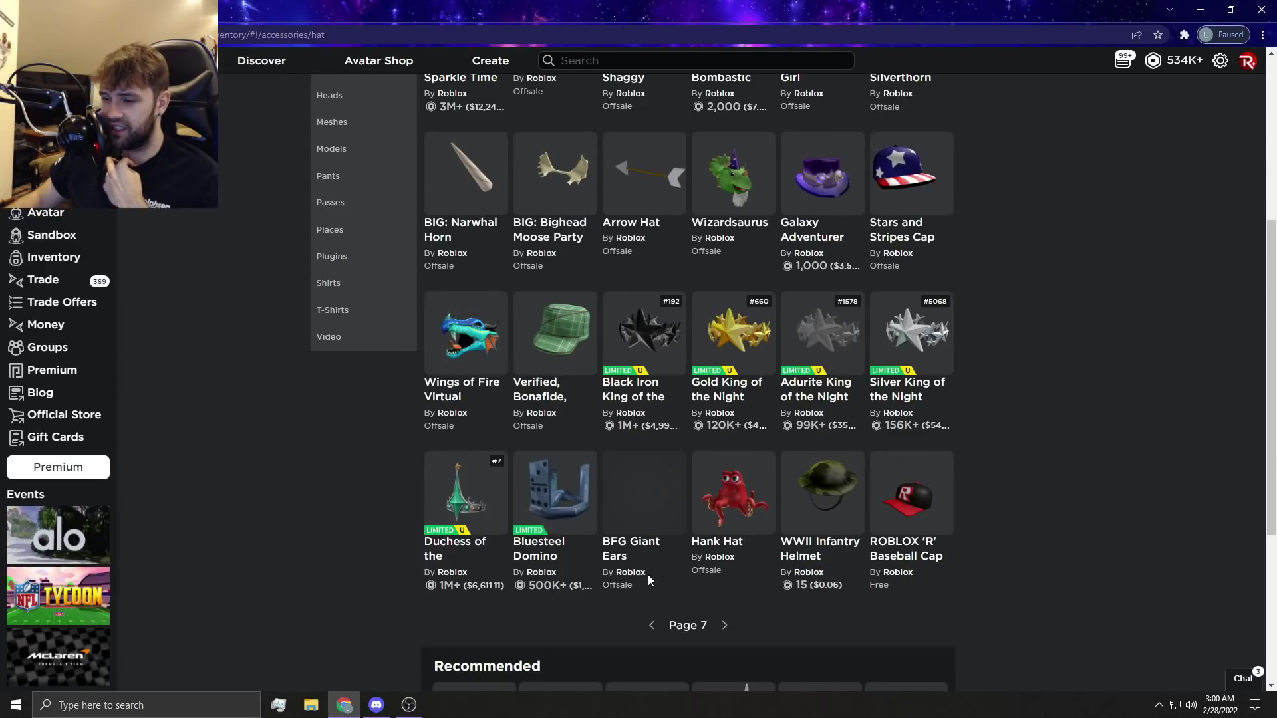
{"action": "left_click", "coordinate": [725, 625]}
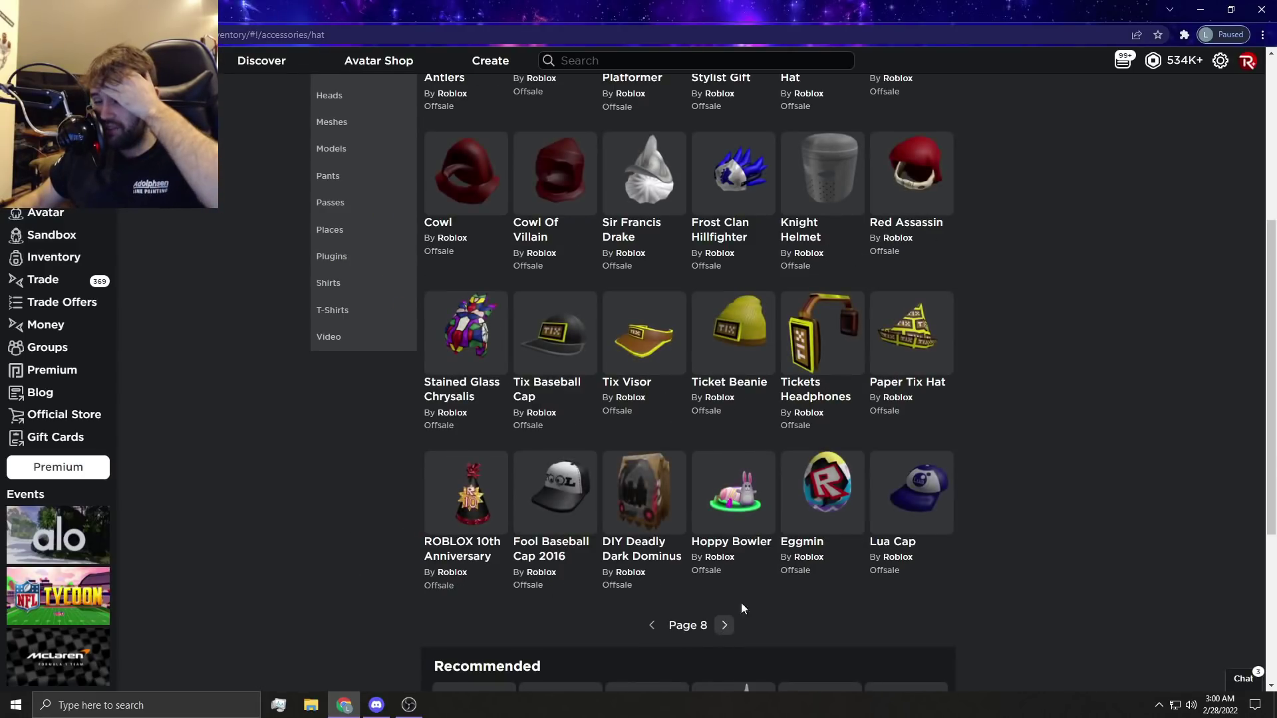
{"action": "scroll", "coordinate": [1014, 430], "scroll_direction": "up", "scroll_amount": 2}
{"action": "scroll", "coordinate": [1014, 430], "scroll_direction": "up", "scroll_amount": 3}
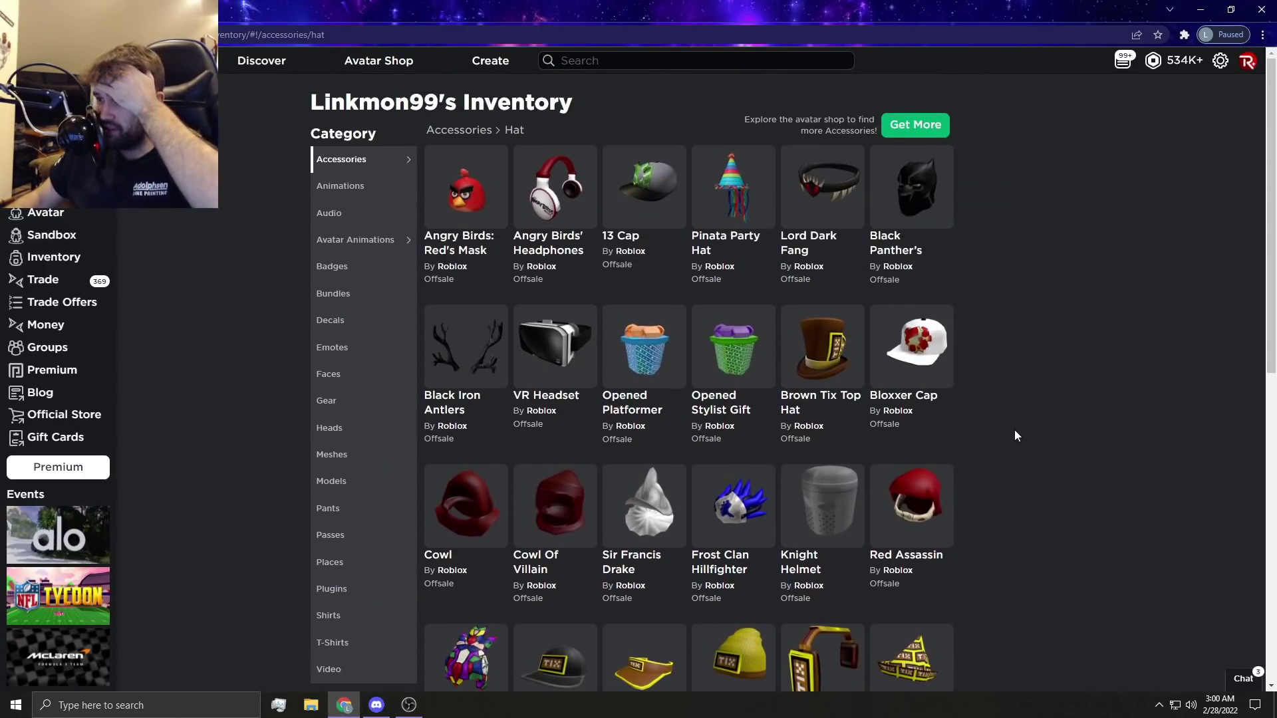
{"action": "scroll", "coordinate": [1014, 431], "scroll_direction": "down", "scroll_amount": 1}
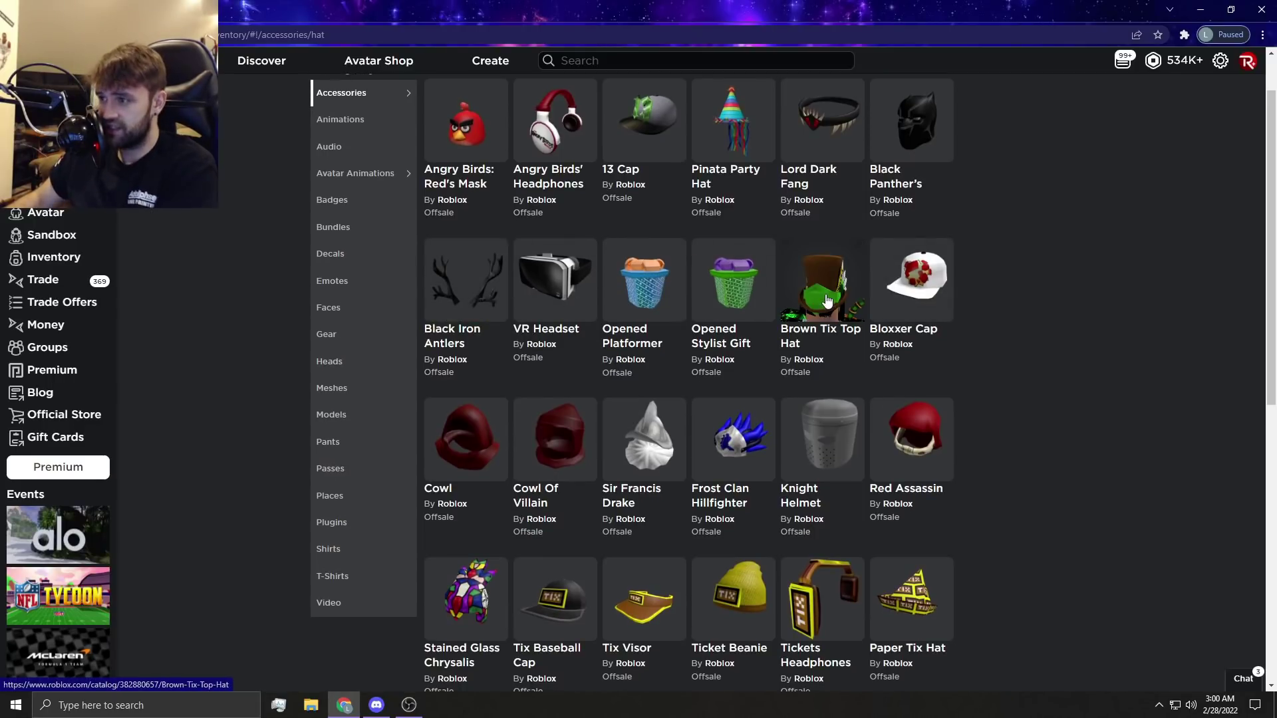
{"action": "left_click", "coordinate": [821, 121]}
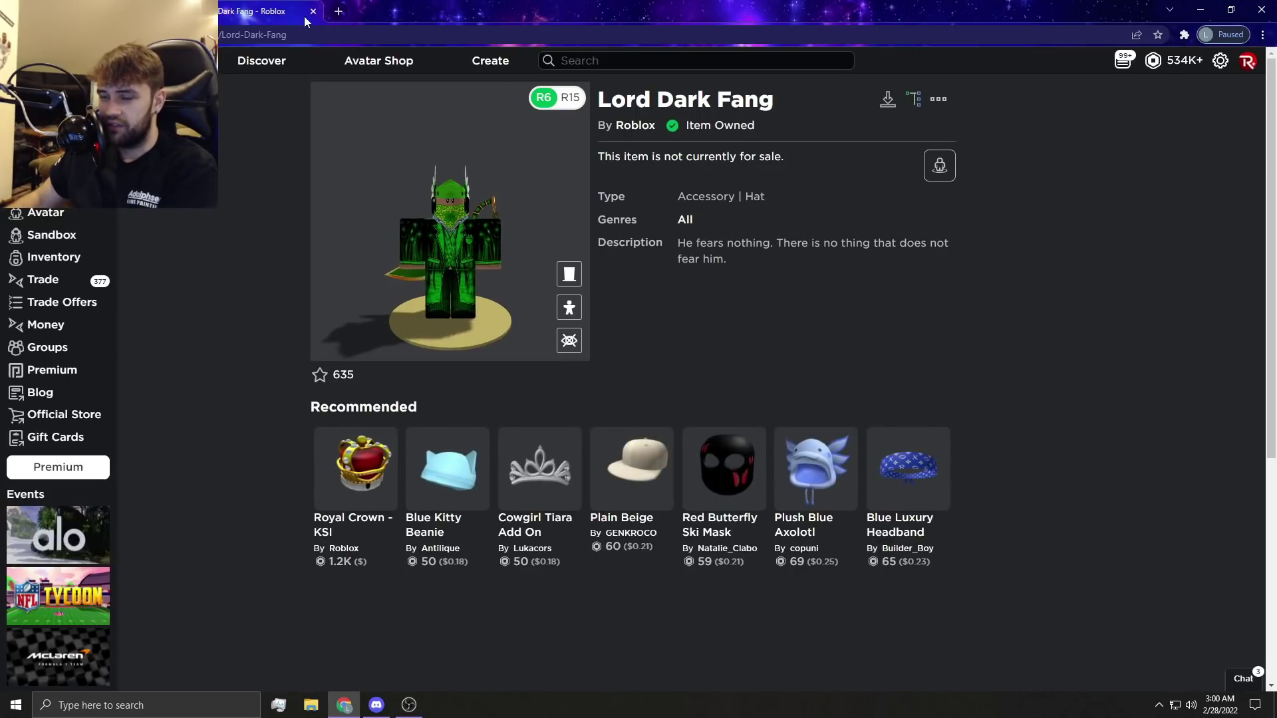
{"action": "key", "text": "alt+Left"}
{"action": "scroll", "coordinate": [764, 345], "scroll_direction": "down", "scroll_amount": 5}
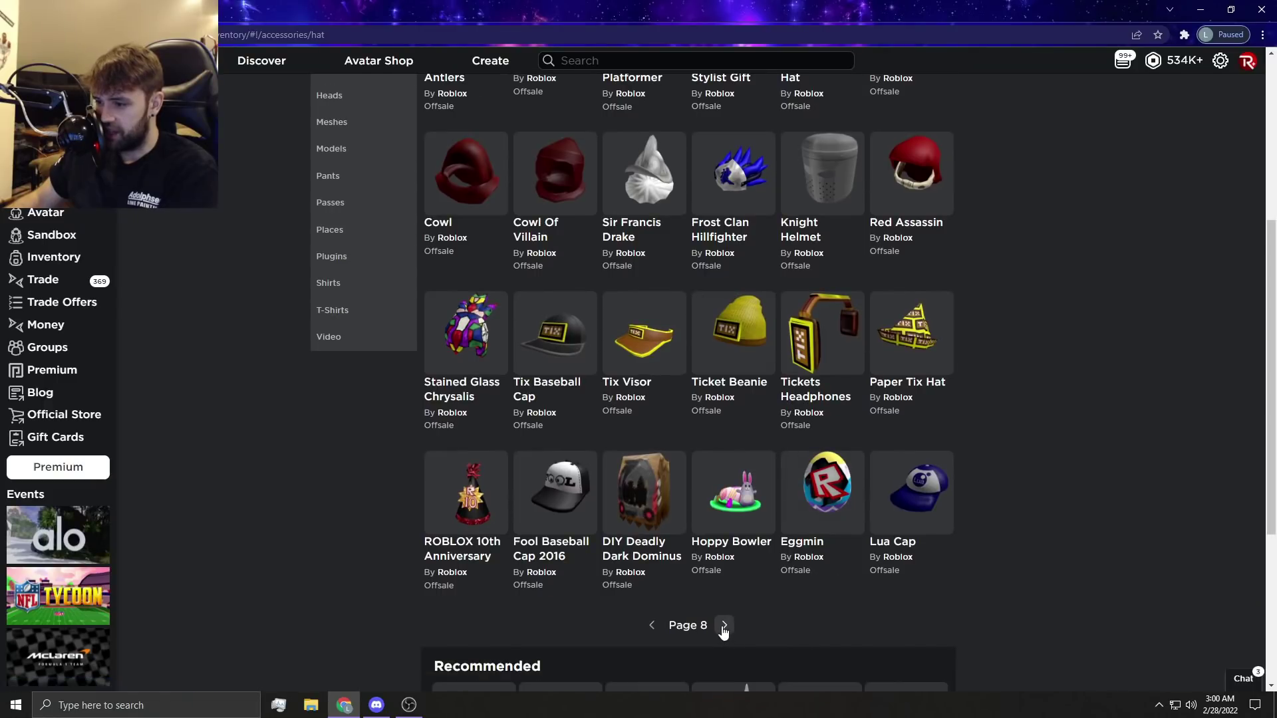
- Advance to page 9 and check the Full Spectrum Groupmaster Headband
{"action": "left_click", "coordinate": [725, 626]}
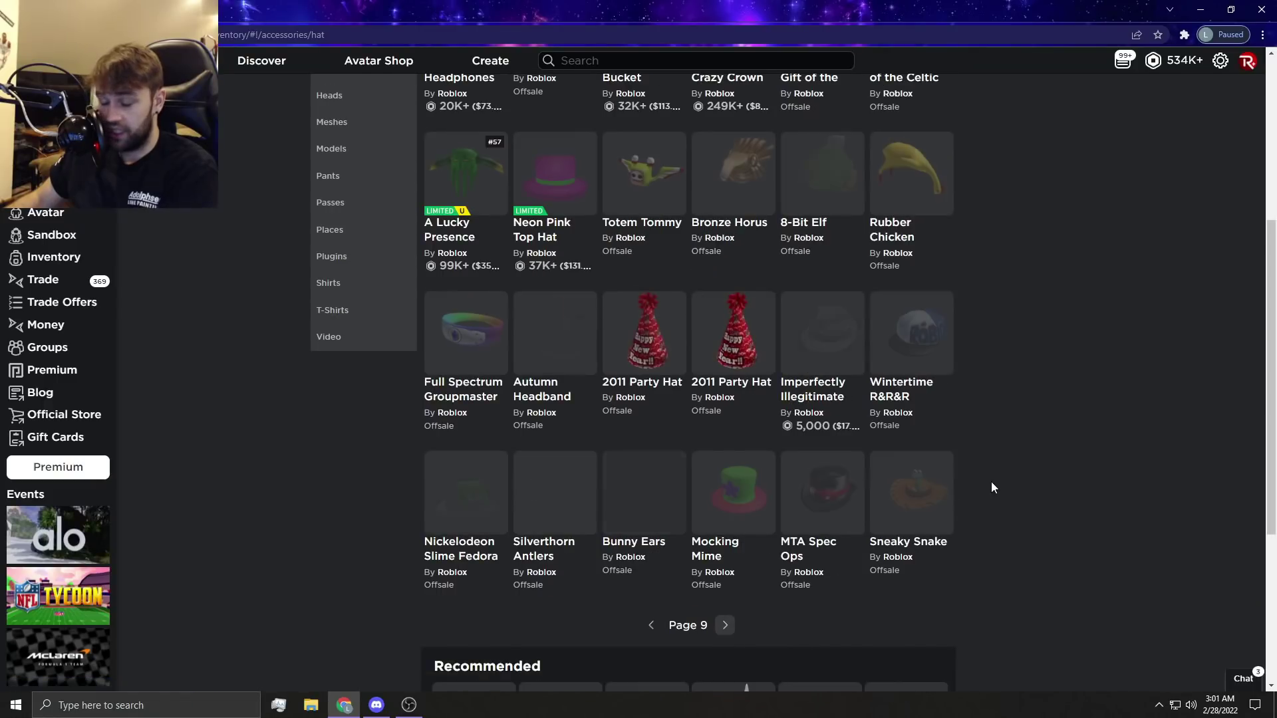
{"action": "left_click", "coordinate": [454, 354]}
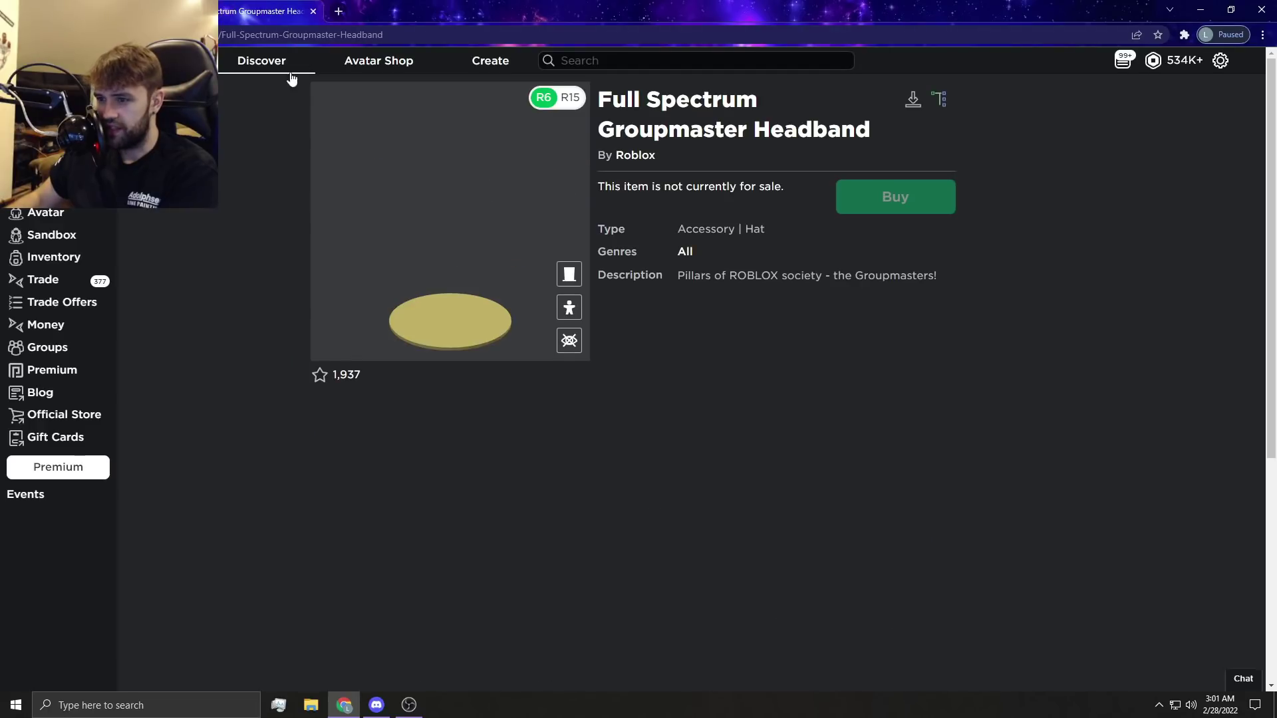
{"action": "scroll", "coordinate": [426, 224], "scroll_direction": "up", "scroll_amount": 3}
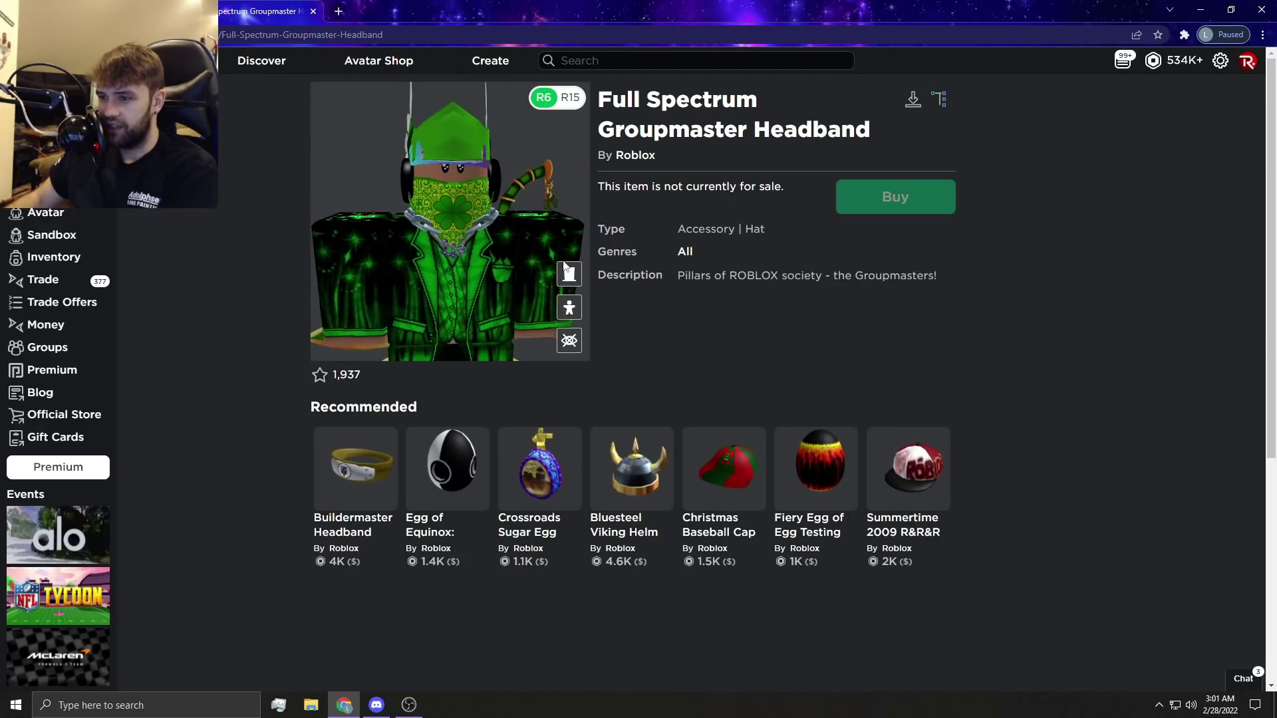
{"action": "scroll", "coordinate": [498, 245], "scroll_direction": "up", "scroll_amount": 3}
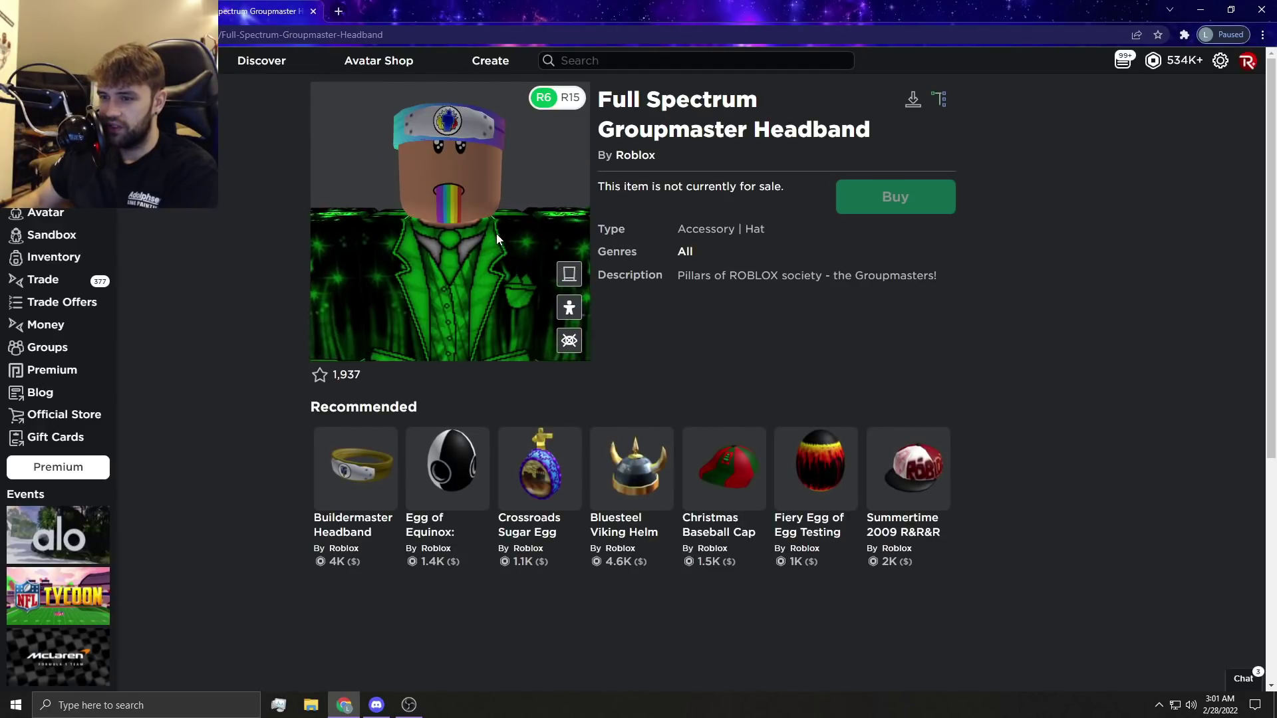
{"action": "scroll", "coordinate": [496, 233], "scroll_direction": "down", "scroll_amount": 3}
{"action": "key", "text": "alt+Left"}
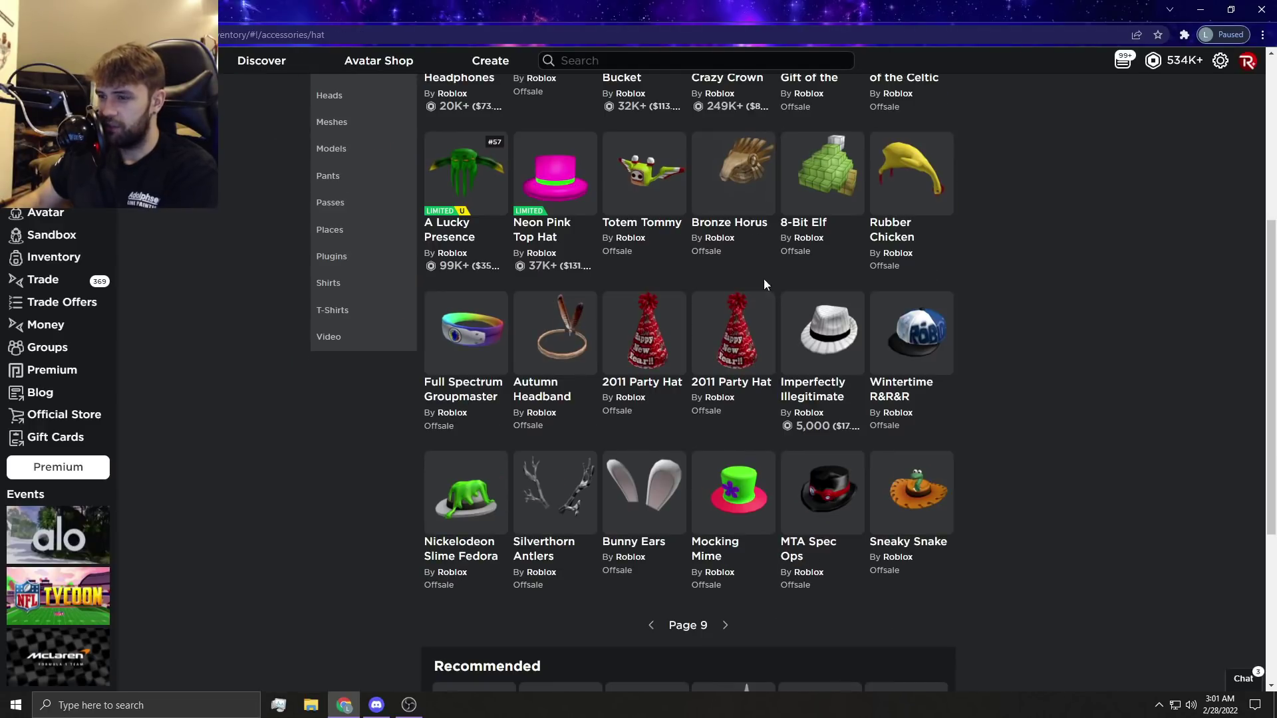
{"action": "scroll", "coordinate": [1100, 447], "scroll_direction": "up", "scroll_amount": 4}
{"action": "scroll", "coordinate": [1058, 417], "scroll_direction": "up", "scroll_amount": 4}
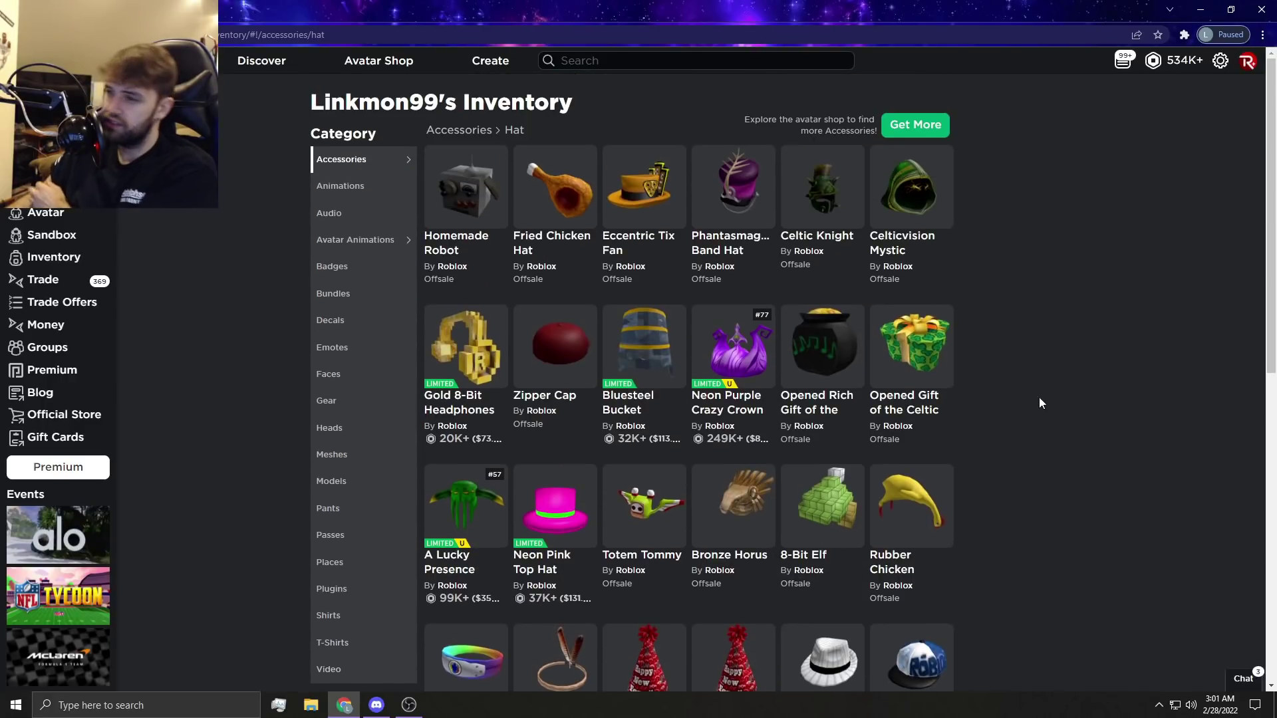
- Inspect Eccentric Tix Fan with a rotated avatar preview, then advance to page 10
{"action": "left_click", "coordinate": [664, 199]}
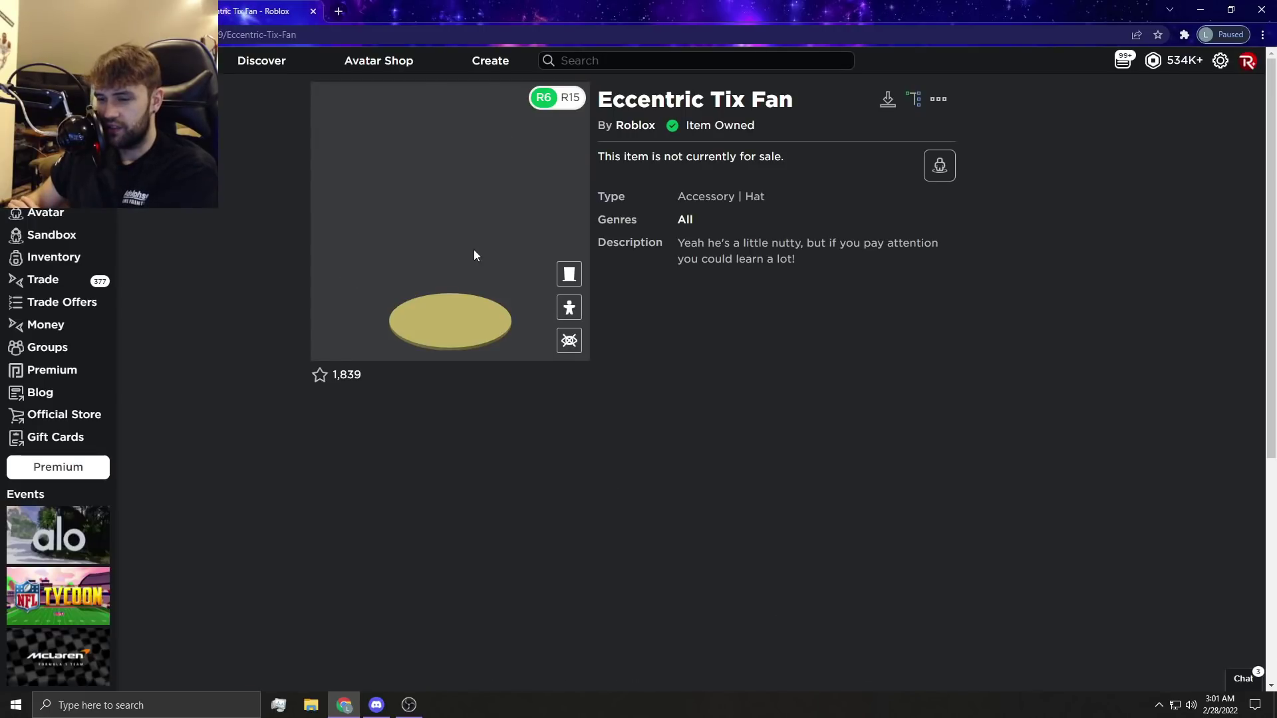
{"action": "left_click_drag", "start_coordinate": [488, 227], "coordinate": [387, 169]}
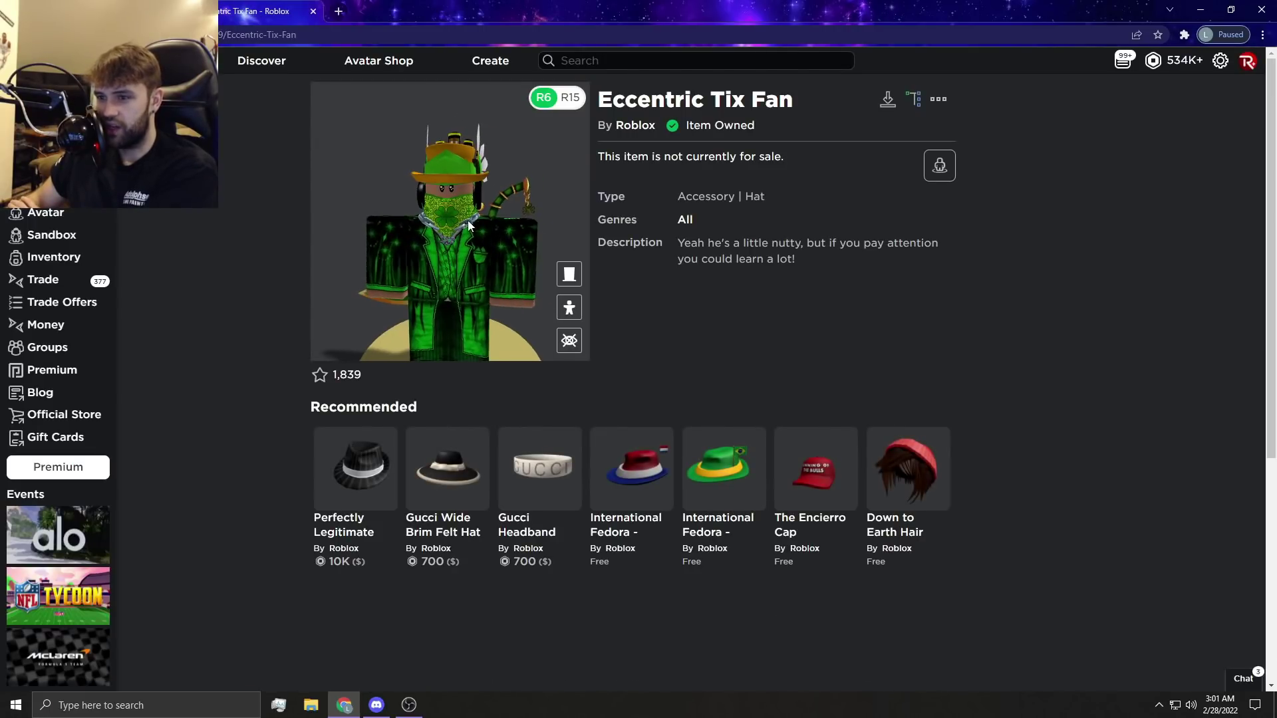
{"action": "key", "text": "alt+Left"}
{"action": "scroll", "coordinate": [743, 359], "scroll_direction": "down", "scroll_amount": 4}
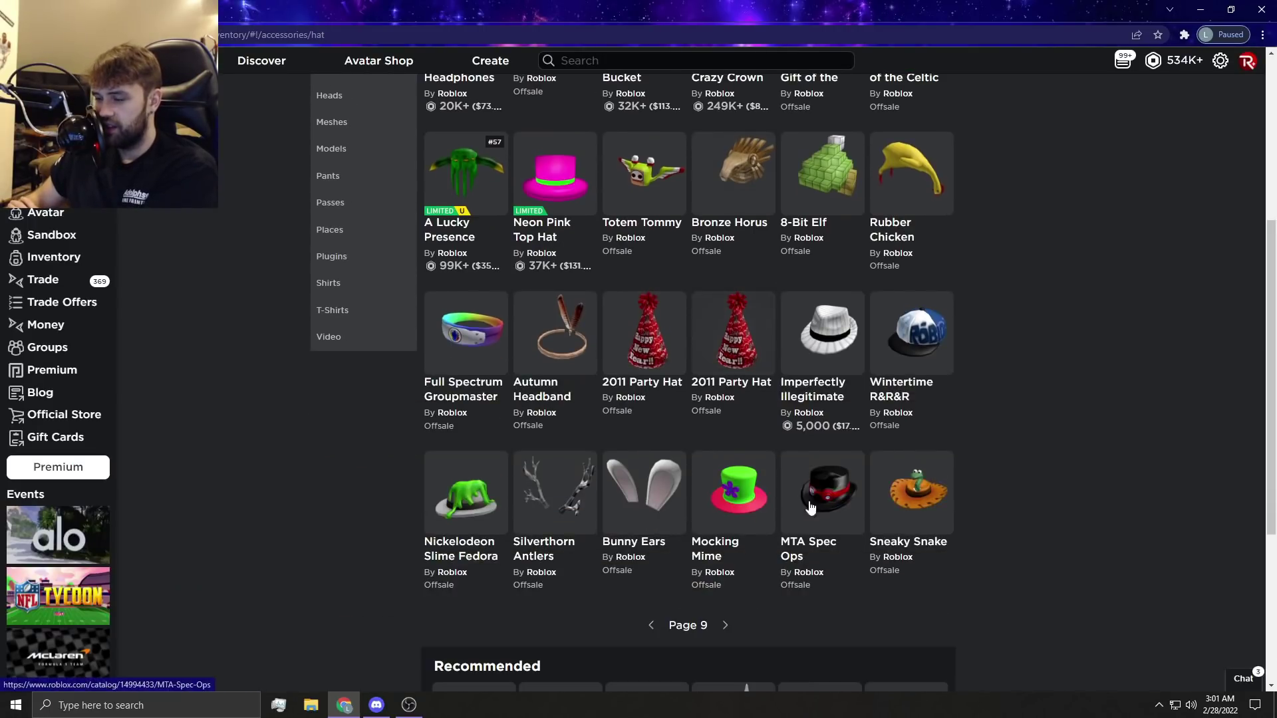
{"action": "left_click", "coordinate": [724, 626]}
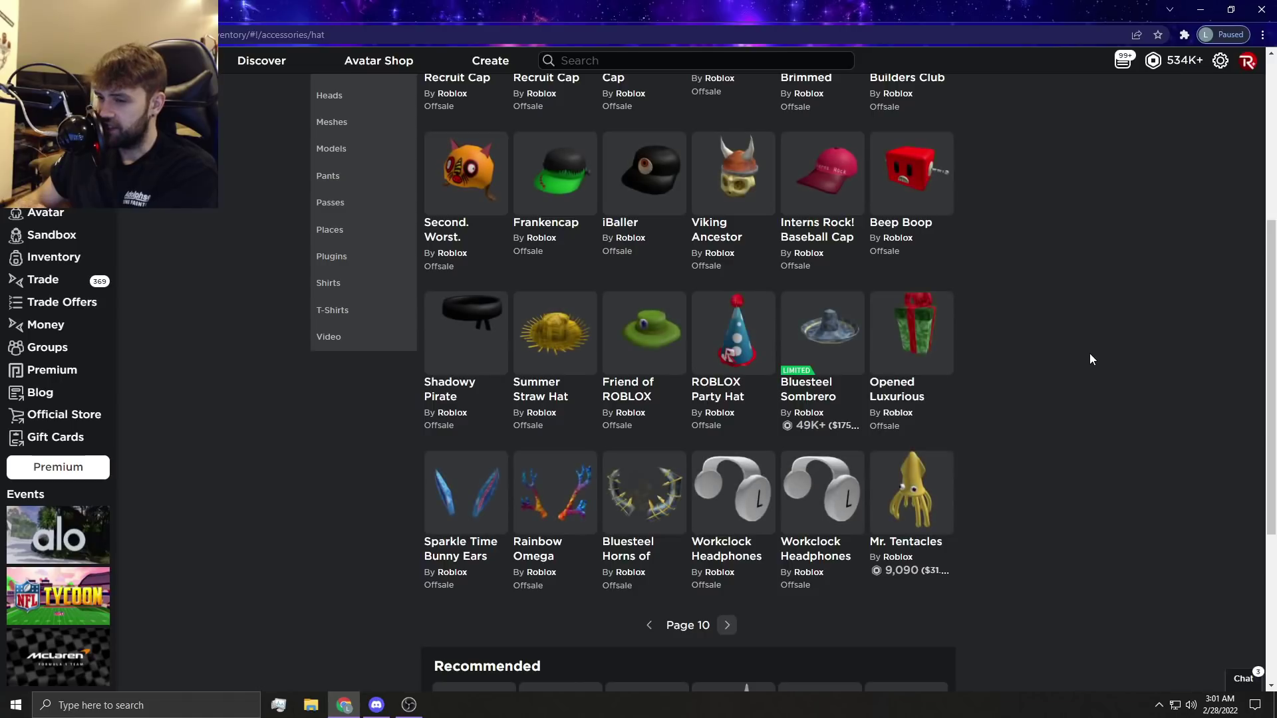
{"action": "scroll", "coordinate": [1095, 355], "scroll_direction": "up", "scroll_amount": 2}
{"action": "scroll", "coordinate": [1096, 361], "scroll_direction": "up", "scroll_amount": 3}
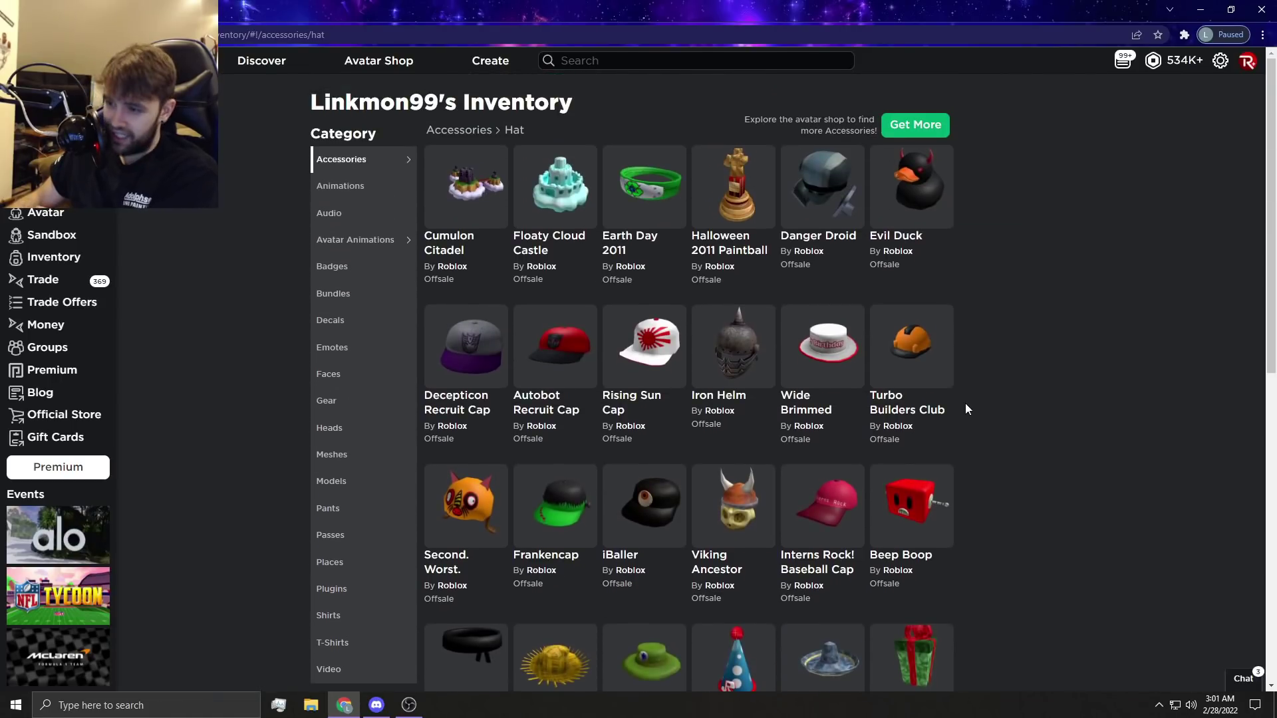
- Inspect Rising Sun Cap and Earth Day 2011 Headband from page 10
{"action": "left_click", "coordinate": [657, 354]}
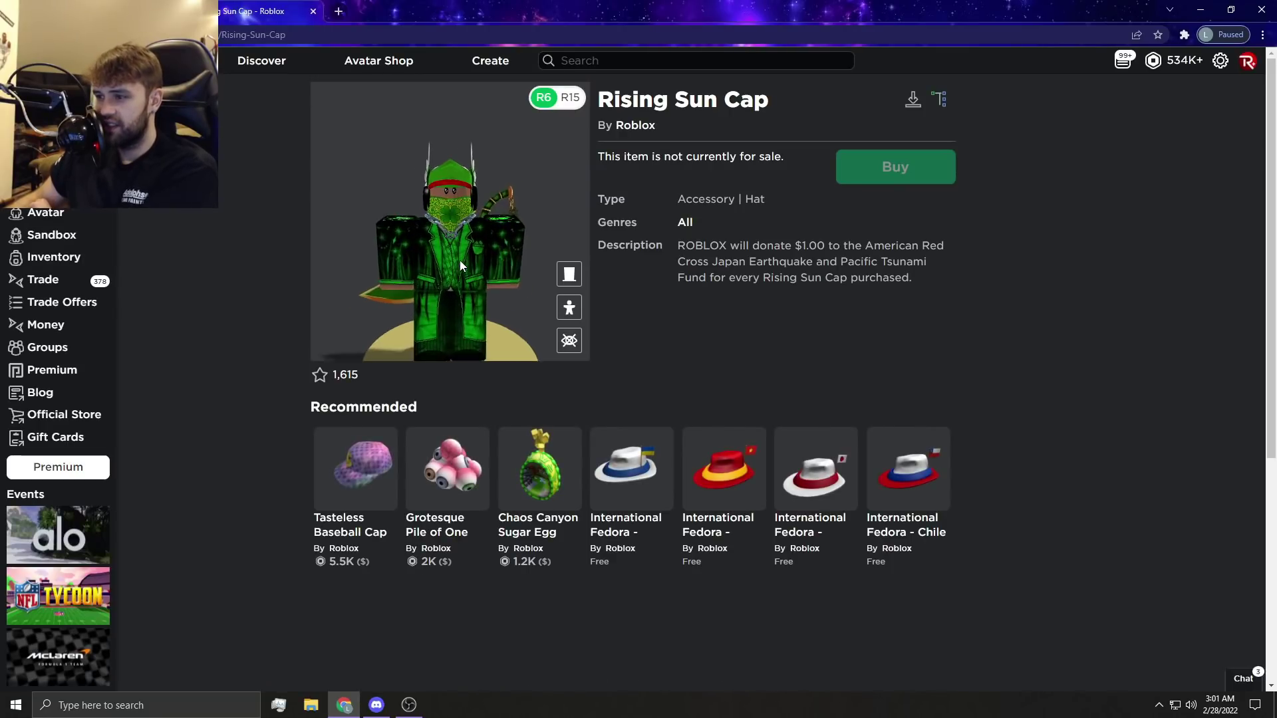
{"action": "mouse_move", "coordinate": [457, 291]}
{"action": "left_mouse_down"}
{"action": "mouse_move", "coordinate": [447, 257]}
{"action": "mouse_move", "coordinate": [470, 249]}
{"action": "left_mouse_up"}
{"action": "scroll", "coordinate": [447, 256], "scroll_direction": "up", "scroll_amount": 2}
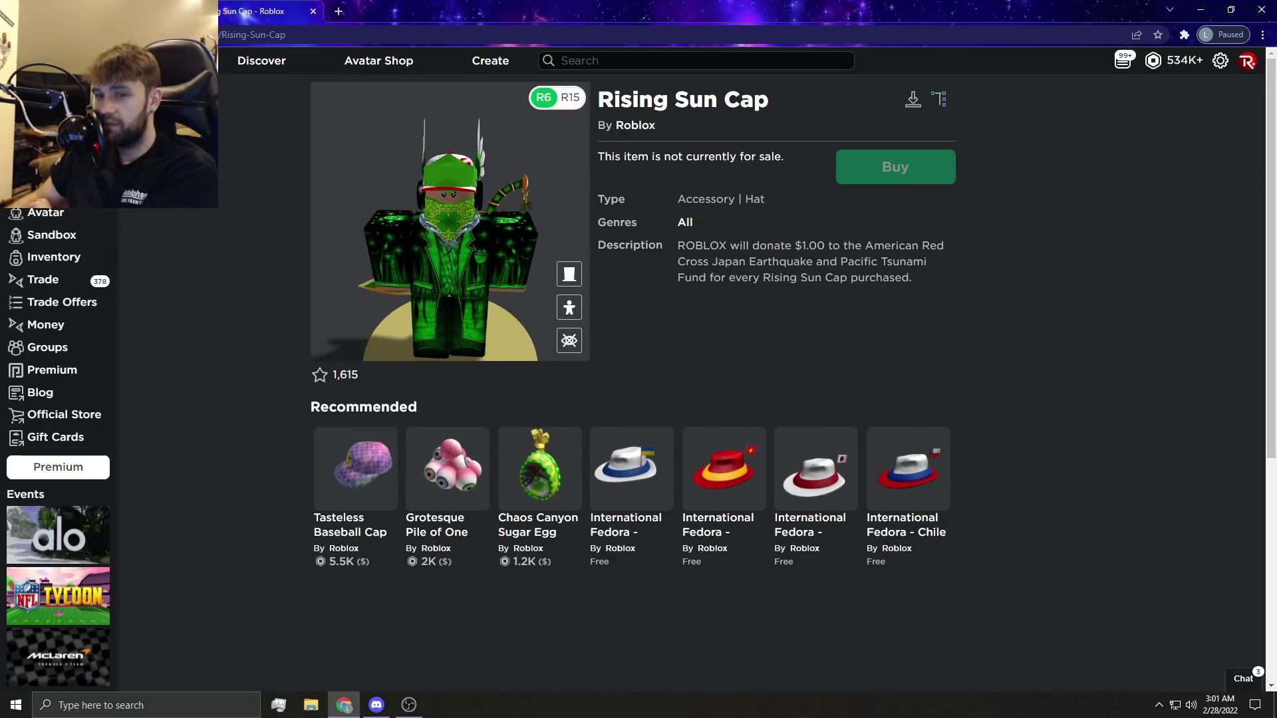
{"action": "key", "text": "alt+Left"}
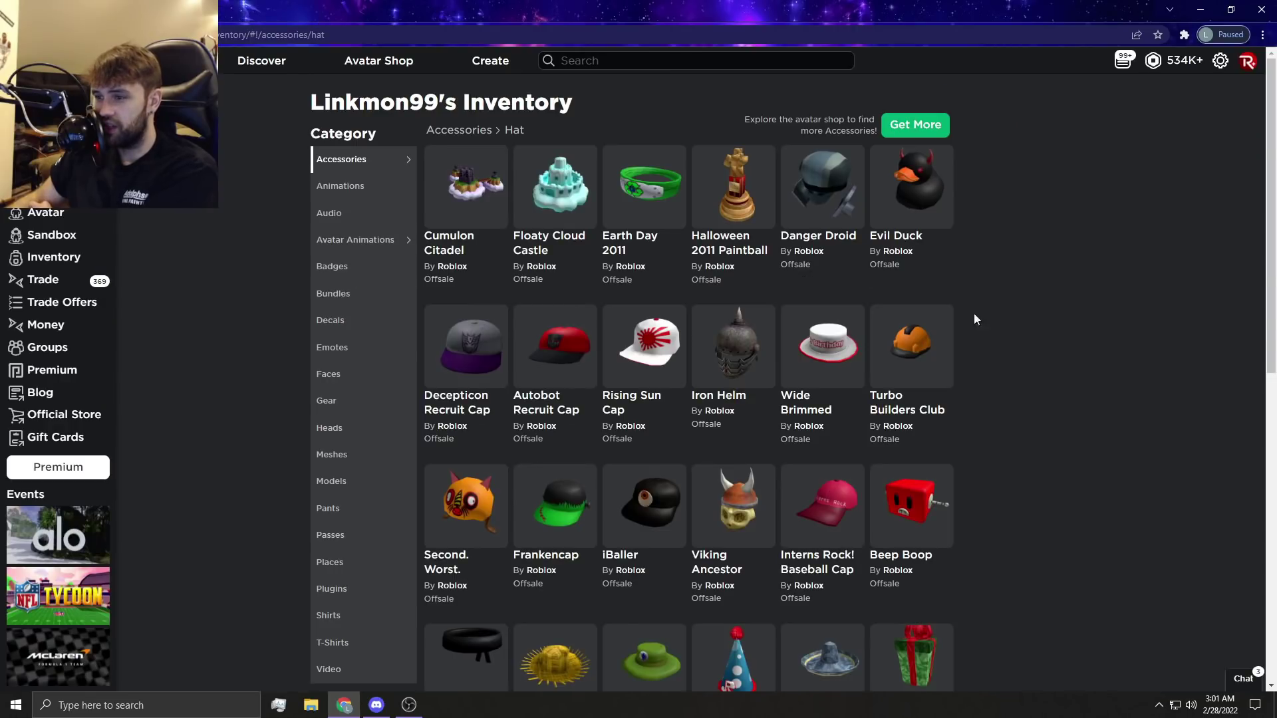
{"action": "left_click", "coordinate": [629, 206]}
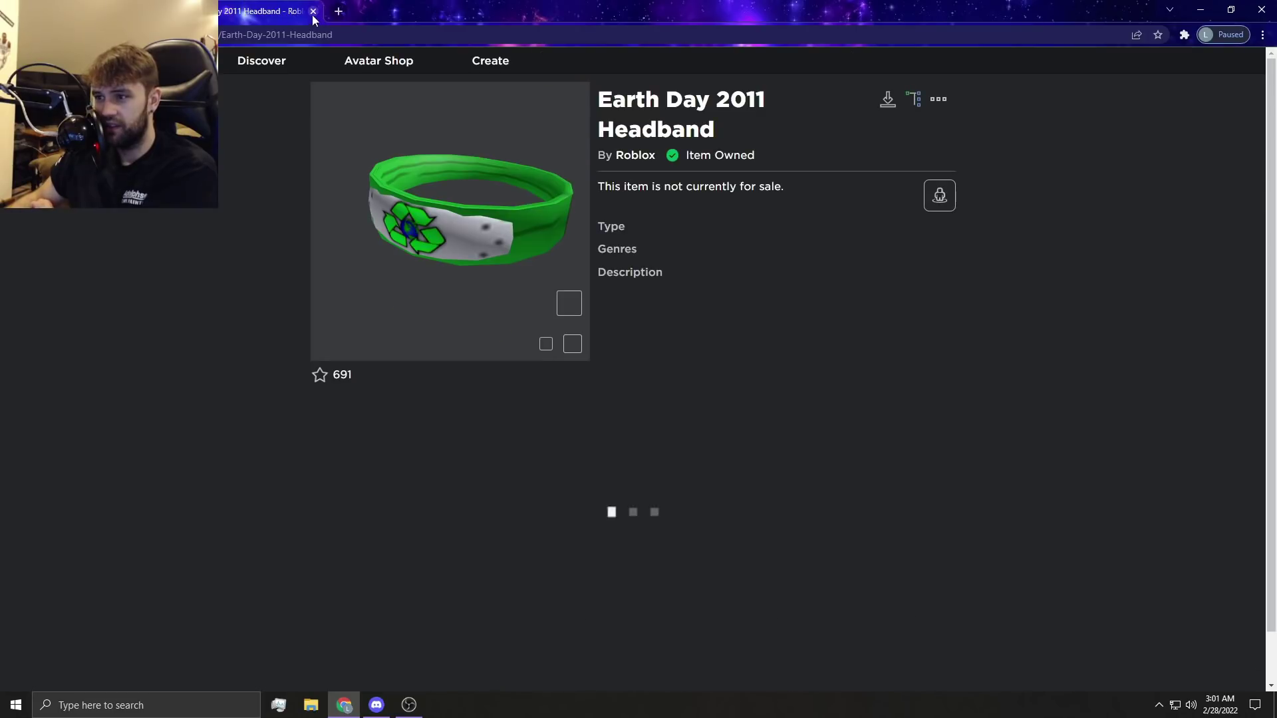
{"action": "key", "text": "alt+Left"}
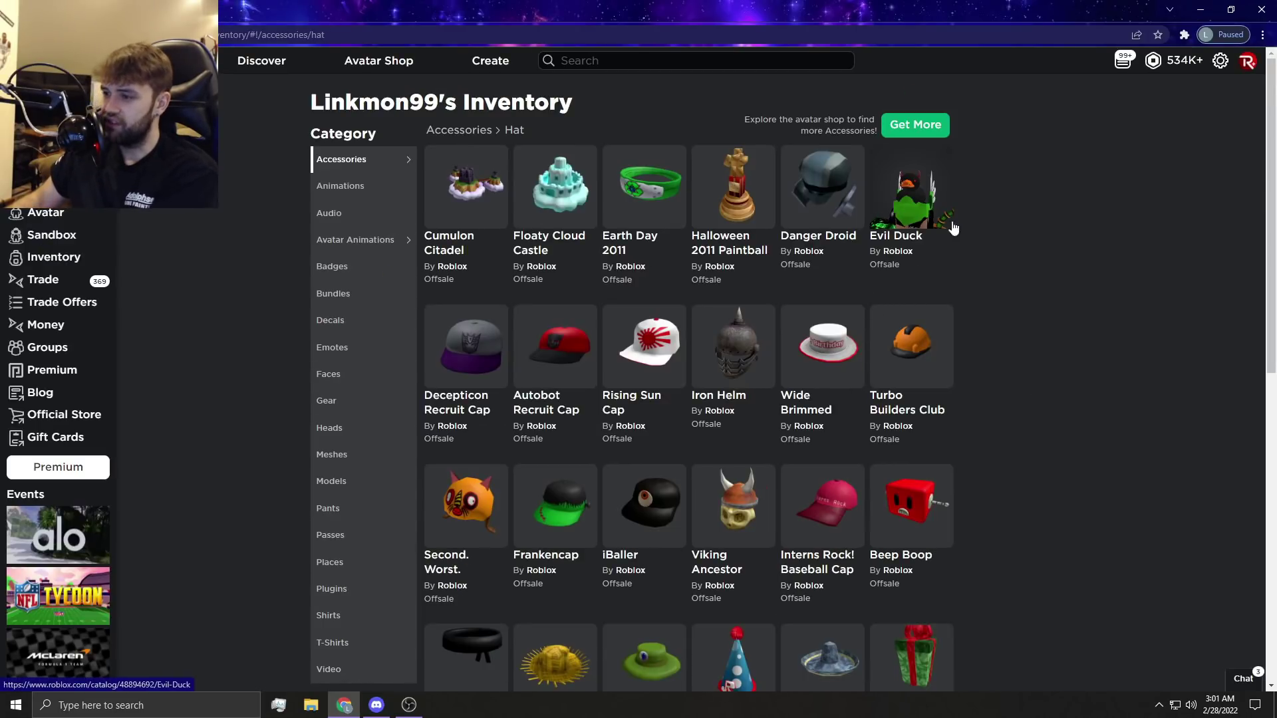
{"action": "scroll", "coordinate": [1071, 254], "scroll_direction": "down", "scroll_amount": 3}
{"action": "scroll", "coordinate": [1059, 336], "scroll_direction": "down", "scroll_amount": 2}
{"action": "scroll", "coordinate": [1060, 336], "scroll_direction": "down", "scroll_amount": 2}
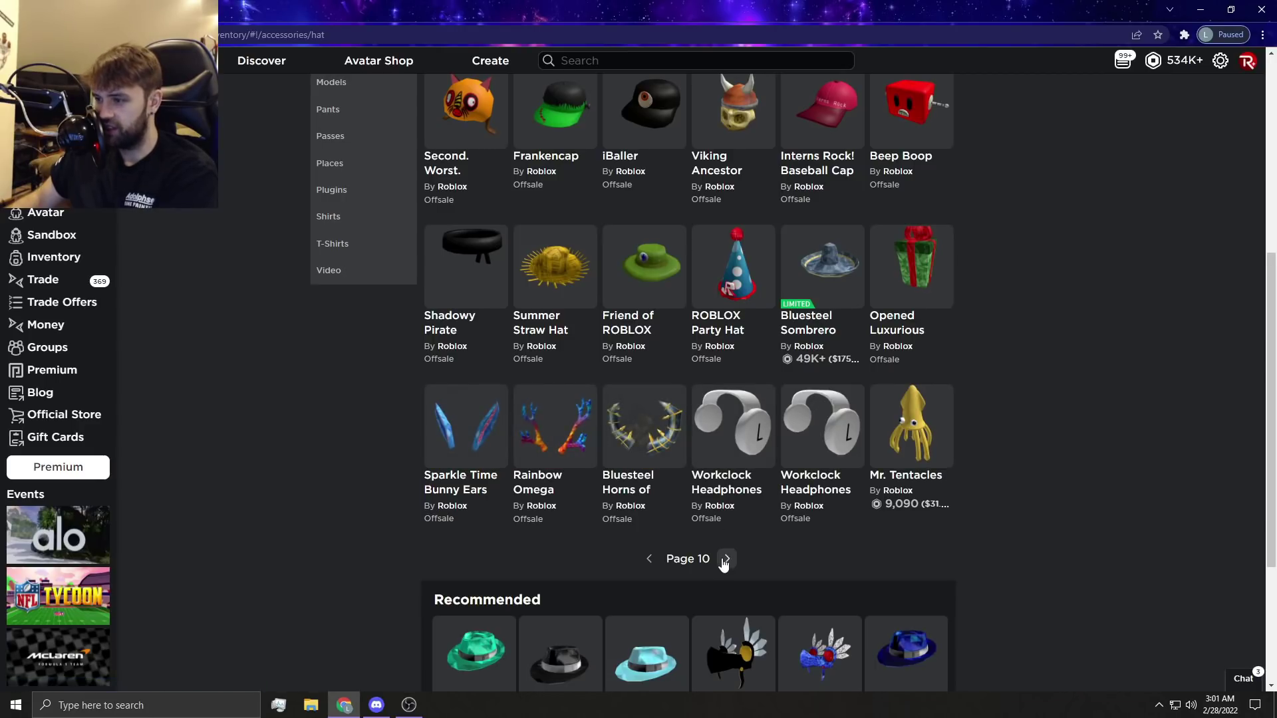
{"action": "scroll", "coordinate": [1086, 377], "scroll_direction": "up", "scroll_amount": 1}
{"action": "scroll", "coordinate": [1086, 376], "scroll_direction": "up", "scroll_amount": 2}
{"action": "scroll", "coordinate": [1048, 431], "scroll_direction": "down", "scroll_amount": 2}
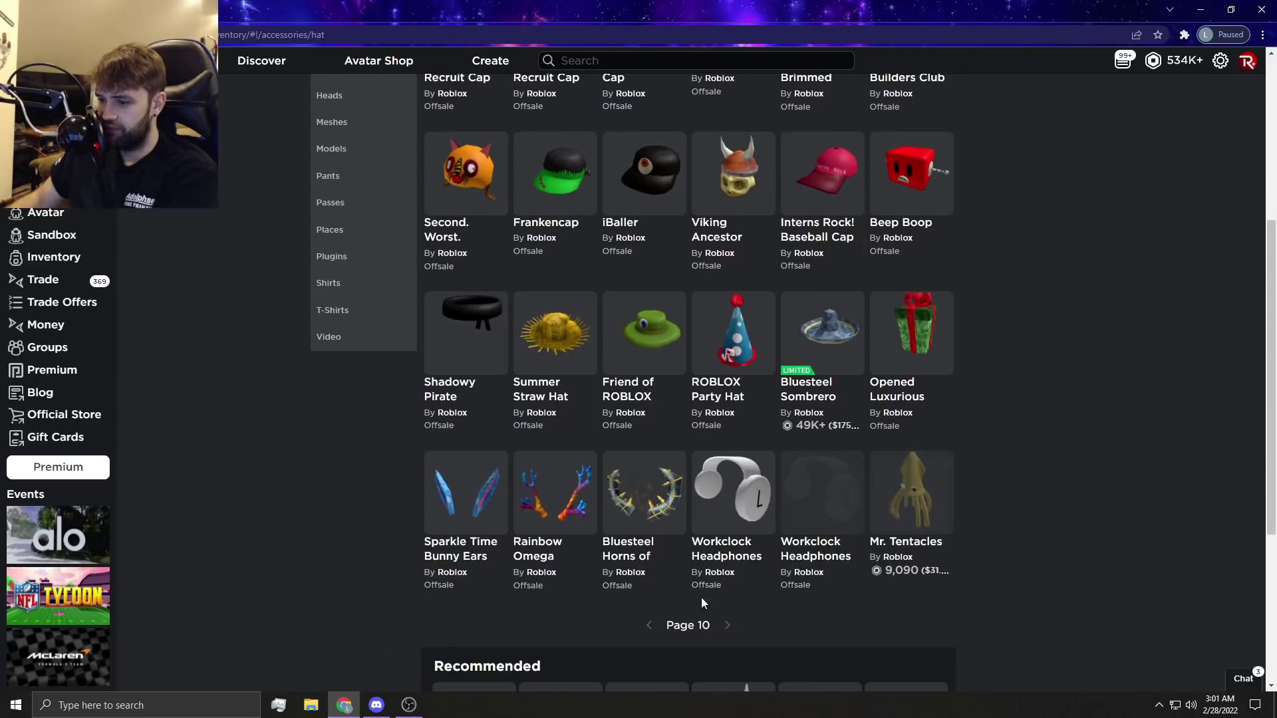
- Advance to page 11 and view Yellow Banded and Red Banded Top Hats in tabs
{"action": "left_click", "coordinate": [681, 610]}
{"action": "scroll", "coordinate": [1110, 379], "scroll_direction": "up", "scroll_amount": 2}
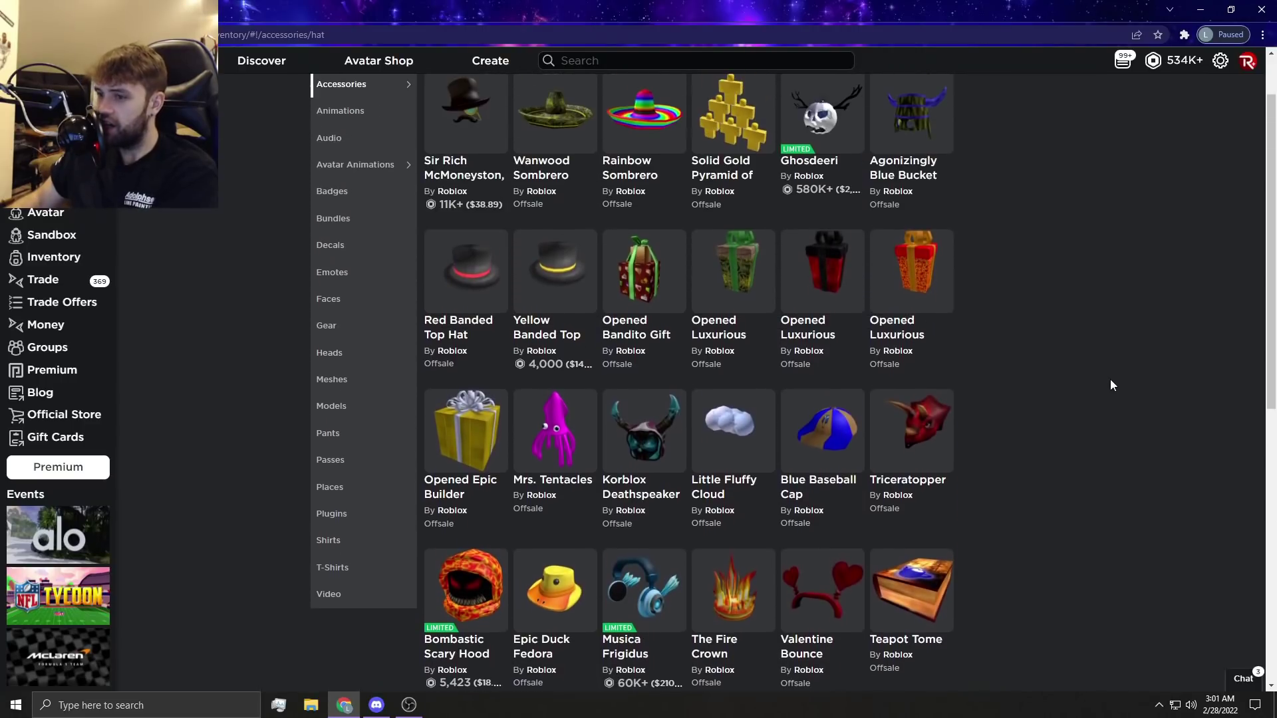
{"action": "scroll", "coordinate": [1110, 379], "scroll_direction": "up", "scroll_amount": 3}
{"action": "middle_click", "coordinate": [482, 355]}
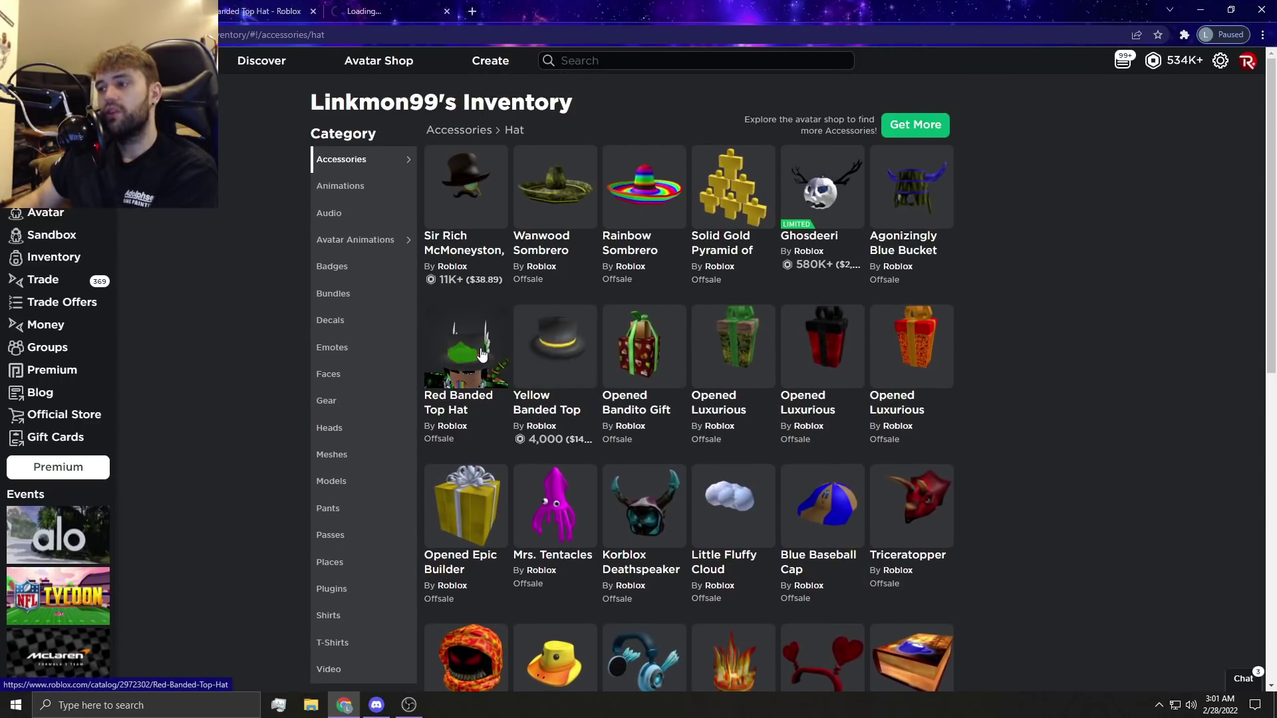
{"action": "left_click", "coordinate": [262, 12]}
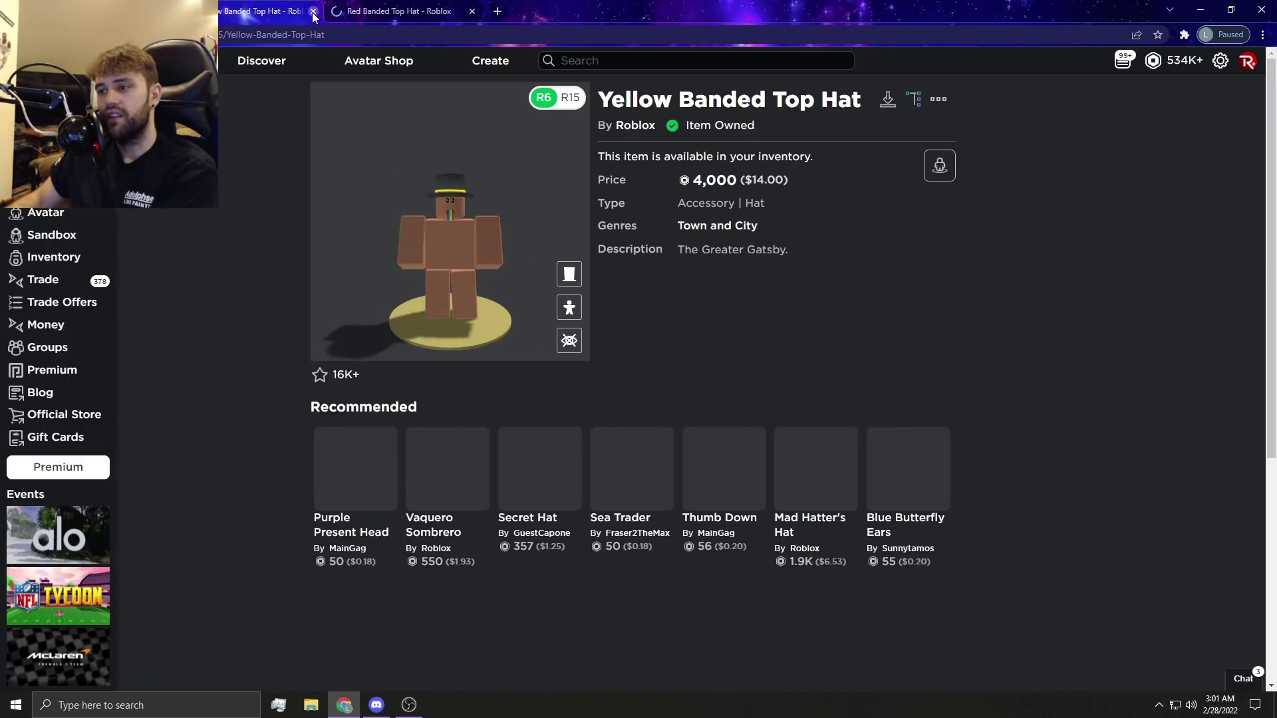
{"action": "left_click", "coordinate": [314, 13]}
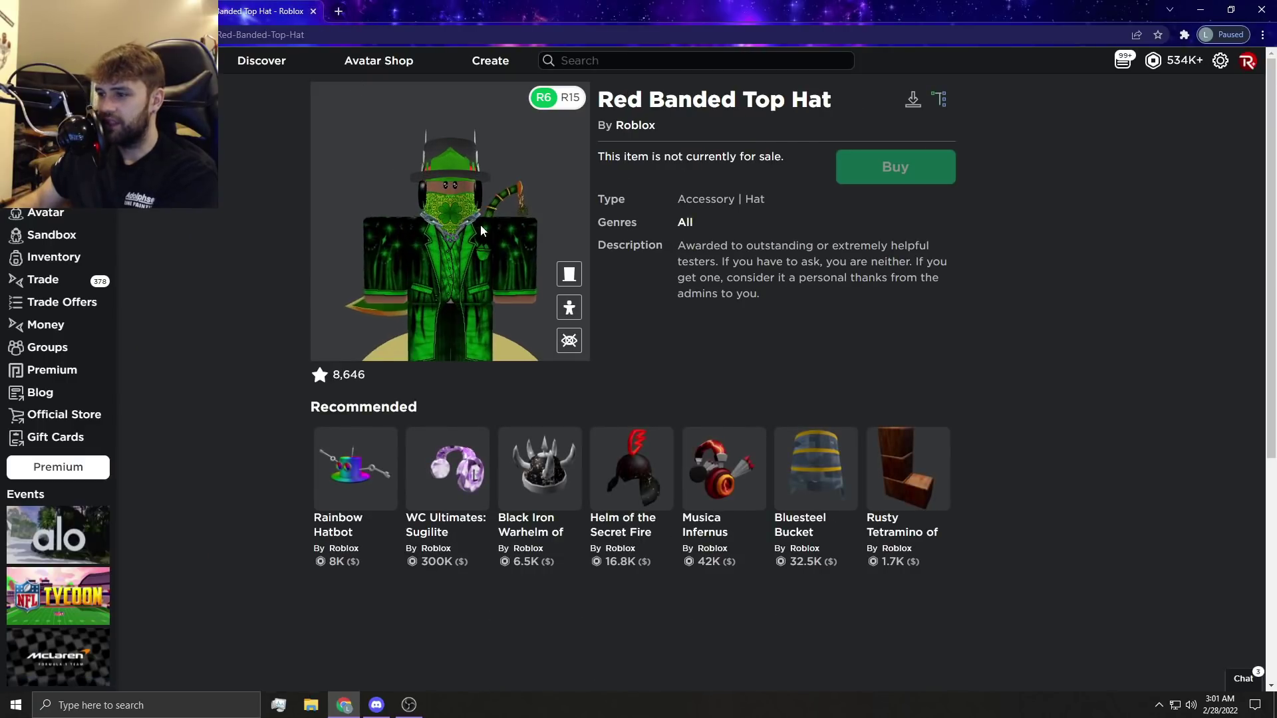
{"action": "scroll", "coordinate": [479, 240], "scroll_direction": "up", "scroll_amount": 5}
{"action": "scroll", "coordinate": [468, 232], "scroll_direction": "down", "scroll_amount": 5}
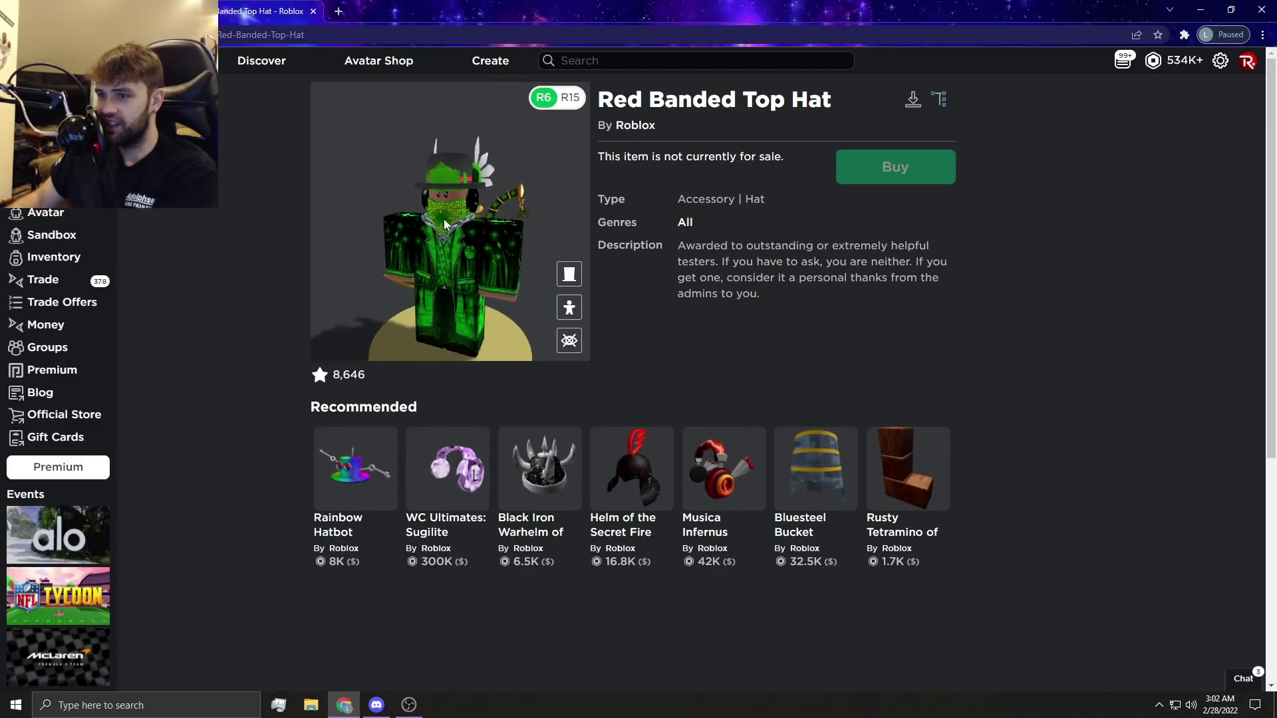
{"action": "left_click", "coordinate": [313, 11]}
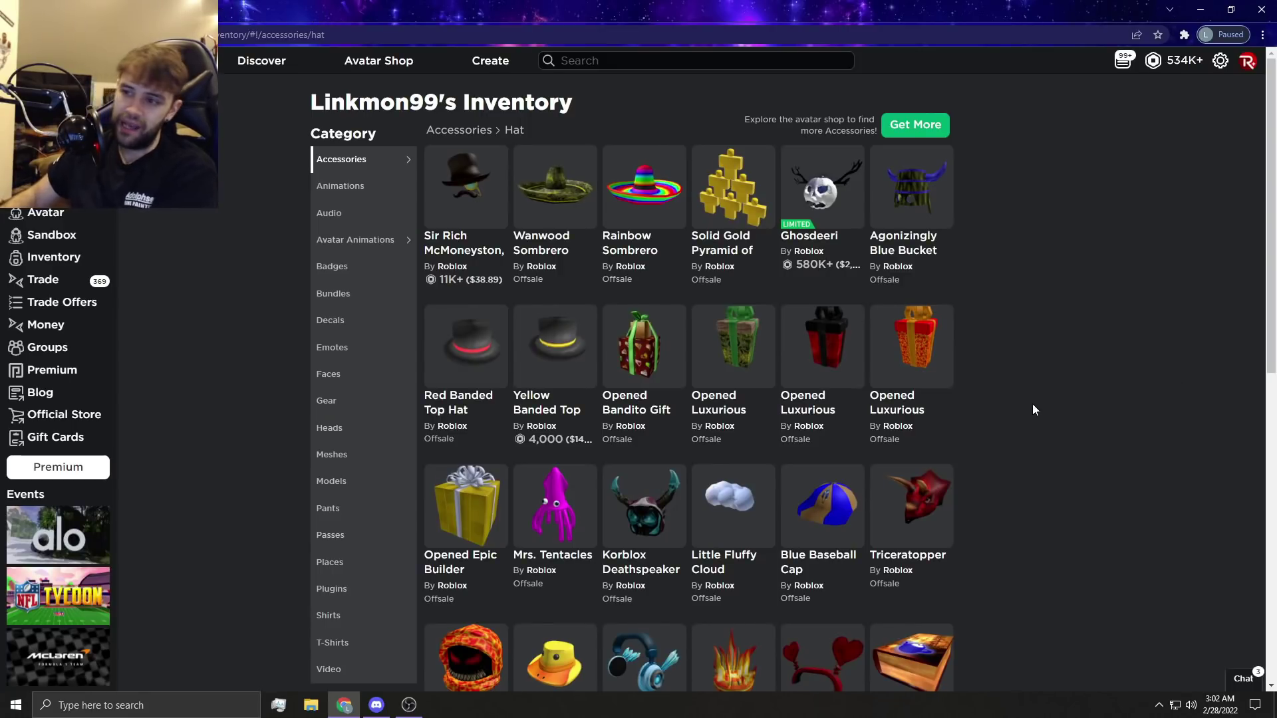
{"action": "scroll", "coordinate": [1006, 436], "scroll_direction": "down", "scroll_amount": 4}
{"action": "scroll", "coordinate": [978, 442], "scroll_direction": "down", "scroll_amount": 2}
{"action": "scroll", "coordinate": [897, 479], "scroll_direction": "down", "scroll_amount": 2}
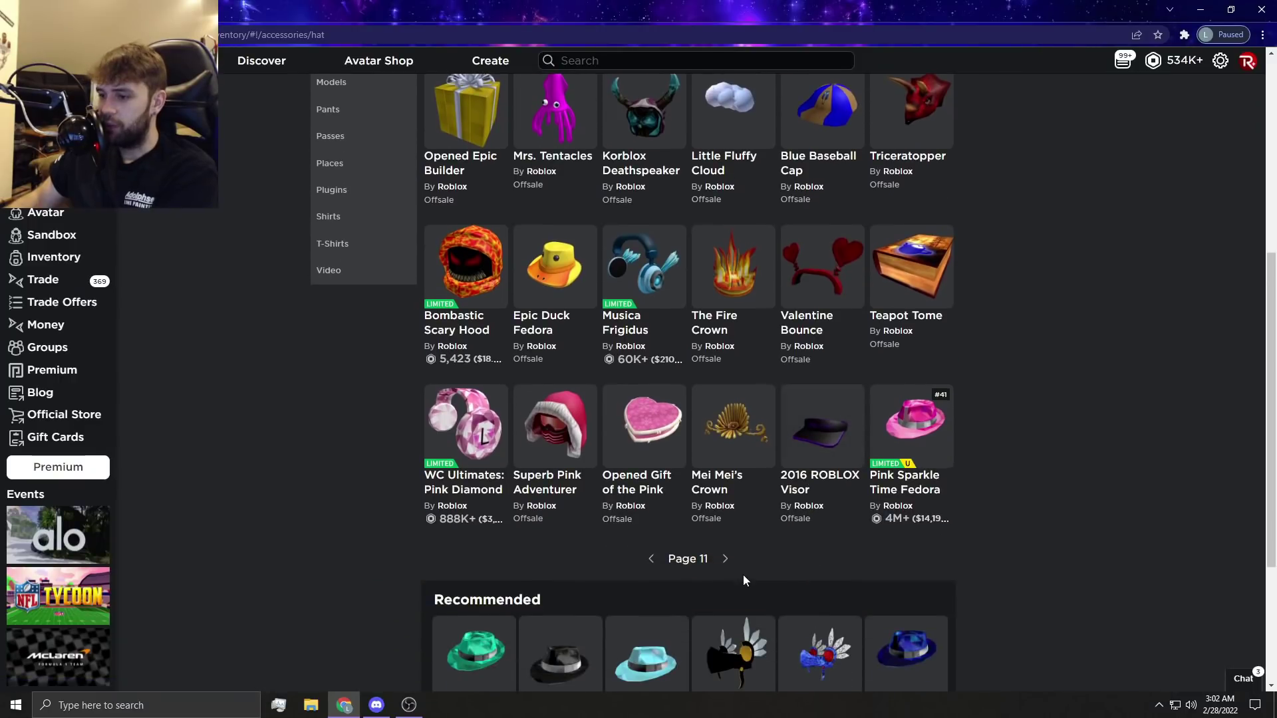
- Check the 2016 ROBLOX Visor and The Fire Crown in tabs, closing each
{"action": "middle_click", "coordinate": [822, 430]}
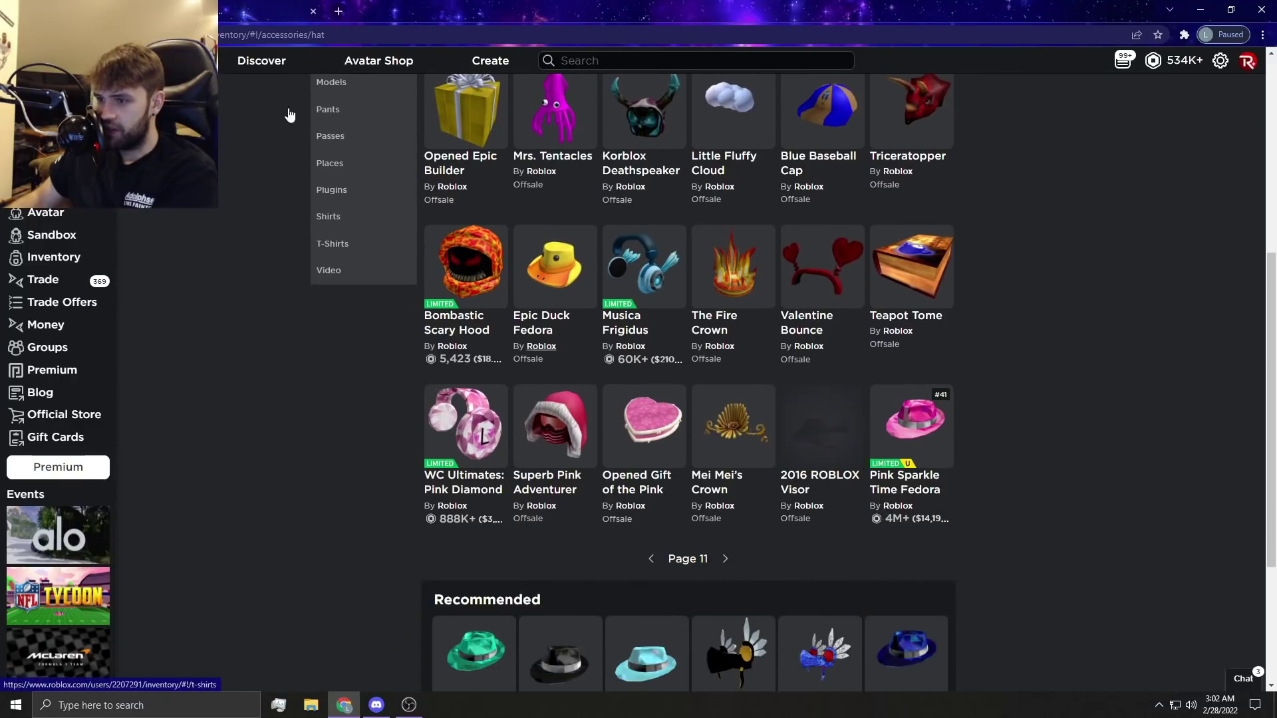
{"action": "left_click", "coordinate": [270, 11]}
{"action": "left_click", "coordinate": [315, 12]}
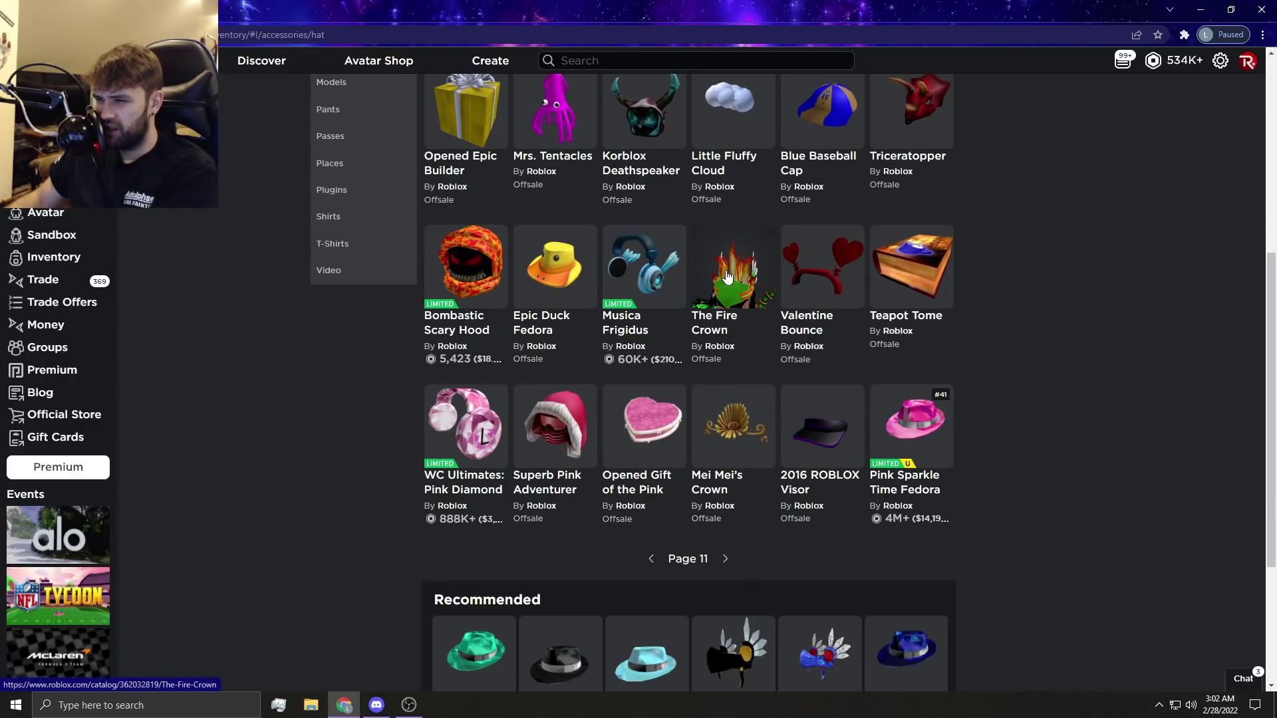
{"action": "left_click", "coordinate": [269, 12]}
{"action": "left_click", "coordinate": [312, 12]}
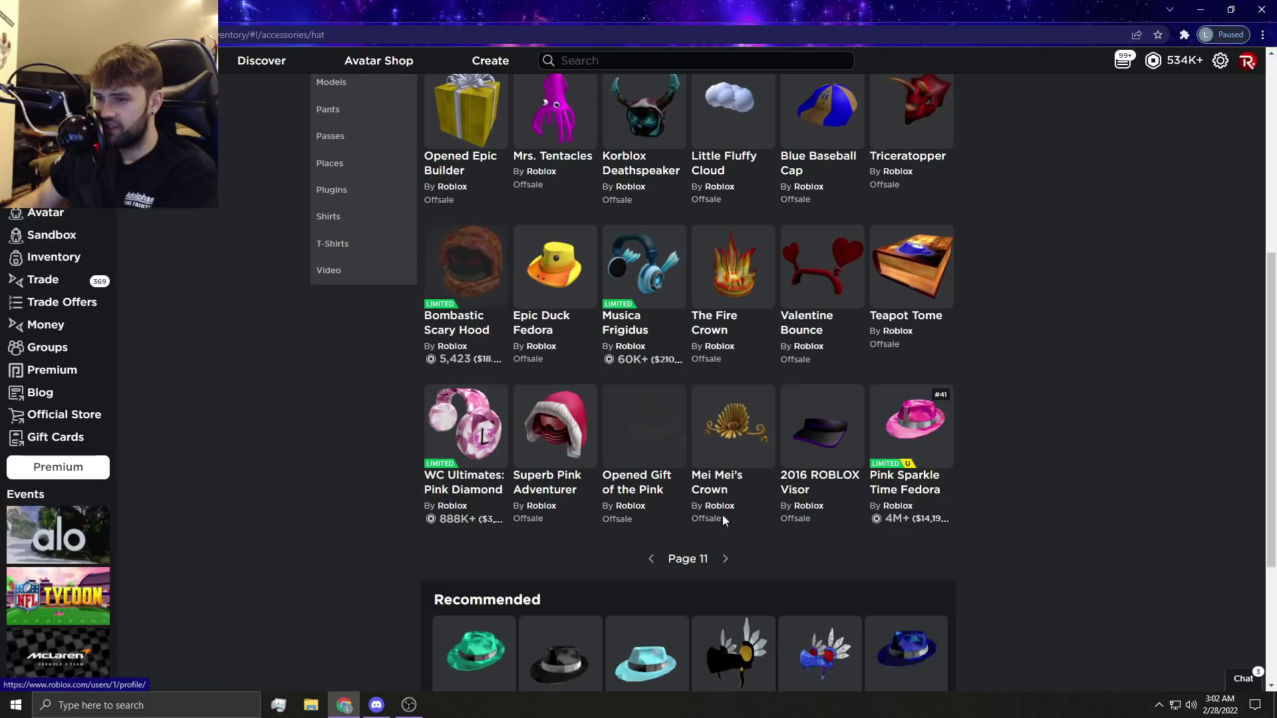
- Advance to page 12 and glance at Golden Eye and Sinister B., closing each tab
{"action": "left_click", "coordinate": [726, 559]}
{"action": "scroll", "coordinate": [1080, 292], "scroll_direction": "up", "scroll_amount": 5}
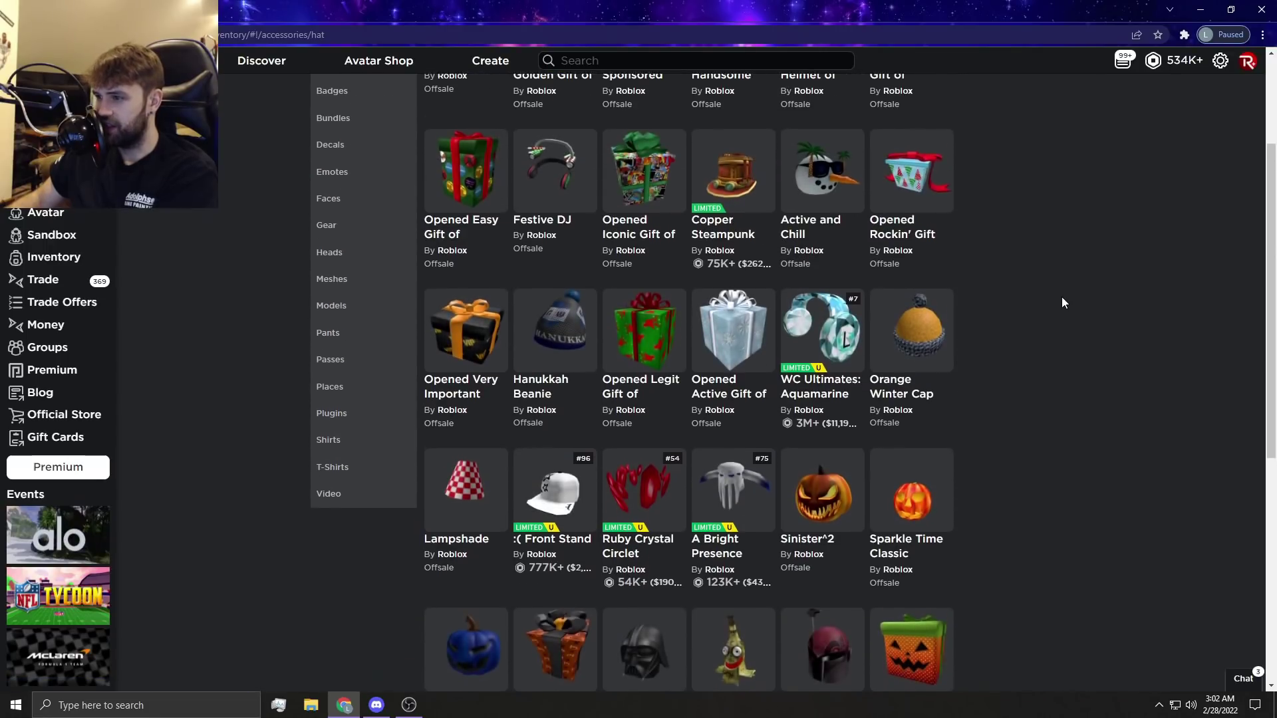
{"action": "scroll", "coordinate": [1066, 296], "scroll_direction": "up", "scroll_amount": 5}
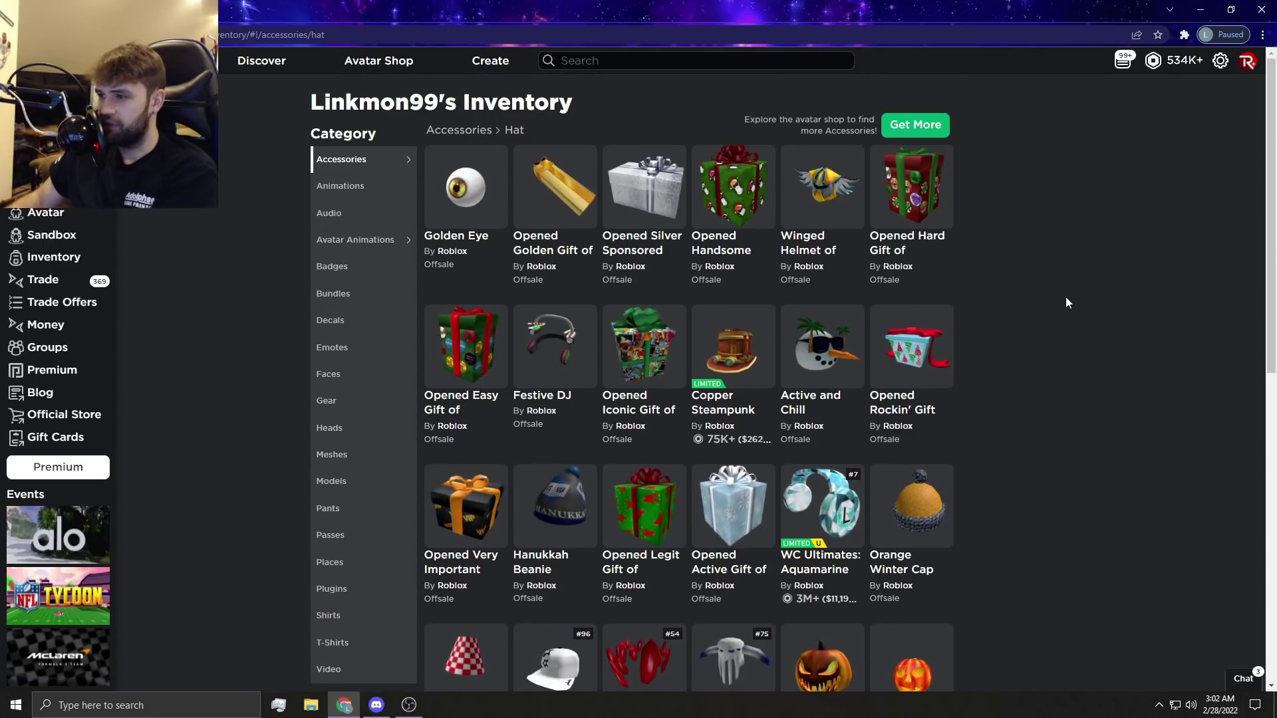
{"action": "left_click", "coordinate": [482, 195]}
{"action": "left_click", "coordinate": [269, 11]}
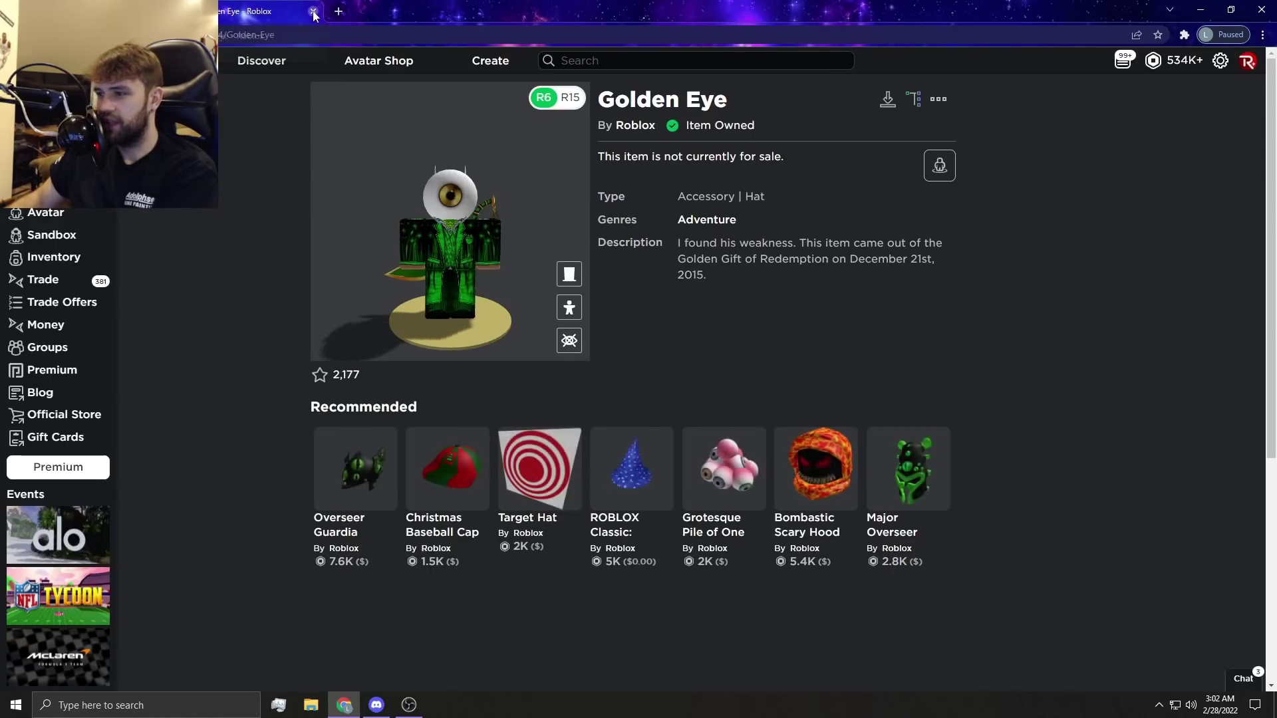
{"action": "left_click", "coordinate": [313, 11]}
{"action": "scroll", "coordinate": [843, 636], "scroll_direction": "down", "scroll_amount": 8}
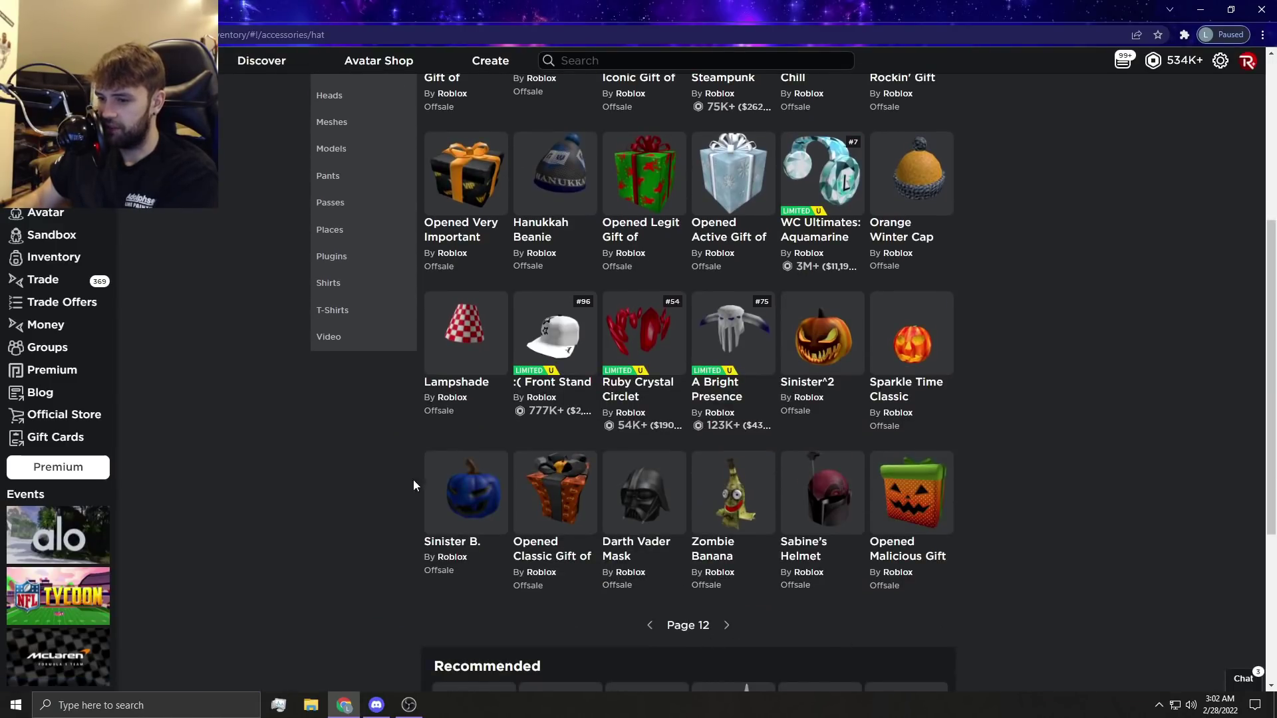
{"action": "mouse_move", "coordinate": [911, 337]}
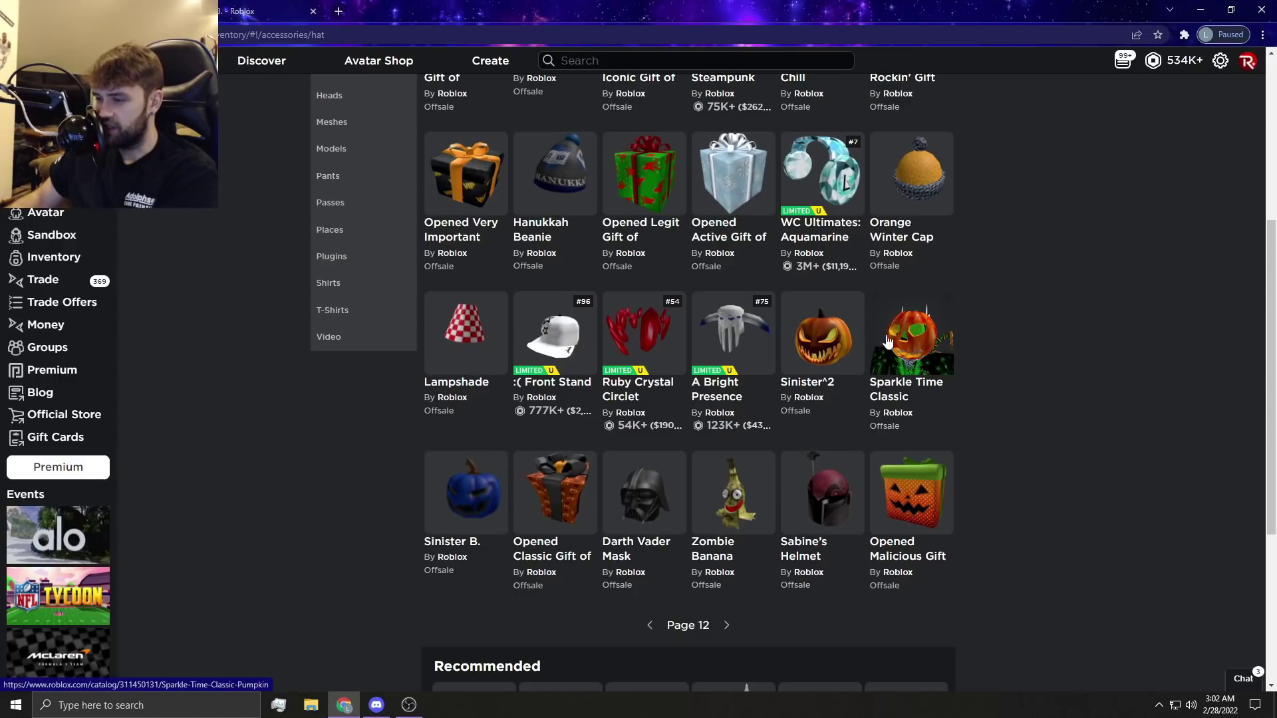
{"action": "left_click", "coordinate": [253, 10]}
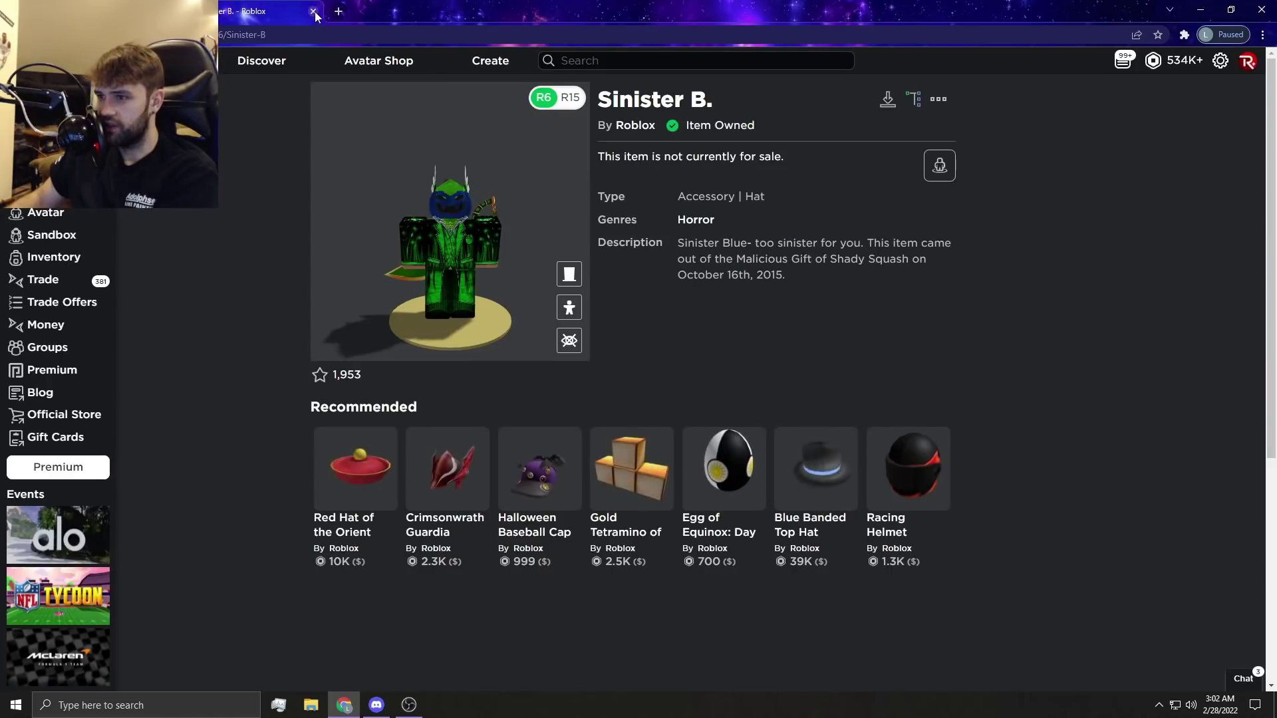
{"action": "key", "text": "ctrl+w"}
- Advance to page 13 and check the Helmet and Furious Anime Robot Prince tabs
{"action": "left_click", "coordinate": [726, 626]}
{"action": "scroll", "coordinate": [1031, 427], "scroll_direction": "up", "scroll_amount": 5}
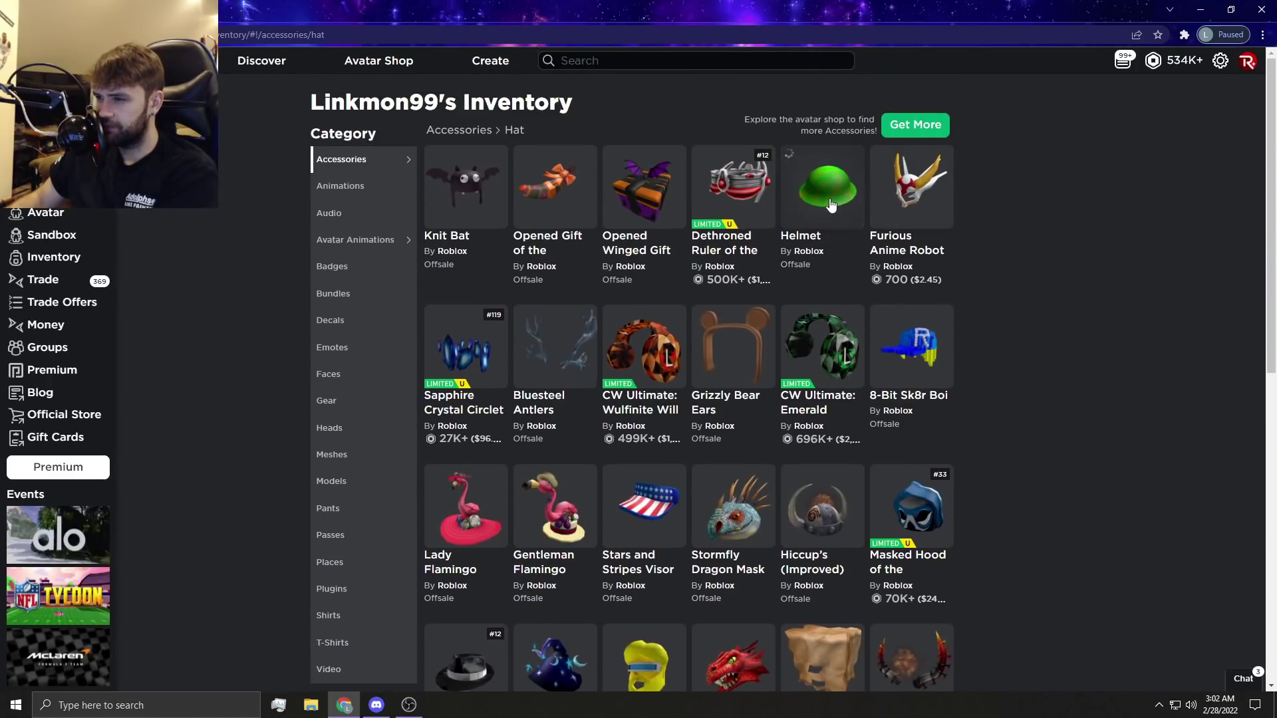
{"action": "middle_click", "coordinate": [831, 206]}
{"action": "left_click", "coordinate": [254, 10]}
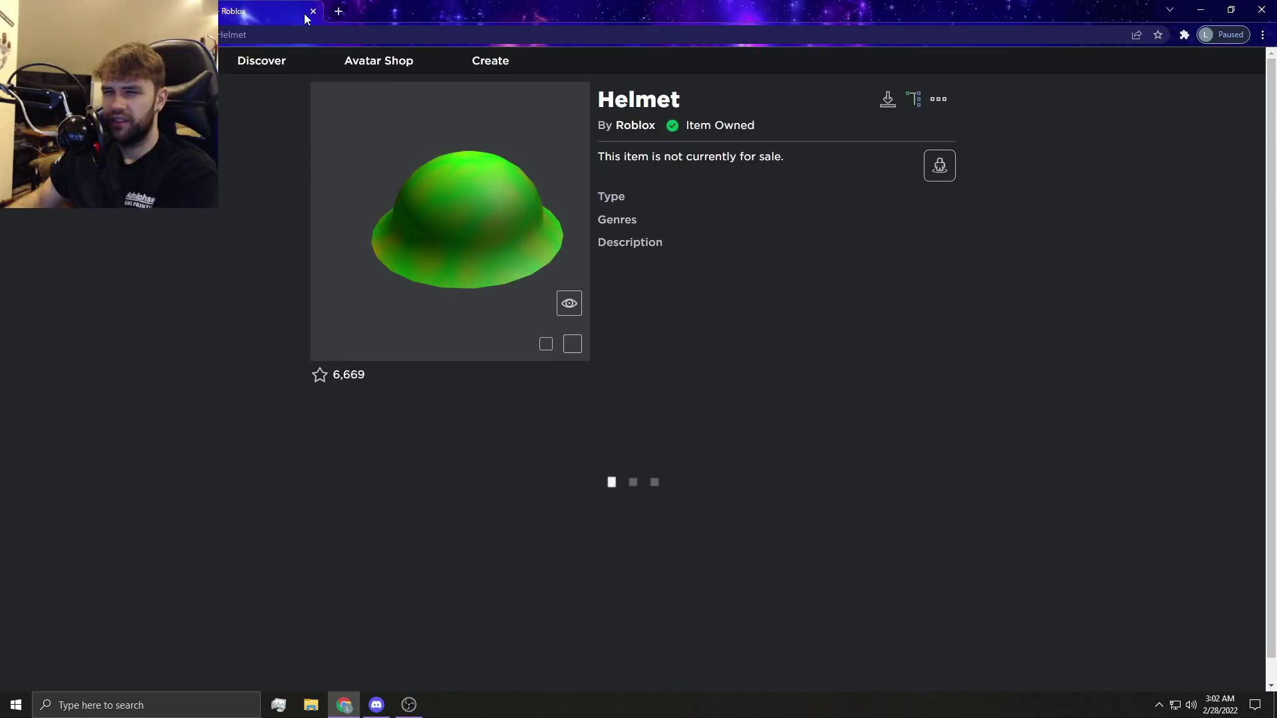
{"action": "left_click", "coordinate": [315, 12]}
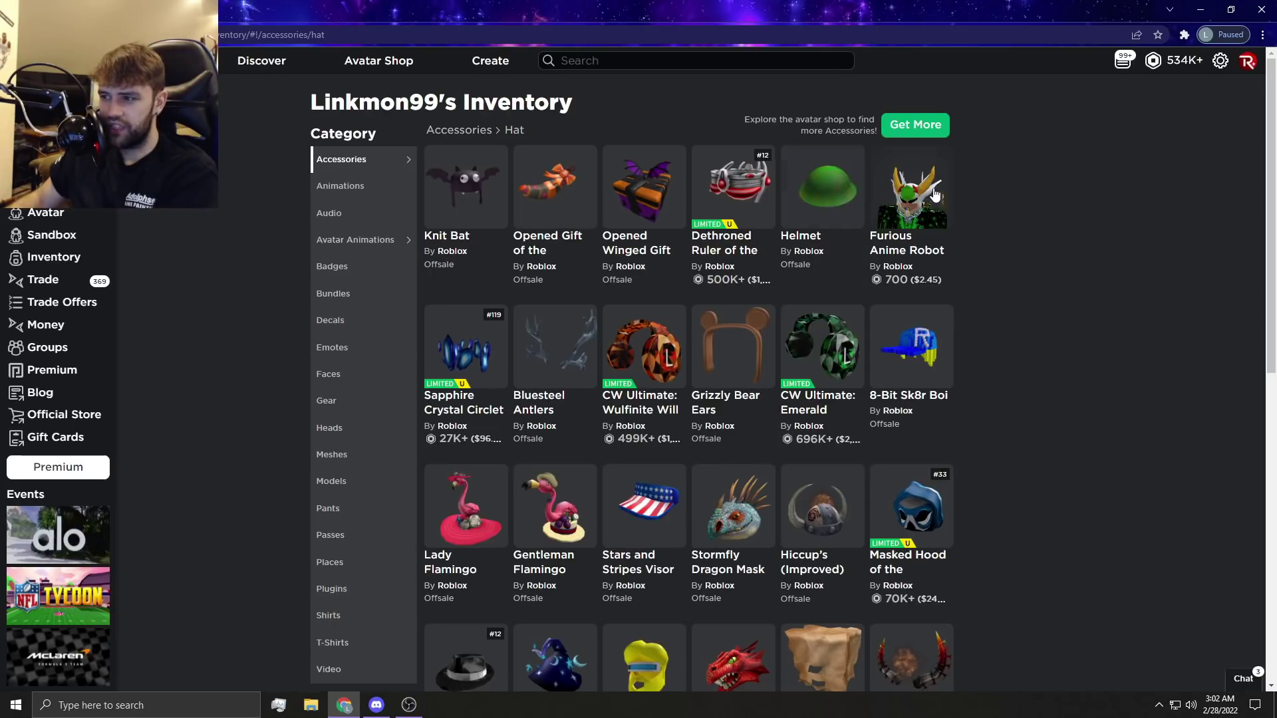
{"action": "left_click", "coordinate": [272, 7]}
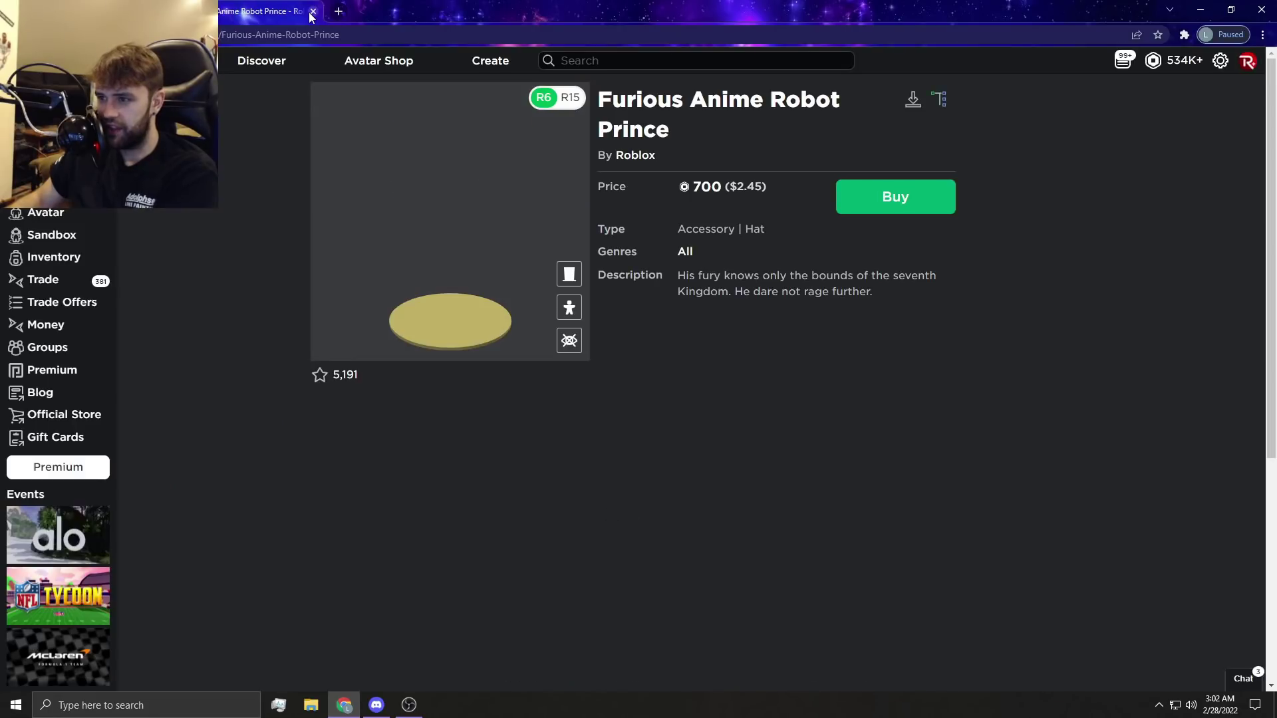
{"action": "left_click", "coordinate": [312, 12]}
{"action": "scroll", "coordinate": [1084, 431], "scroll_direction": "down", "scroll_amount": 3}
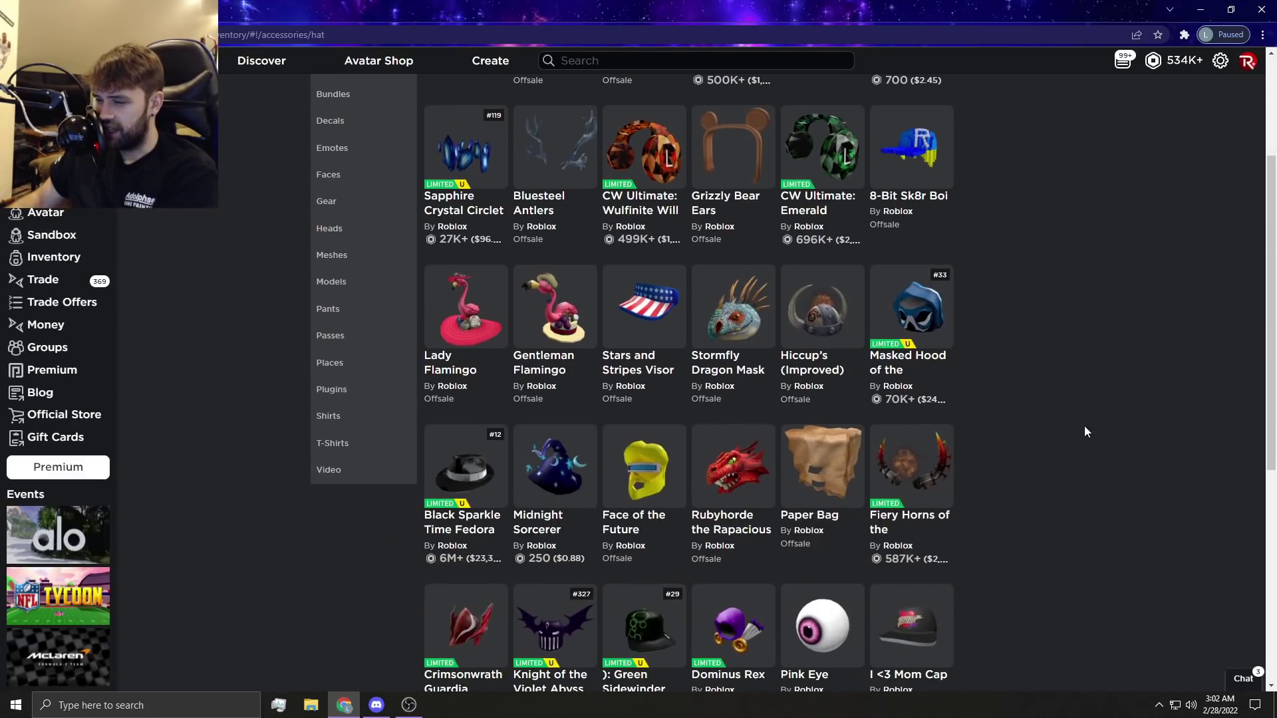
{"action": "scroll", "coordinate": [1072, 431], "scroll_direction": "down", "scroll_amount": 2}
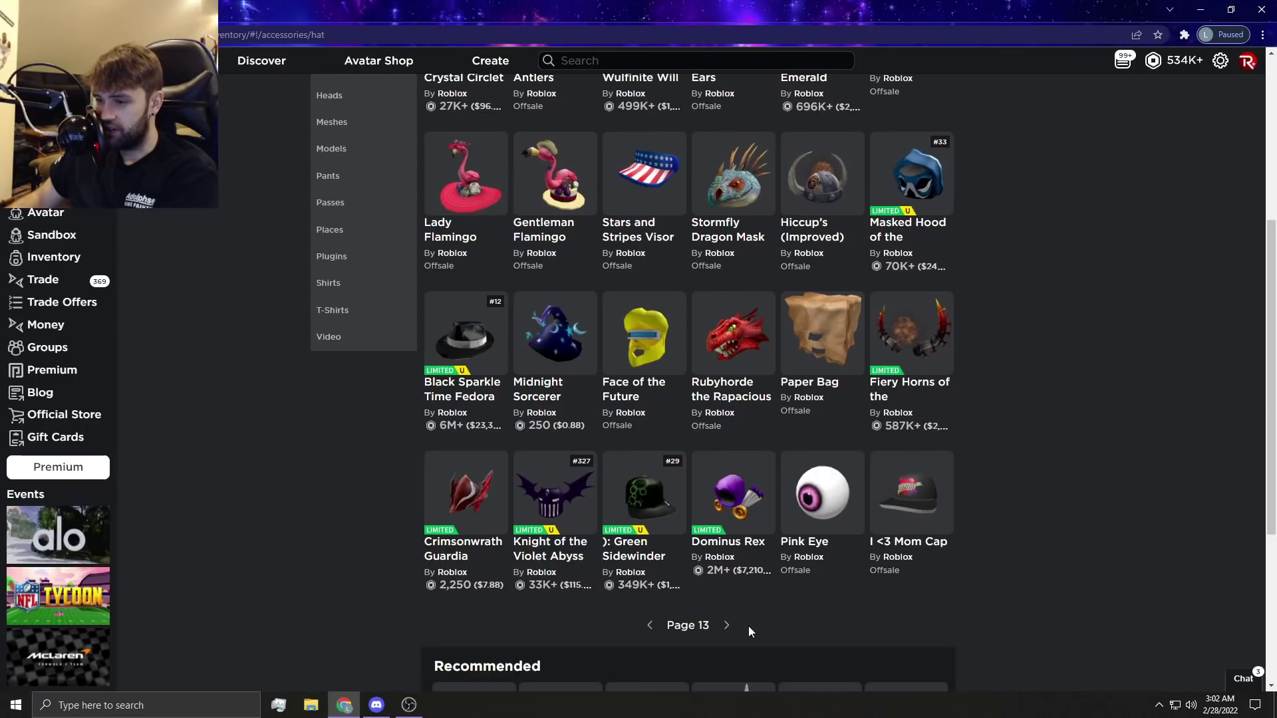
- View Pink Eye in a tab, then advance to page 14
{"action": "middle_click", "coordinate": [818, 506]}
{"action": "left_click", "coordinate": [359, 12]}
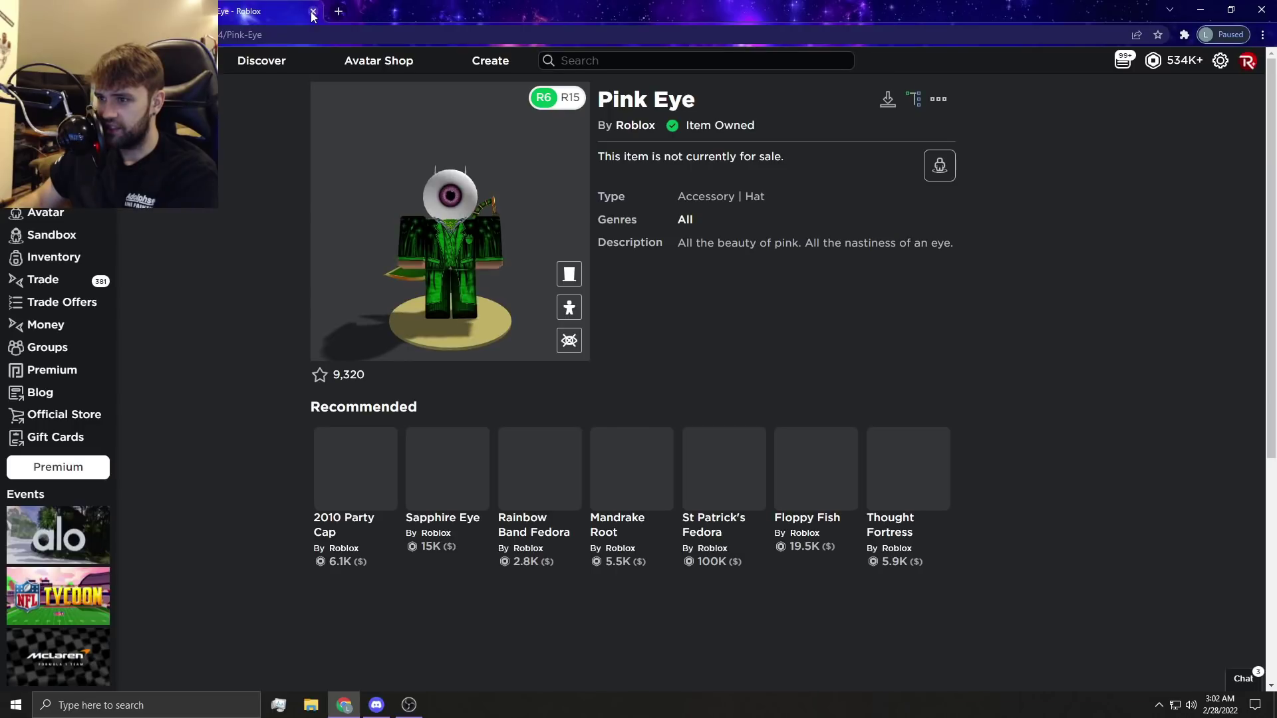
{"action": "left_click", "coordinate": [312, 12]}
{"action": "left_click", "coordinate": [727, 624]}
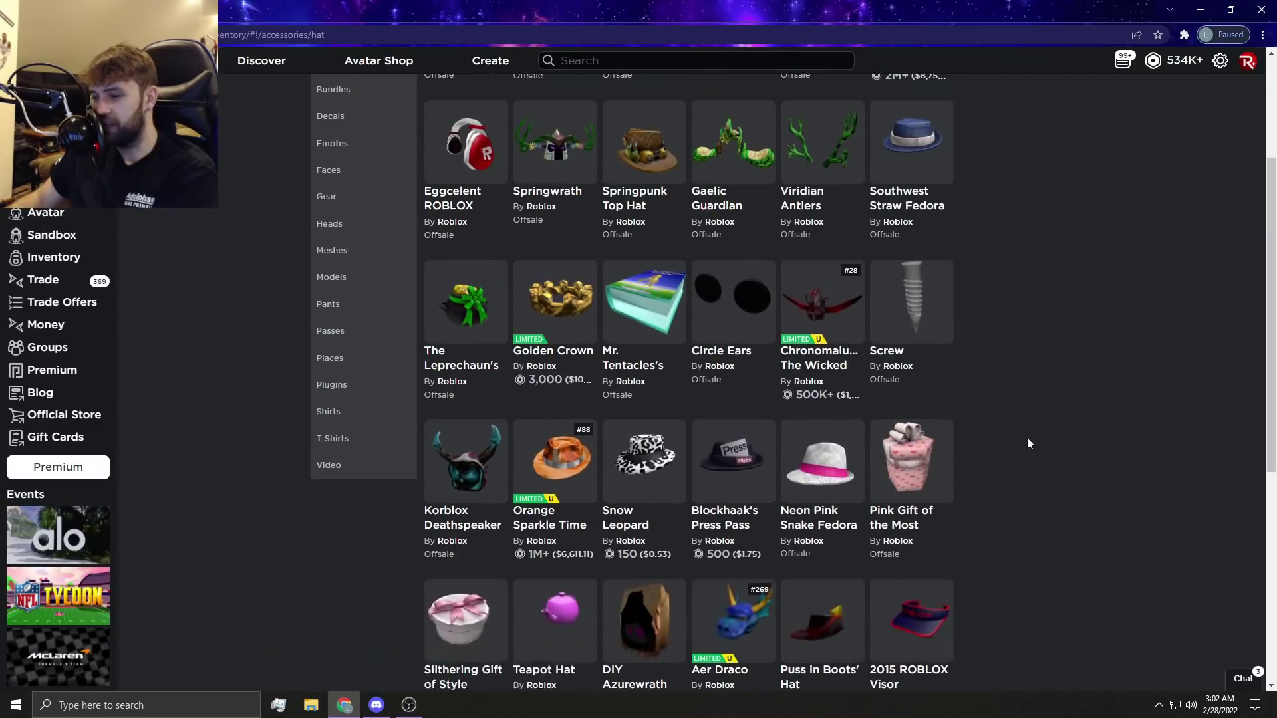
{"action": "scroll", "coordinate": [1040, 415], "scroll_direction": "up", "scroll_amount": 4}
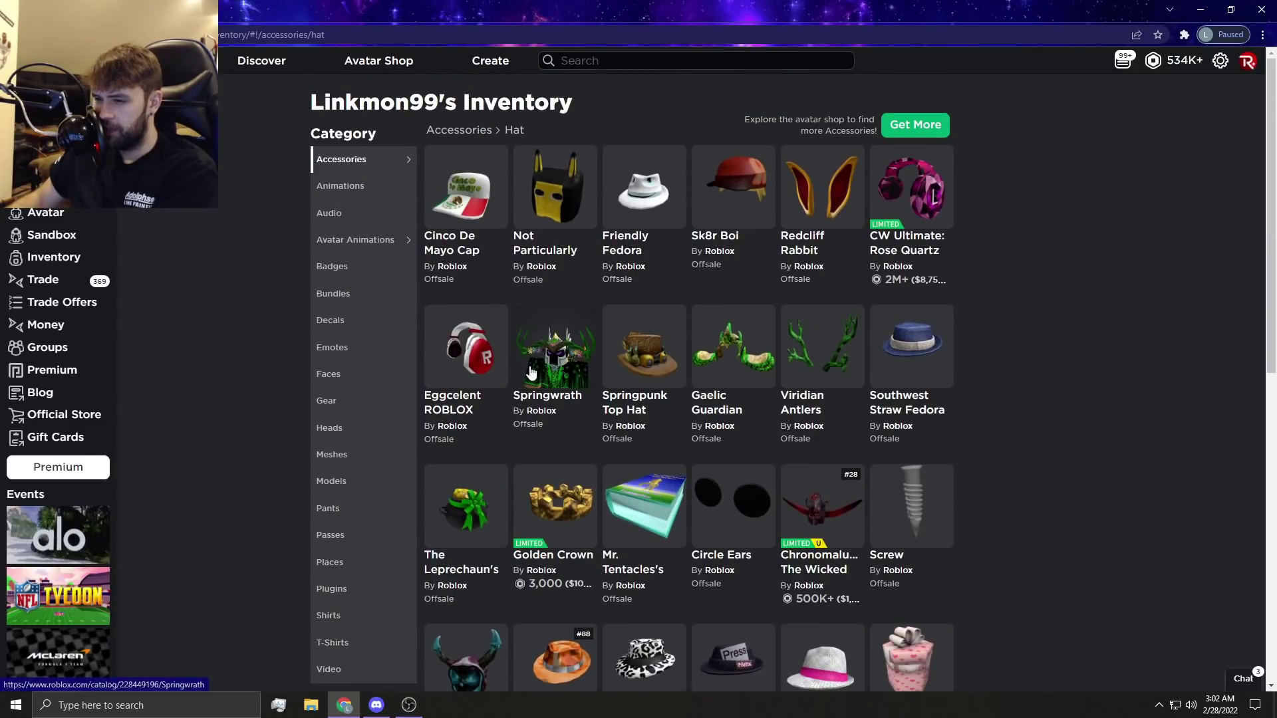
- Inspect Redcliff Rabbit, then advance to page 15
{"action": "left_click", "coordinate": [819, 194]}
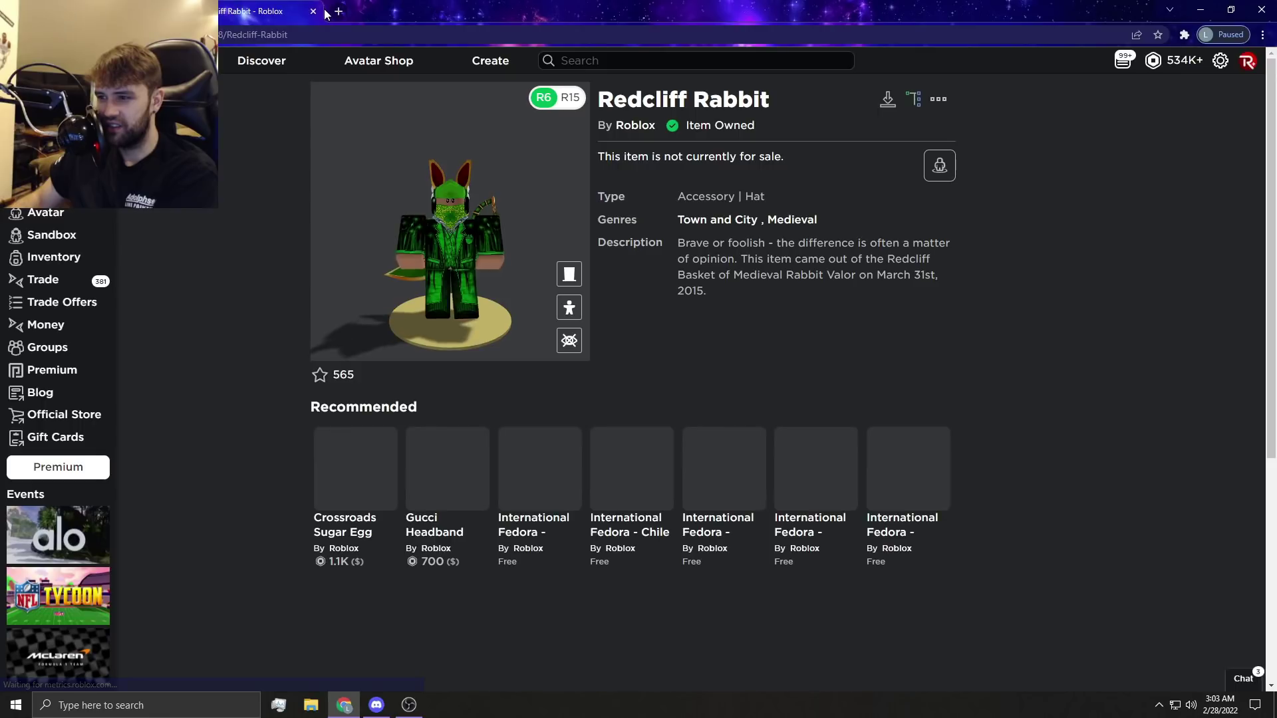
{"action": "key", "text": "alt+Left"}
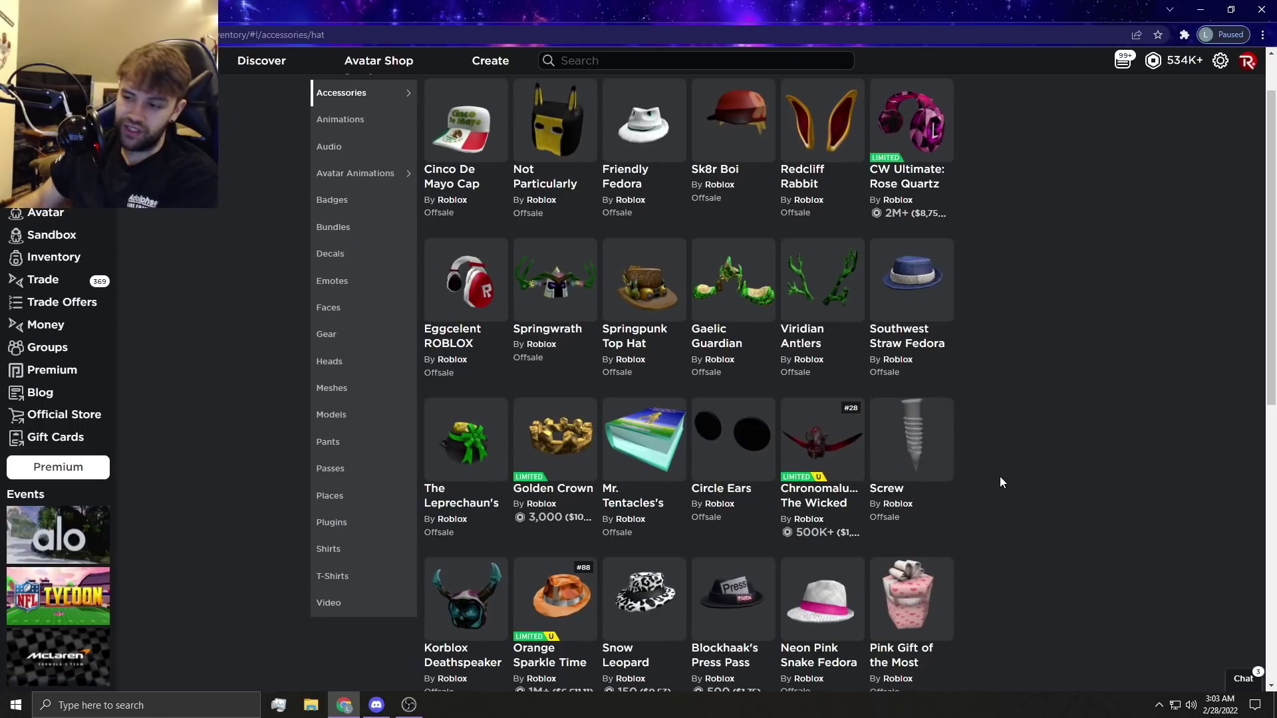
{"action": "scroll", "coordinate": [1000, 476], "scroll_direction": "down", "scroll_amount": 2}
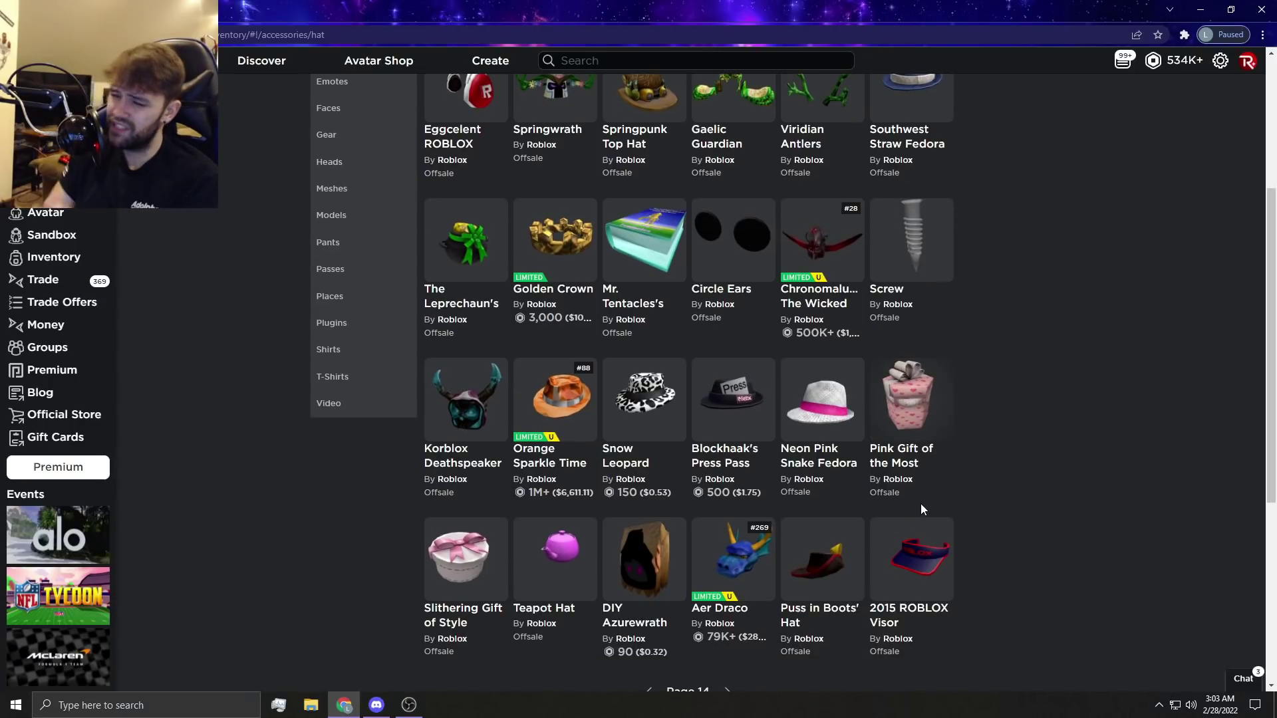
{"action": "scroll", "coordinate": [849, 529], "scroll_direction": "down", "scroll_amount": 3}
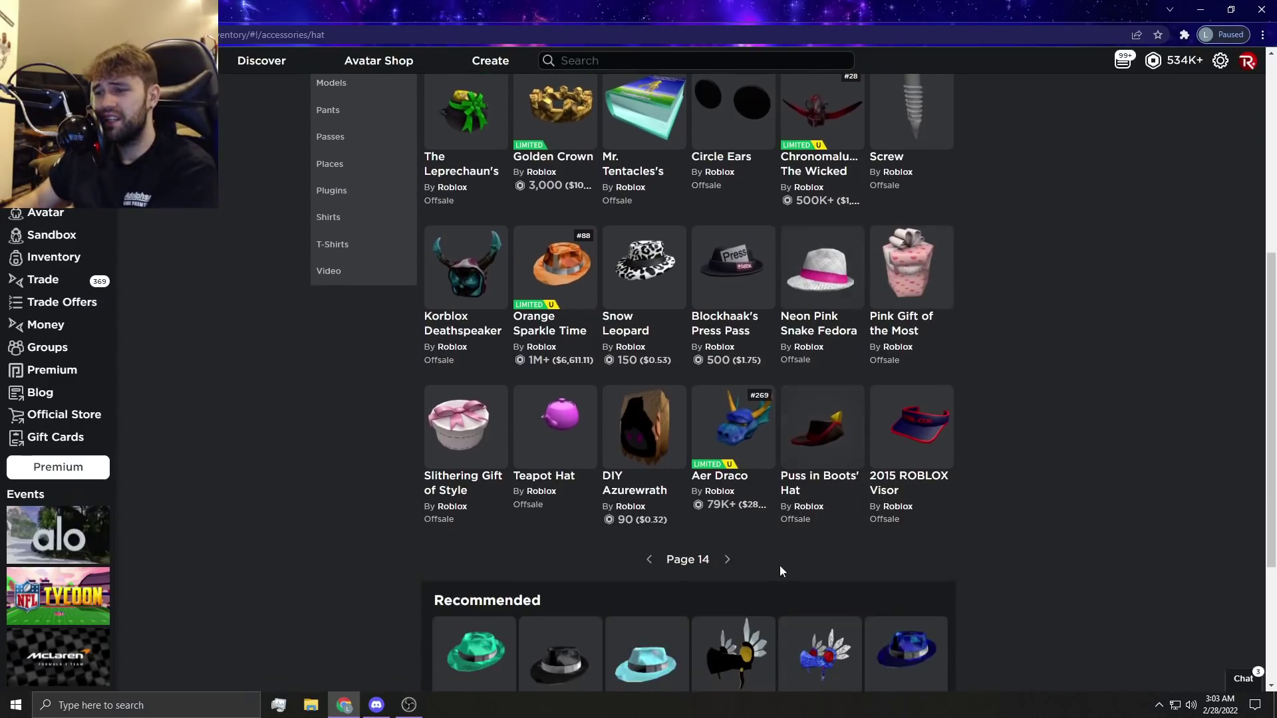
{"action": "left_click", "coordinate": [727, 561]}
{"action": "scroll", "coordinate": [1028, 412], "scroll_direction": "up", "scroll_amount": 3}
{"action": "scroll", "coordinate": [1022, 416], "scroll_direction": "up", "scroll_amount": 3}
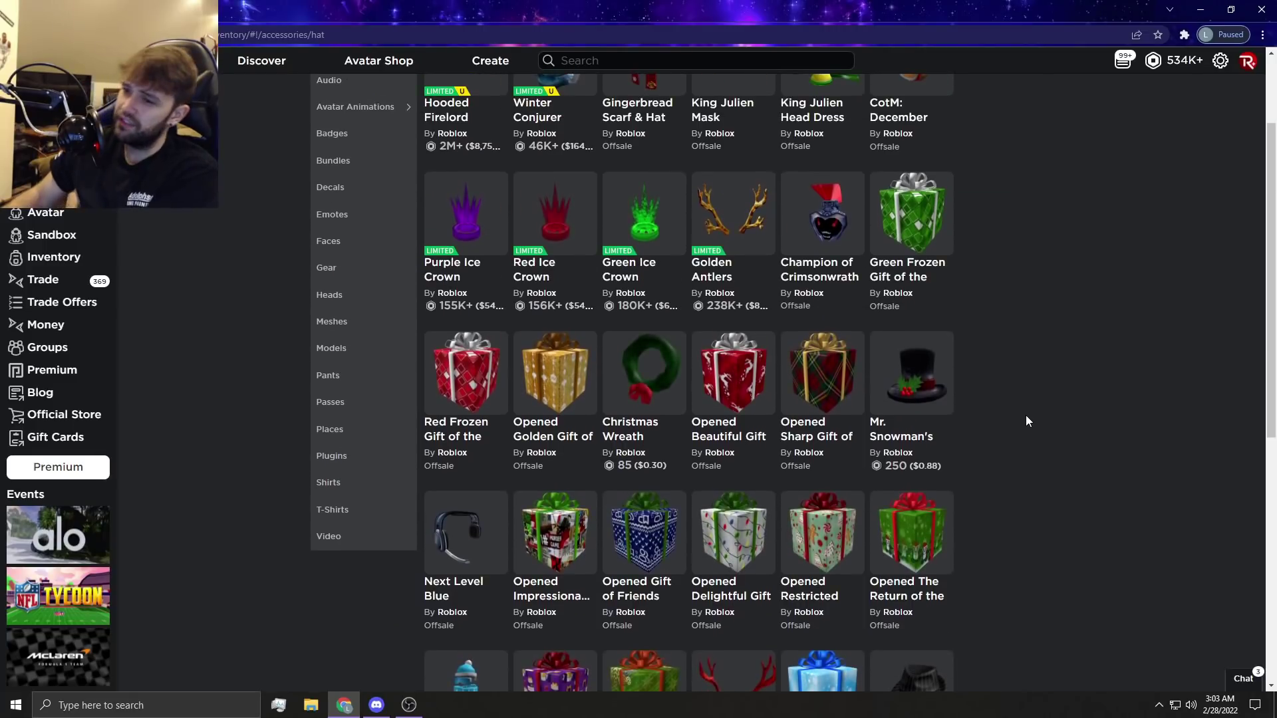
{"action": "scroll", "coordinate": [1013, 434], "scroll_direction": "up", "scroll_amount": 1}
{"action": "scroll", "coordinate": [1010, 437], "scroll_direction": "up", "scroll_amount": 2}
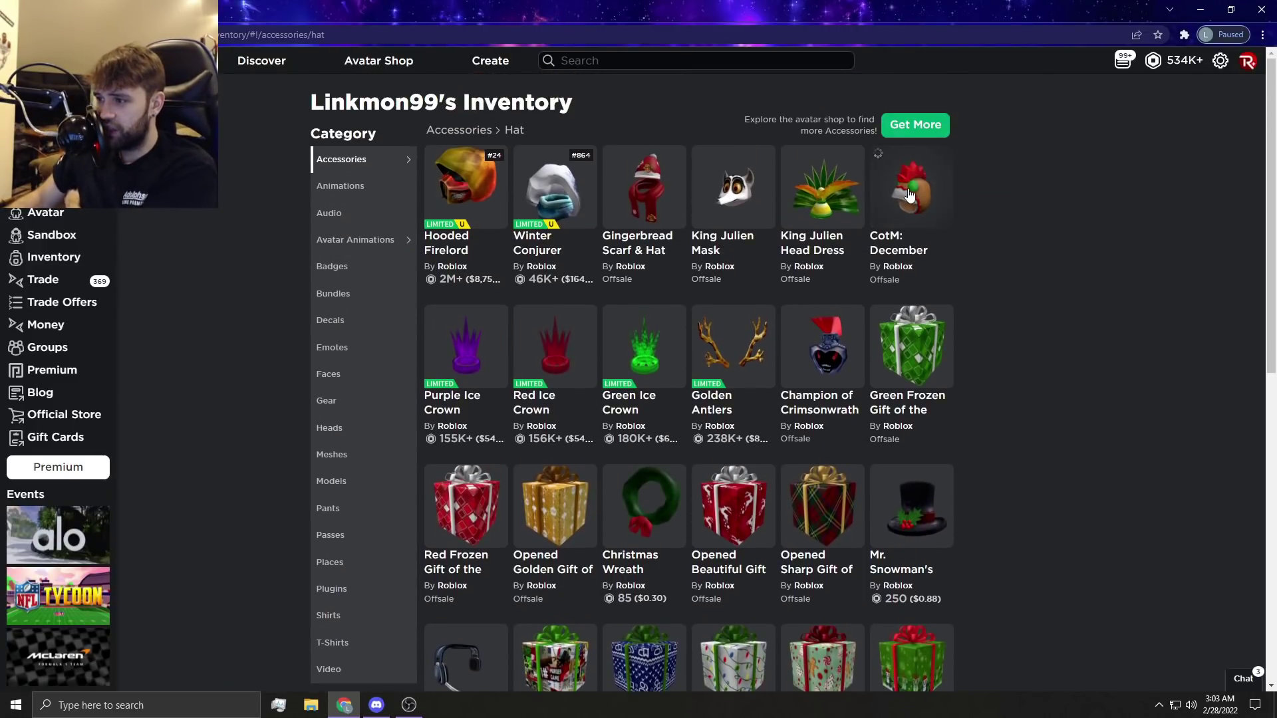
- View CotM: December Gingerbread Chicken, then page ahead through pages 16 and 17
{"action": "left_click", "coordinate": [910, 194]}
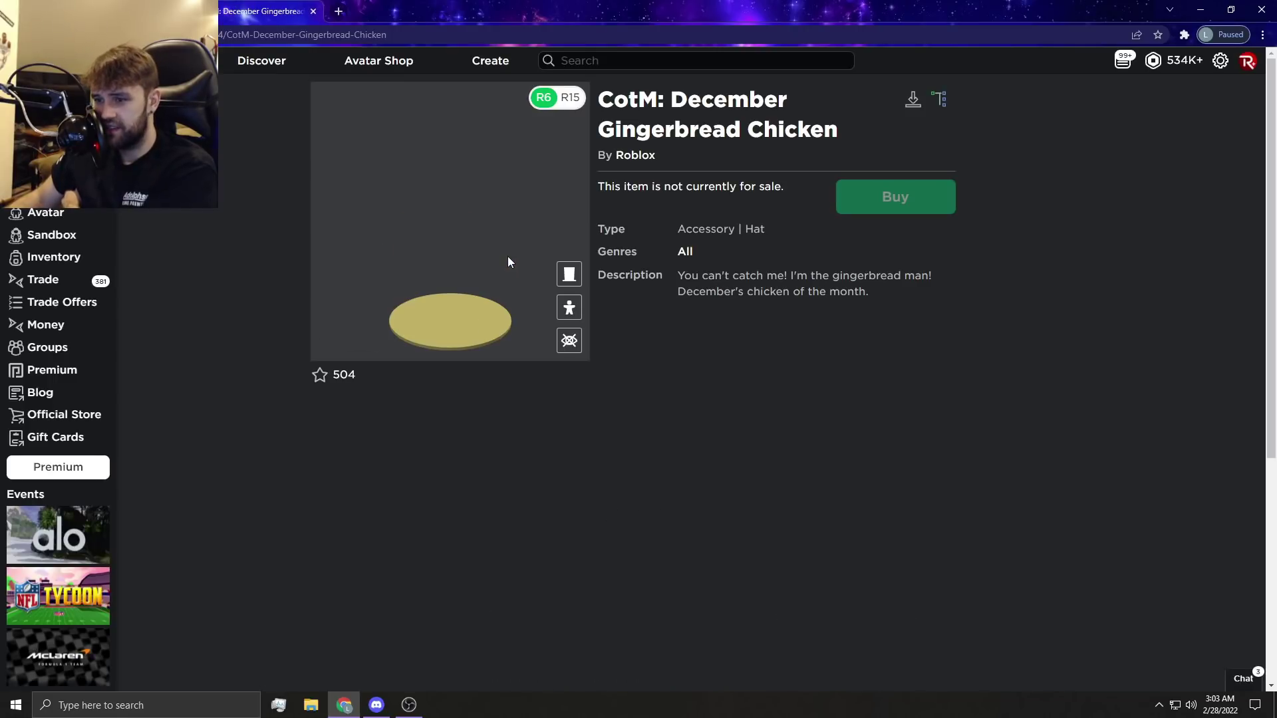
{"action": "key", "text": "alt+Left"}
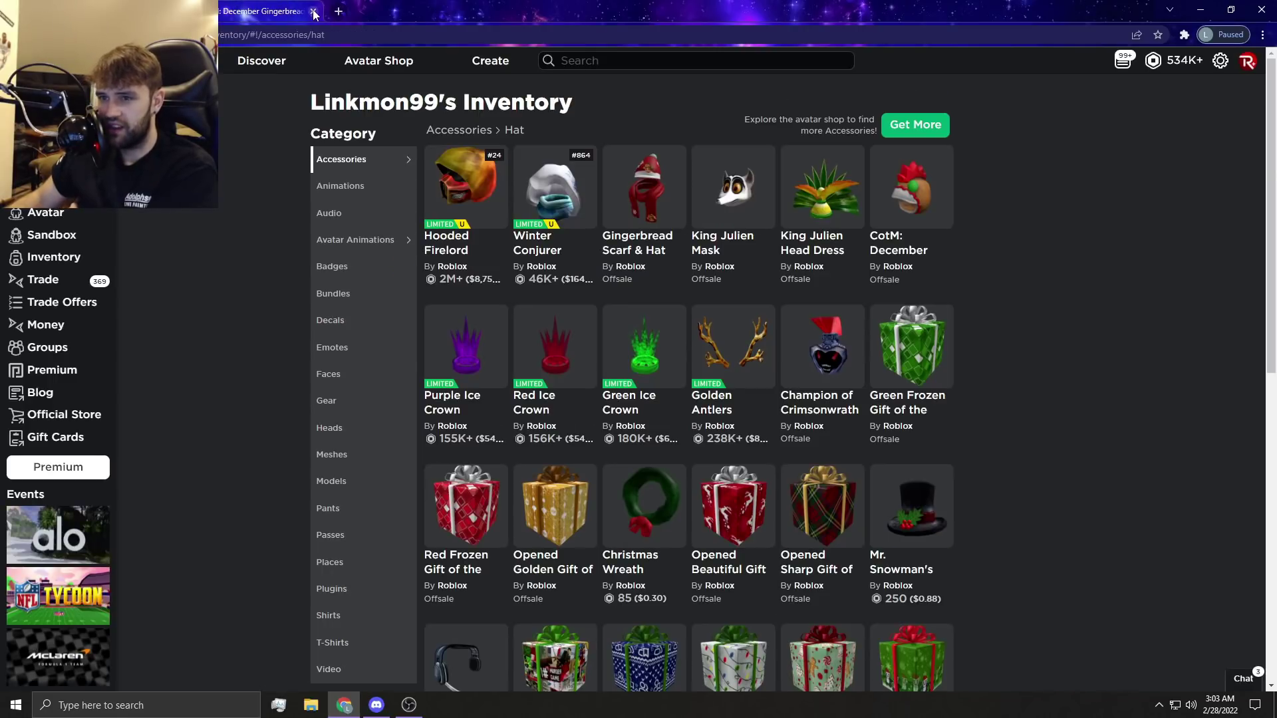
{"action": "scroll", "coordinate": [774, 426], "scroll_direction": "down", "scroll_amount": 5}
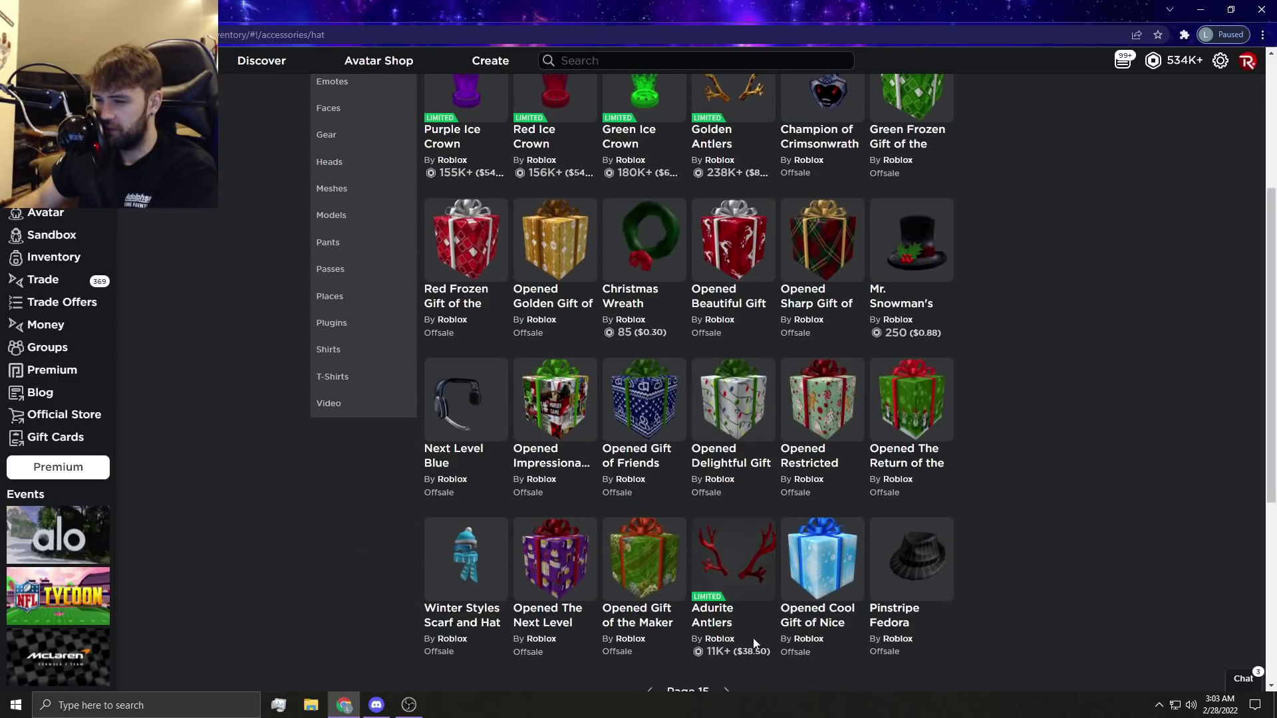
{"action": "left_click", "coordinate": [729, 692]}
{"action": "scroll", "coordinate": [999, 405], "scroll_direction": "up", "scroll_amount": 3}
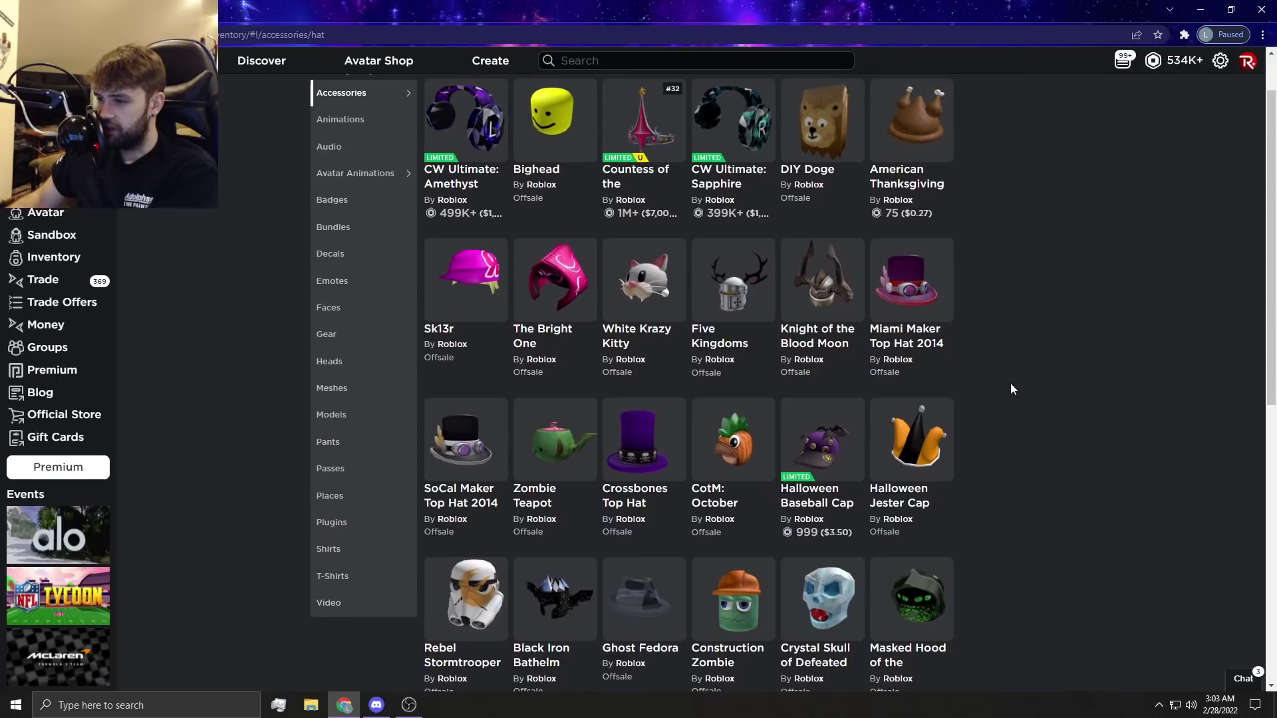
{"action": "scroll", "coordinate": [989, 376], "scroll_direction": "up", "scroll_amount": 2}
{"action": "scroll", "coordinate": [987, 374], "scroll_direction": "down", "scroll_amount": 3}
{"action": "scroll", "coordinate": [987, 374], "scroll_direction": "down", "scroll_amount": 1}
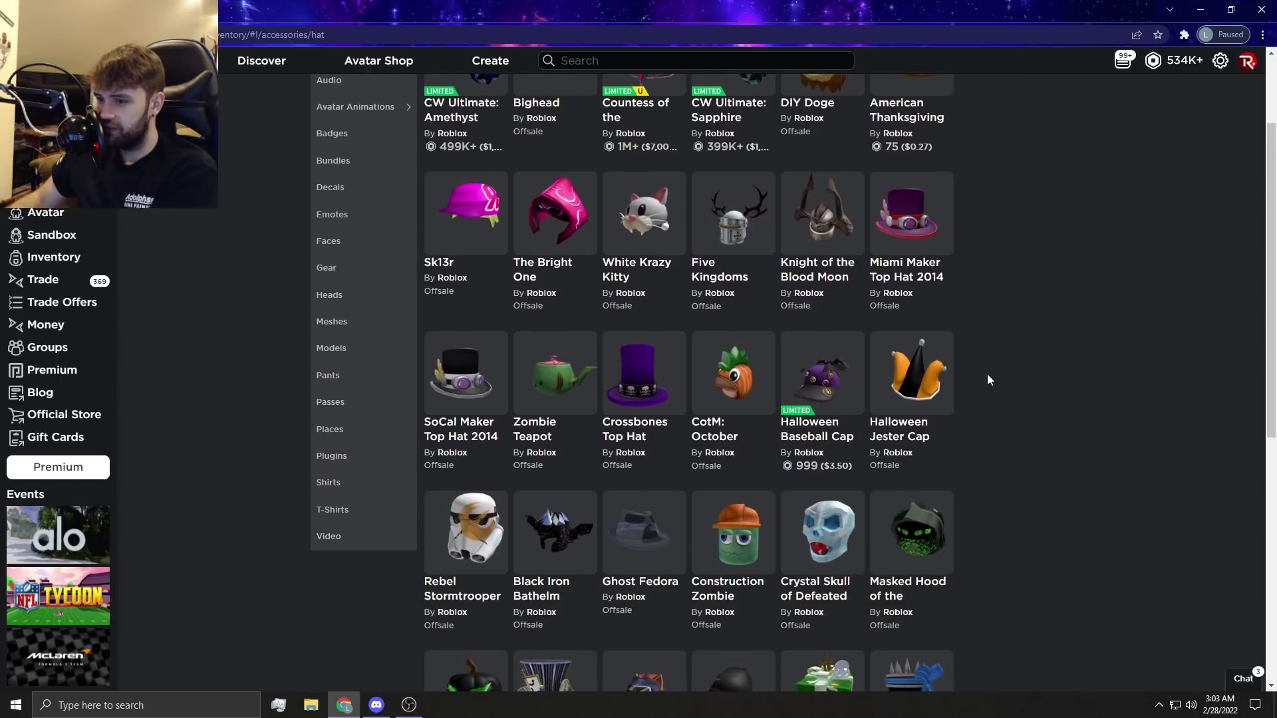
{"action": "scroll", "coordinate": [986, 374], "scroll_direction": "down", "scroll_amount": 2}
{"action": "scroll", "coordinate": [987, 375], "scroll_direction": "down", "scroll_amount": 1}
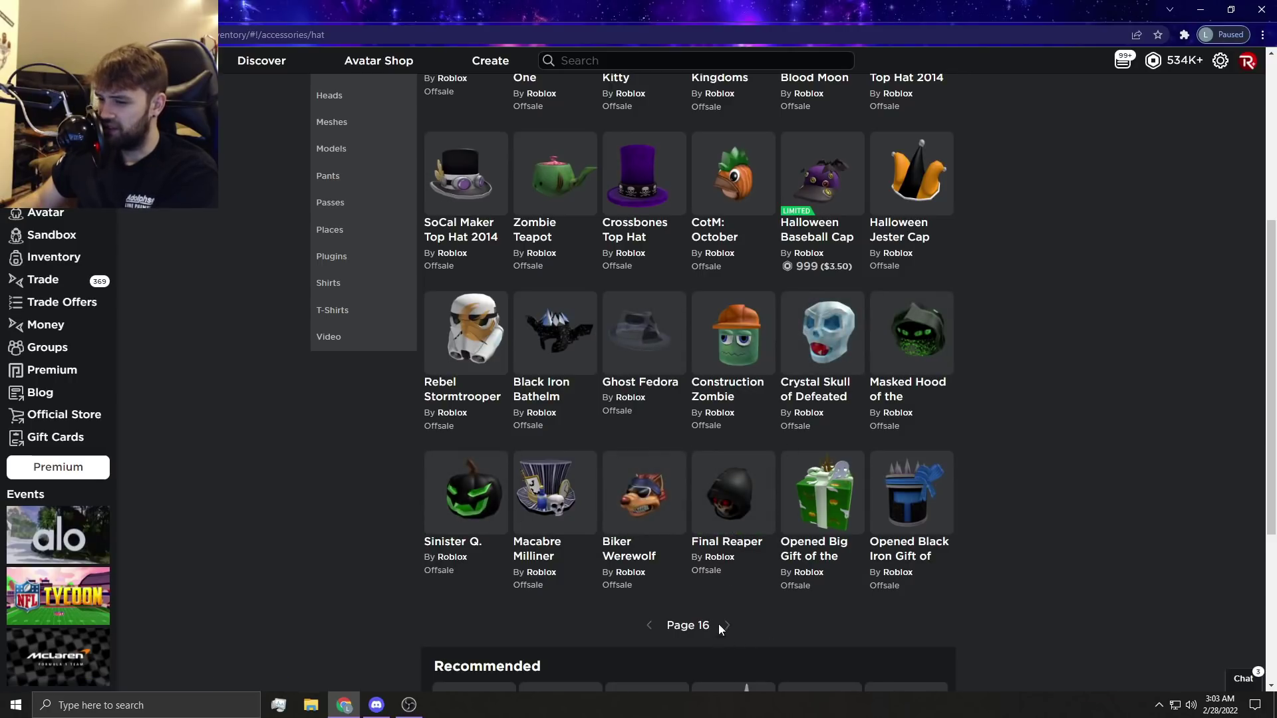
{"action": "left_click", "coordinate": [727, 624]}
{"action": "scroll", "coordinate": [961, 454], "scroll_direction": "up", "scroll_amount": 3}
{"action": "scroll", "coordinate": [960, 452], "scroll_direction": "up", "scroll_amount": 3}
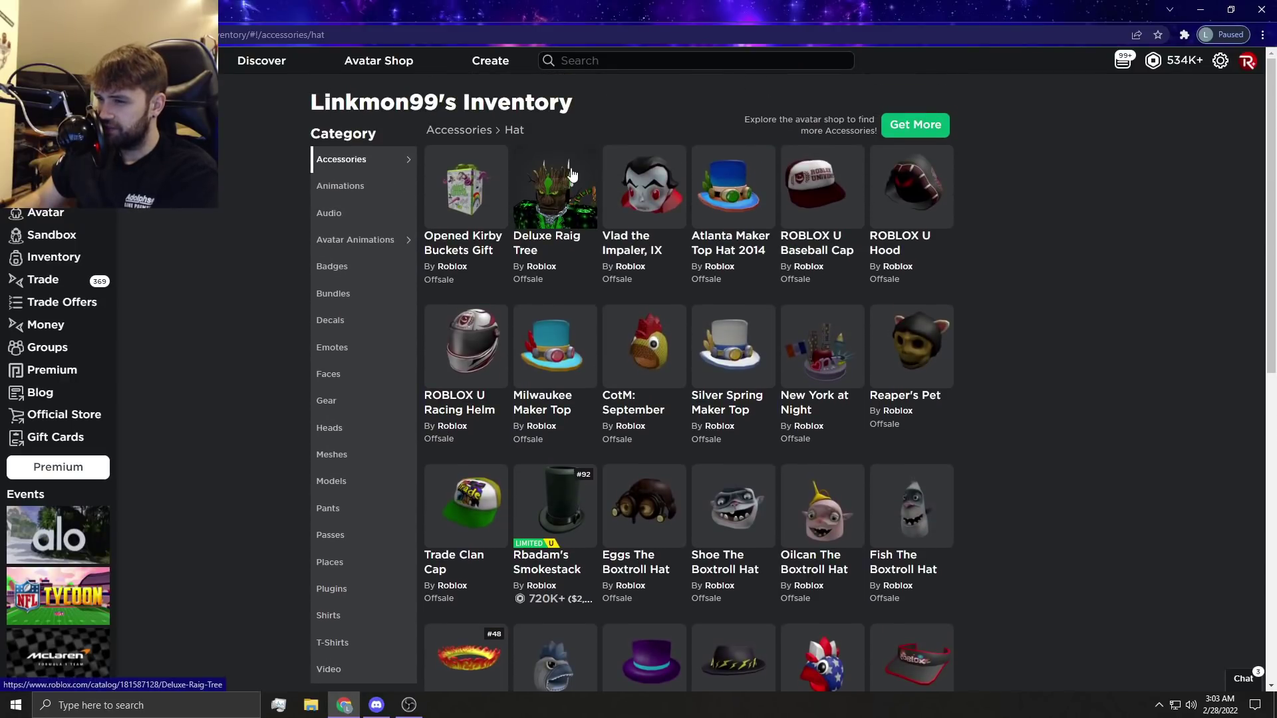
- Inspect ROBLOX U Hood and Disney XD Mystery Morphing Mask, rotating each avatar preview
{"action": "middle_click", "coordinate": [910, 188]}
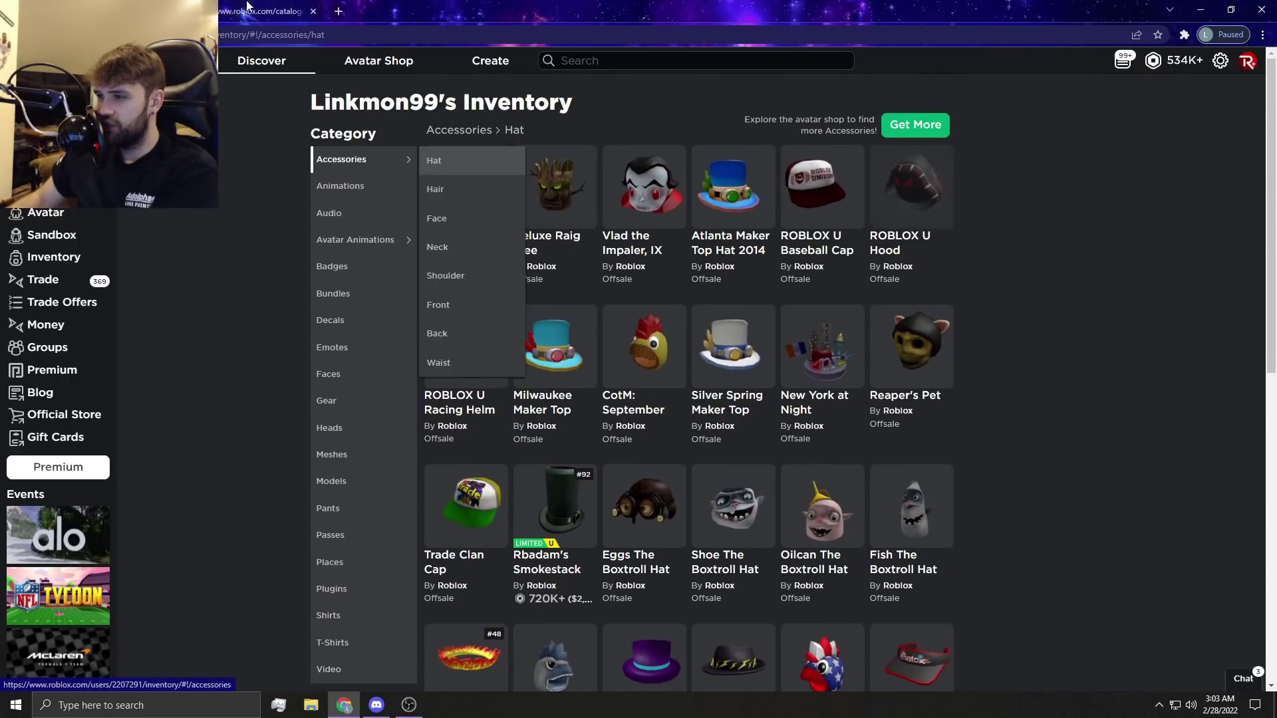
{"action": "left_click", "coordinate": [269, 11]}
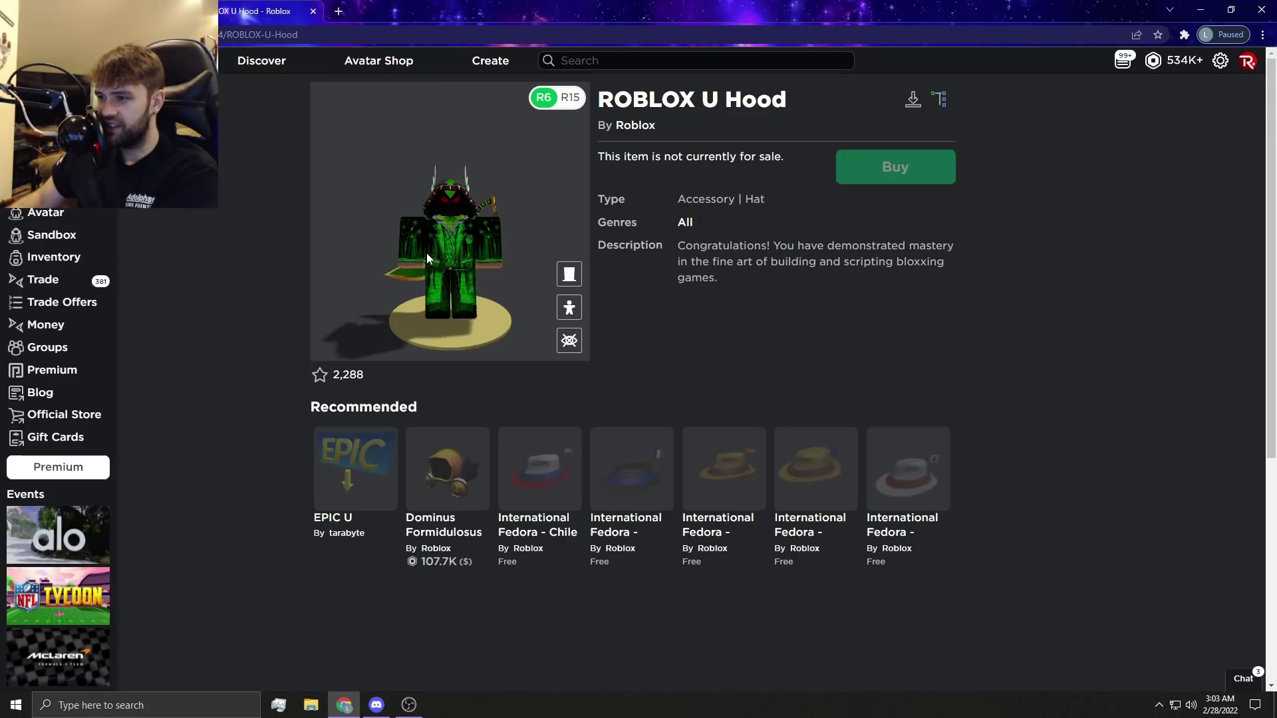
{"action": "mouse_move", "coordinate": [422, 249]}
{"action": "left_mouse_down"}
{"action": "mouse_move", "coordinate": [449, 244]}
{"action": "mouse_move", "coordinate": [444, 255]}
{"action": "left_mouse_up"}
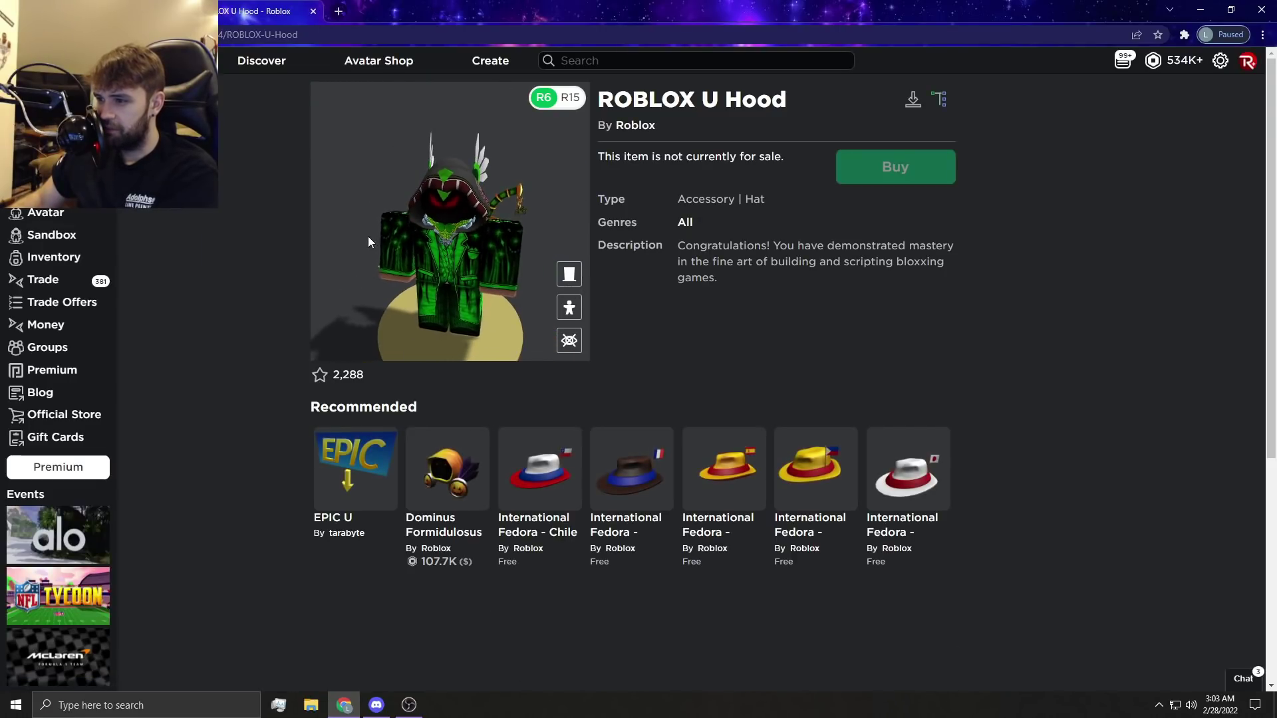
{"action": "key", "text": "alt+Left"}
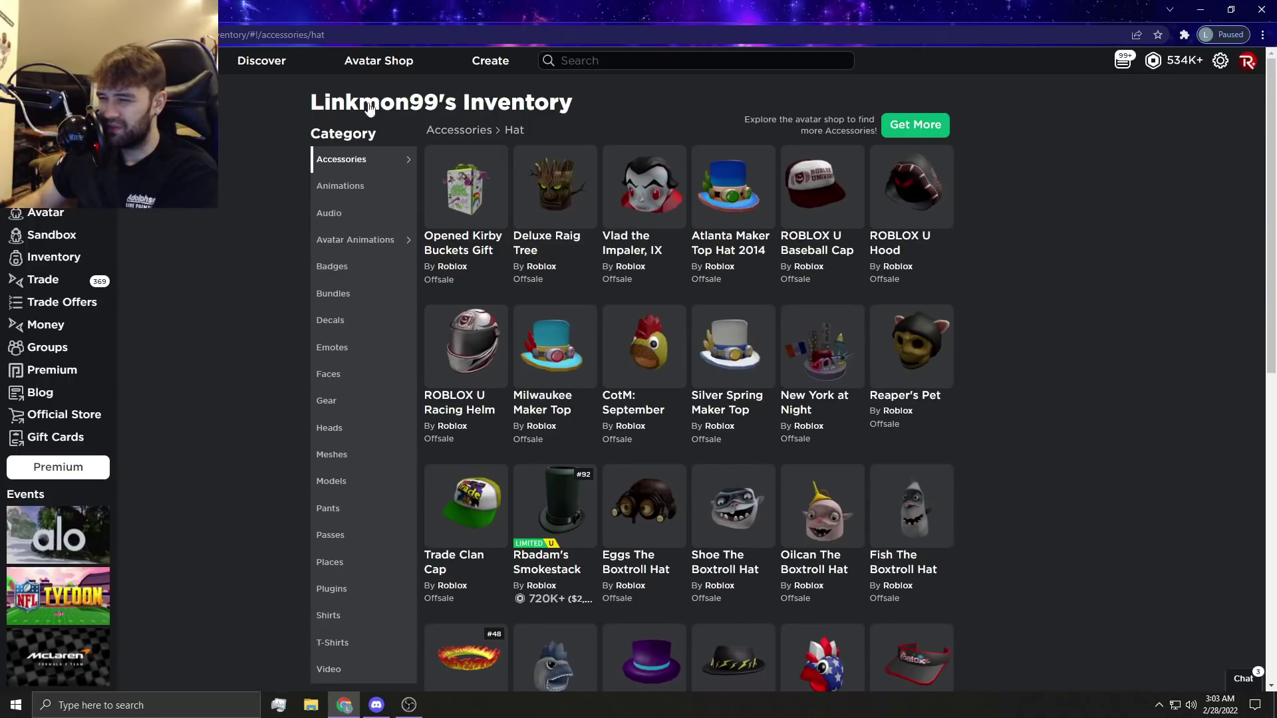
{"action": "scroll", "coordinate": [1051, 371], "scroll_direction": "down", "scroll_amount": 3}
{"action": "scroll", "coordinate": [1035, 380], "scroll_direction": "down", "scroll_amount": 3}
{"action": "scroll", "coordinate": [1034, 382], "scroll_direction": "down", "scroll_amount": 2}
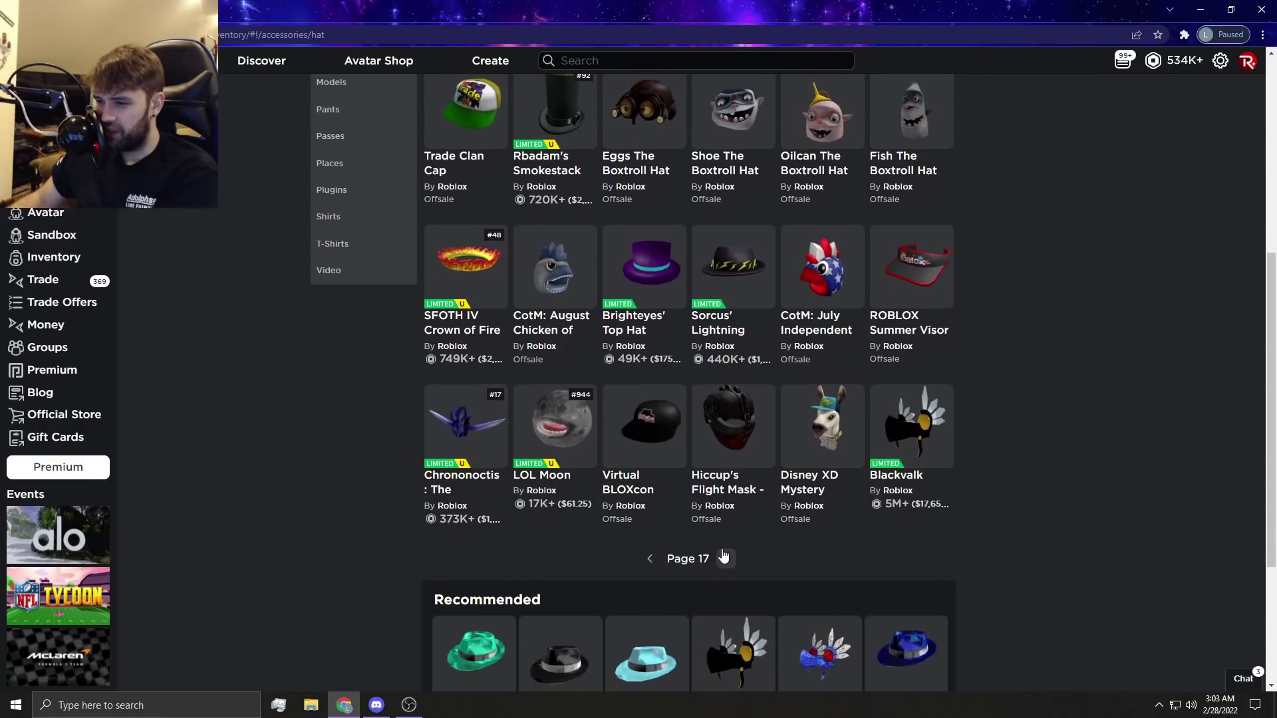
{"action": "left_click", "coordinate": [817, 429]}
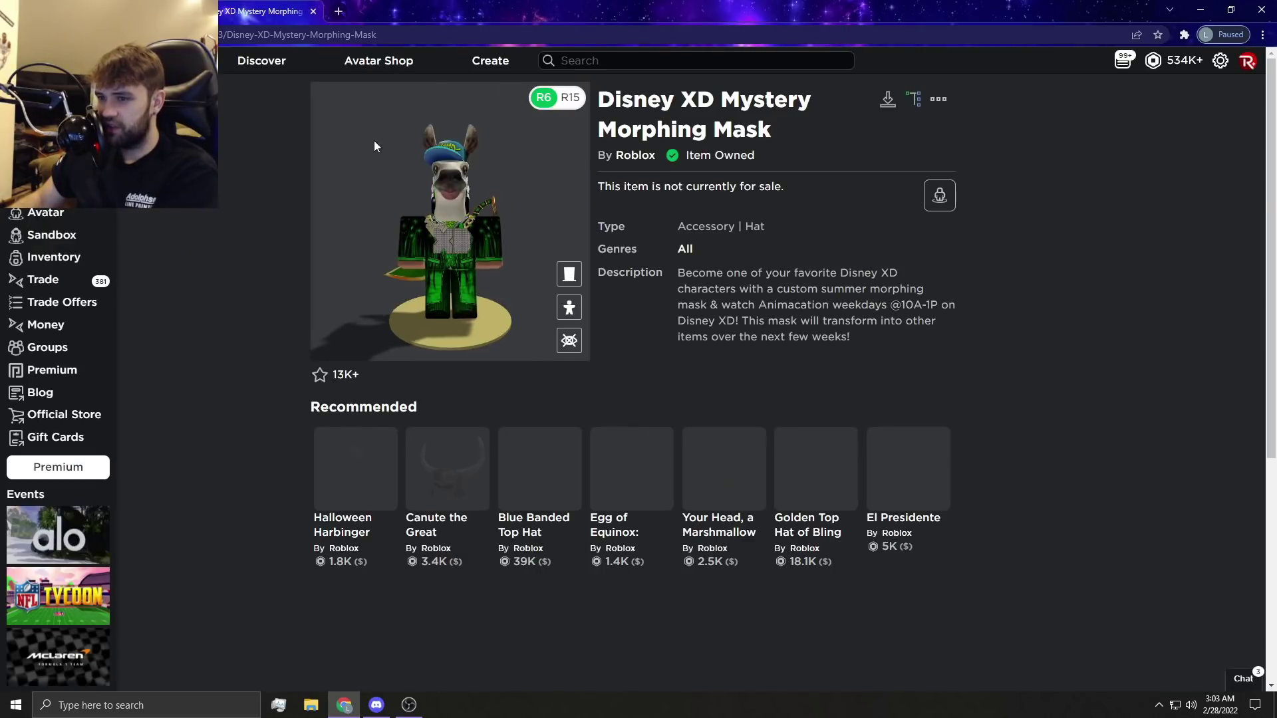
{"action": "left_click_drag", "start_coordinate": [377, 145], "coordinate": [434, 191]}
{"action": "key", "text": "alt+Left"}
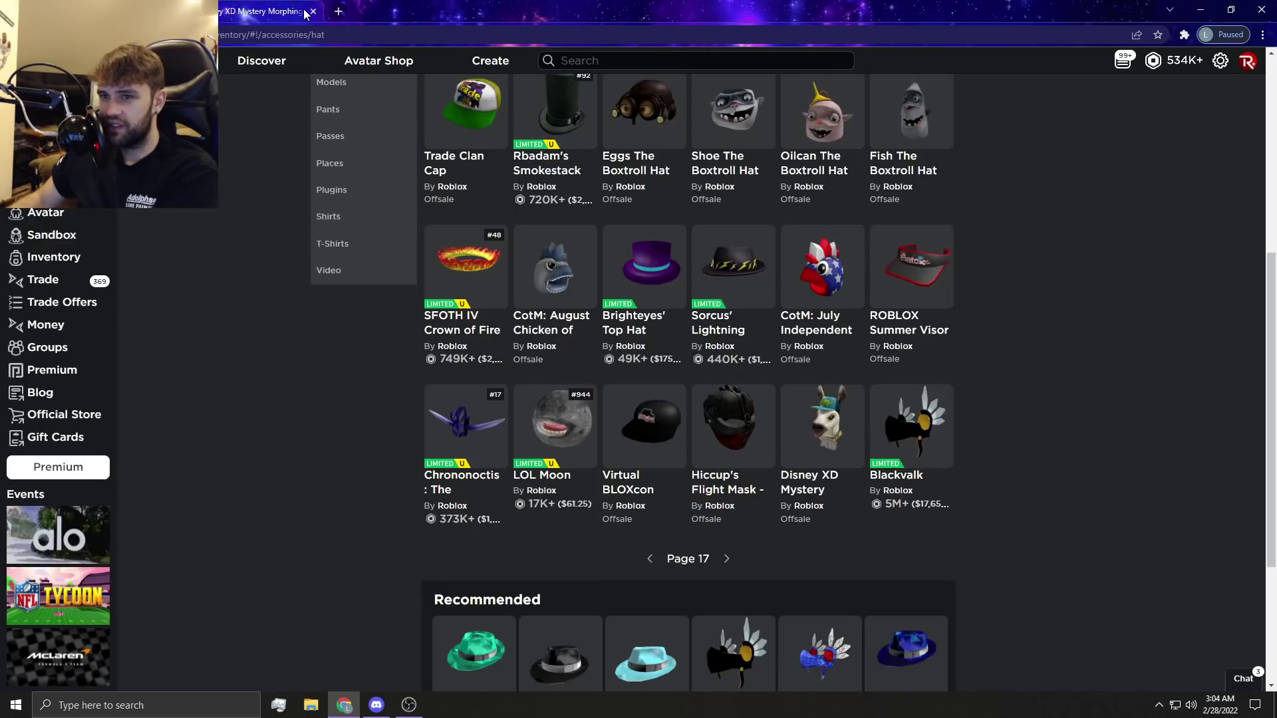
- Advance to page 18 and check CotM: June World Cluck and the May chicken hat in tabs
{"action": "left_click", "coordinate": [727, 560]}
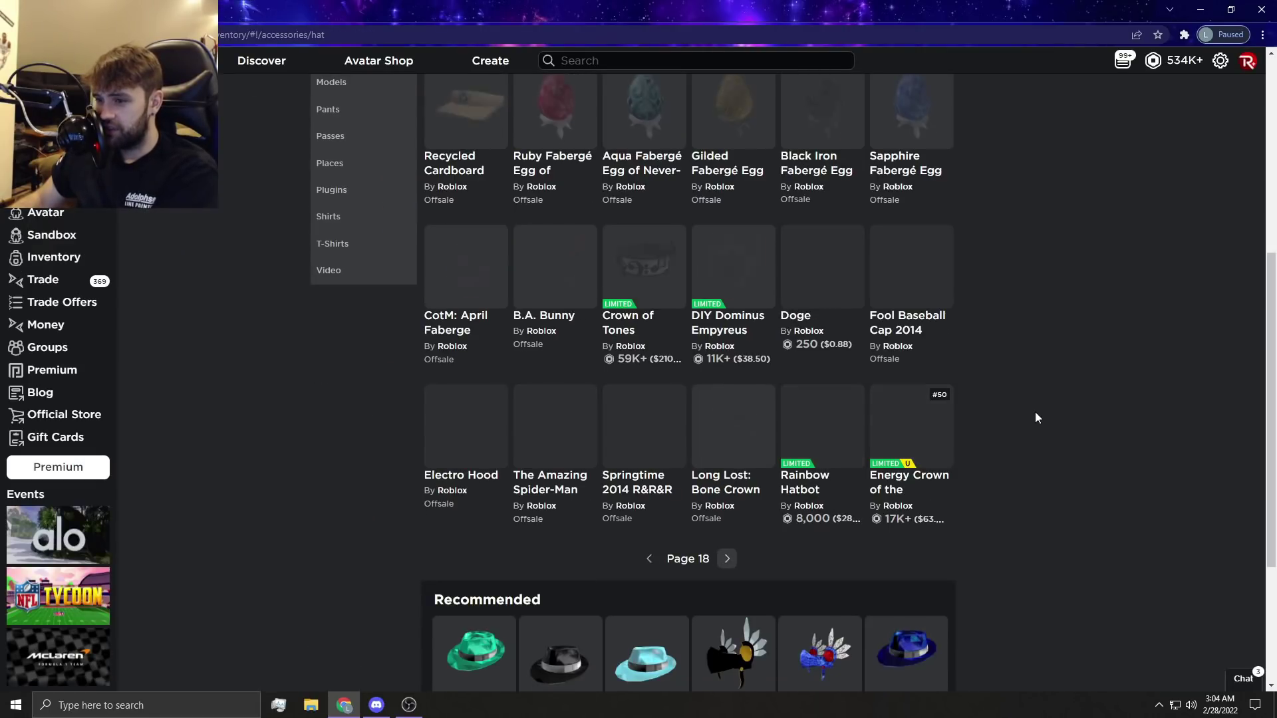
{"action": "scroll", "coordinate": [1035, 411], "scroll_direction": "up", "scroll_amount": 2}
{"action": "scroll", "coordinate": [1035, 413], "scroll_direction": "up", "scroll_amount": 3}
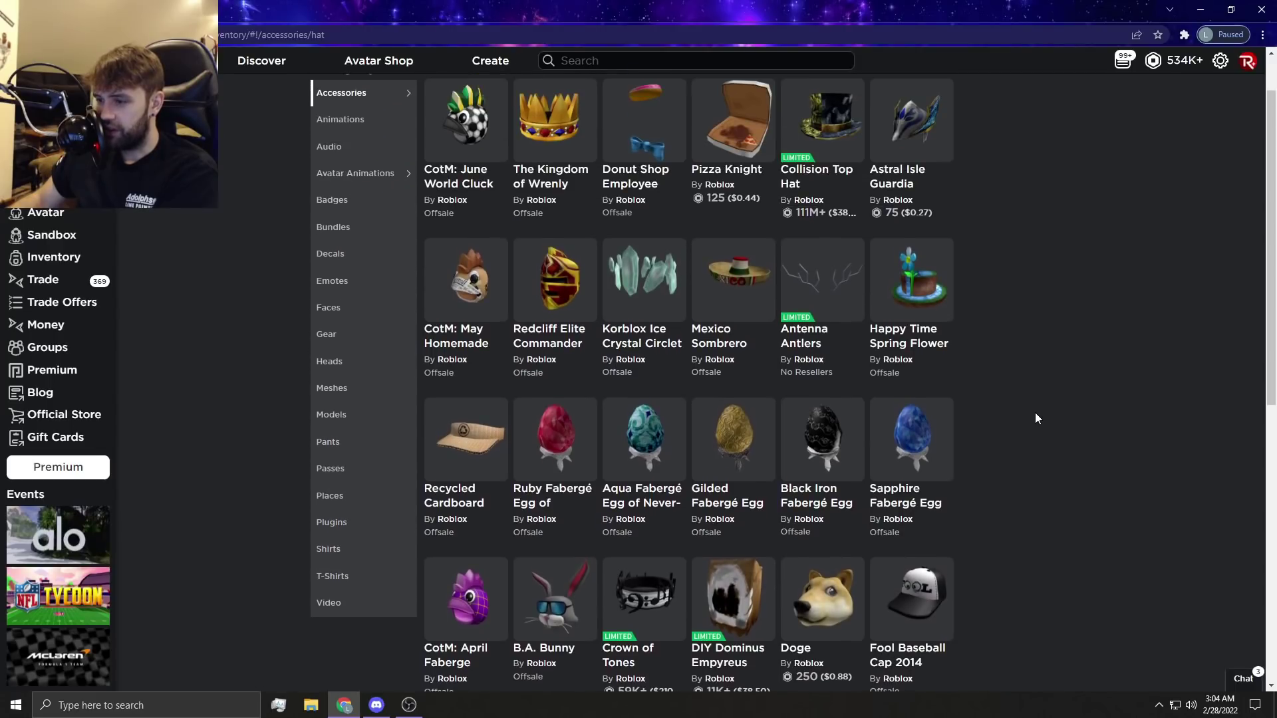
{"action": "scroll", "coordinate": [1035, 411], "scroll_direction": "down", "scroll_amount": 3}
{"action": "scroll", "coordinate": [1035, 412], "scroll_direction": "up", "scroll_amount": 3}
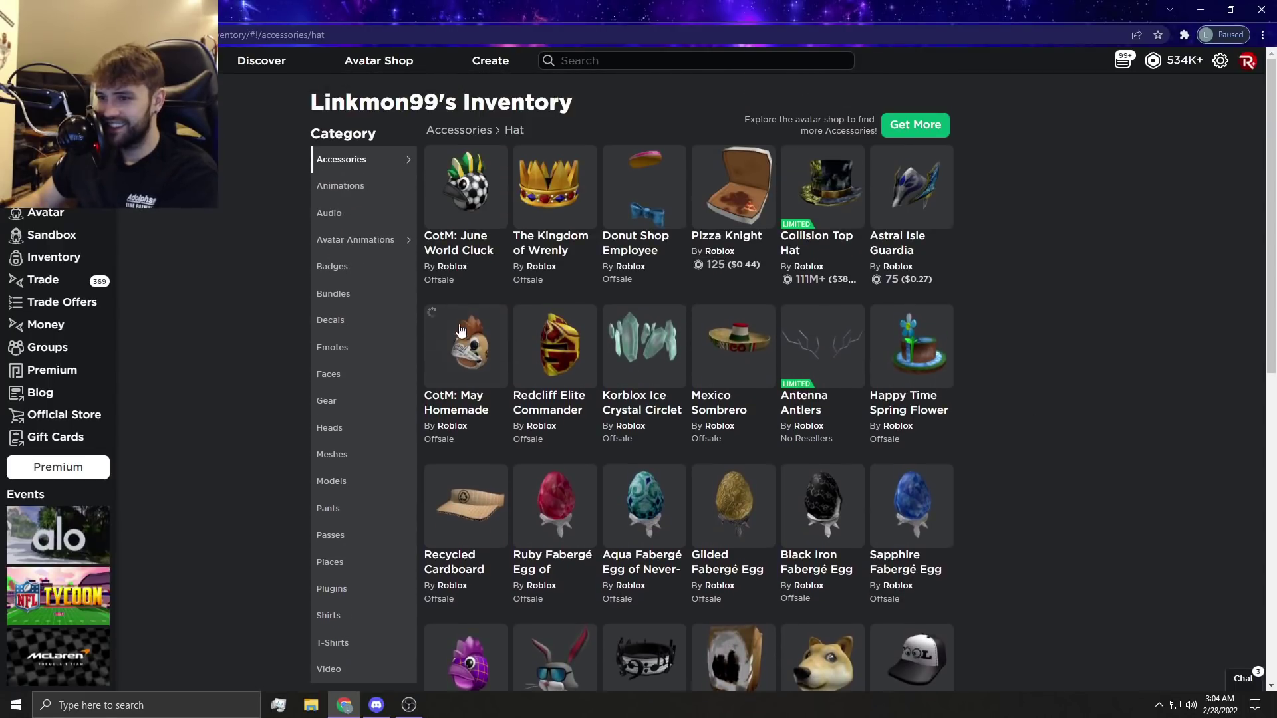
{"action": "middle_click", "coordinate": [464, 194]}
{"action": "middle_click", "coordinate": [464, 349]}
{"action": "left_click", "coordinate": [269, 11]}
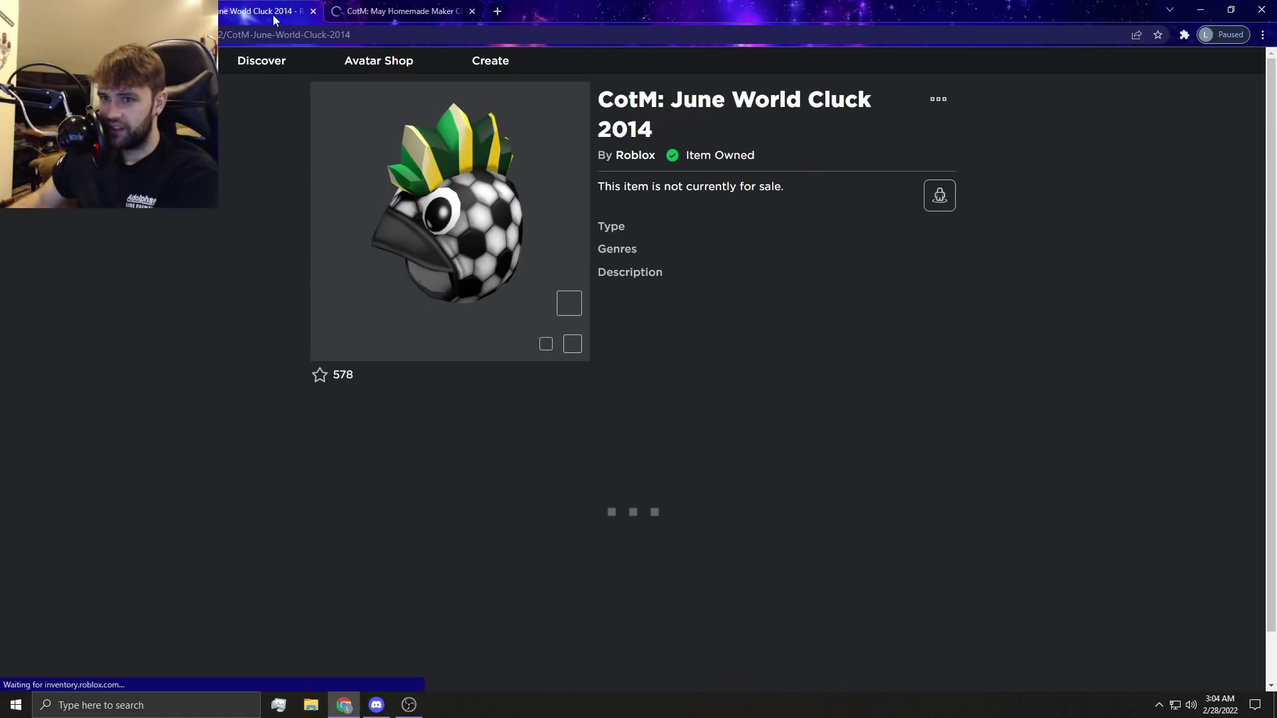
{"action": "left_click", "coordinate": [312, 11]}
{"action": "left_click", "coordinate": [313, 11]}
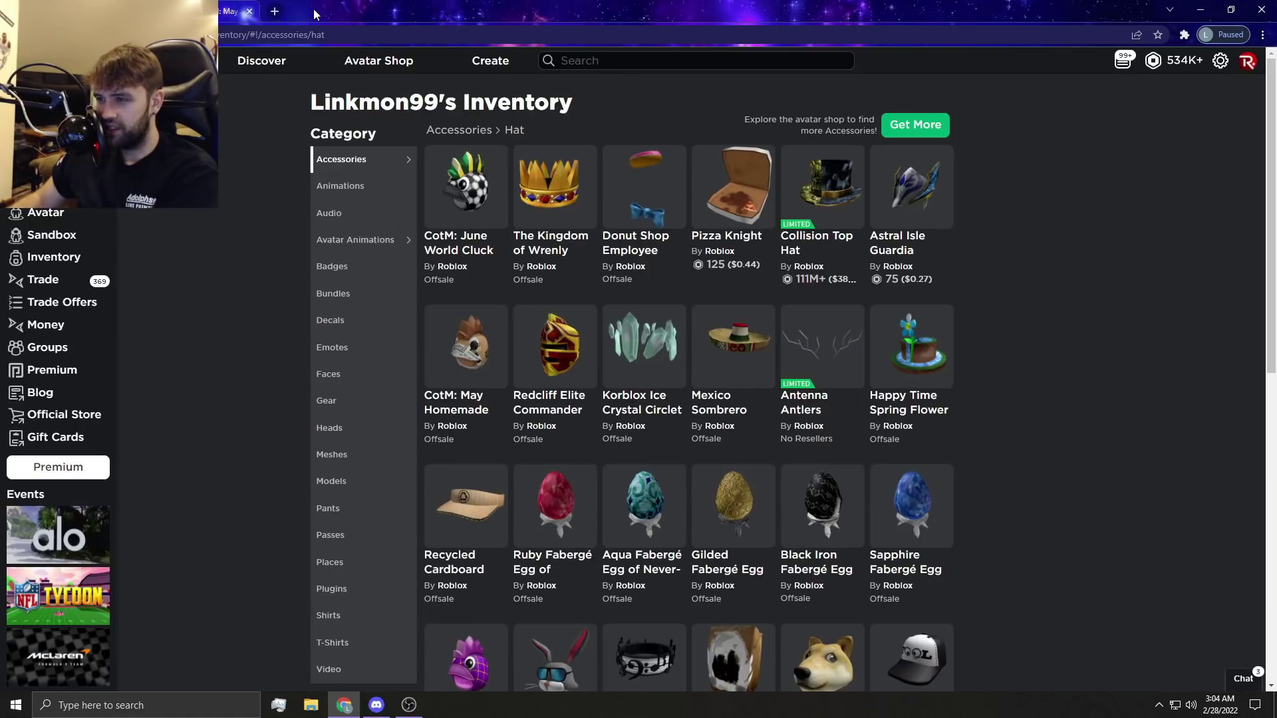
{"action": "scroll", "coordinate": [1060, 304], "scroll_direction": "down", "scroll_amount": 3}
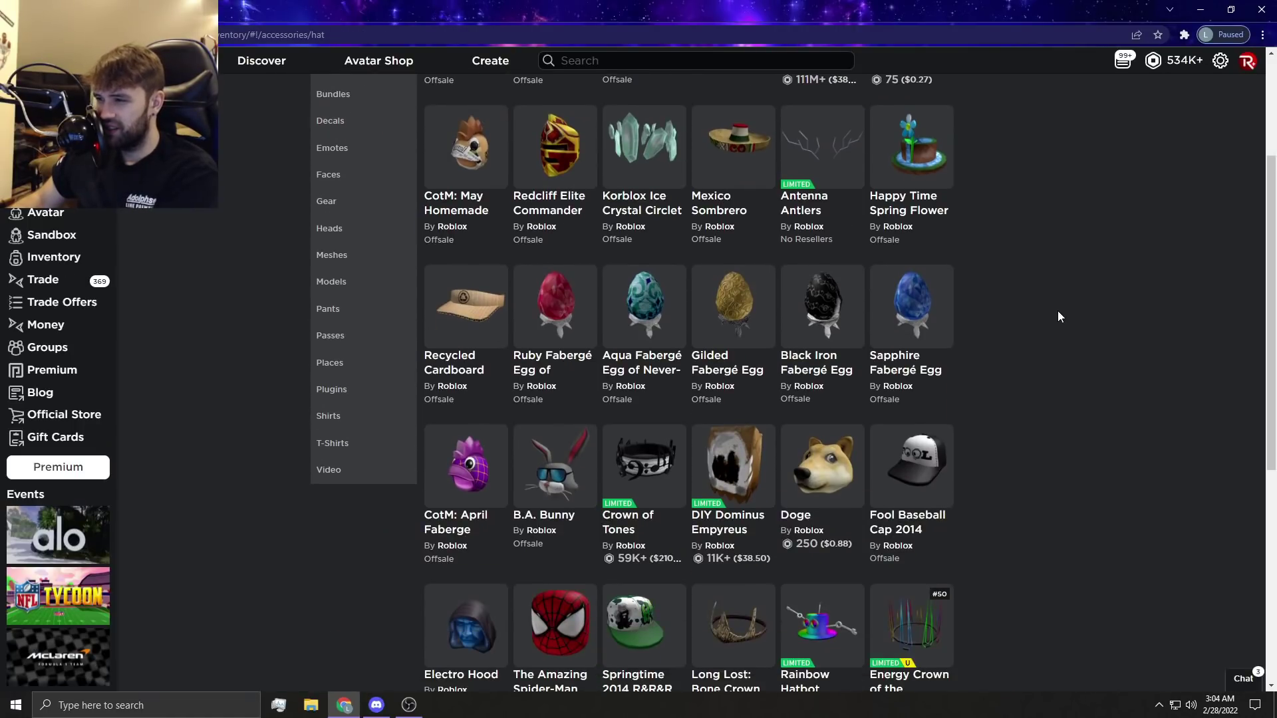
- Inspect Happy Time Spring Flower Hat with a rotated preview, then advance to page 19
{"action": "middle_click", "coordinate": [783, 150]}
{"action": "left_click", "coordinate": [269, 11]}
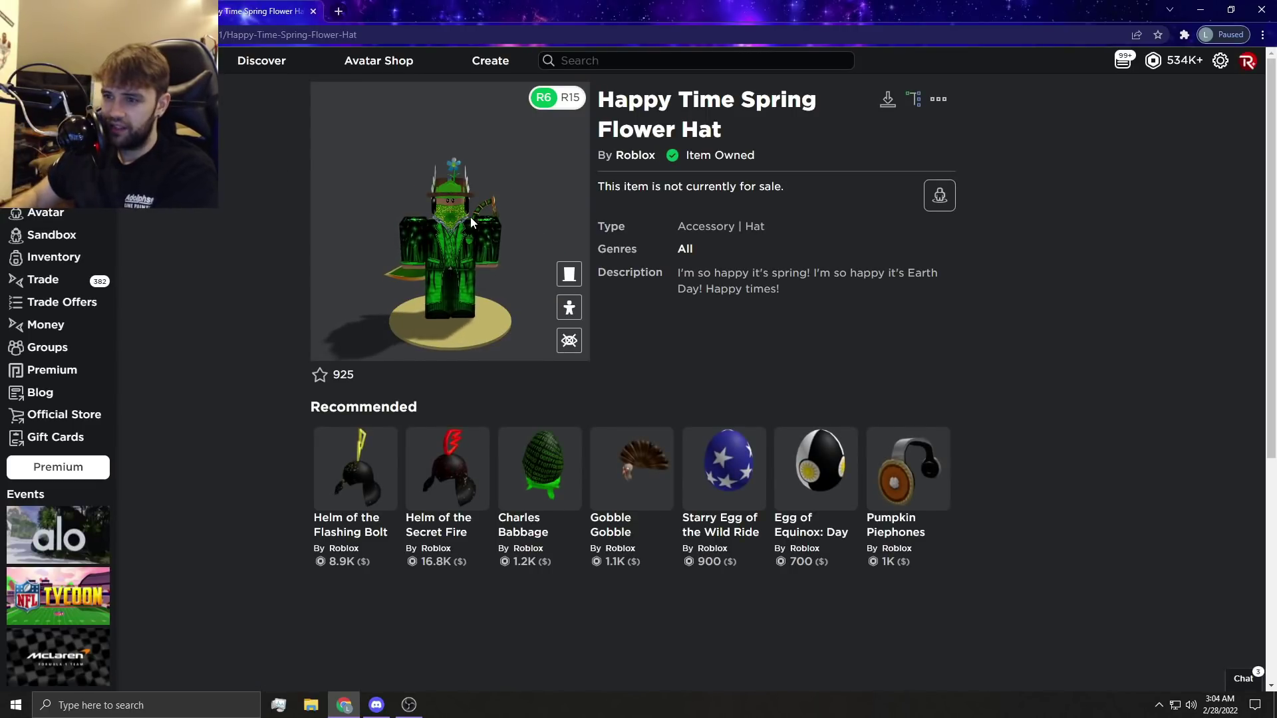
{"action": "scroll", "coordinate": [413, 224], "scroll_direction": "up", "scroll_amount": 4}
{"action": "left_click_drag", "start_coordinate": [414, 224], "coordinate": [516, 196]}
{"action": "scroll", "coordinate": [517, 196], "scroll_direction": "down", "scroll_amount": 4}
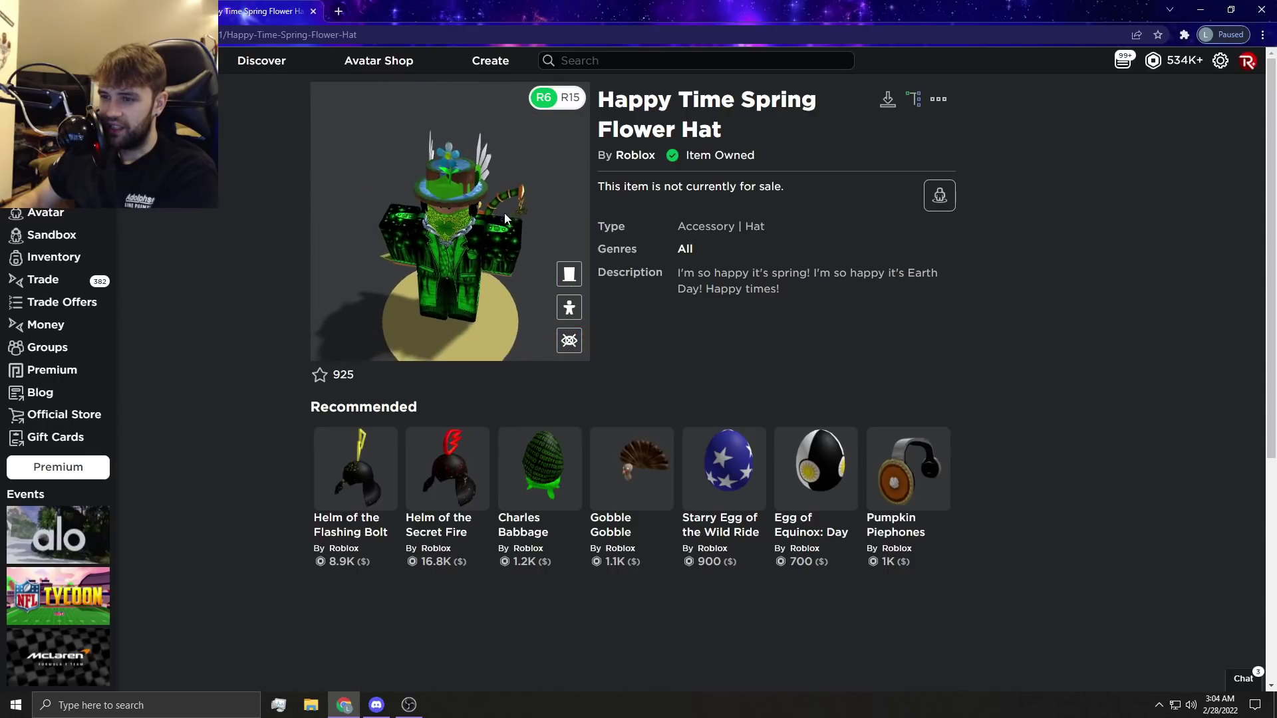
{"action": "key", "text": "alt+Left"}
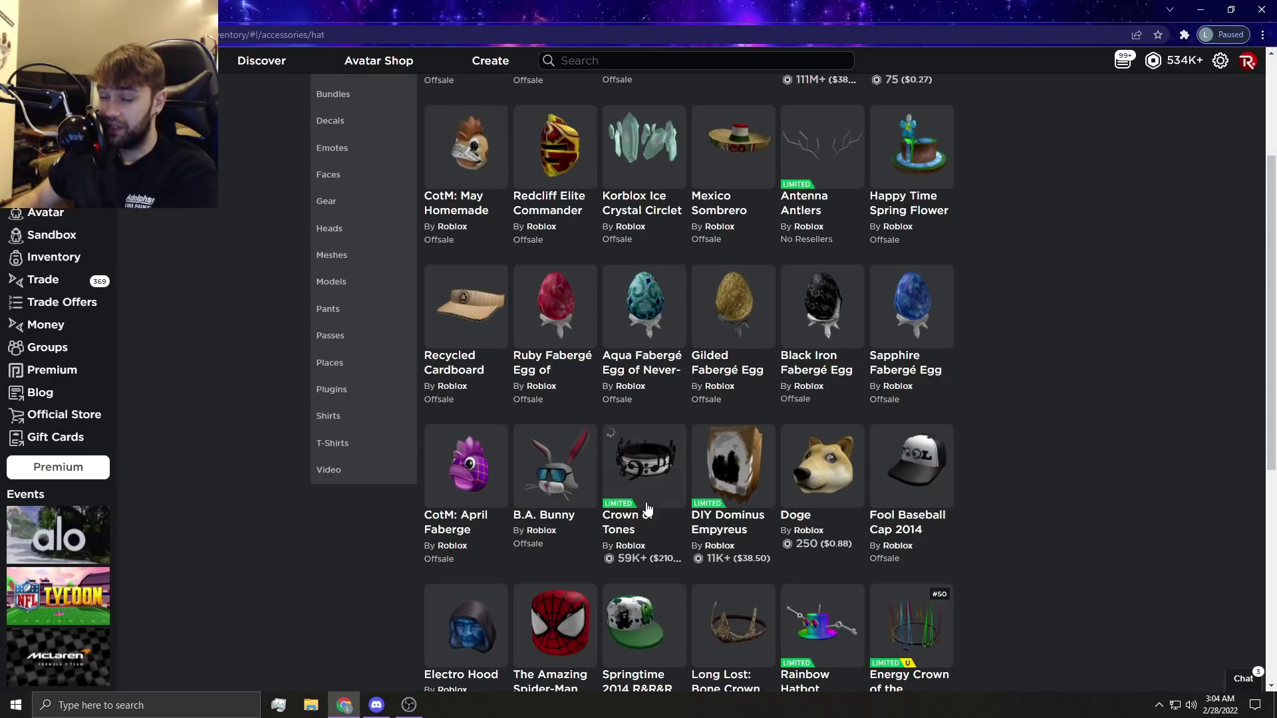
{"action": "scroll", "coordinate": [699, 450], "scroll_direction": "down", "scroll_amount": 4}
{"action": "left_click", "coordinate": [727, 560]}
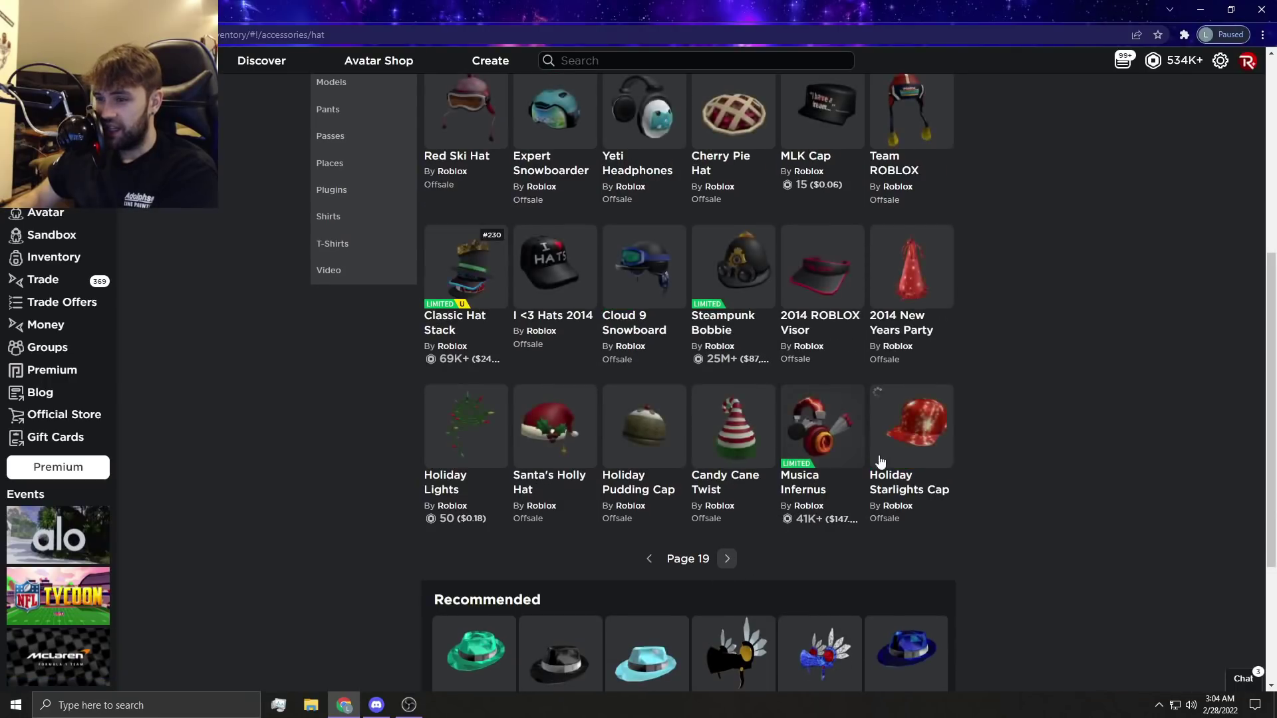
{"action": "scroll", "coordinate": [924, 441], "scroll_direction": "up", "scroll_amount": 5}
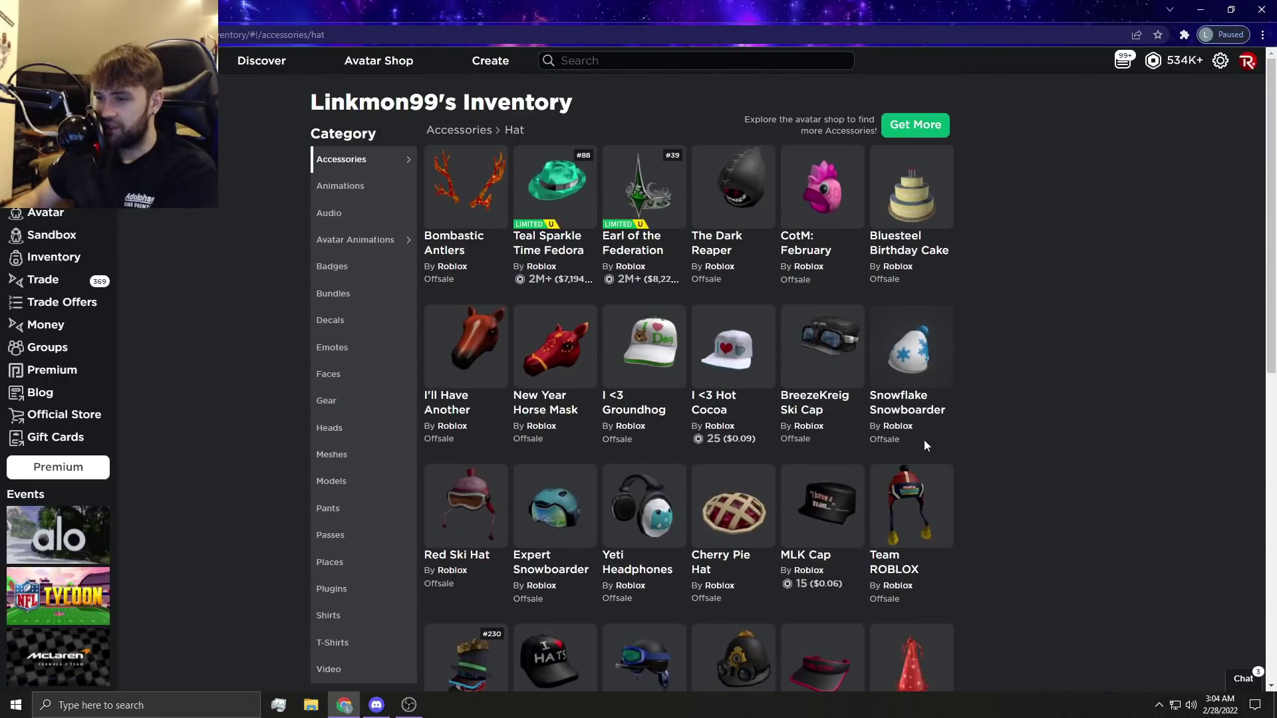
- View the pink bird hat, advance to page 20, and glance at Holiday Starlights Cap
{"action": "left_click", "coordinate": [822, 185]}
{"action": "left_click", "coordinate": [313, 15]}
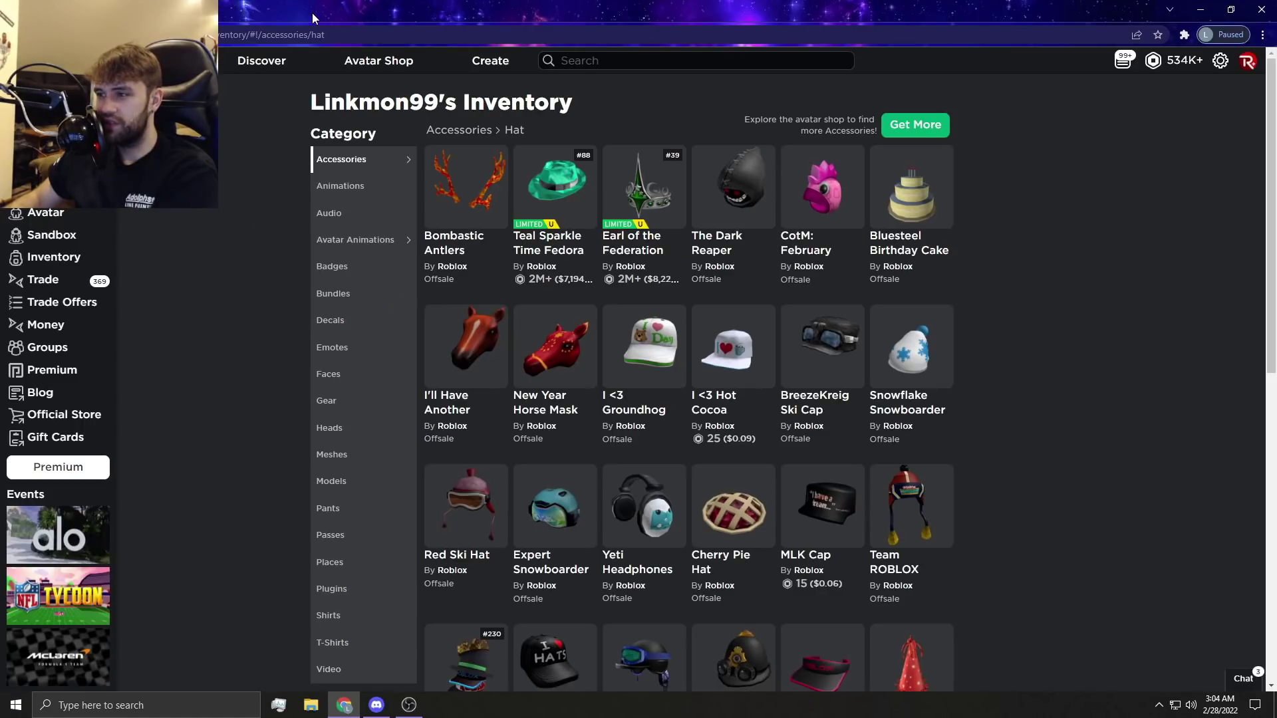
{"action": "mouse_move", "coordinate": [911, 189]}
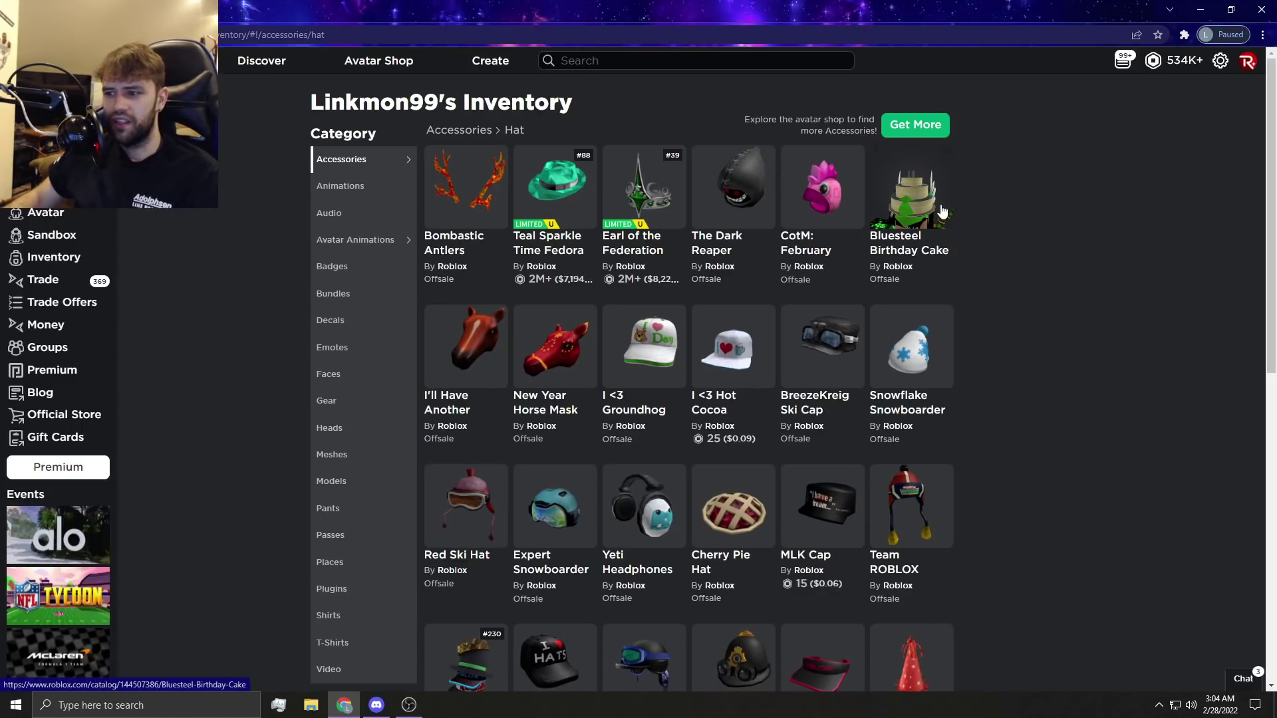
{"action": "scroll", "coordinate": [1012, 290], "scroll_direction": "down", "scroll_amount": 3}
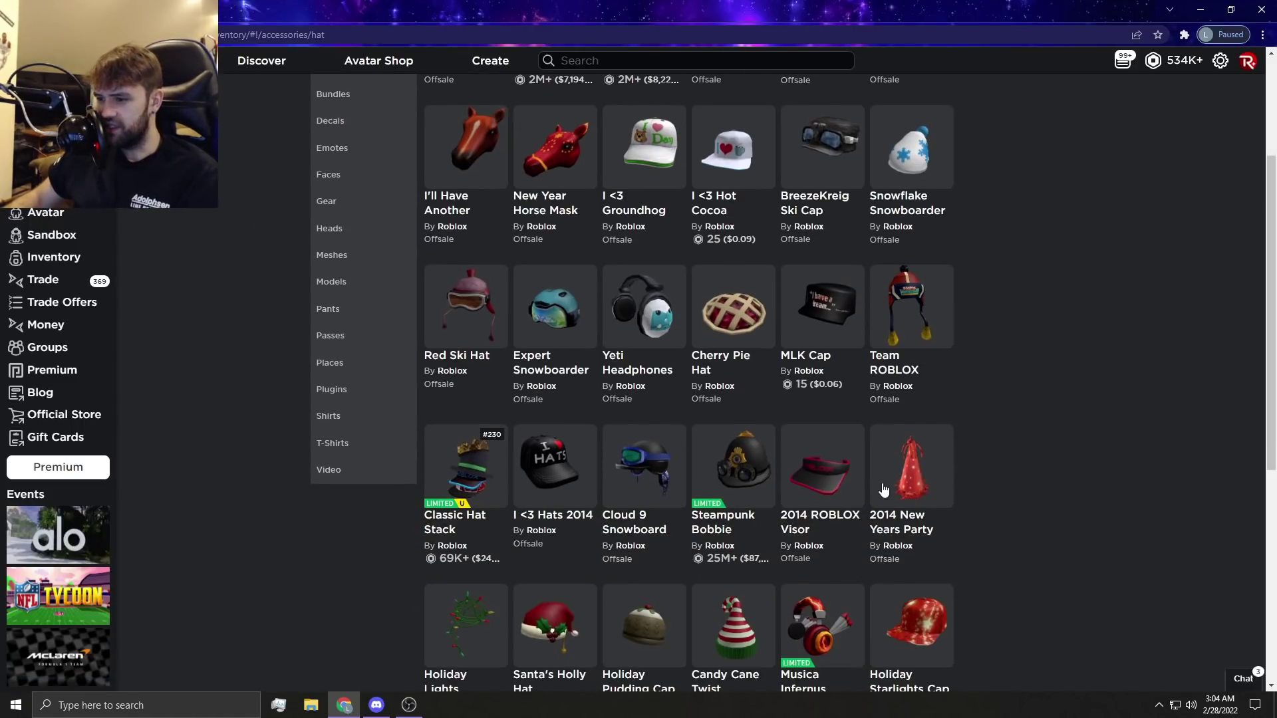
{"action": "scroll", "coordinate": [1012, 295], "scroll_direction": "down", "scroll_amount": 3}
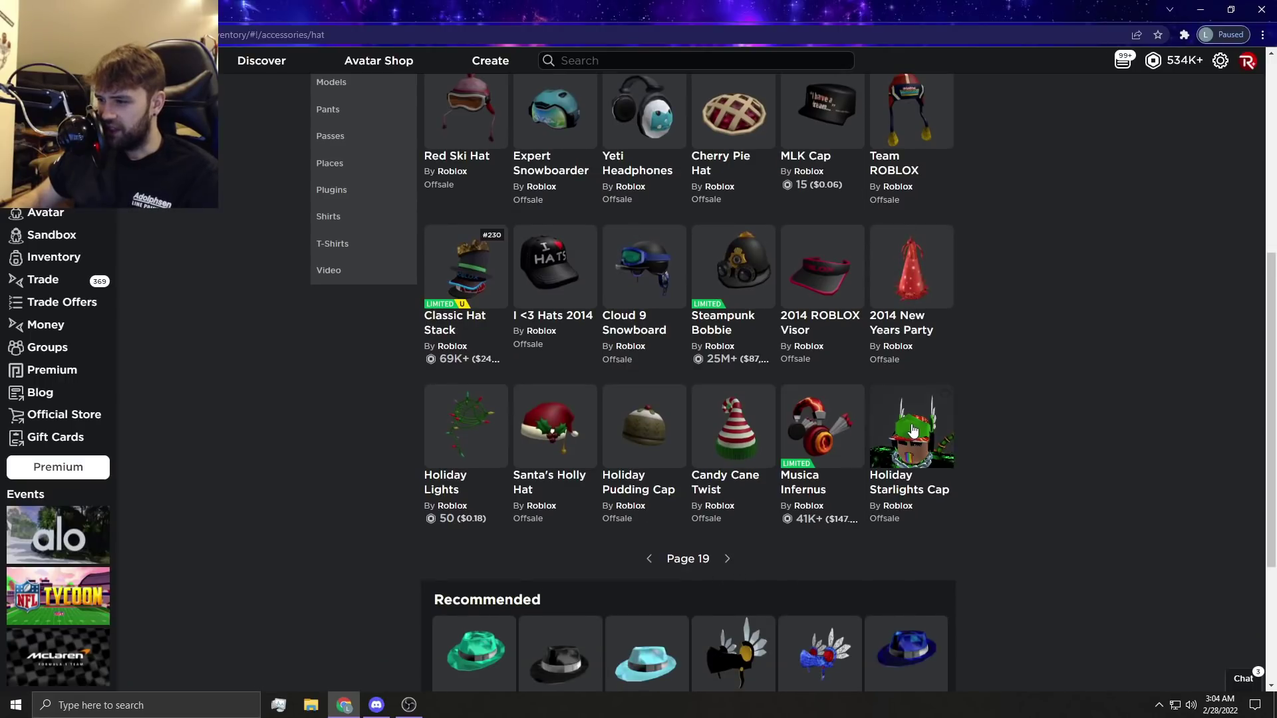
{"action": "left_click", "coordinate": [727, 558]}
{"action": "left_click", "coordinate": [279, 10]}
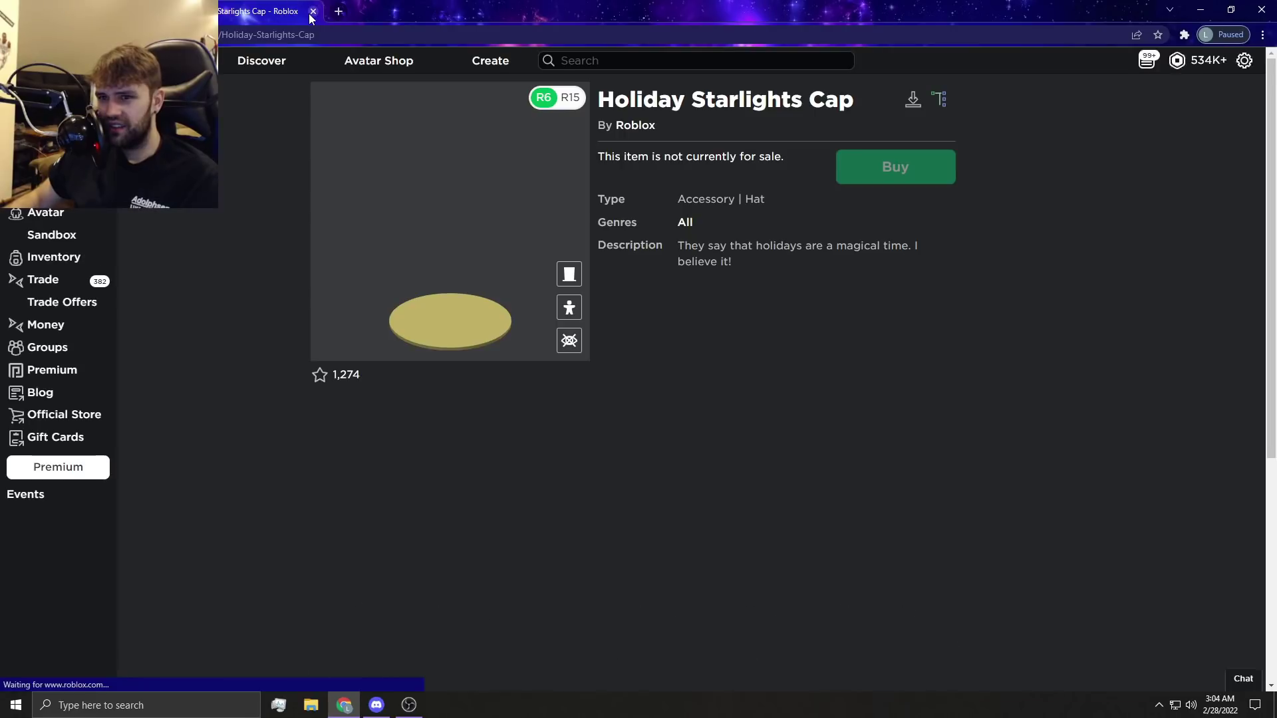
{"action": "left_click", "coordinate": [308, 14]}
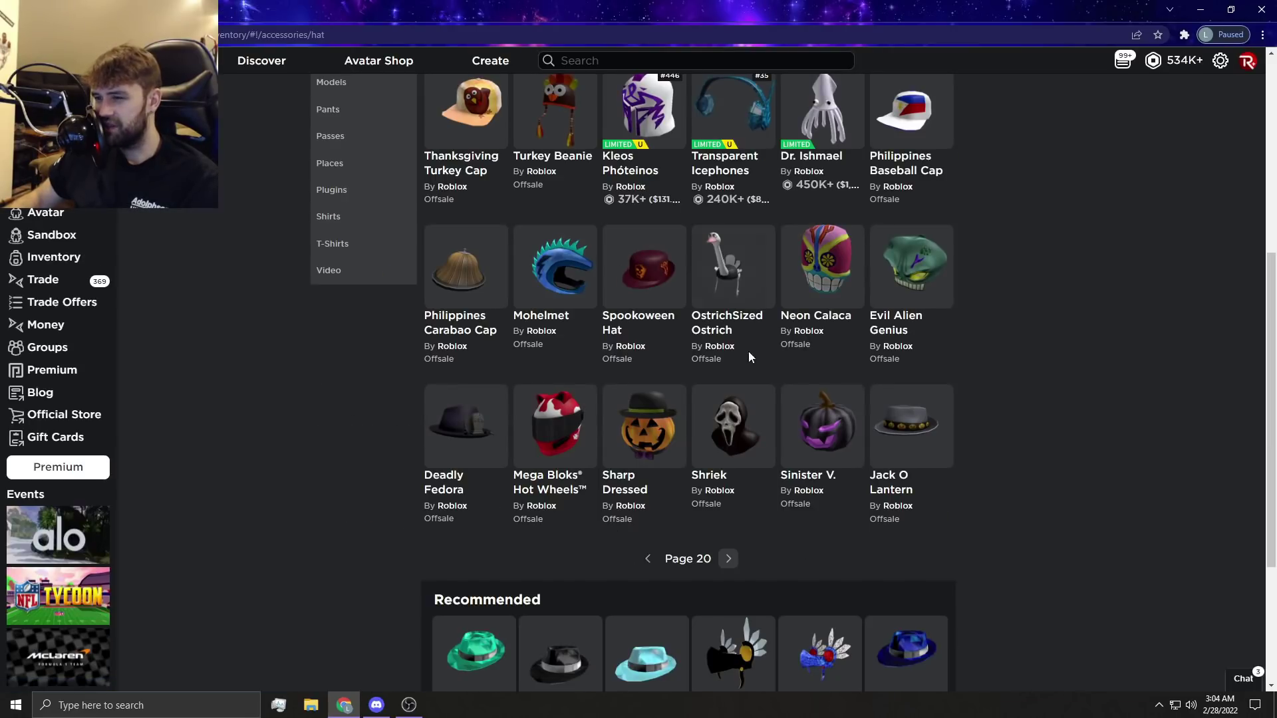
{"action": "scroll", "coordinate": [1019, 397], "scroll_direction": "up", "scroll_amount": 3}
{"action": "scroll", "coordinate": [1035, 402], "scroll_direction": "up", "scroll_amount": 3}
{"action": "scroll", "coordinate": [1034, 403], "scroll_direction": "up", "scroll_amount": 2}
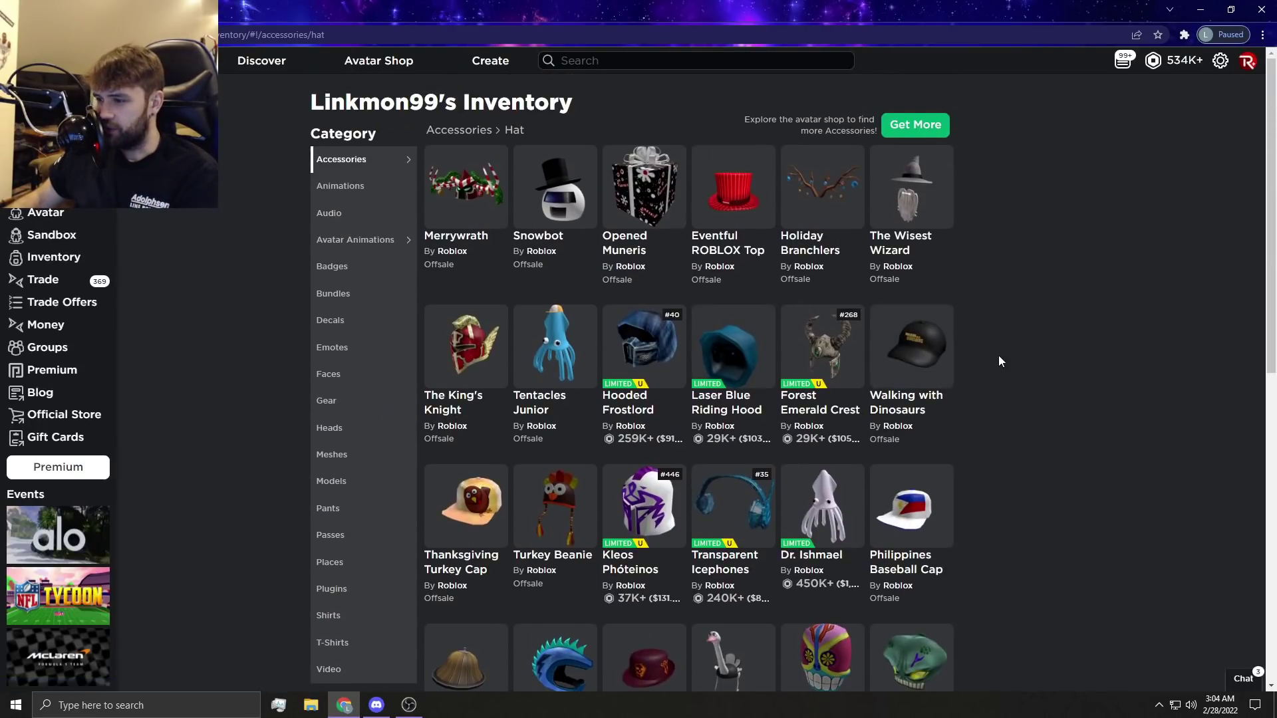
{"action": "scroll", "coordinate": [999, 355], "scroll_direction": "down", "scroll_amount": 2}
{"action": "scroll", "coordinate": [999, 355], "scroll_direction": "down", "scroll_amount": 2}
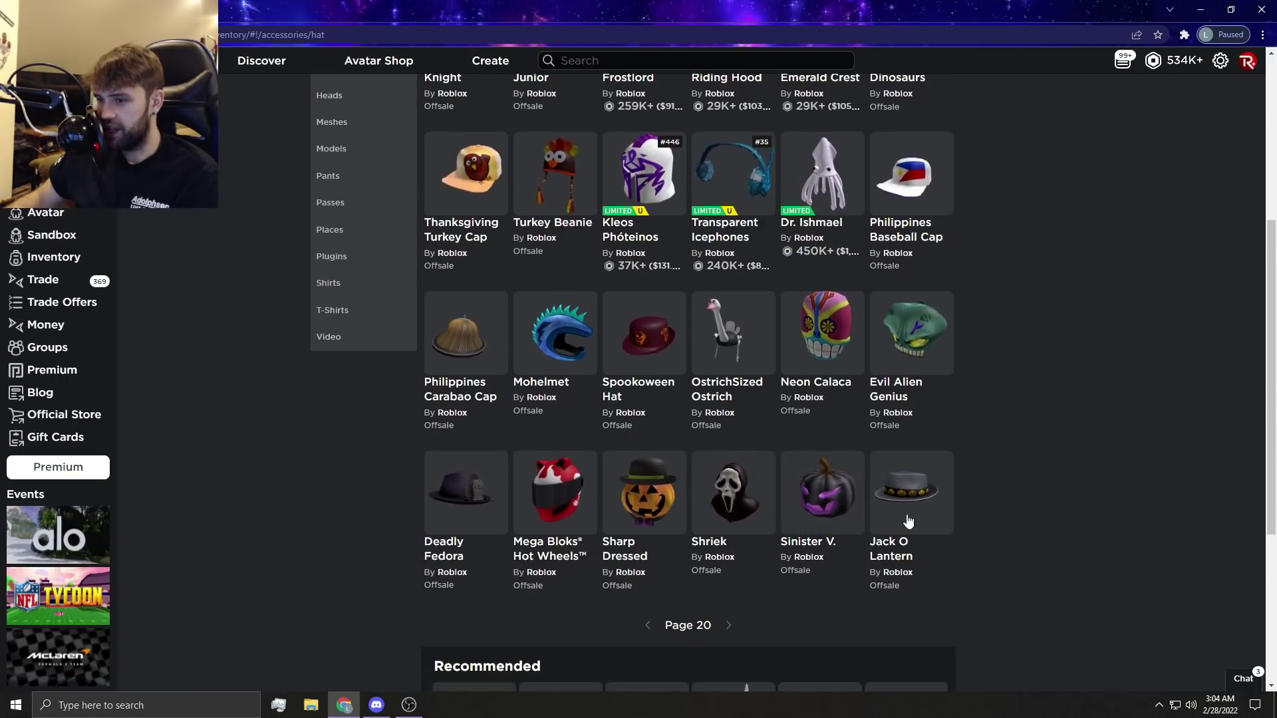
{"action": "scroll", "coordinate": [964, 481], "scroll_direction": "up", "scroll_amount": 3}
{"action": "scroll", "coordinate": [982, 452], "scroll_direction": "up", "scroll_amount": 2}
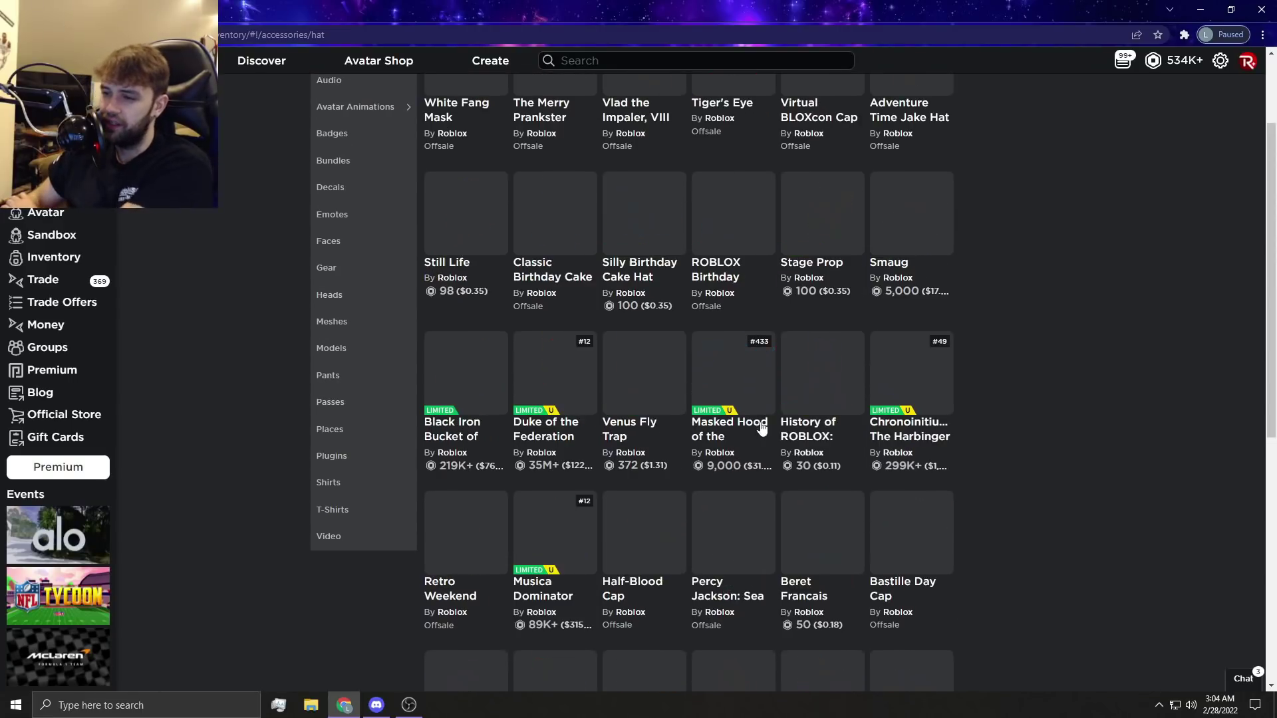
{"action": "scroll", "coordinate": [598, 380], "scroll_direction": "up", "scroll_amount": 3}
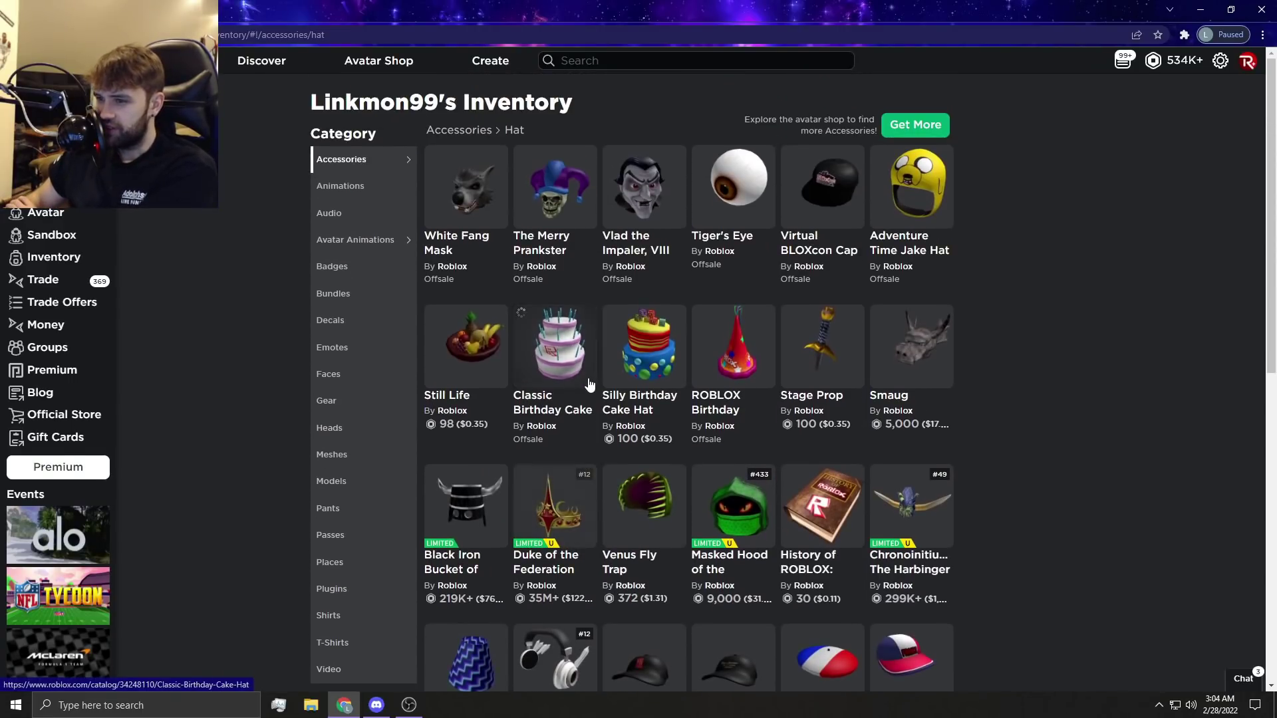
- Peek at the Tiger's Eye and Uncle Sam's Top Hat item pages, then return to the inventory
{"action": "left_click", "coordinate": [732, 185]}
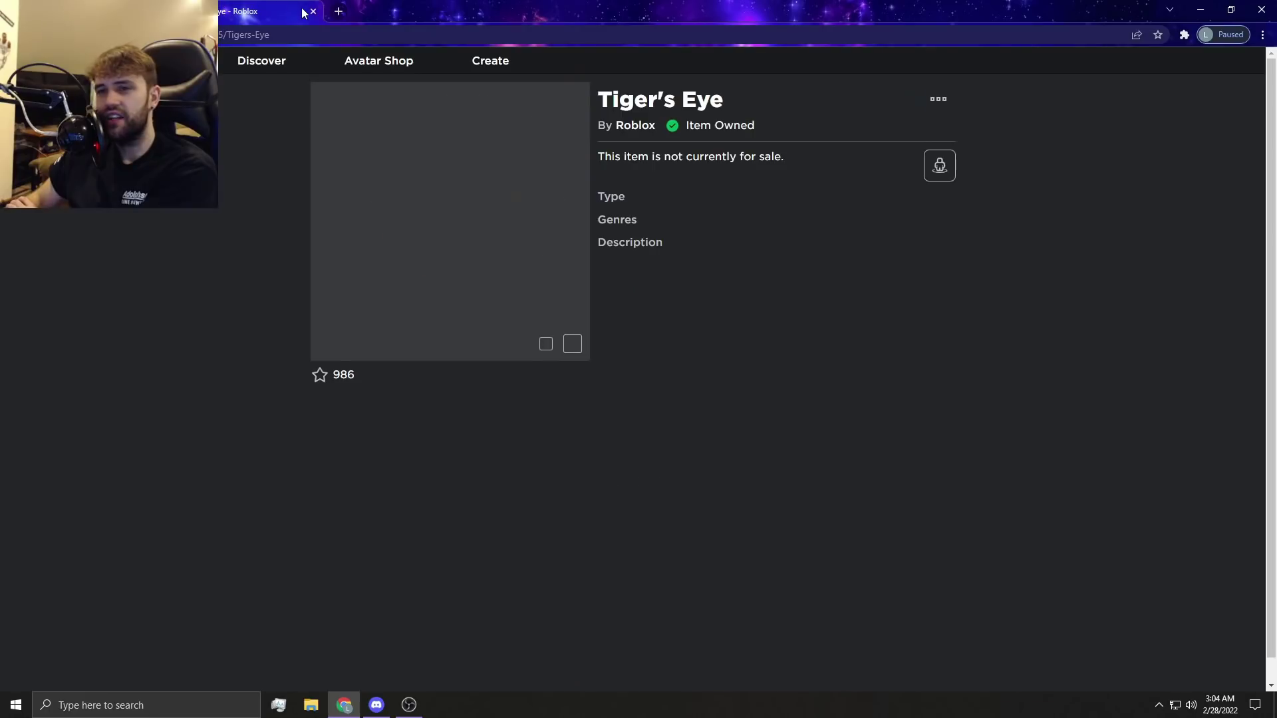
{"action": "left_click", "coordinate": [315, 11]}
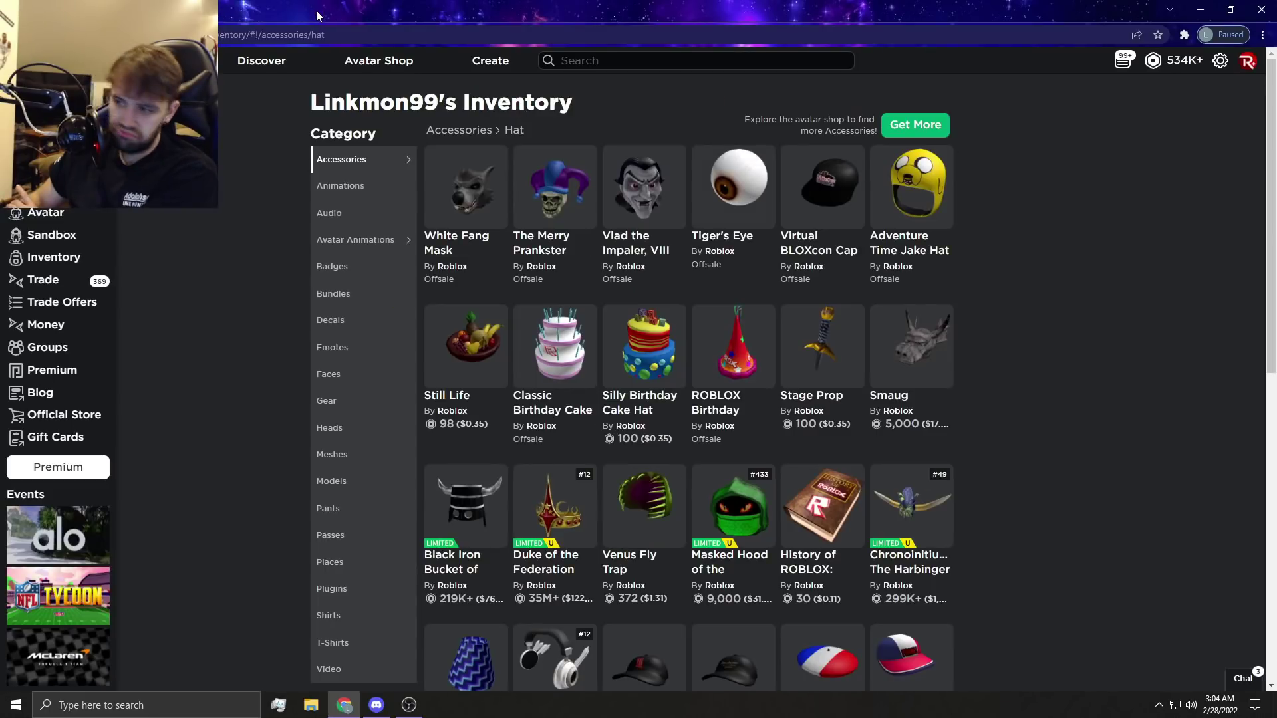
{"action": "scroll", "coordinate": [997, 379], "scroll_direction": "down", "scroll_amount": 2}
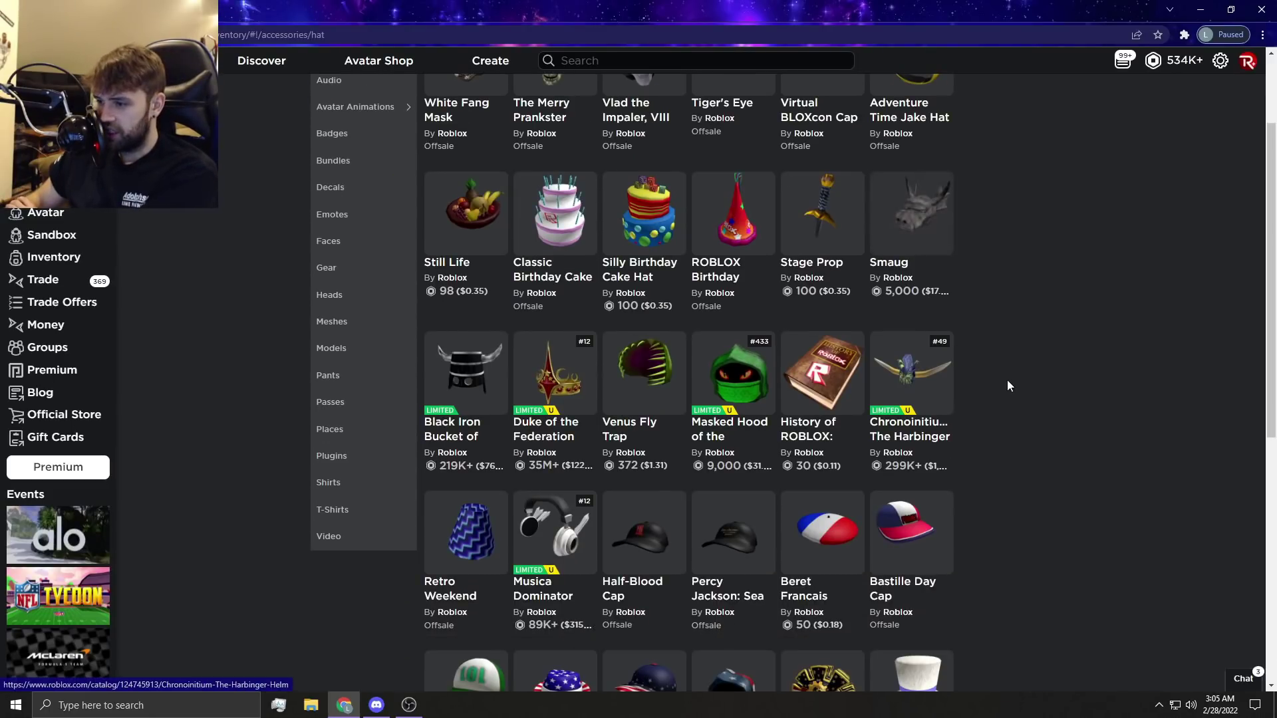
{"action": "scroll", "coordinate": [1024, 395], "scroll_direction": "down", "scroll_amount": 1}
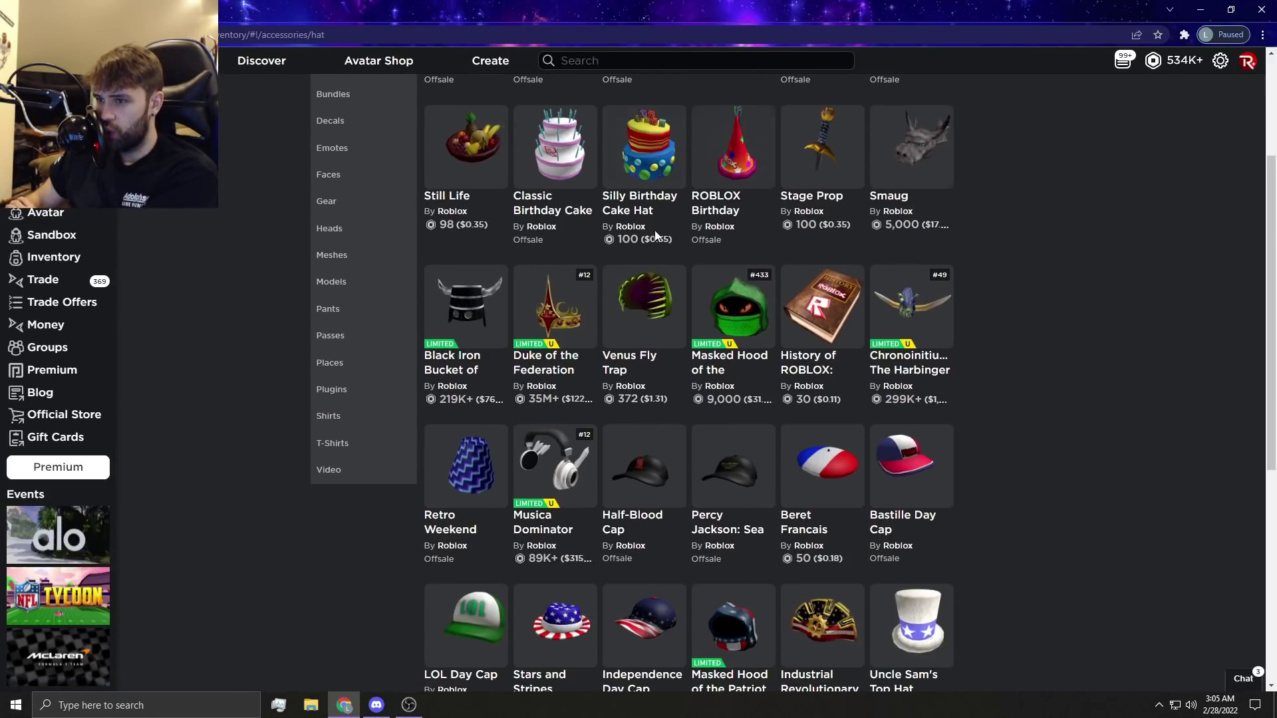
{"action": "scroll", "coordinate": [656, 367], "scroll_direction": "down", "scroll_amount": 2}
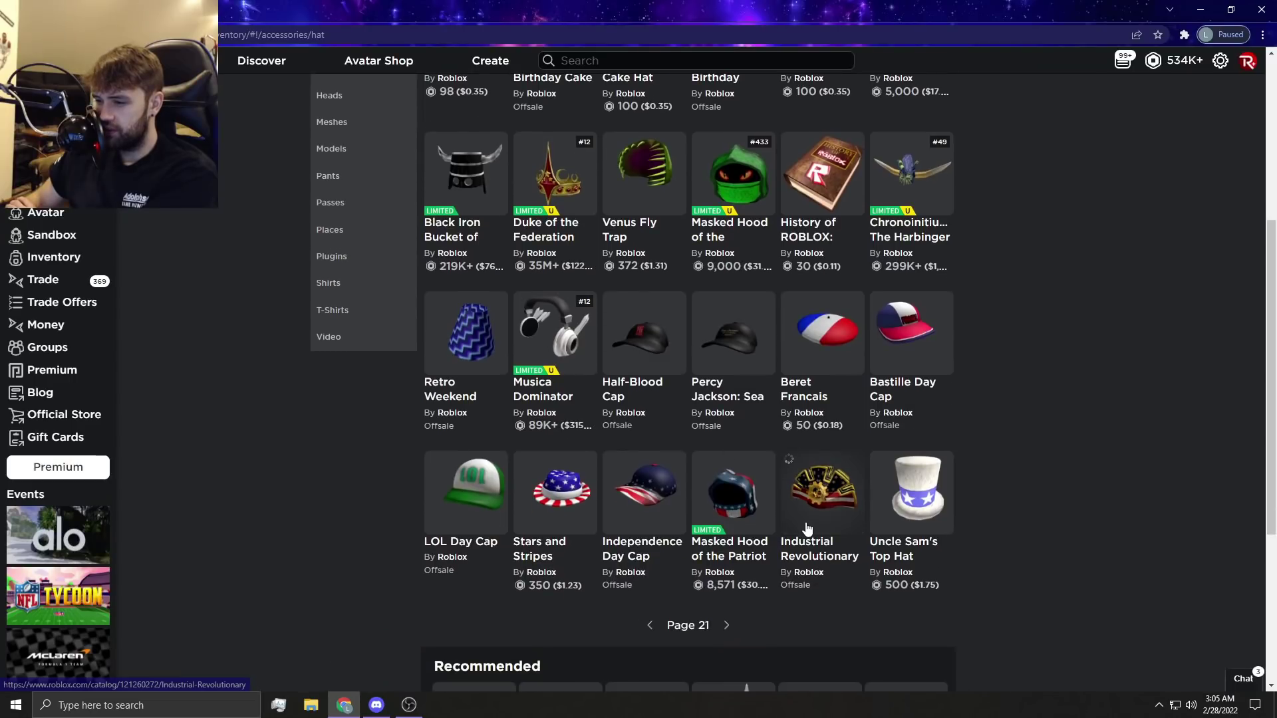
{"action": "left_click", "coordinate": [242, 10]}
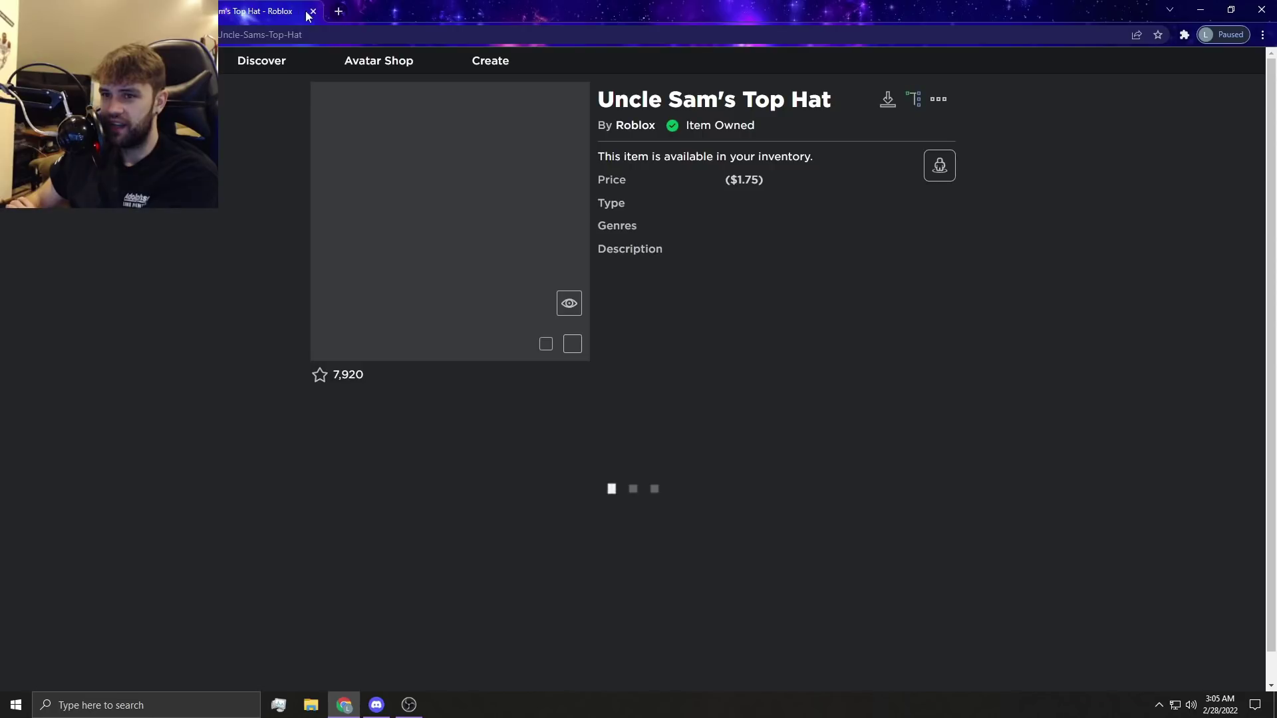
{"action": "key", "text": "ctrl+Tab"}
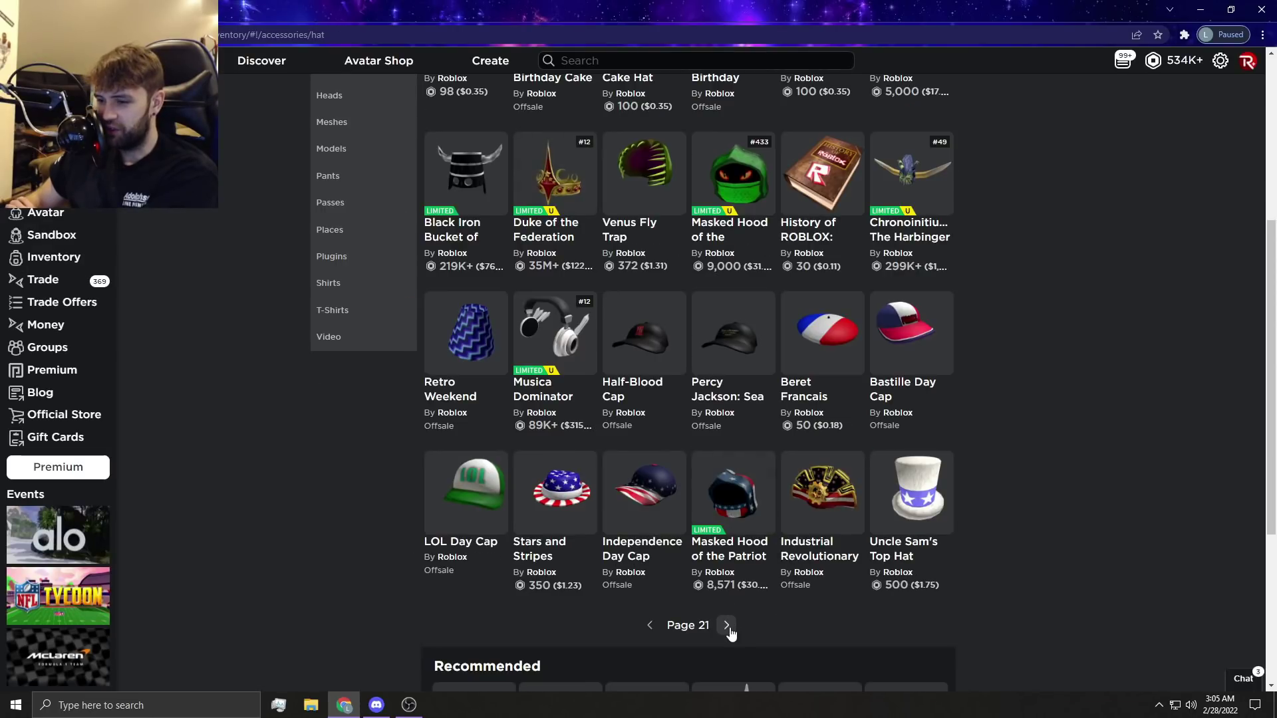
- Advance the hat inventory to pages 22 and 23 and briefly view Uncle Bunny's Top Hat
{"action": "left_click", "coordinate": [728, 625]}
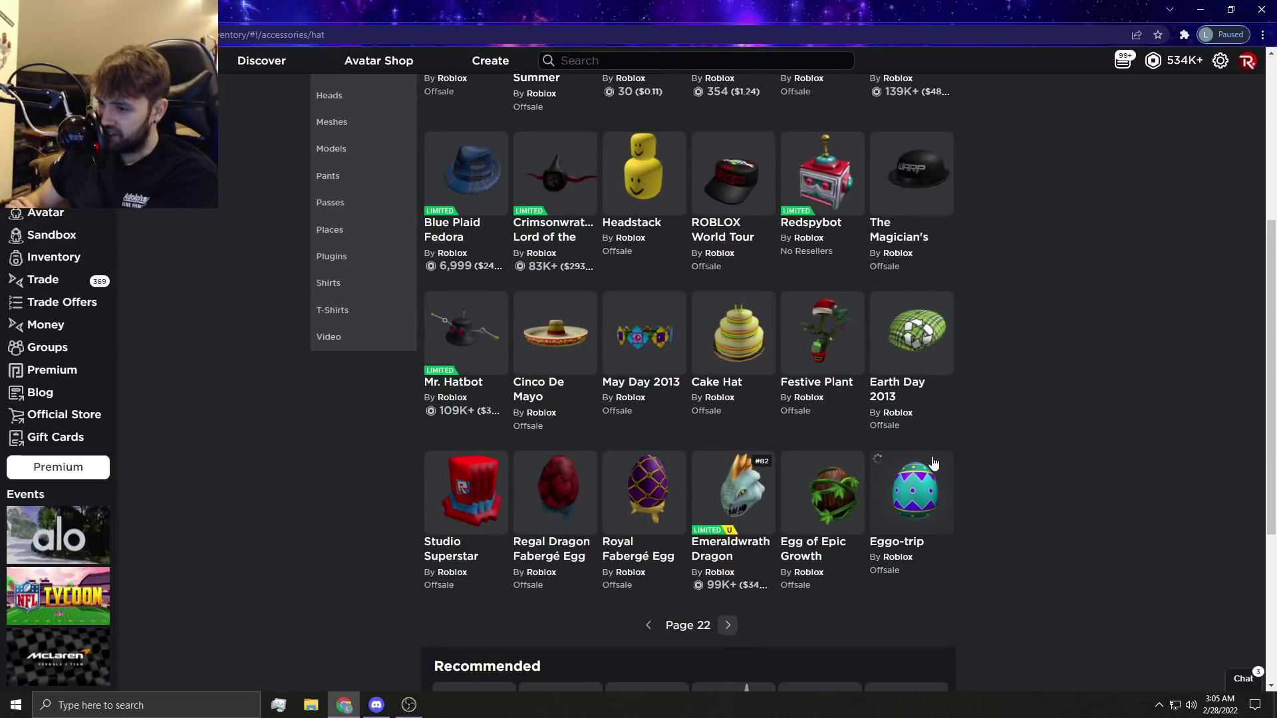
{"action": "scroll", "coordinate": [961, 440], "scroll_direction": "up", "scroll_amount": 5}
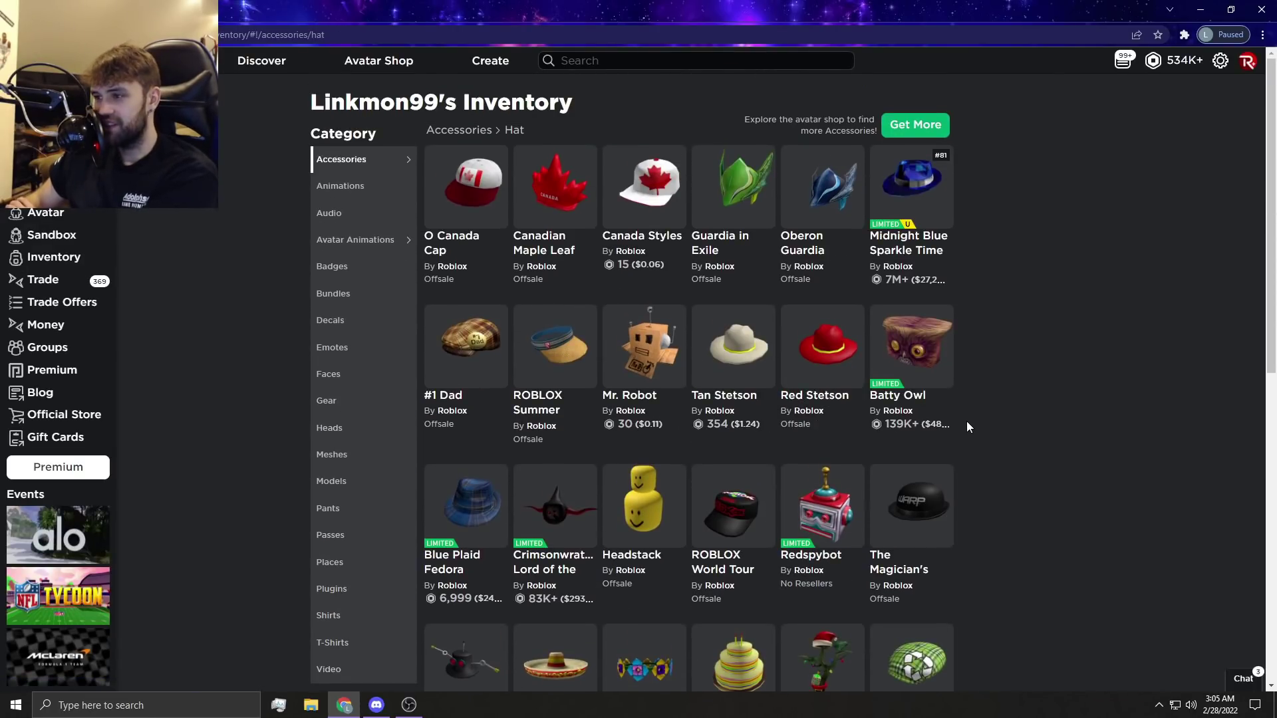
{"action": "scroll", "coordinate": [966, 426], "scroll_direction": "down", "scroll_amount": 3}
{"action": "scroll", "coordinate": [898, 478], "scroll_direction": "down", "scroll_amount": 3}
{"action": "scroll", "coordinate": [756, 532], "scroll_direction": "down", "scroll_amount": 1}
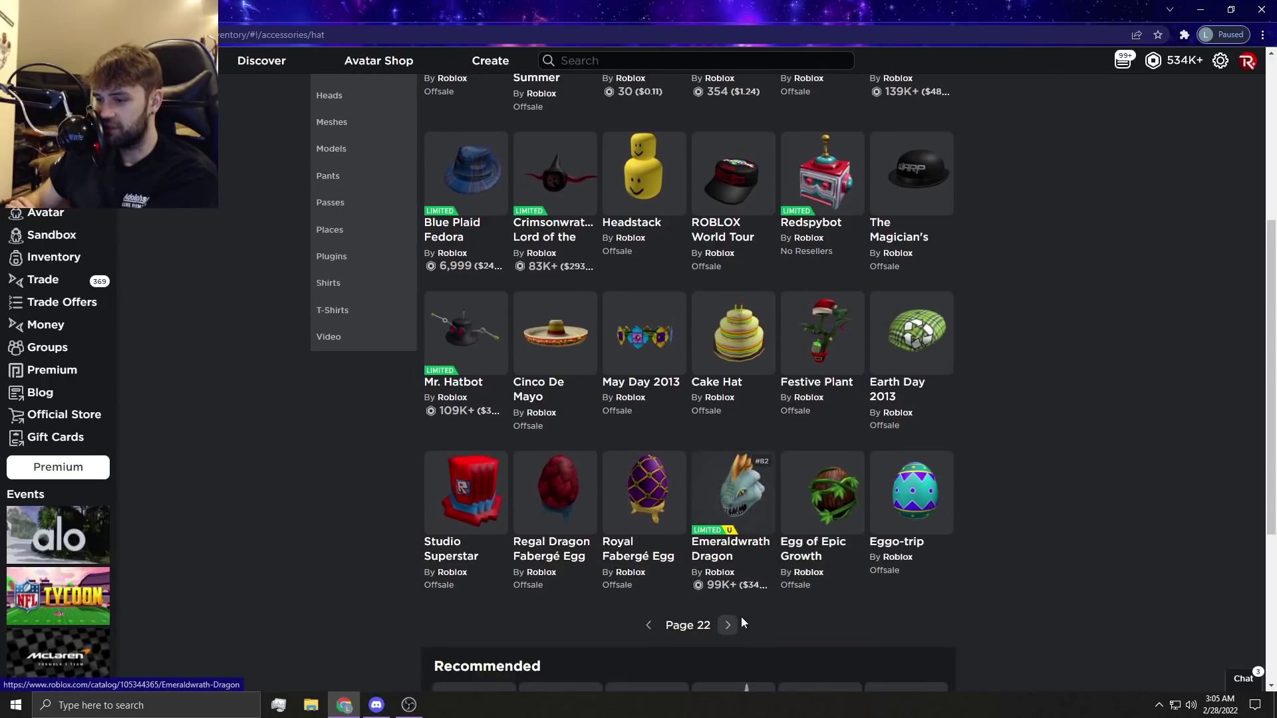
{"action": "left_click", "coordinate": [727, 625]}
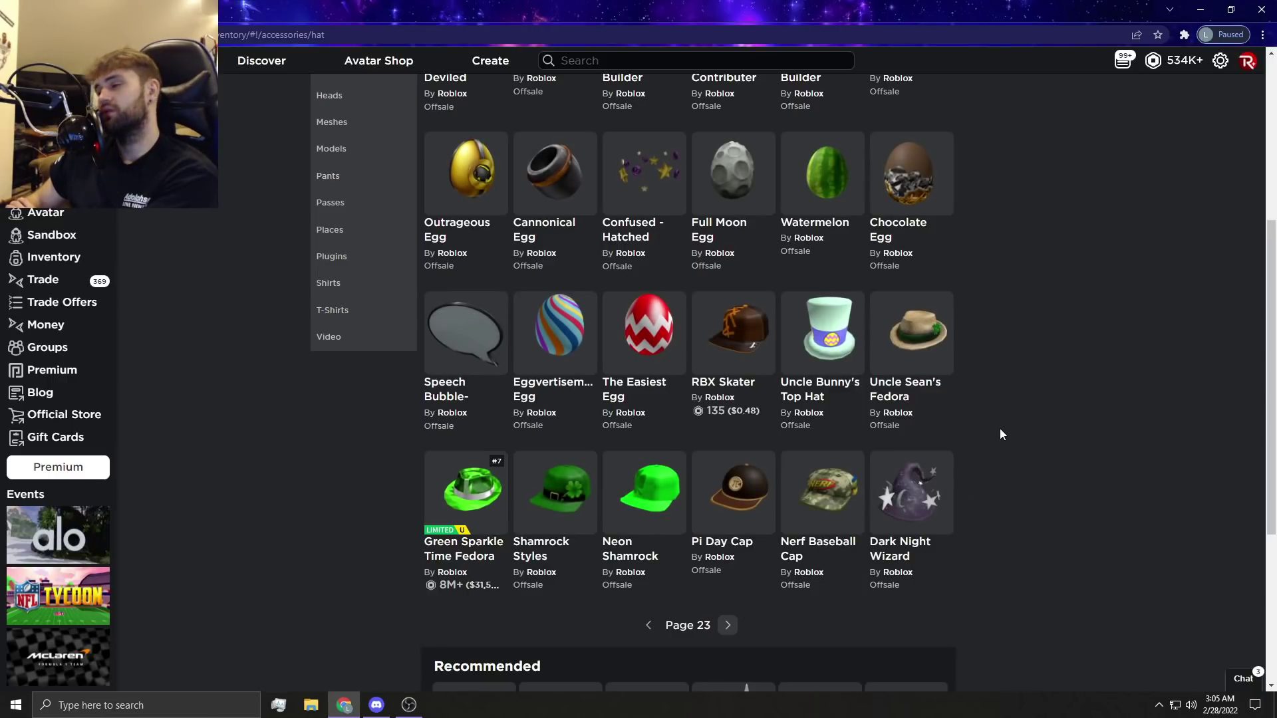
{"action": "left_click", "coordinate": [836, 344]}
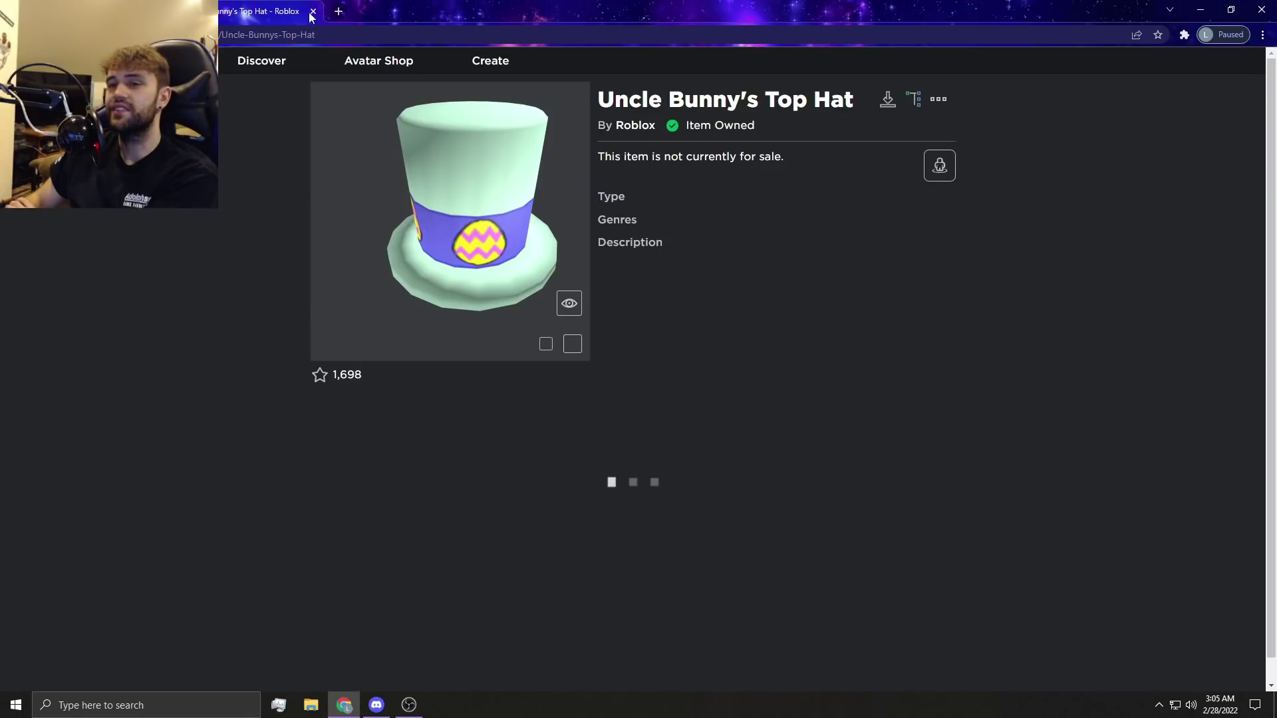
{"action": "left_click", "coordinate": [315, 11]}
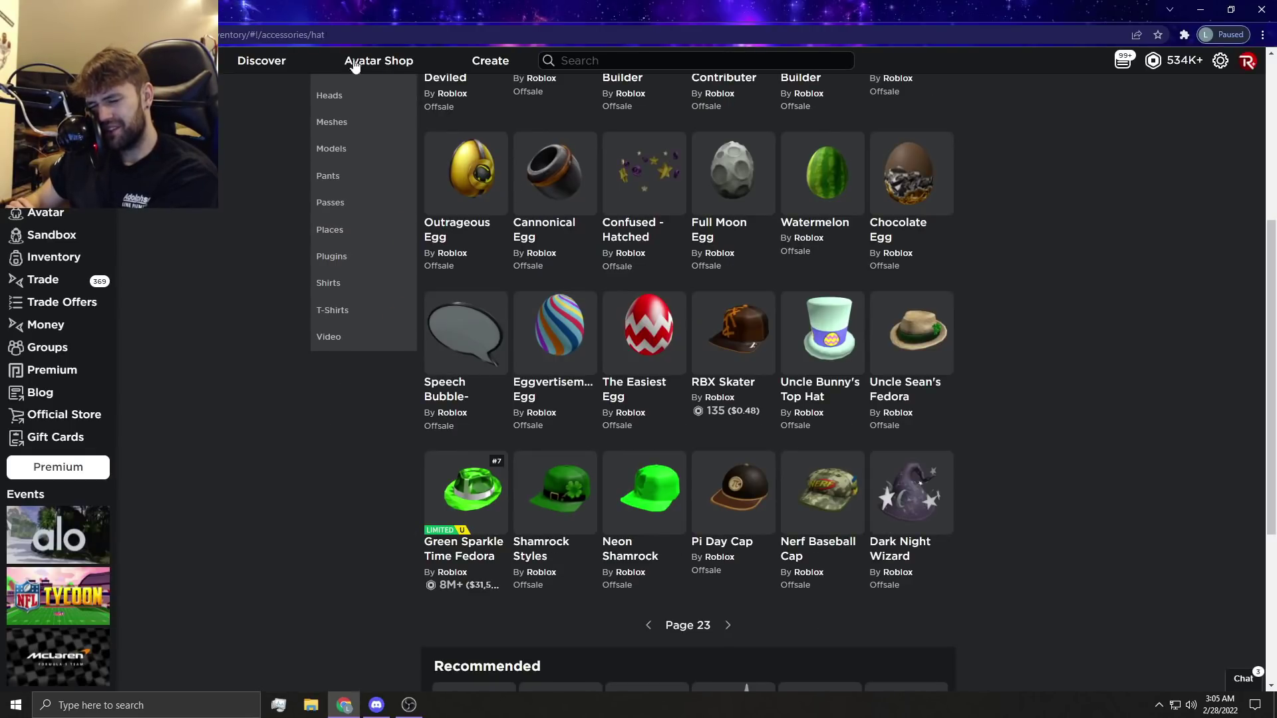
{"action": "scroll", "coordinate": [1100, 334], "scroll_direction": "up", "scroll_amount": 5}
{"action": "scroll", "coordinate": [1056, 356], "scroll_direction": "up", "scroll_amount": 2}
{"action": "scroll", "coordinate": [990, 378], "scroll_direction": "down", "scroll_amount": 8}
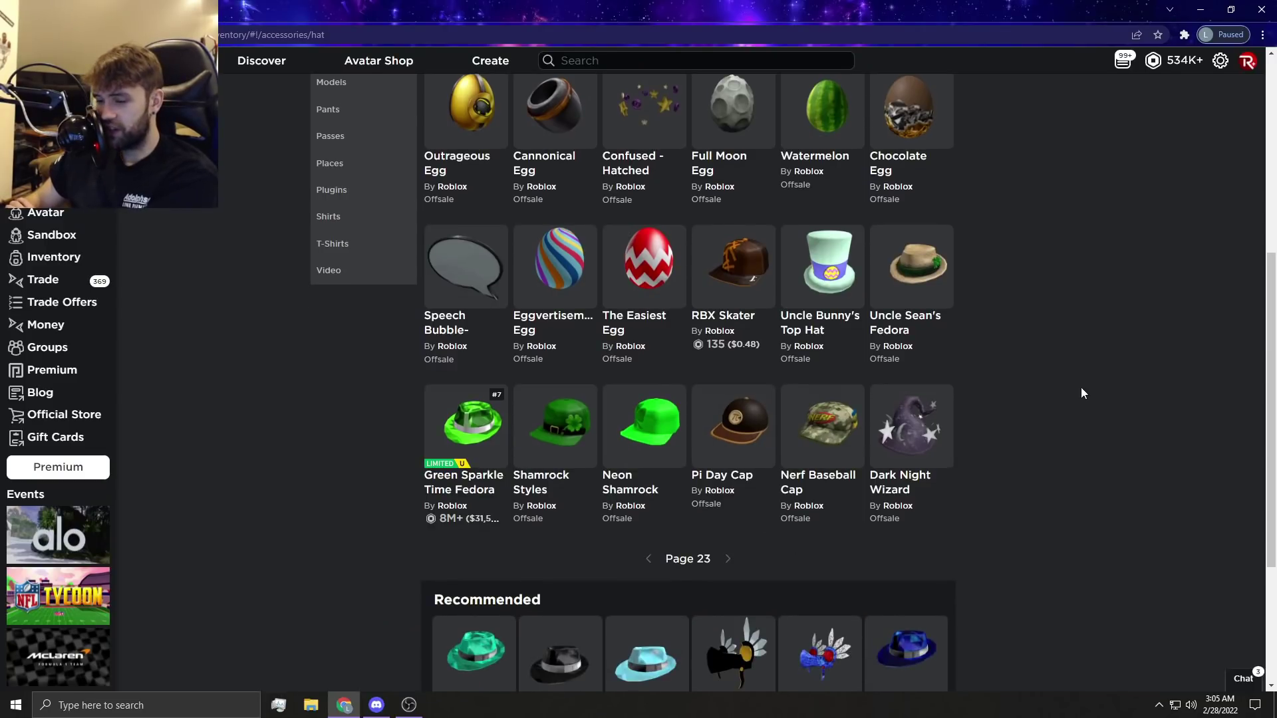
- Advance Linkmon99's hat inventory through pages 24 and 25 to page 26
{"action": "left_click", "coordinate": [729, 558]}
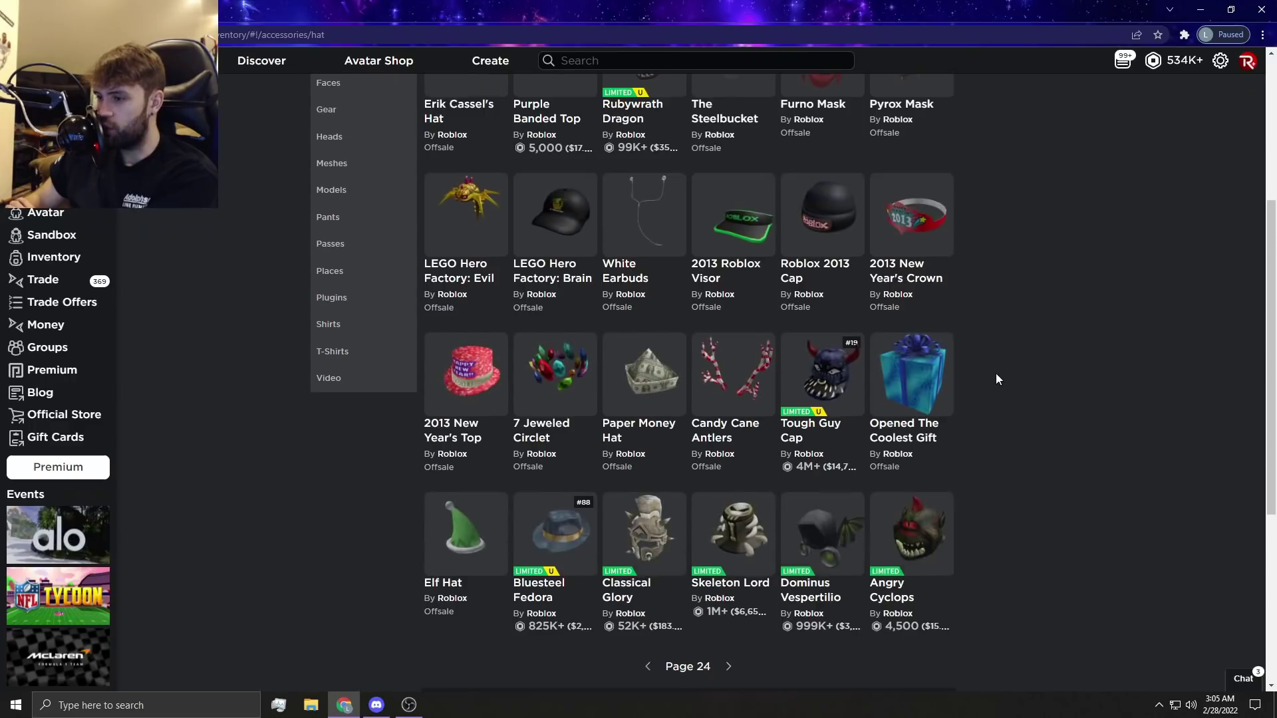
{"action": "scroll", "coordinate": [996, 374], "scroll_direction": "up", "scroll_amount": 3}
{"action": "scroll", "coordinate": [998, 366], "scroll_direction": "up", "scroll_amount": 2}
{"action": "scroll", "coordinate": [999, 367], "scroll_direction": "up", "scroll_amount": 2}
{"action": "scroll", "coordinate": [999, 366], "scroll_direction": "up", "scroll_amount": 1}
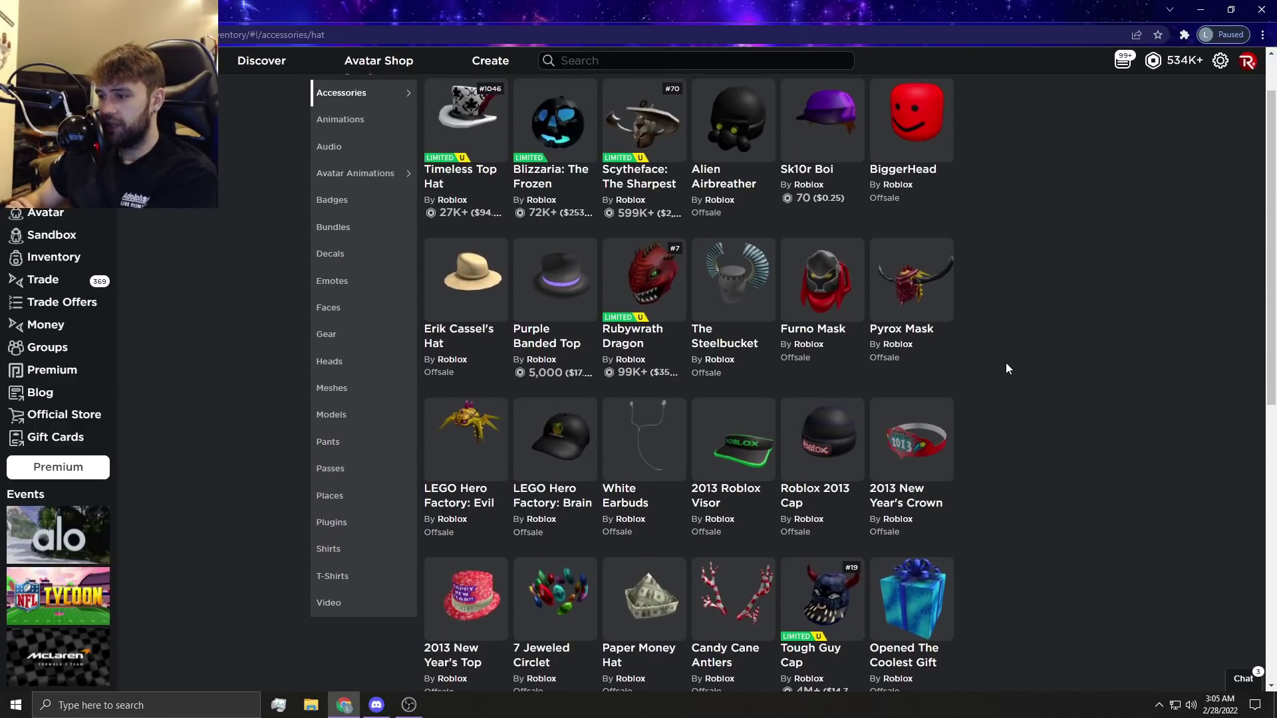
{"action": "scroll", "coordinate": [1006, 363], "scroll_direction": "down", "scroll_amount": 3}
{"action": "scroll", "coordinate": [1003, 368], "scroll_direction": "down", "scroll_amount": 3}
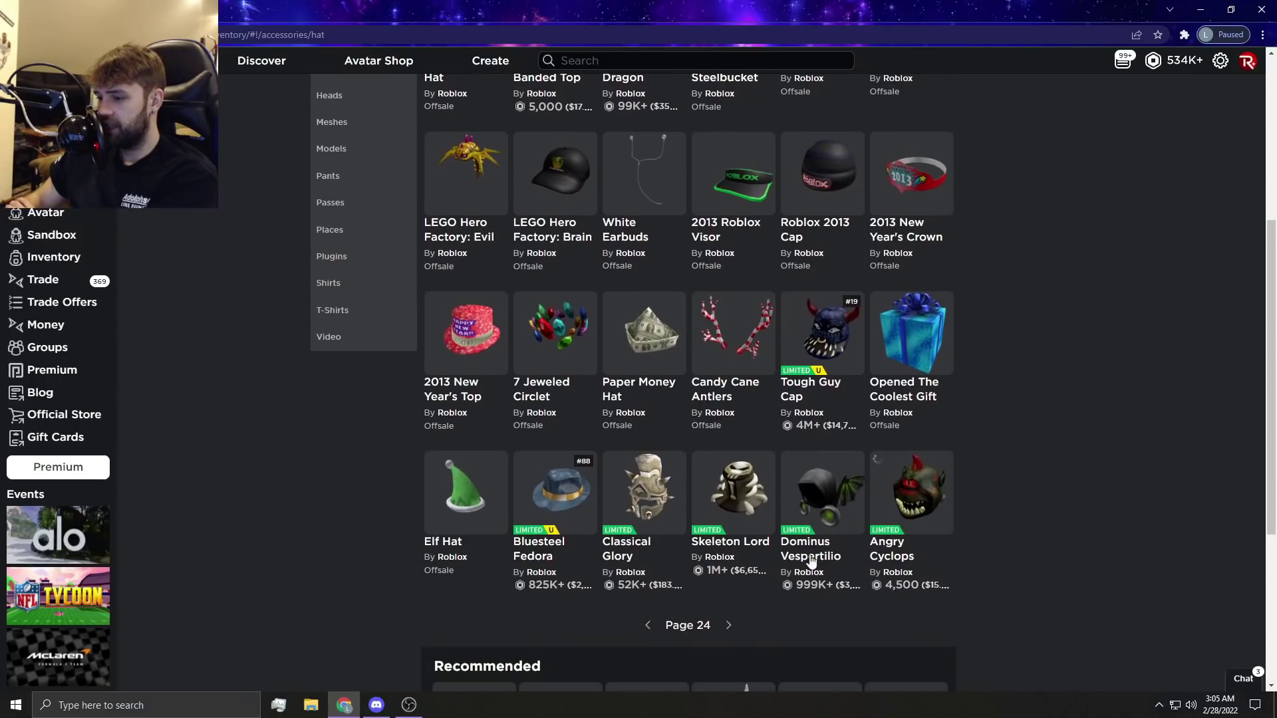
{"action": "left_click", "coordinate": [734, 627]}
{"action": "scroll", "coordinate": [1043, 405], "scroll_direction": "up", "scroll_amount": 3}
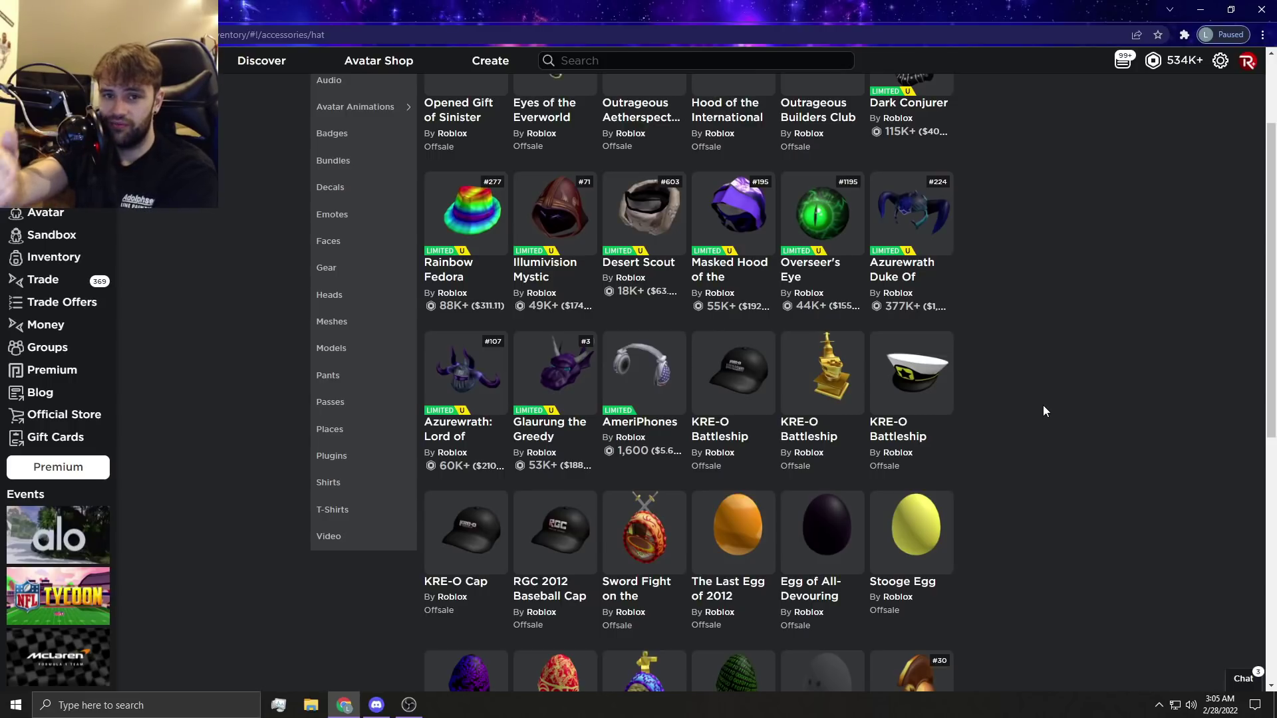
{"action": "scroll", "coordinate": [1083, 393], "scroll_direction": "up", "scroll_amount": 4}
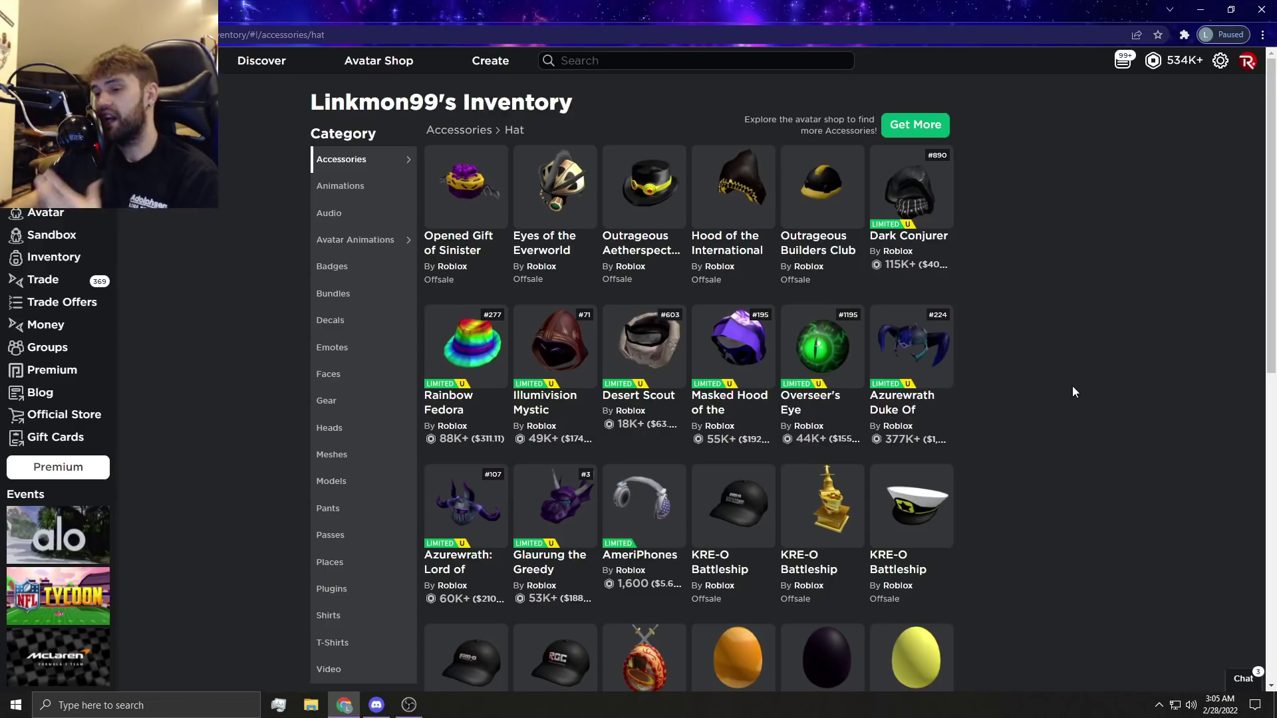
{"action": "scroll", "coordinate": [1058, 398], "scroll_direction": "down", "scroll_amount": 3}
{"action": "scroll", "coordinate": [1047, 419], "scroll_direction": "down", "scroll_amount": 2}
{"action": "scroll", "coordinate": [1039, 449], "scroll_direction": "down", "scroll_amount": 2}
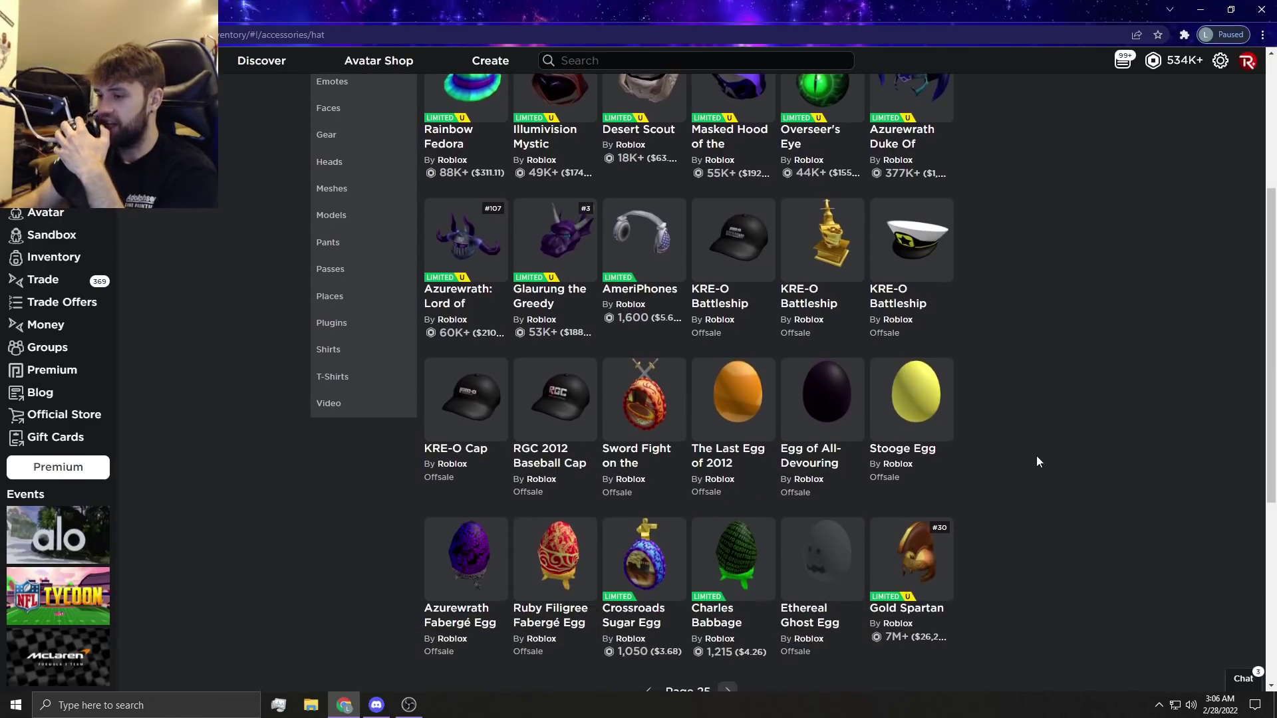
{"action": "scroll", "coordinate": [998, 499], "scroll_direction": "down", "scroll_amount": 1}
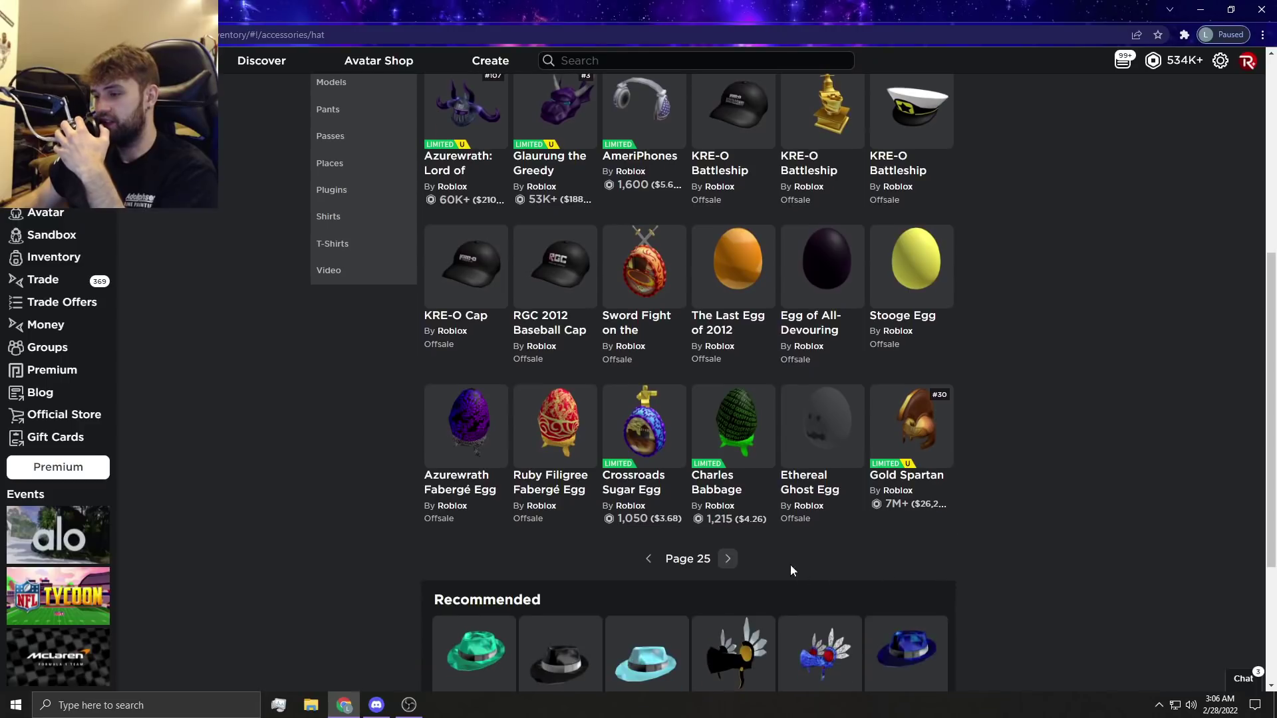
{"action": "left_click", "coordinate": [728, 559]}
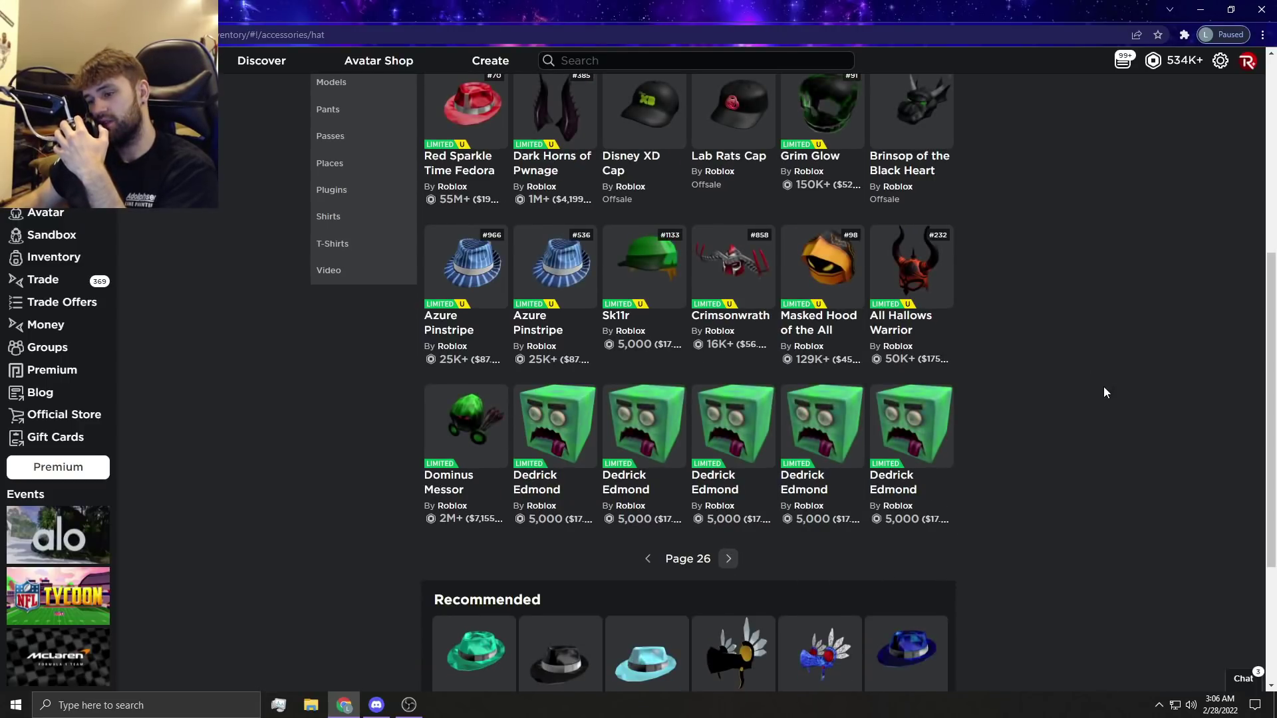
{"action": "scroll", "coordinate": [1100, 396], "scroll_direction": "up", "scroll_amount": 3}
{"action": "scroll", "coordinate": [1099, 395], "scroll_direction": "up", "scroll_amount": 3}
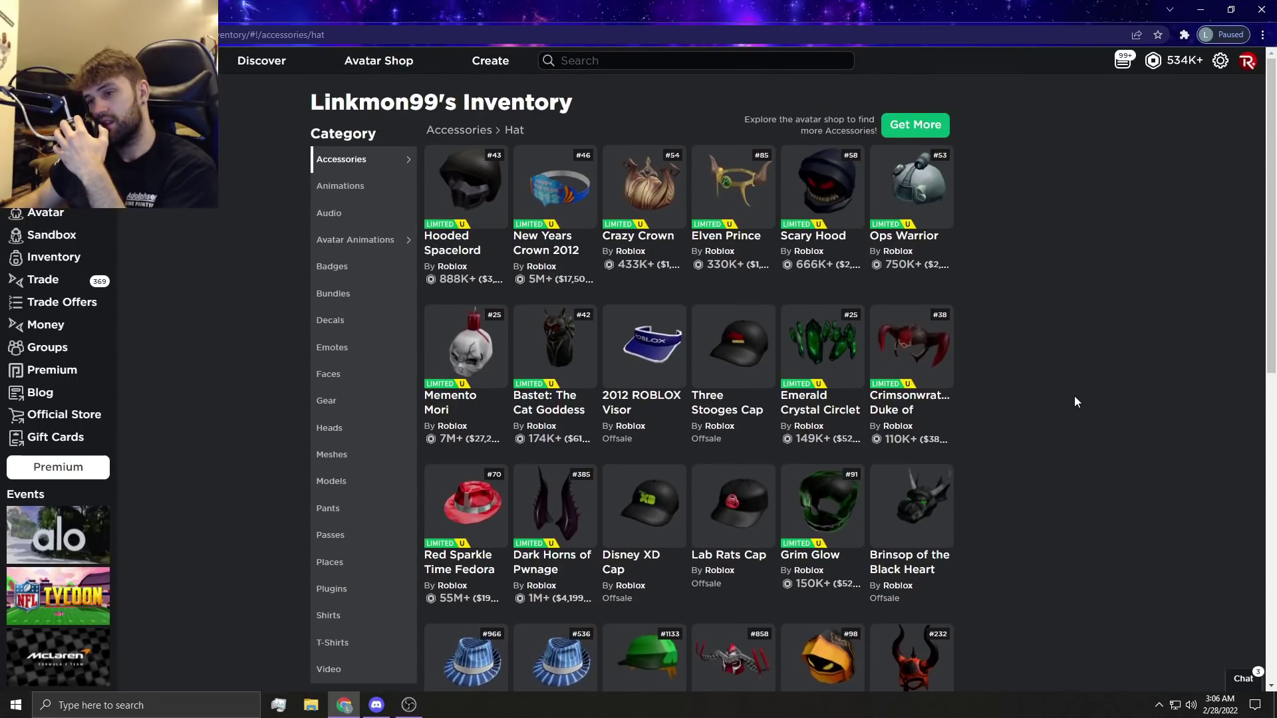
{"action": "scroll", "coordinate": [1016, 381], "scroll_direction": "down", "scroll_amount": 5}
{"action": "scroll", "coordinate": [899, 449], "scroll_direction": "down", "scroll_amount": 3}
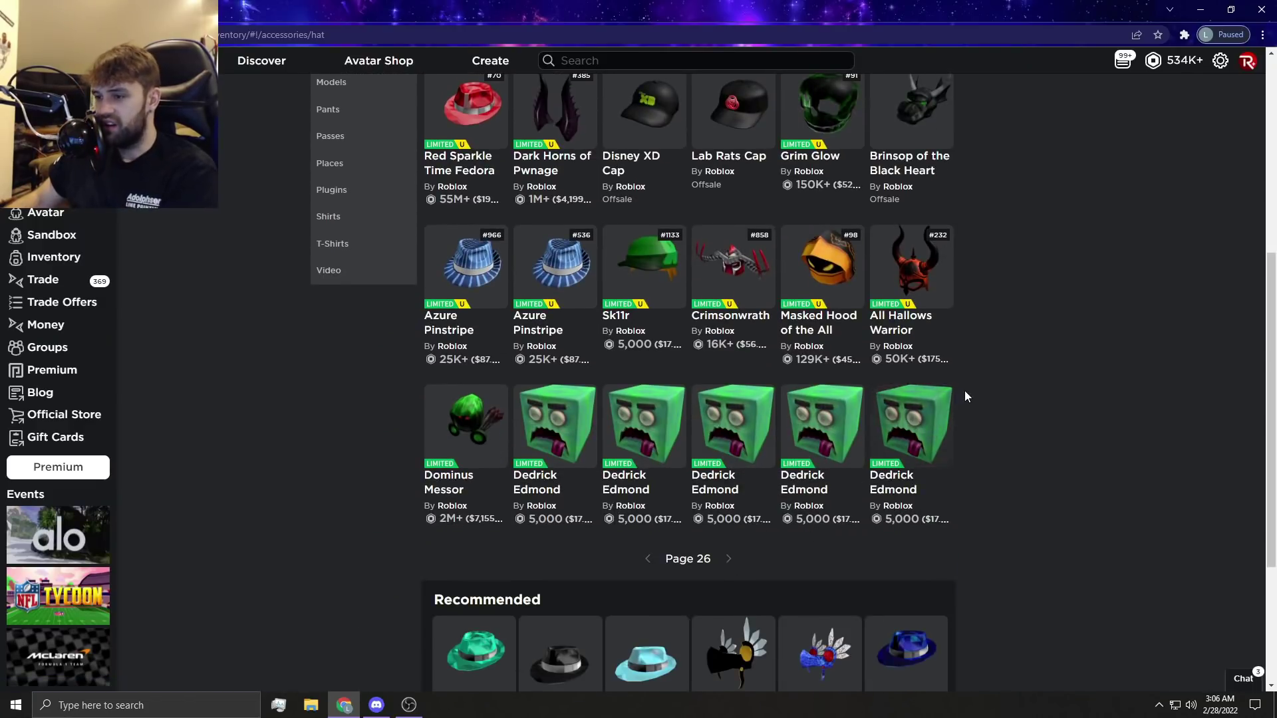
- Advance Linkmon99's hat inventory through pages 27, 28, 29 and 30
{"action": "key", "text": "Right"}
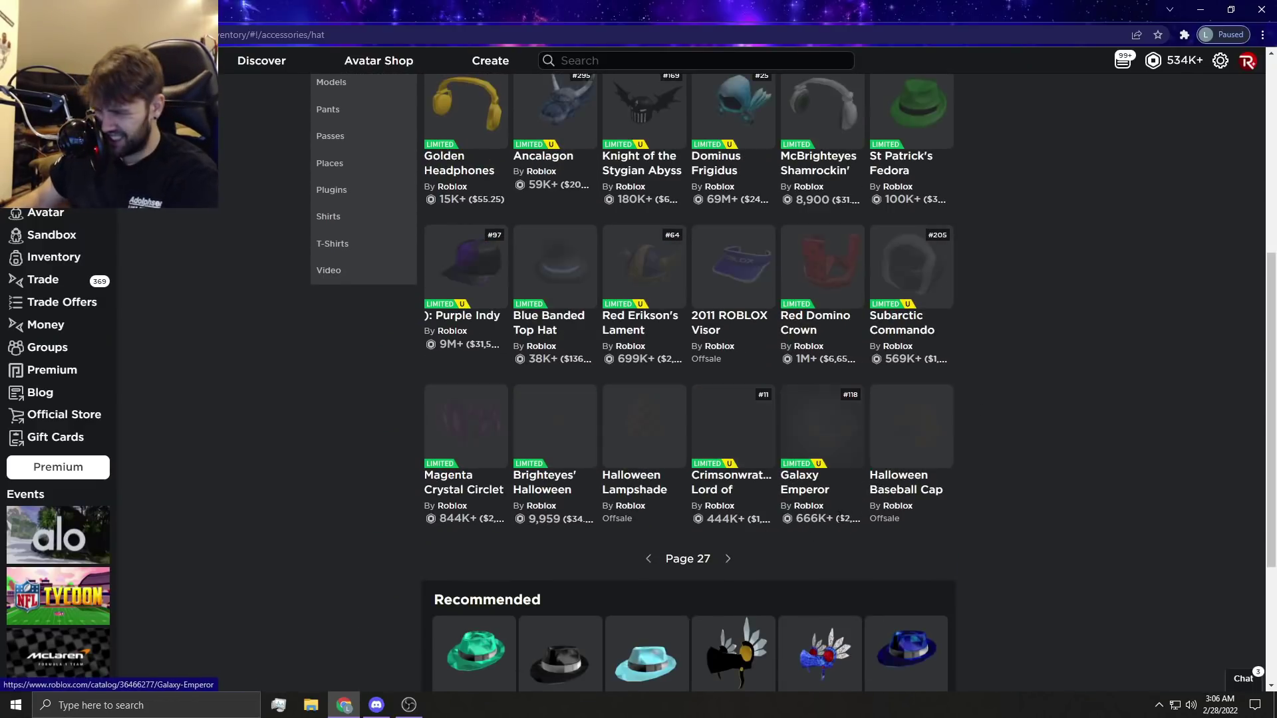
{"action": "scroll", "coordinate": [972, 308], "scroll_direction": "up", "scroll_amount": 5}
{"action": "scroll", "coordinate": [973, 308], "scroll_direction": "up", "scroll_amount": 5}
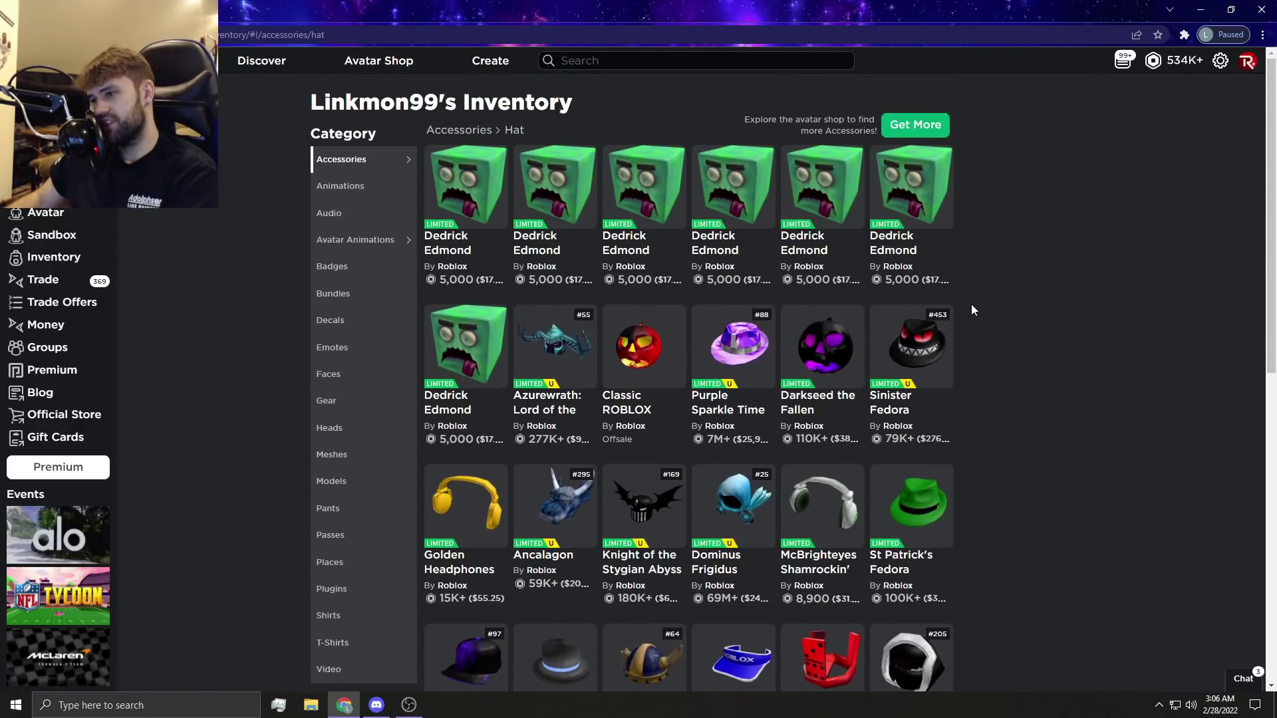
{"action": "scroll", "coordinate": [971, 305], "scroll_direction": "down", "scroll_amount": 2}
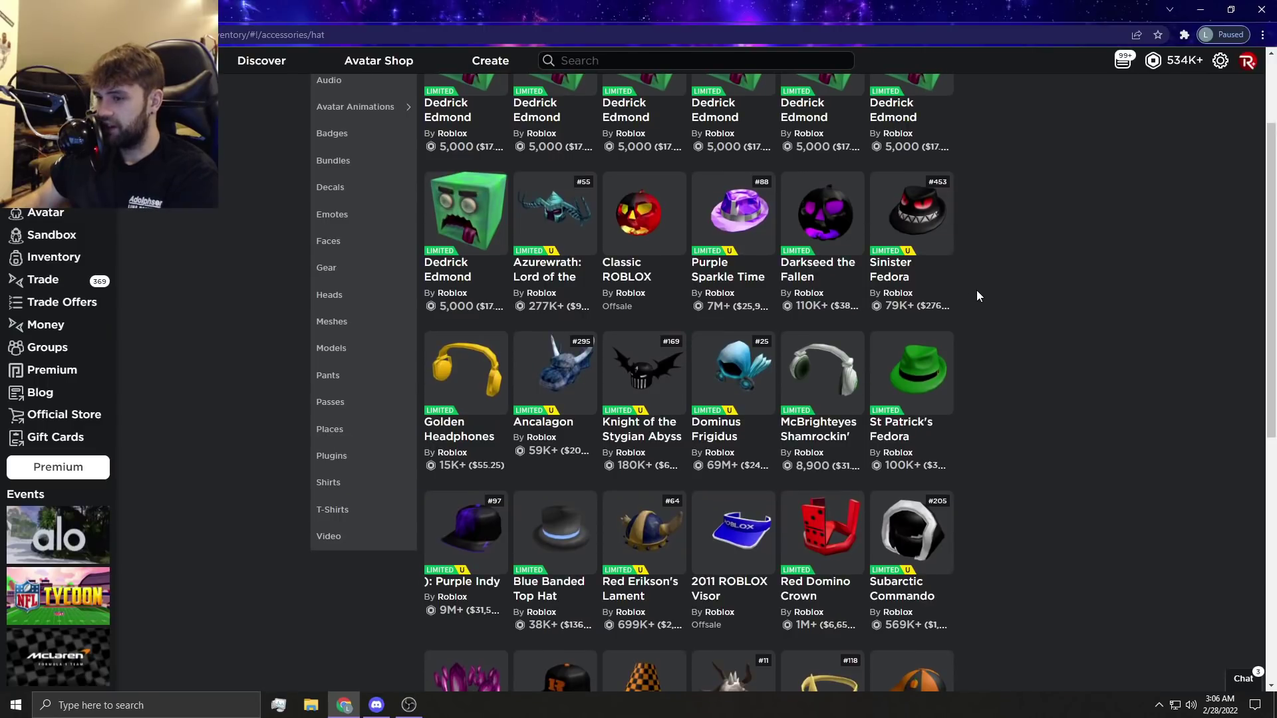
{"action": "scroll", "coordinate": [976, 280], "scroll_direction": "down", "scroll_amount": 1}
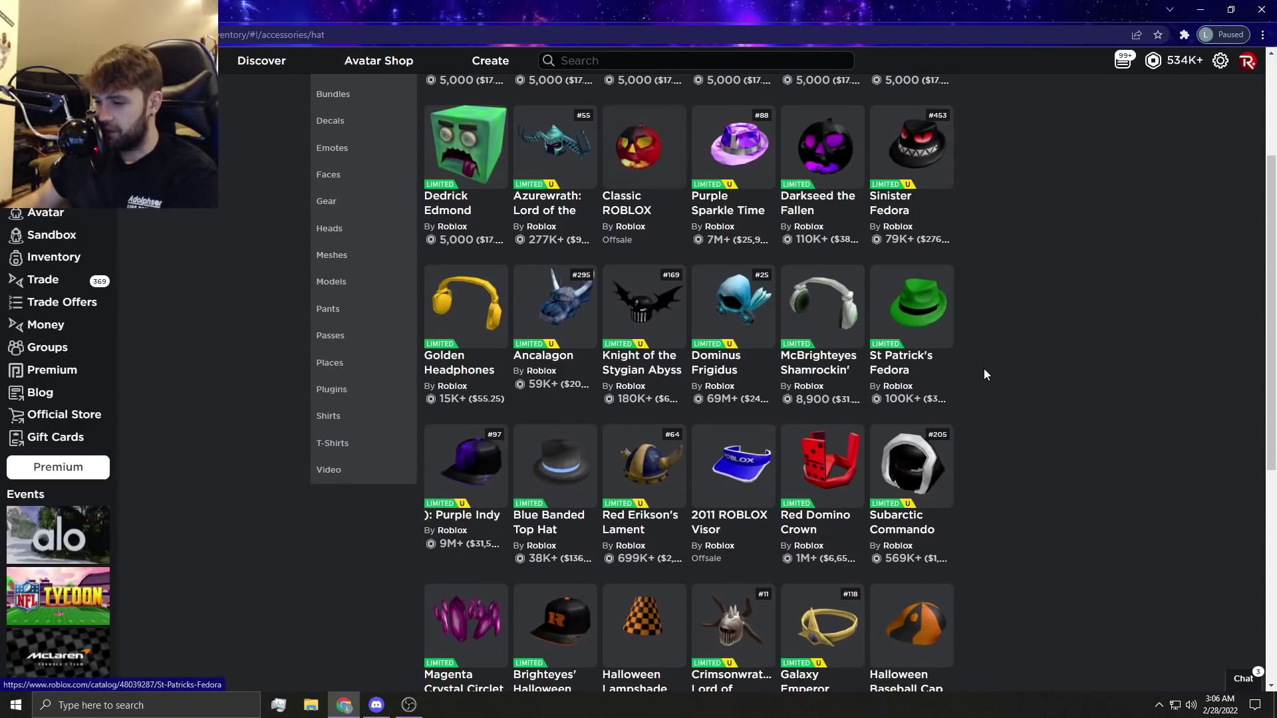
{"action": "scroll", "coordinate": [985, 371], "scroll_direction": "down", "scroll_amount": 2}
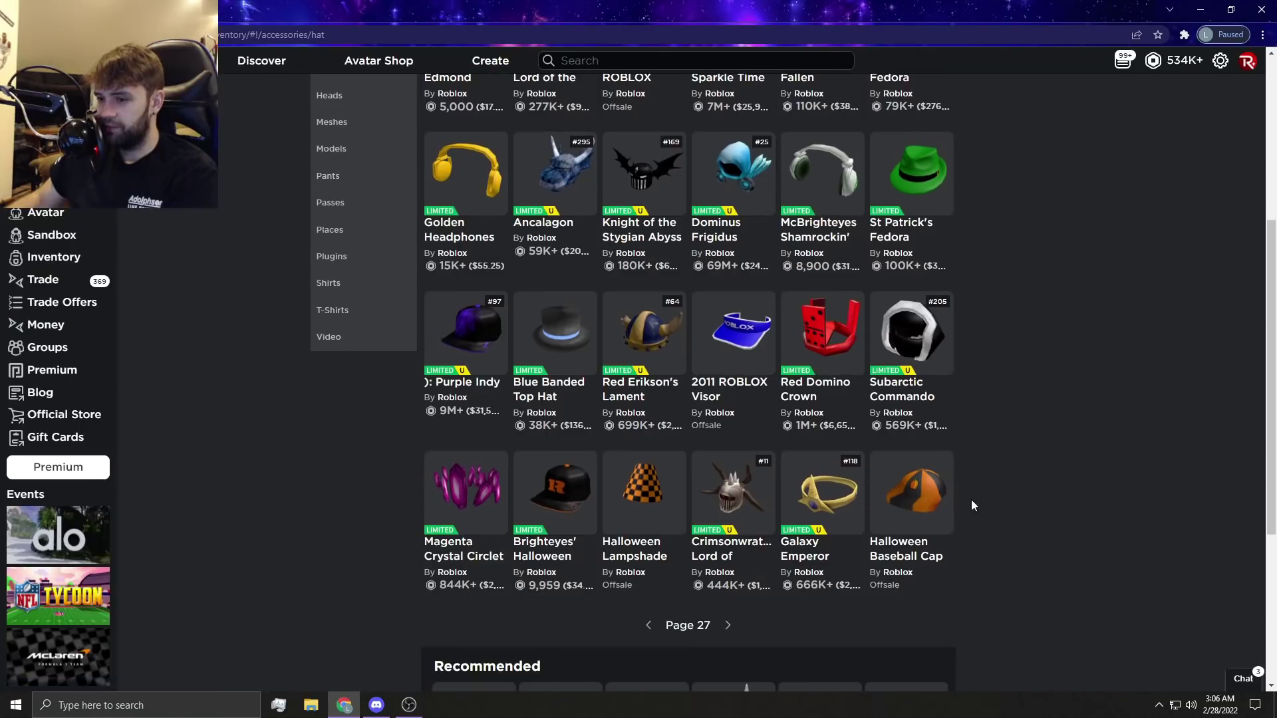
{"action": "left_click", "coordinate": [726, 625]}
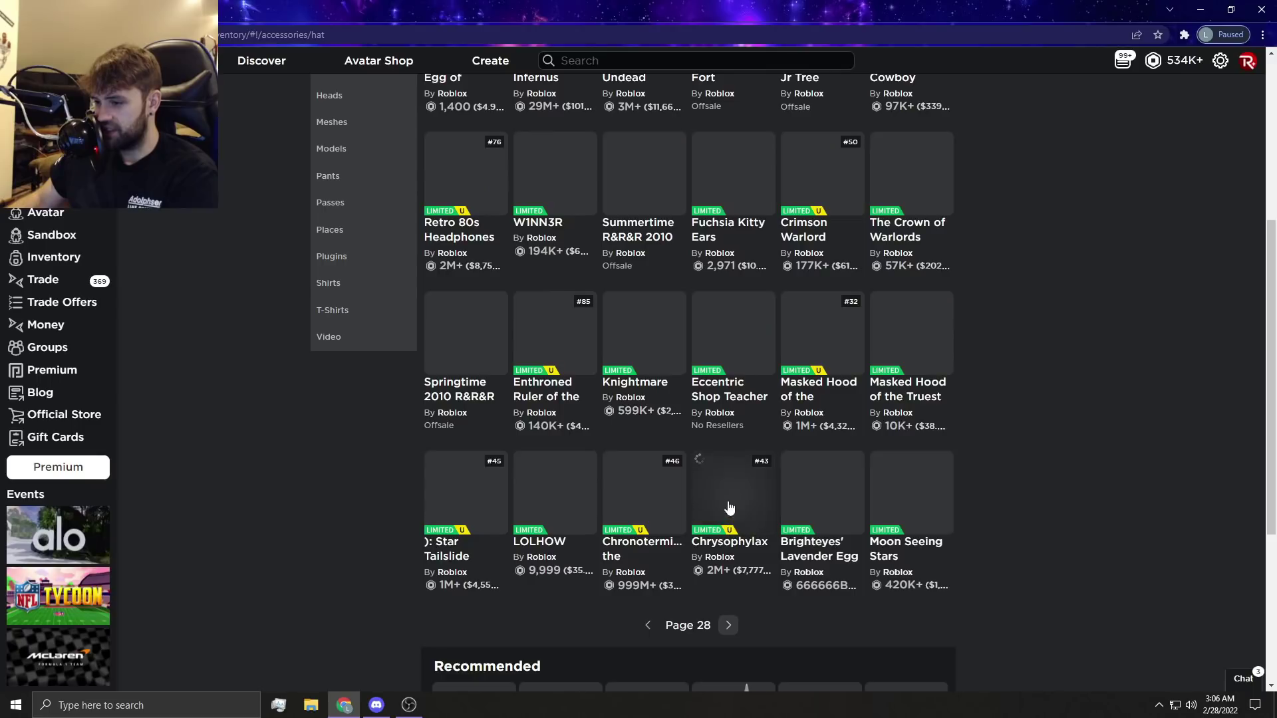
{"action": "scroll", "coordinate": [1086, 278], "scroll_direction": "up", "scroll_amount": 3}
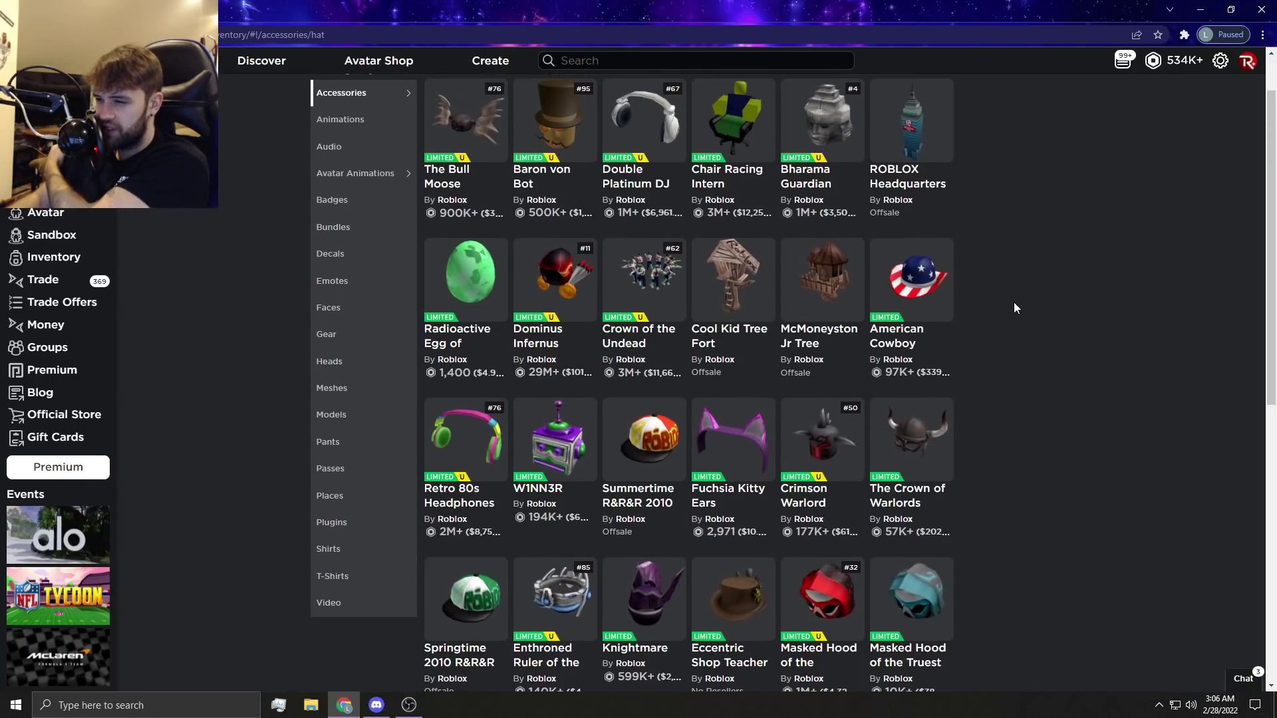
{"action": "scroll", "coordinate": [1013, 305], "scroll_direction": "up", "scroll_amount": 1}
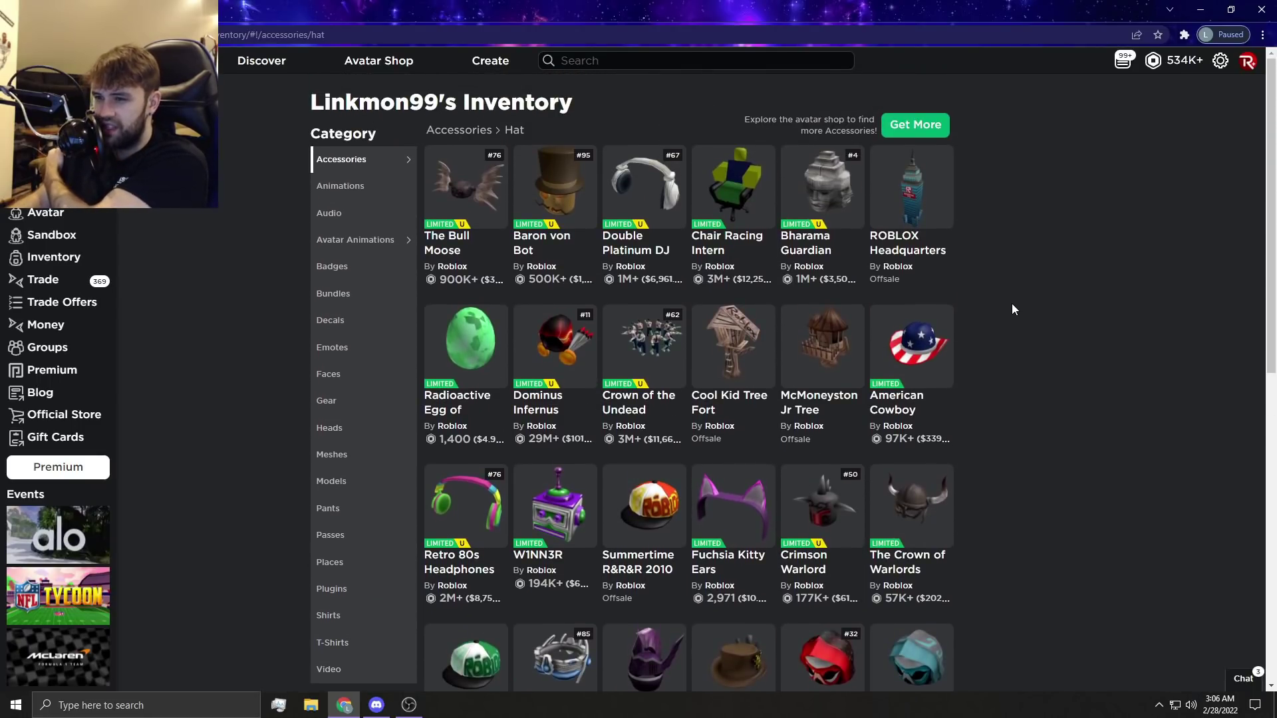
{"action": "scroll", "coordinate": [1011, 304], "scroll_direction": "down", "scroll_amount": 3}
{"action": "scroll", "coordinate": [1010, 304], "scroll_direction": "down", "scroll_amount": 2}
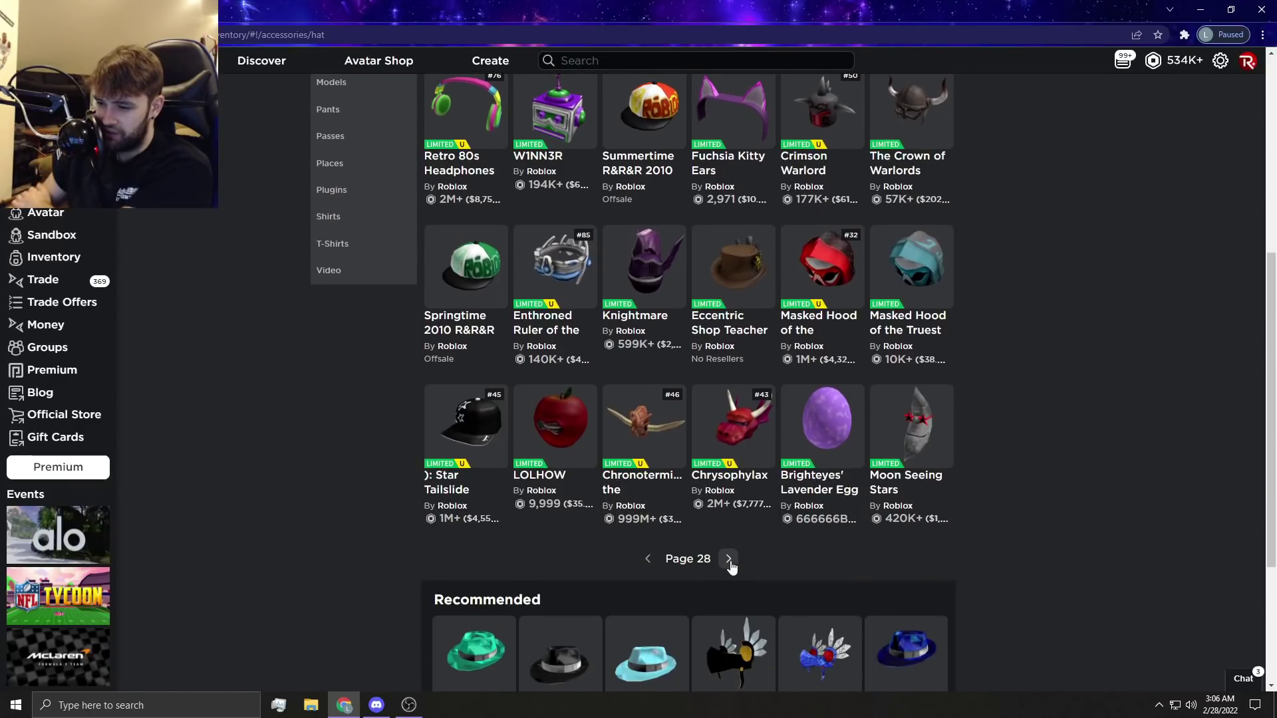
{"action": "left_click", "coordinate": [729, 560]}
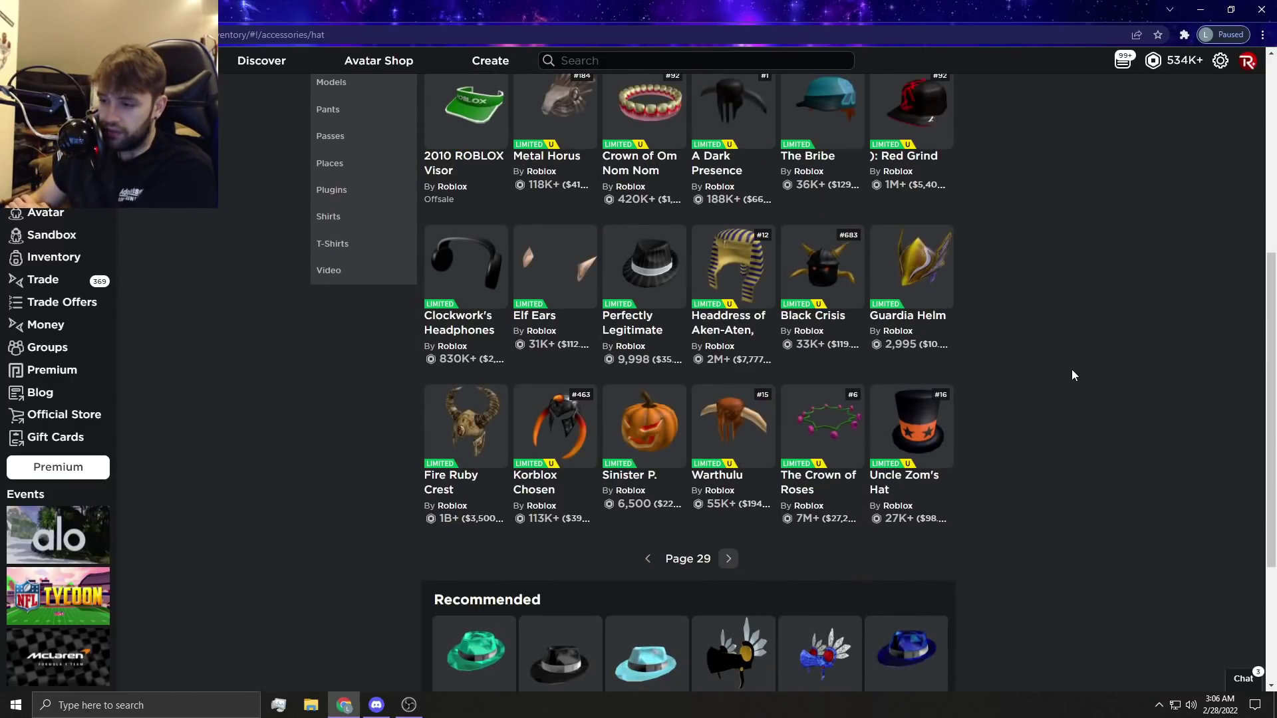
{"action": "scroll", "coordinate": [993, 348], "scroll_direction": "up", "scroll_amount": 3}
{"action": "scroll", "coordinate": [1000, 343], "scroll_direction": "up", "scroll_amount": 3}
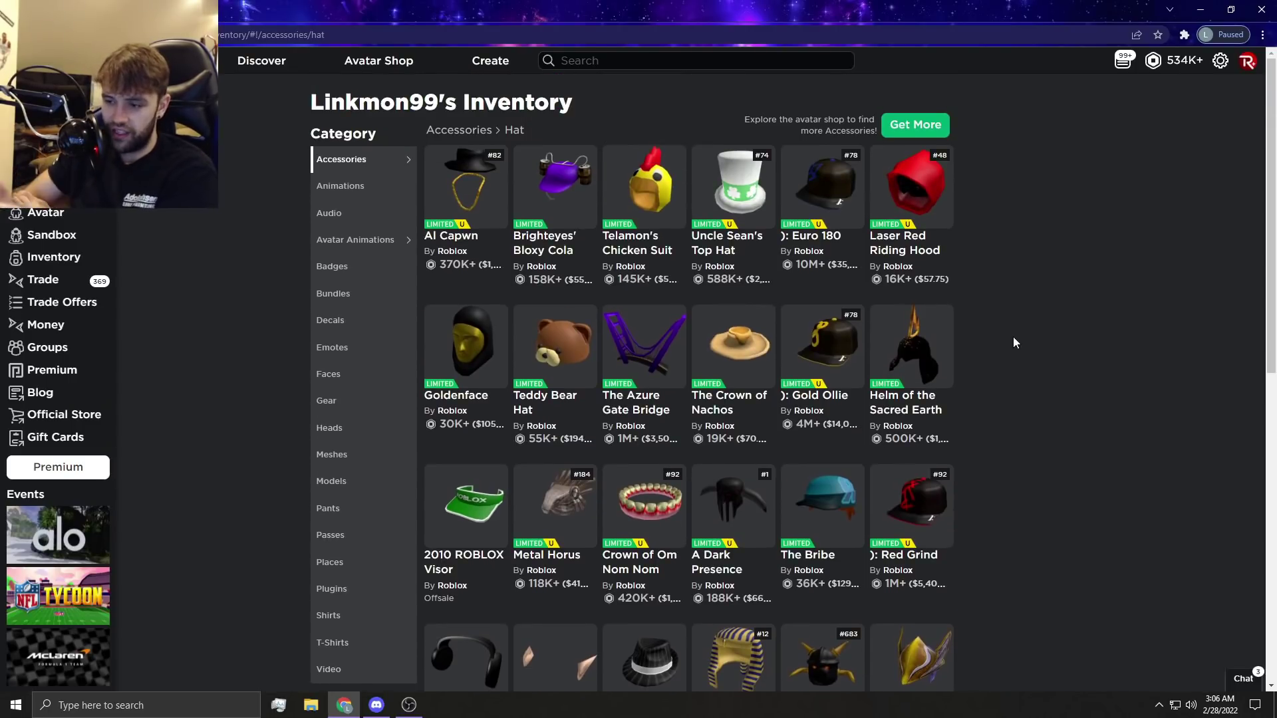
{"action": "scroll", "coordinate": [974, 312], "scroll_direction": "down", "scroll_amount": 3}
{"action": "scroll", "coordinate": [974, 374], "scroll_direction": "down", "scroll_amount": 3}
{"action": "scroll", "coordinate": [974, 378], "scroll_direction": "down", "scroll_amount": 3}
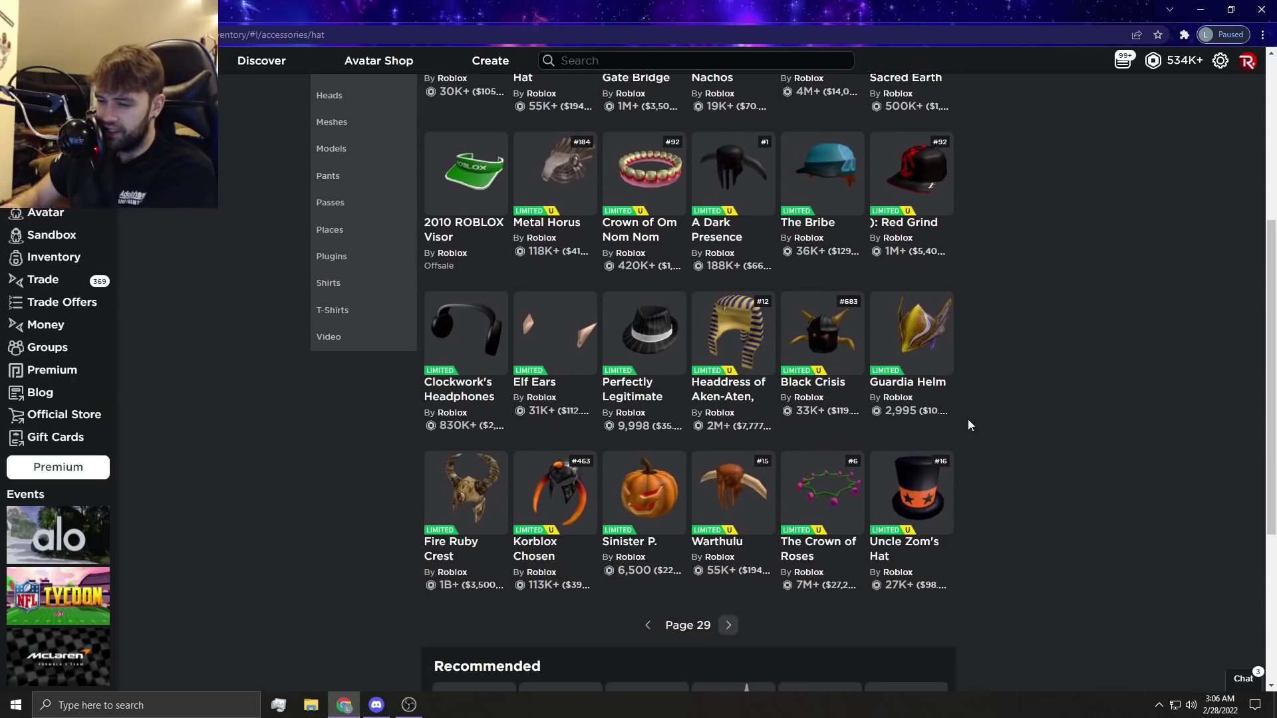
{"action": "left_click", "coordinate": [727, 625]}
{"action": "scroll", "coordinate": [1012, 339], "scroll_direction": "up", "scroll_amount": 1}
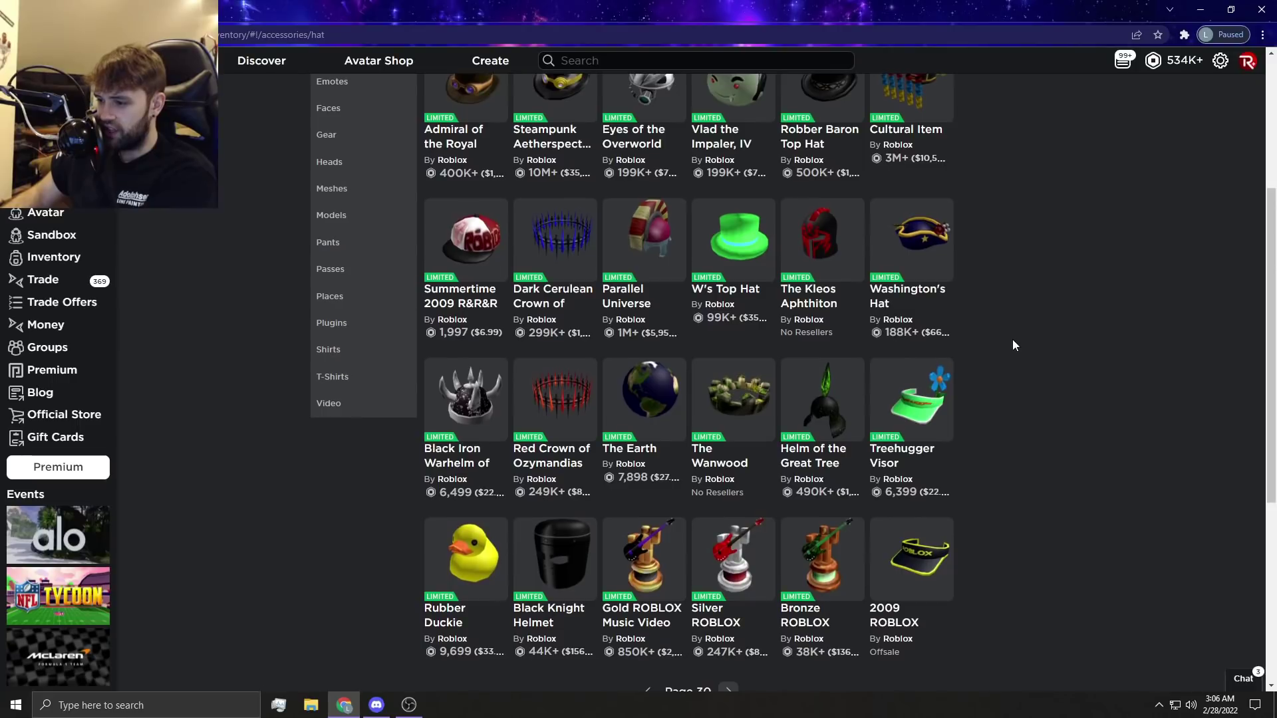
{"action": "scroll", "coordinate": [1011, 394], "scroll_direction": "up", "scroll_amount": 3}
{"action": "scroll", "coordinate": [1012, 393], "scroll_direction": "up", "scroll_amount": 3}
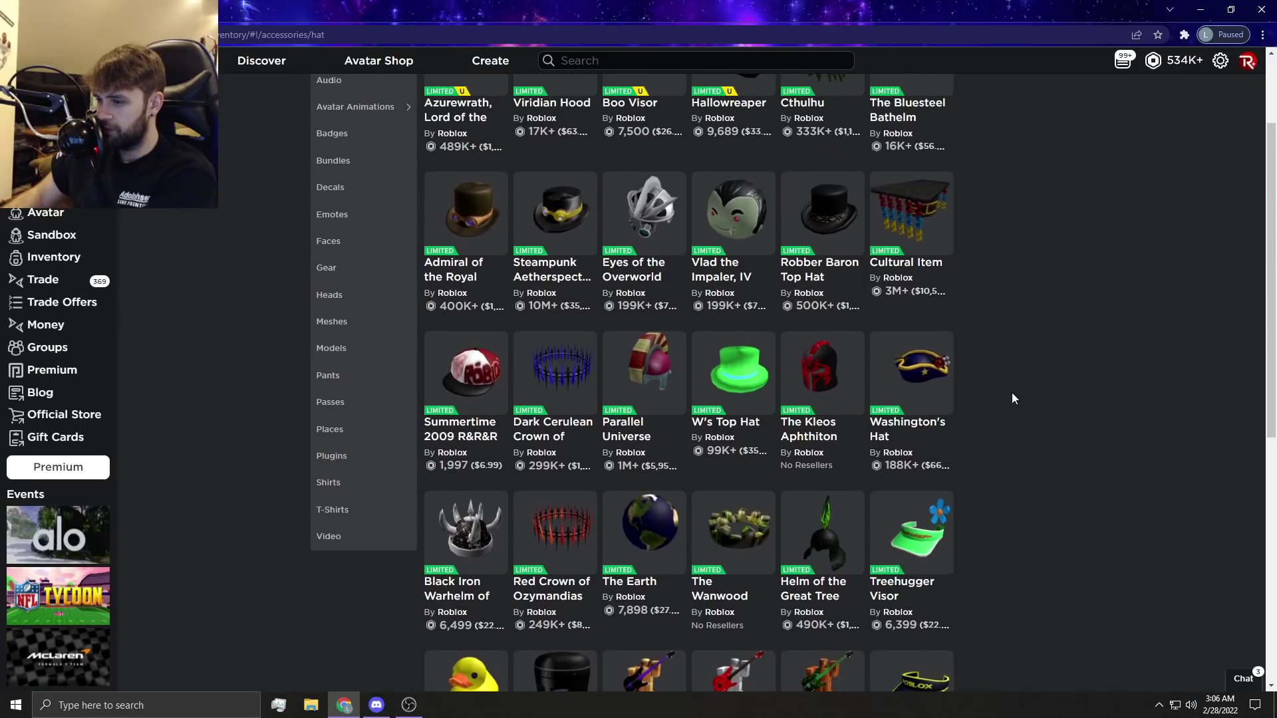
{"action": "scroll", "coordinate": [1011, 393], "scroll_direction": "up", "scroll_amount": 2}
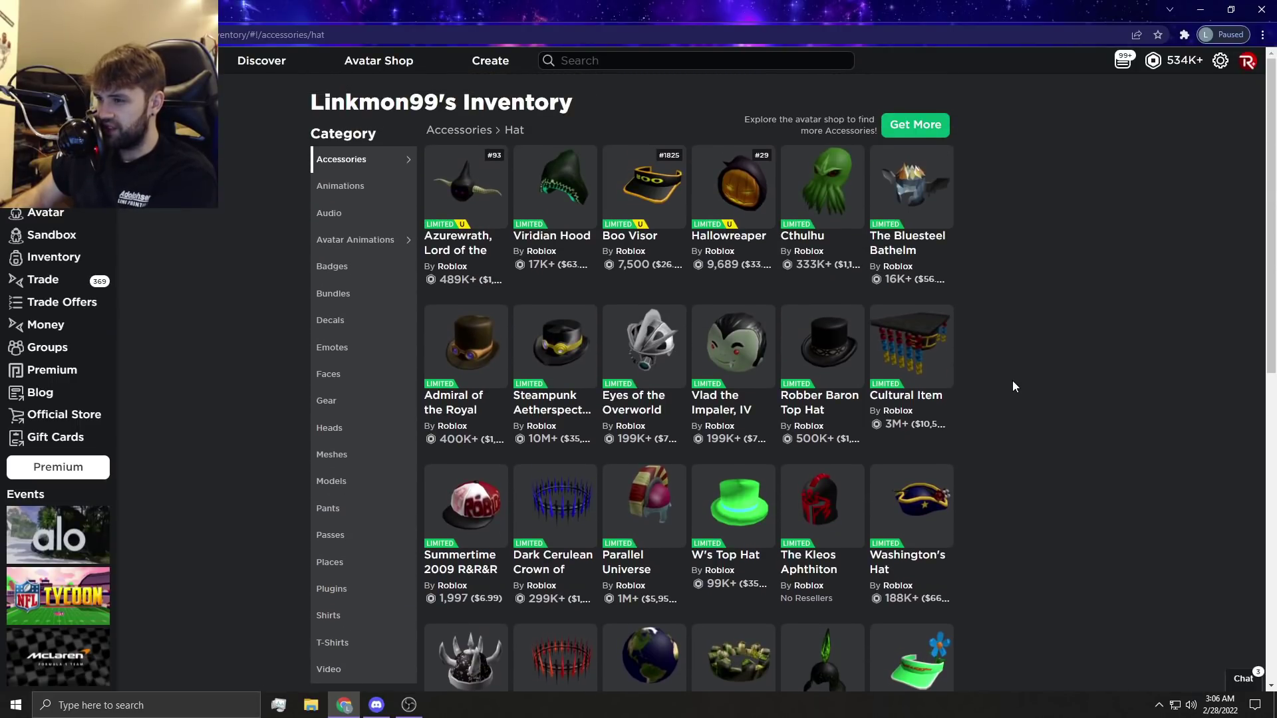
{"action": "scroll", "coordinate": [1013, 380], "scroll_direction": "down", "scroll_amount": 3}
{"action": "scroll", "coordinate": [1012, 380], "scroll_direction": "down", "scroll_amount": 3}
{"action": "scroll", "coordinate": [1013, 380], "scroll_direction": "down", "scroll_amount": 2}
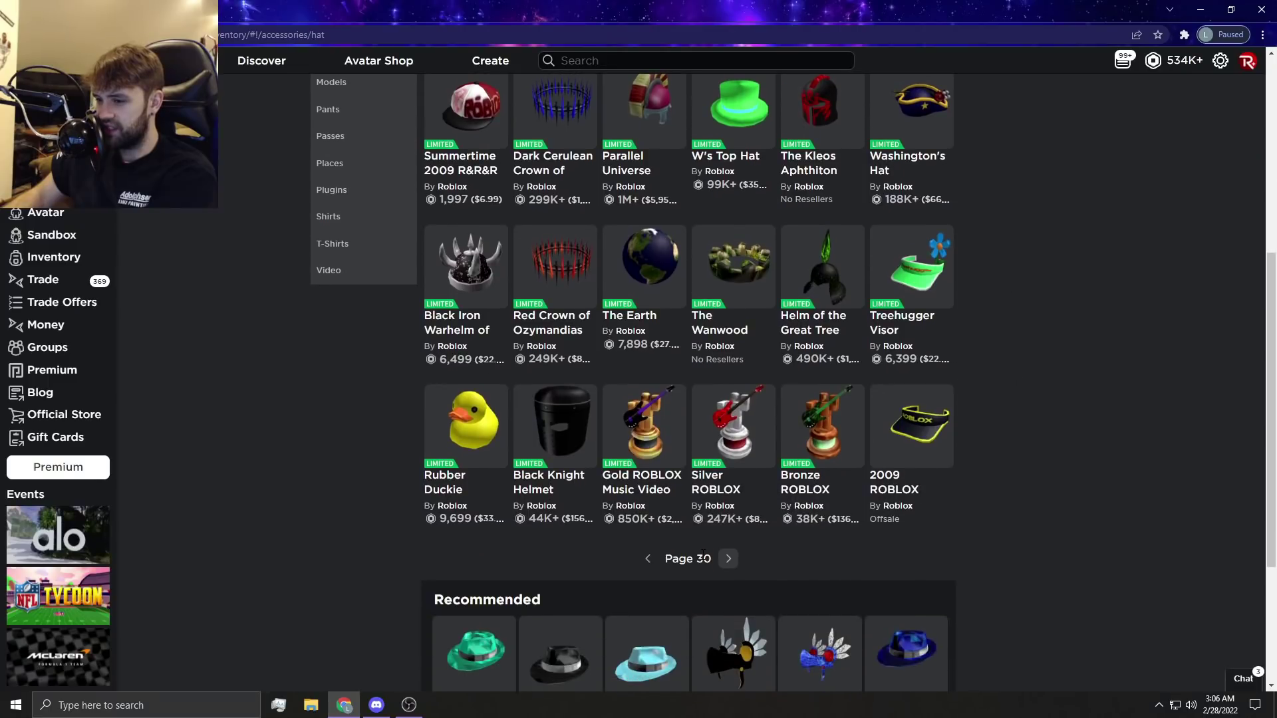
{"action": "scroll", "coordinate": [1068, 403], "scroll_direction": "up", "scroll_amount": 2}
{"action": "scroll", "coordinate": [1069, 402], "scroll_direction": "up", "scroll_amount": 1}
{"action": "scroll", "coordinate": [1069, 402], "scroll_direction": "up", "scroll_amount": 1}
{"action": "scroll", "coordinate": [1069, 403], "scroll_direction": "up", "scroll_amount": 1}
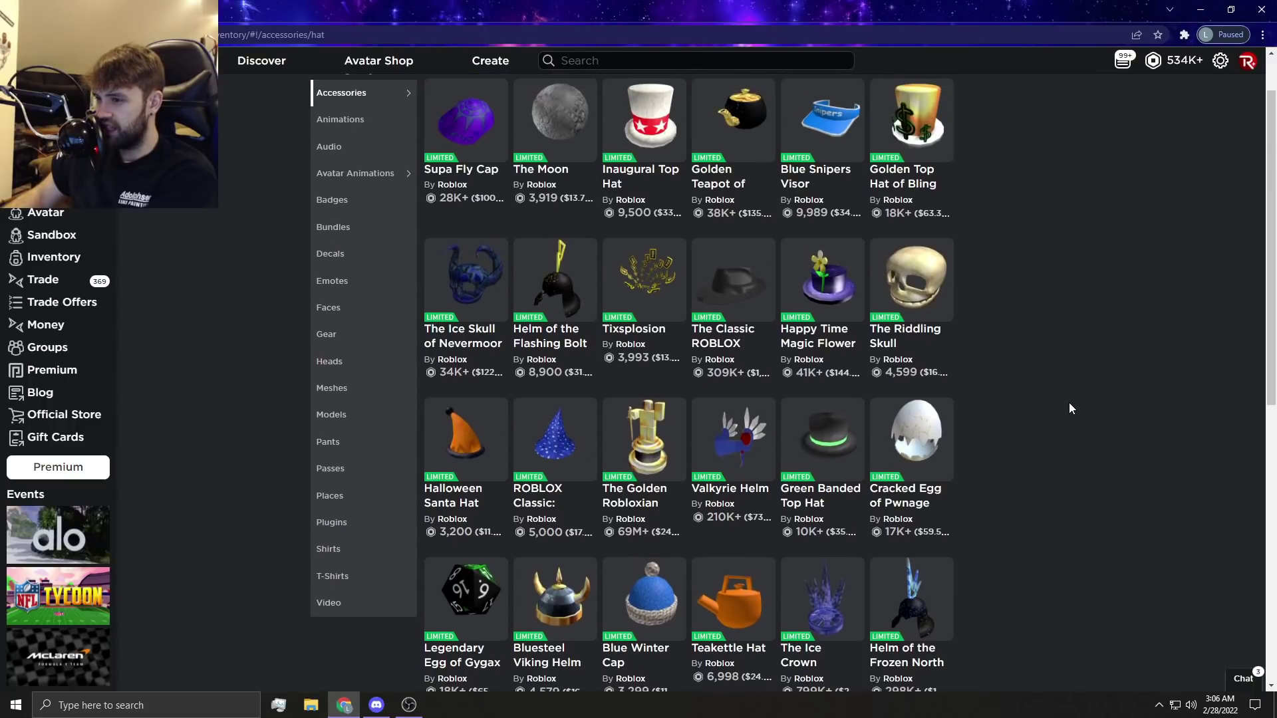
{"action": "scroll", "coordinate": [1069, 402], "scroll_direction": "up", "scroll_amount": 2}
{"action": "scroll", "coordinate": [1069, 402], "scroll_direction": "down", "scroll_amount": 2}
{"action": "scroll", "coordinate": [1068, 402], "scroll_direction": "down", "scroll_amount": 3}
{"action": "scroll", "coordinate": [1069, 402], "scroll_direction": "down", "scroll_amount": 3}
- Advance to page 32, the last inventory page, ending with Tornado Hat and Flag
{"action": "left_click", "coordinate": [727, 560]}
{"action": "scroll", "coordinate": [1083, 339], "scroll_direction": "up", "scroll_amount": 3}
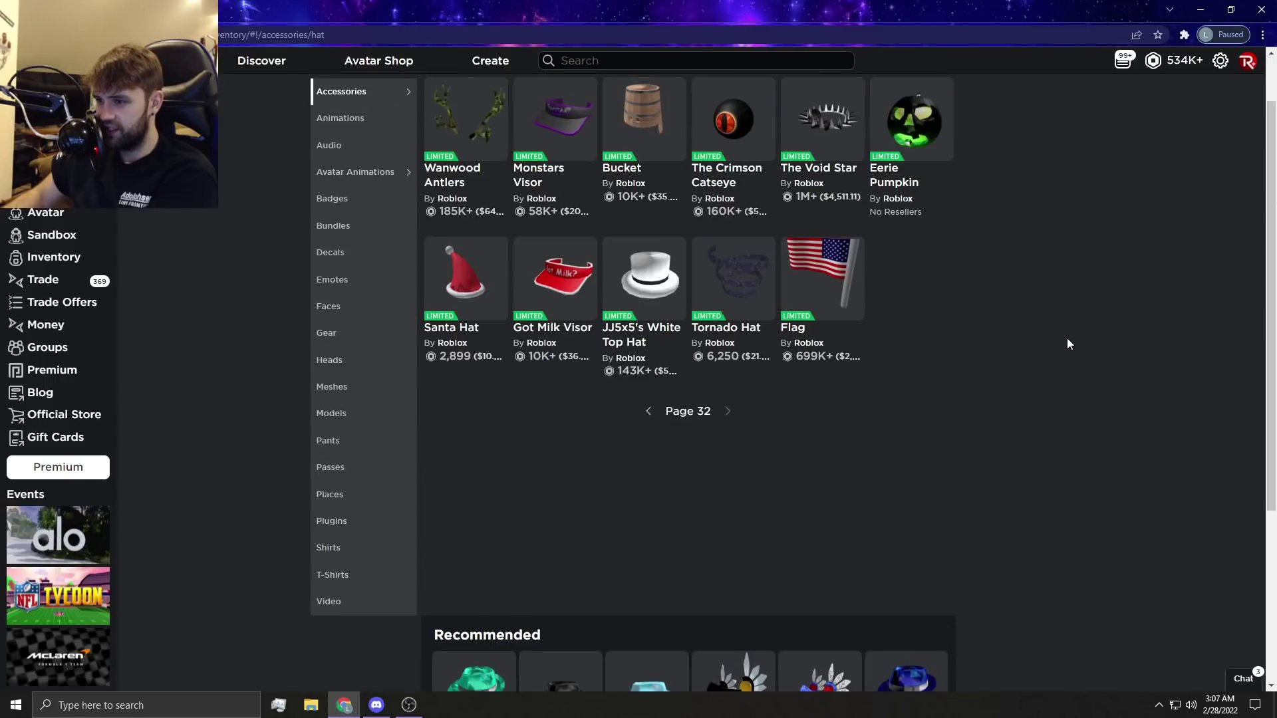
{"action": "scroll", "coordinate": [1065, 345], "scroll_direction": "up", "scroll_amount": 2}
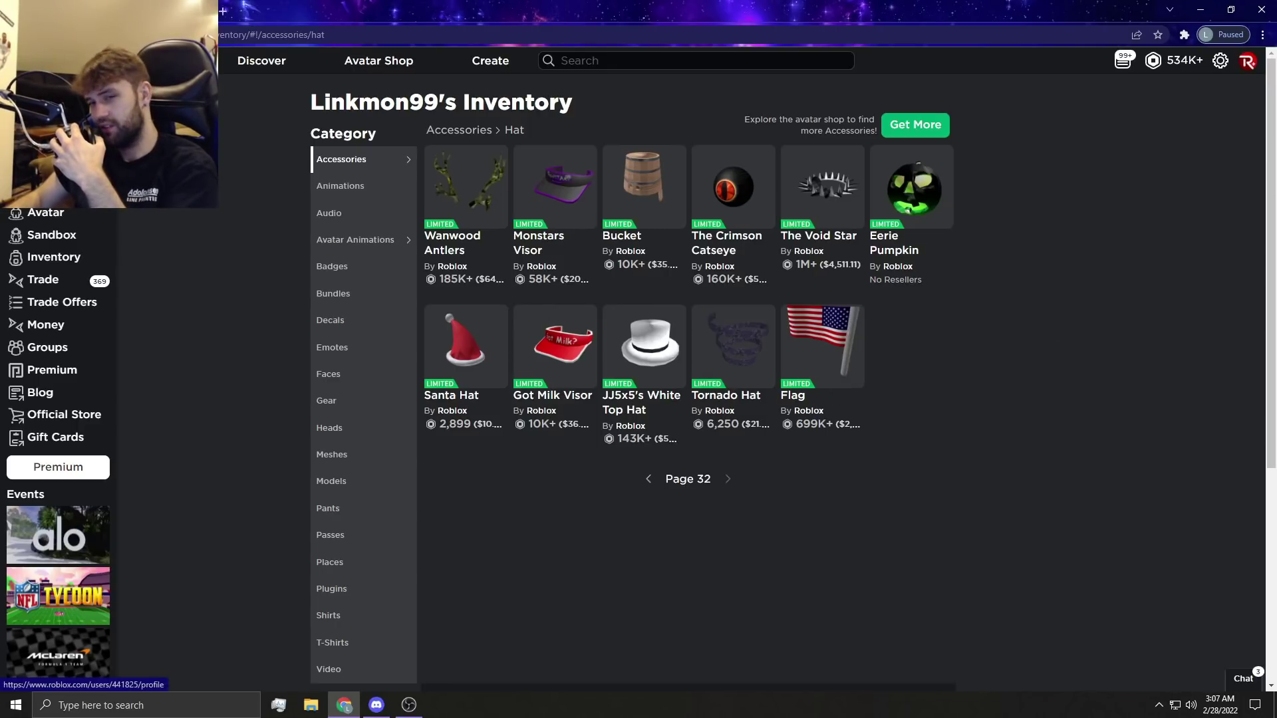
{"action": "left_click", "coordinate": [260, 11]}
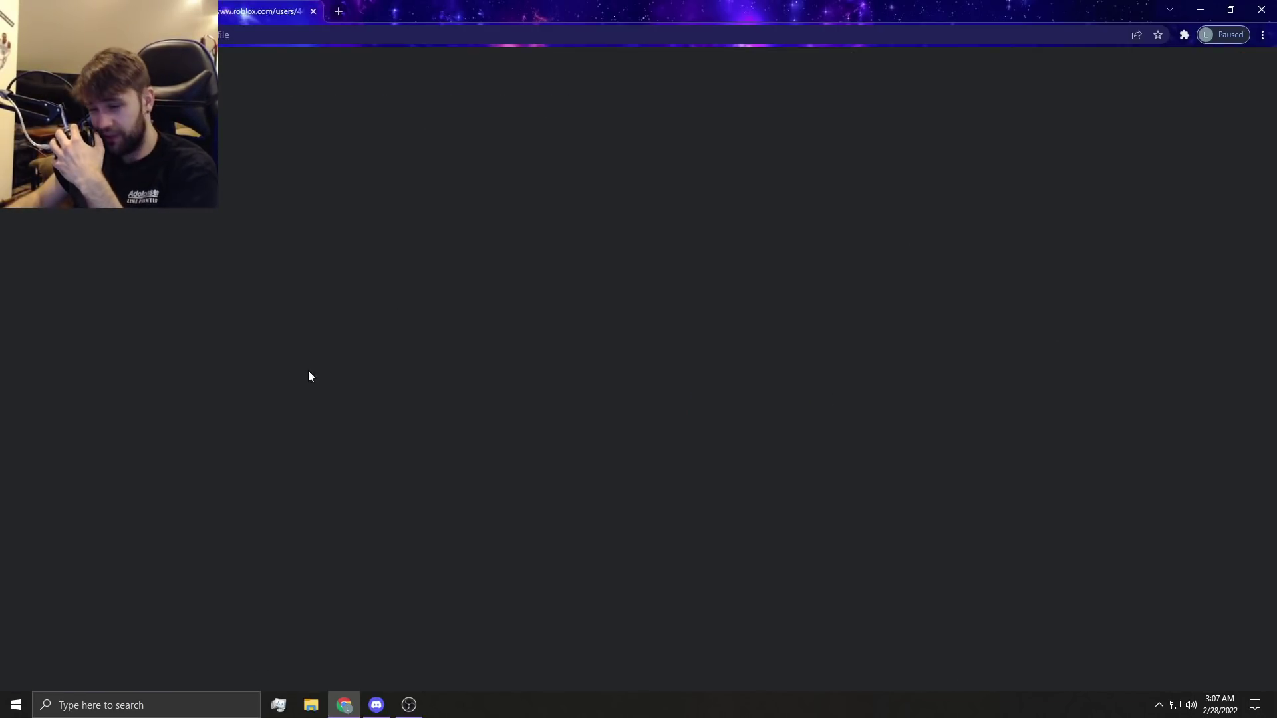
{"action": "scroll", "coordinate": [277, 388], "scroll_direction": "down", "scroll_amount": 5}
{"action": "scroll", "coordinate": [300, 450], "scroll_direction": "down", "scroll_amount": 2}
{"action": "scroll", "coordinate": [542, 519], "scroll_direction": "down", "scroll_amount": 3}
{"action": "scroll", "coordinate": [542, 520], "scroll_direction": "down", "scroll_amount": 3}
{"action": "scroll", "coordinate": [543, 520], "scroll_direction": "up", "scroll_amount": 6}
{"action": "scroll", "coordinate": [548, 341], "scroll_direction": "up", "scroll_amount": 2}
{"action": "scroll", "coordinate": [413, 264], "scroll_direction": "up", "scroll_amount": 5}
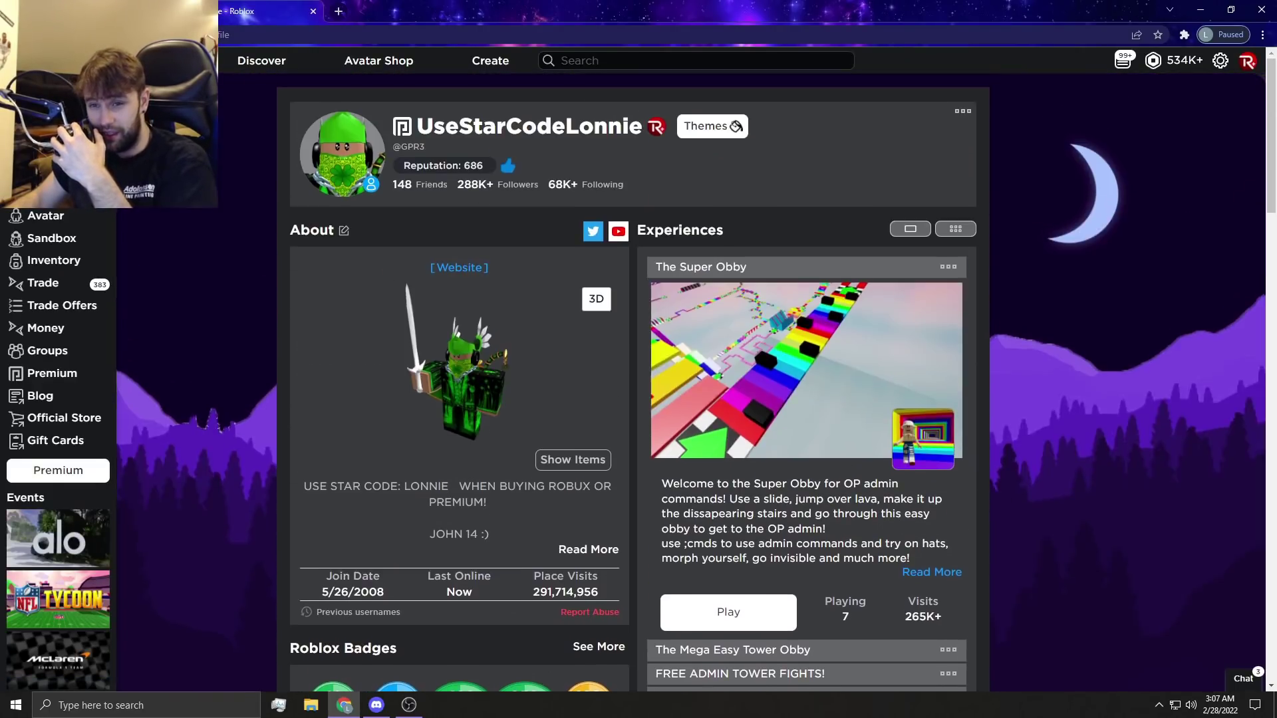
{"action": "key", "text": "alt+Left"}
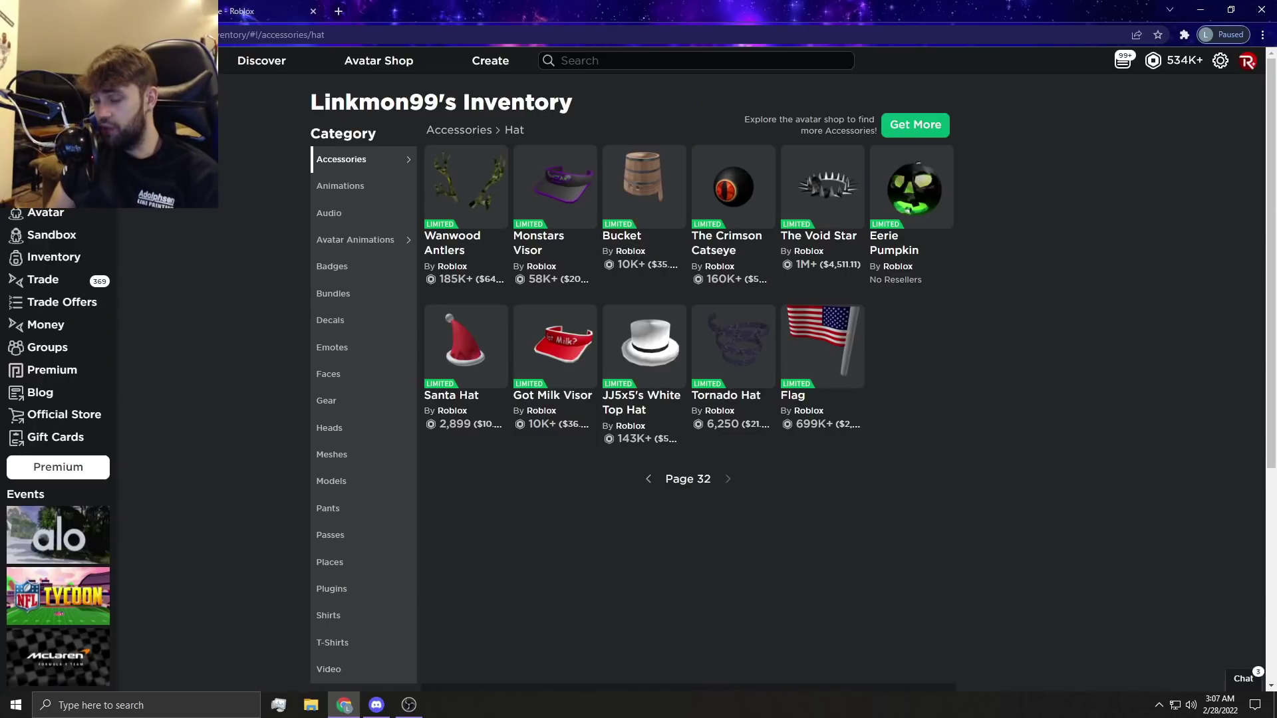